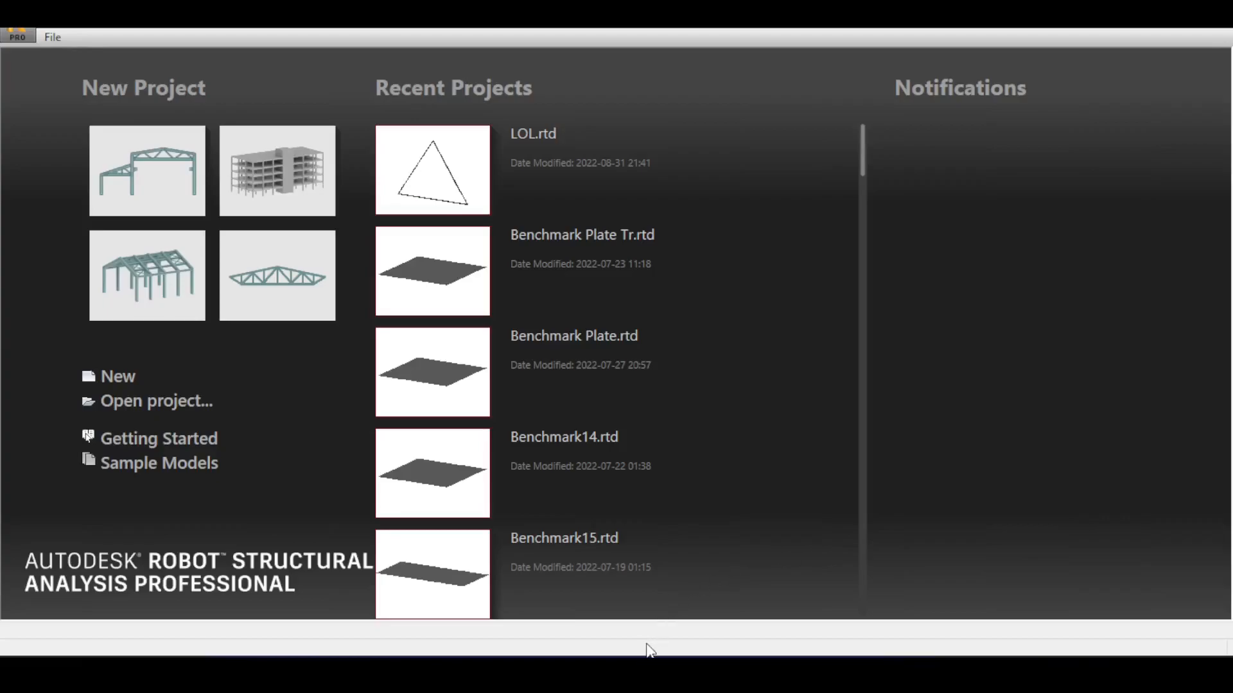
Step: Start a new 2D frame design project
click(636, 671)
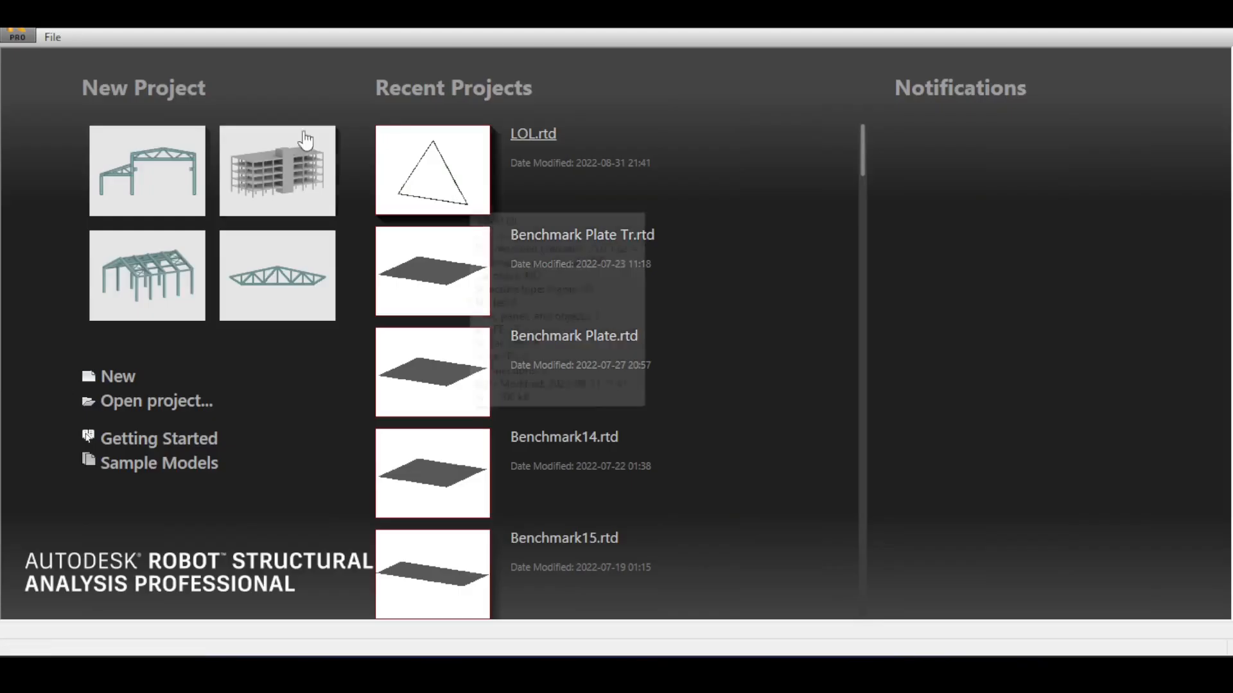
click(174, 182)
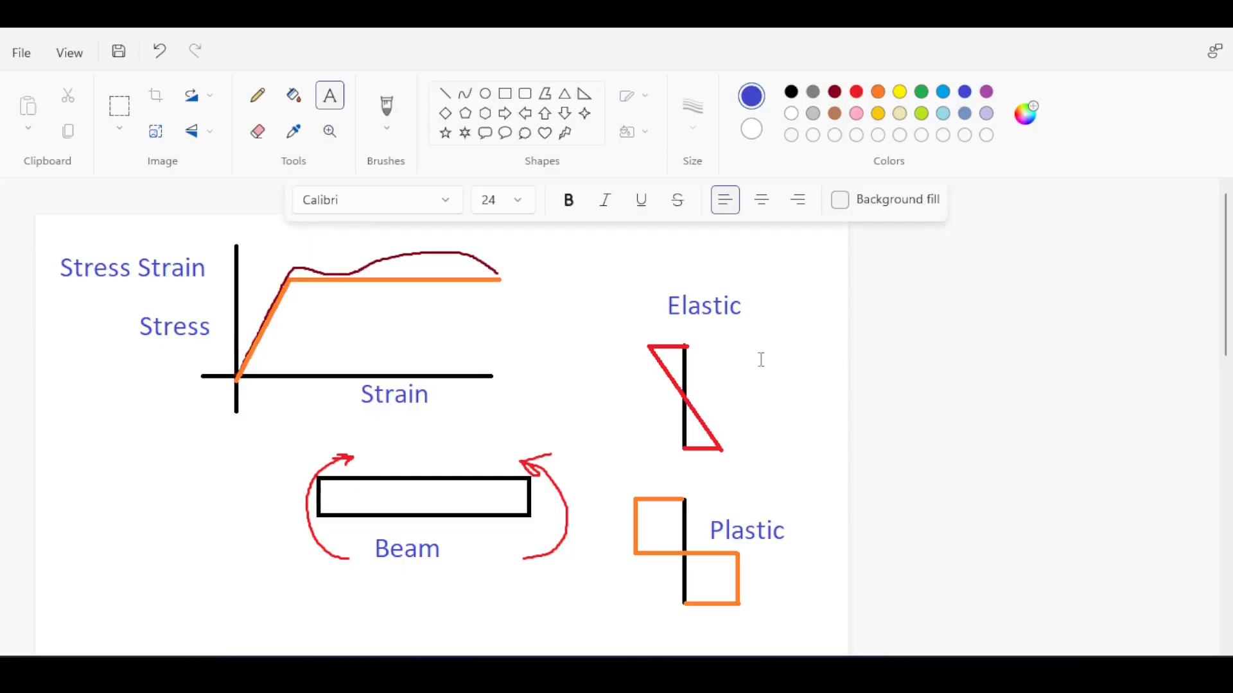
click(861, 94)
click(386, 109)
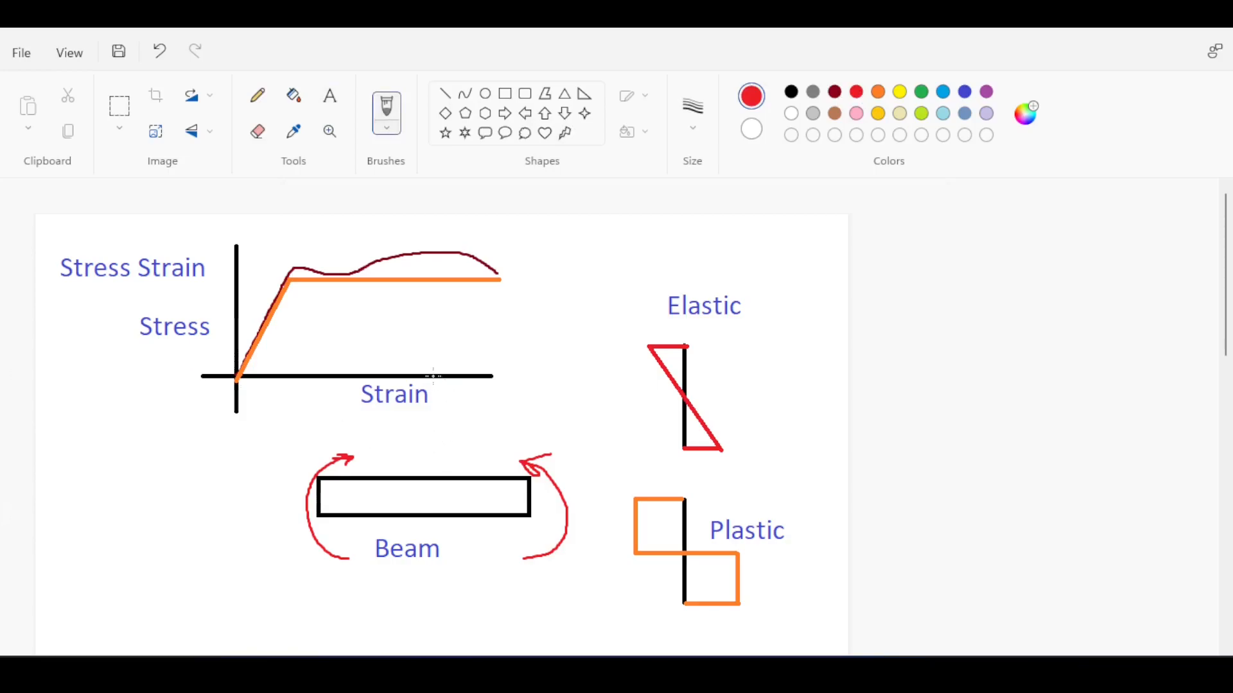
drag(389, 364, 450, 446)
key(ctrl+z)
drag(230, 321, 215, 334)
key(ctrl+z)
drag(291, 280, 243, 371)
key(ctrl+z)
Step: Add a blue elastic line with a rising hardening branch and a purple plateau curve with a drop to the stress-strain graph
click(964, 95)
click(446, 95)
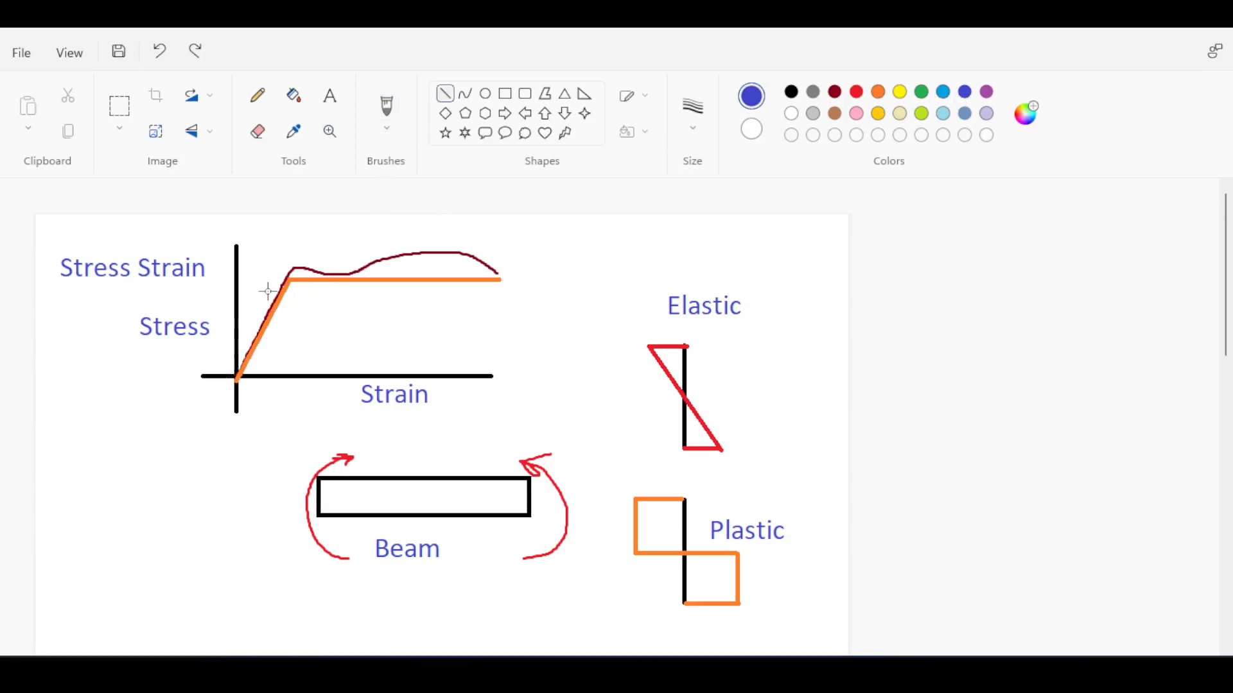
drag(240, 376, 293, 285)
click(377, 241)
drag(294, 283, 499, 224)
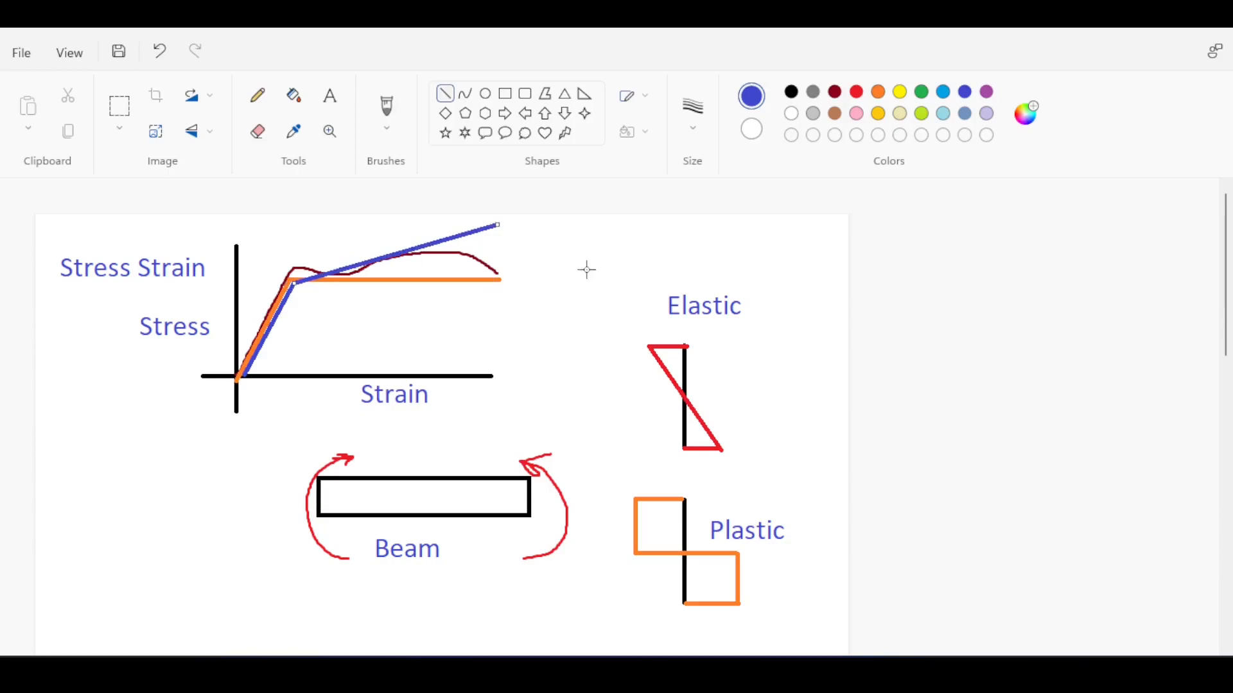
click(986, 92)
mouse_move(245, 376)
mouse_down()
mouse_move(302, 293)
mouse_move(294, 282)
mouse_move(456, 285)
mouse_move(455, 332)
mouse_move(514, 335)
mouse_up()
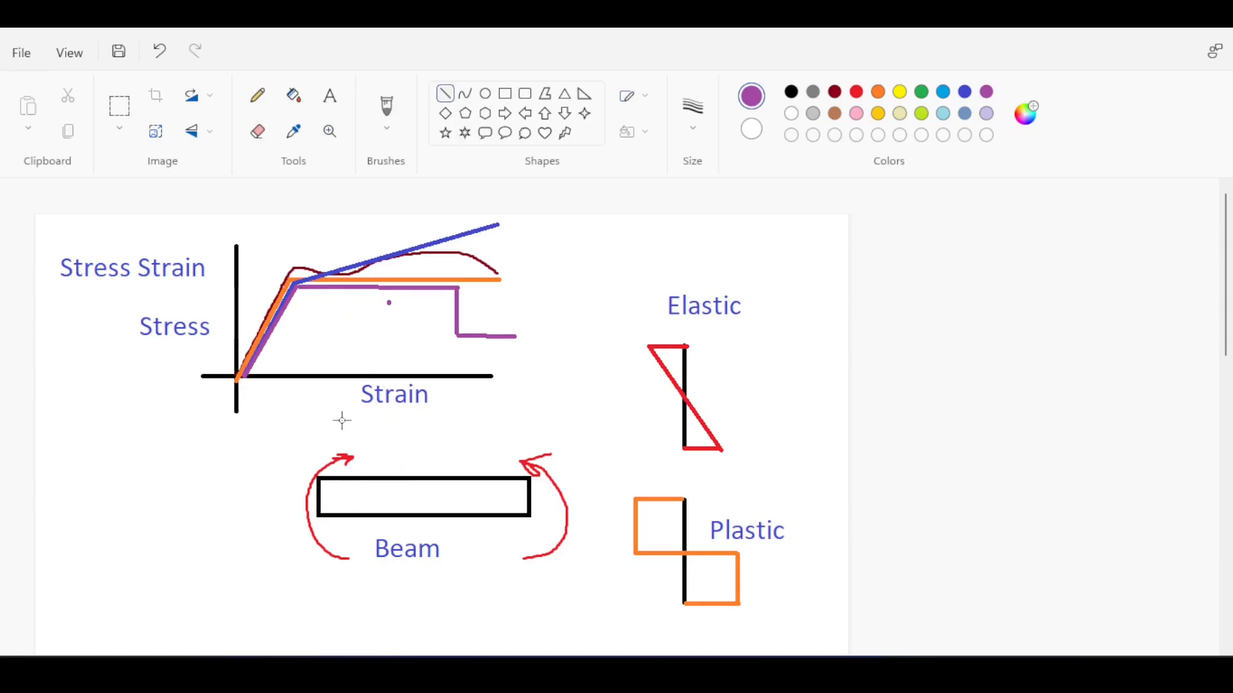
click(402, 104)
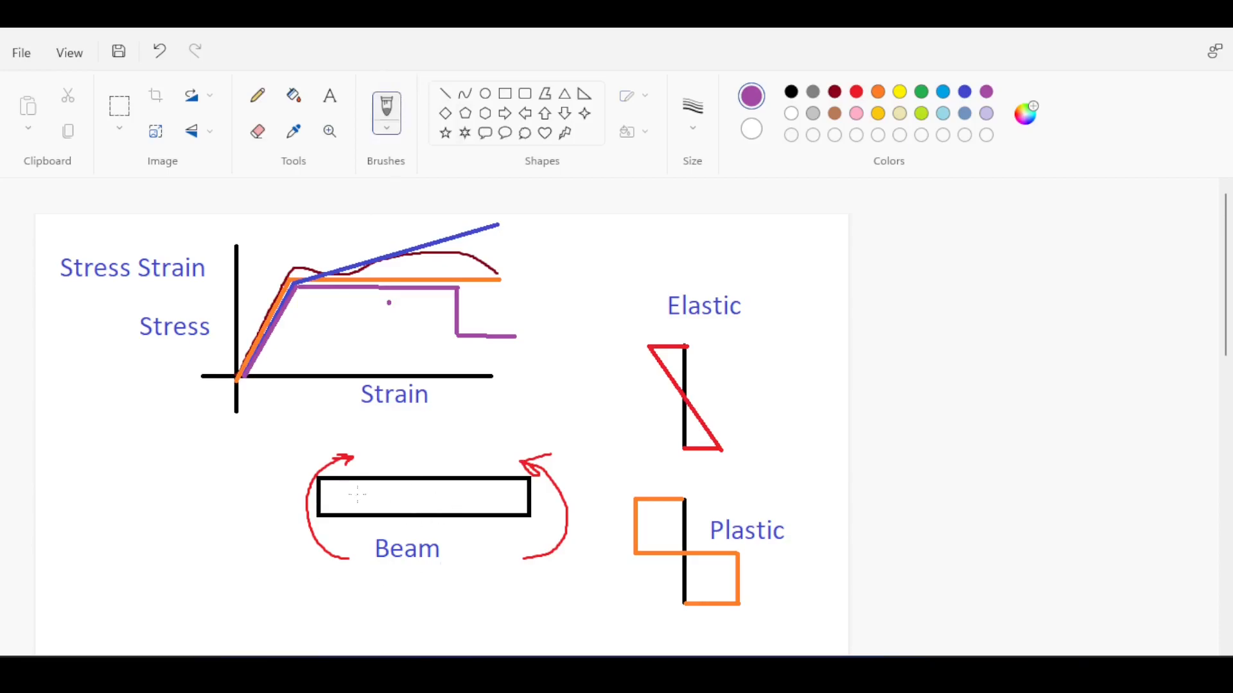
mouse_move(745, 257)
mouse_down()
mouse_move(581, 393)
mouse_move(798, 334)
mouse_up()
key(ctrl+z)
click(878, 92)
click(987, 92)
drag(640, 551, 617, 503)
key(ctrl+a)
key(ctrl+z)
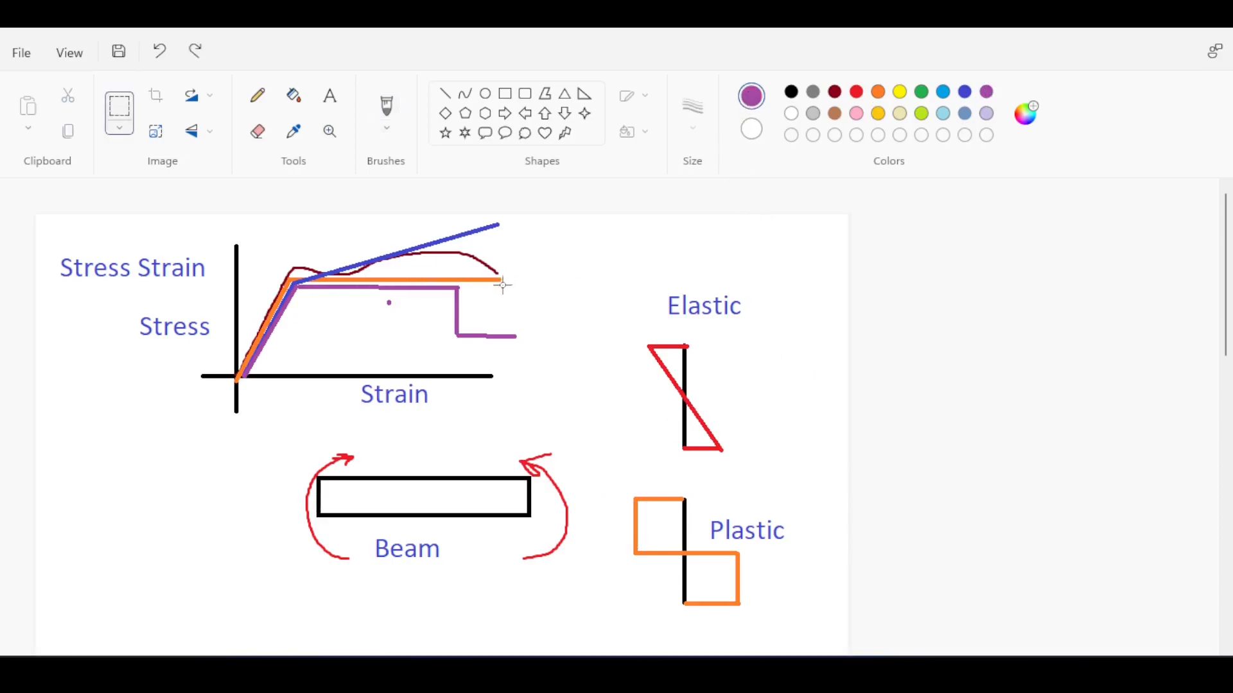
click(386, 110)
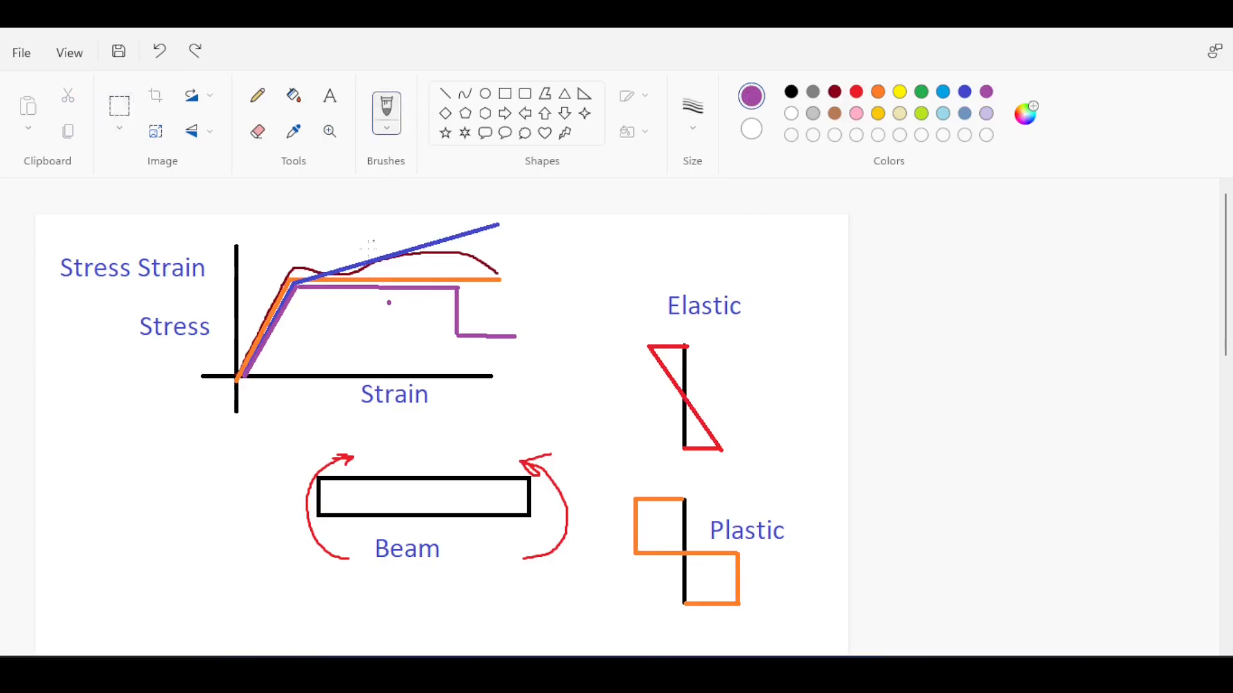
Step: Try overlaying a blue outline with sloped sides on the Plastic stress diagram, and undo its lines
click(966, 92)
click(445, 94)
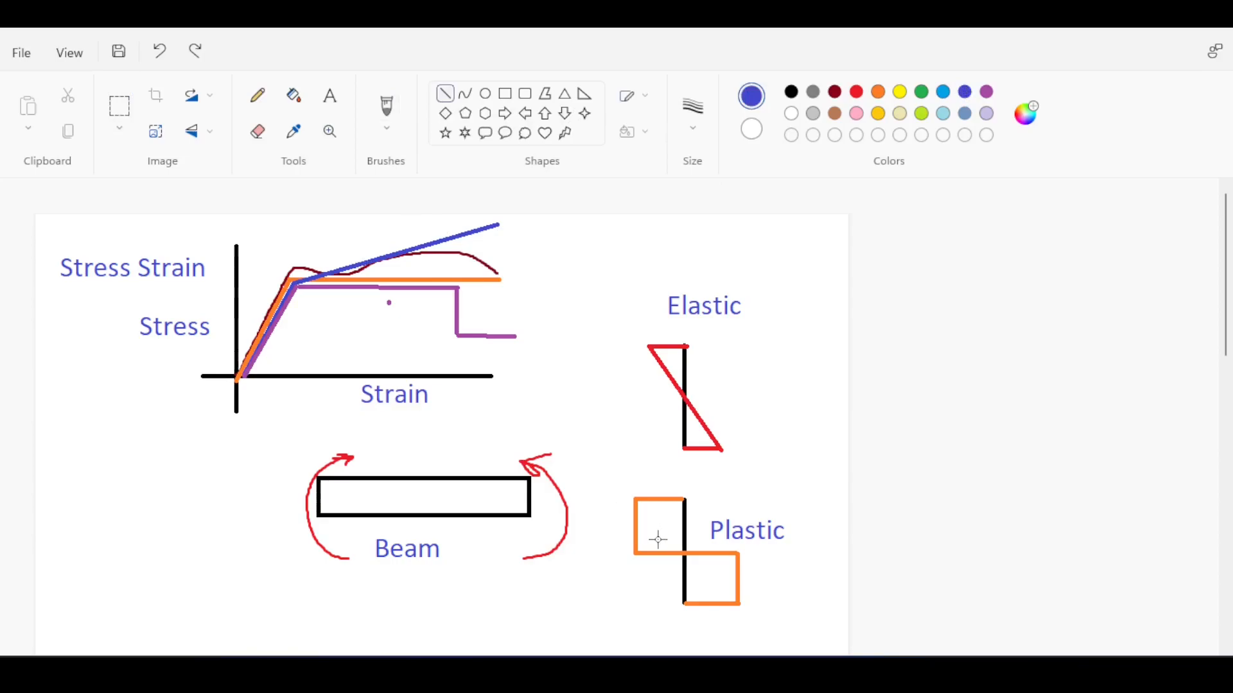
mouse_move(686, 553)
mouse_down()
mouse_move(634, 554)
mouse_move(612, 499)
mouse_move(688, 499)
mouse_up()
mouse_move(686, 558)
mouse_down()
mouse_move(741, 556)
mouse_move(755, 603)
mouse_move(686, 603)
mouse_up()
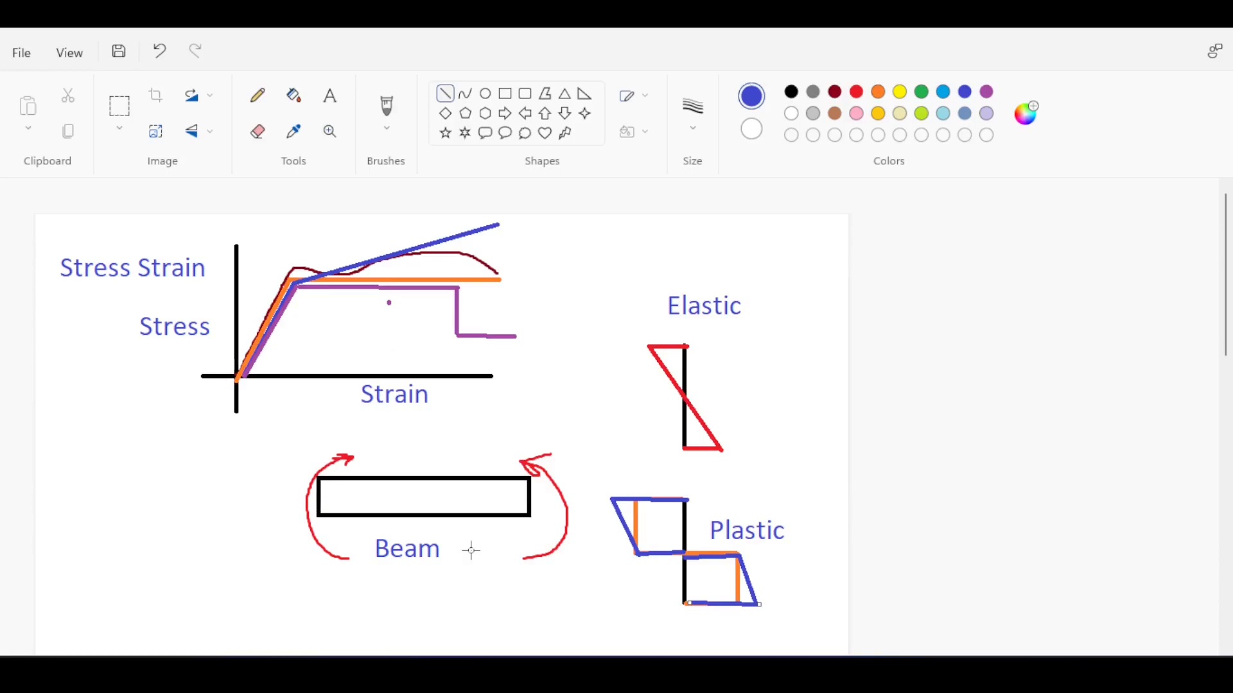
key(ctrl+z)
key(ctrl+z)
key(ctrl+z)
key(ctrl+z)
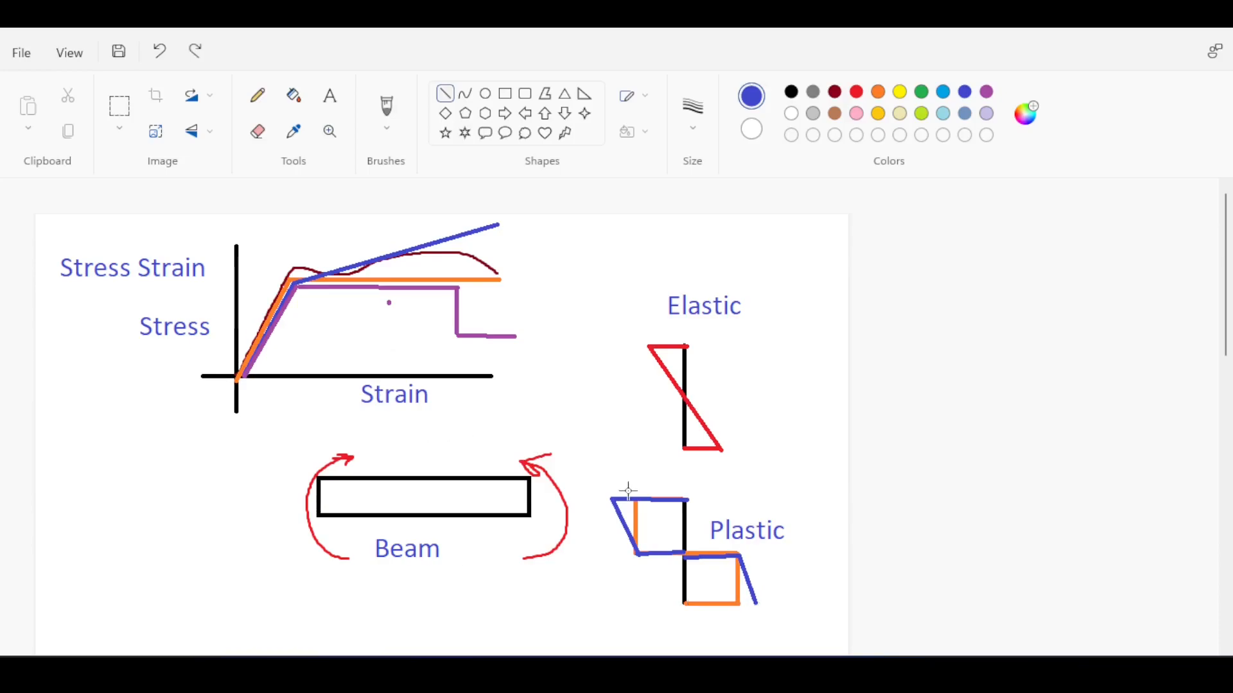
key(ctrl+z)
key(ctrl+z)
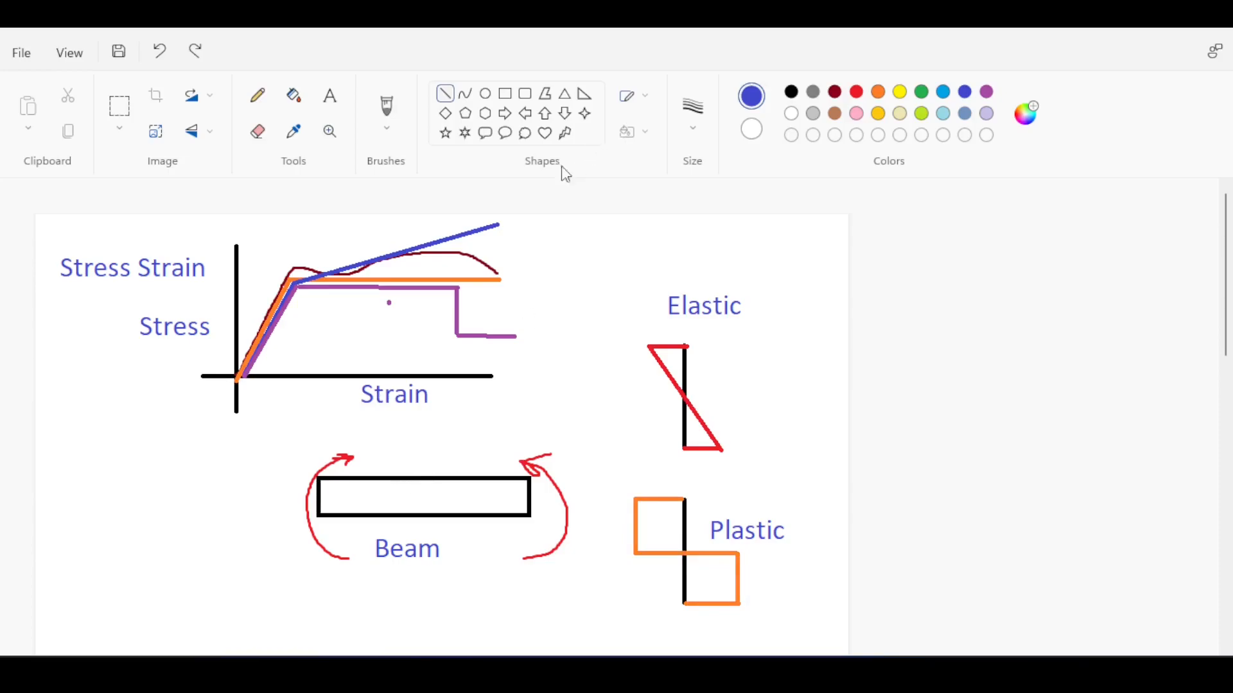
Step: Draw a small dark red circle in the middle of the beam to mark the hinge
click(834, 93)
click(485, 94)
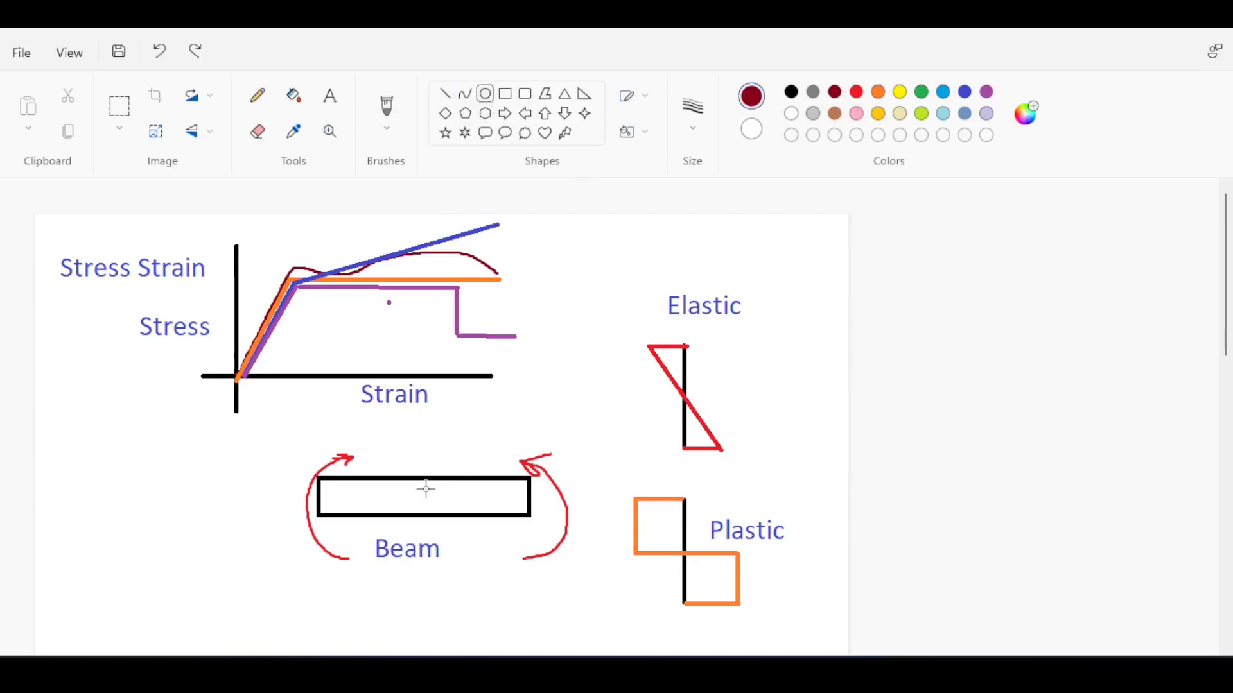
drag(410, 488, 435, 510)
click(468, 422)
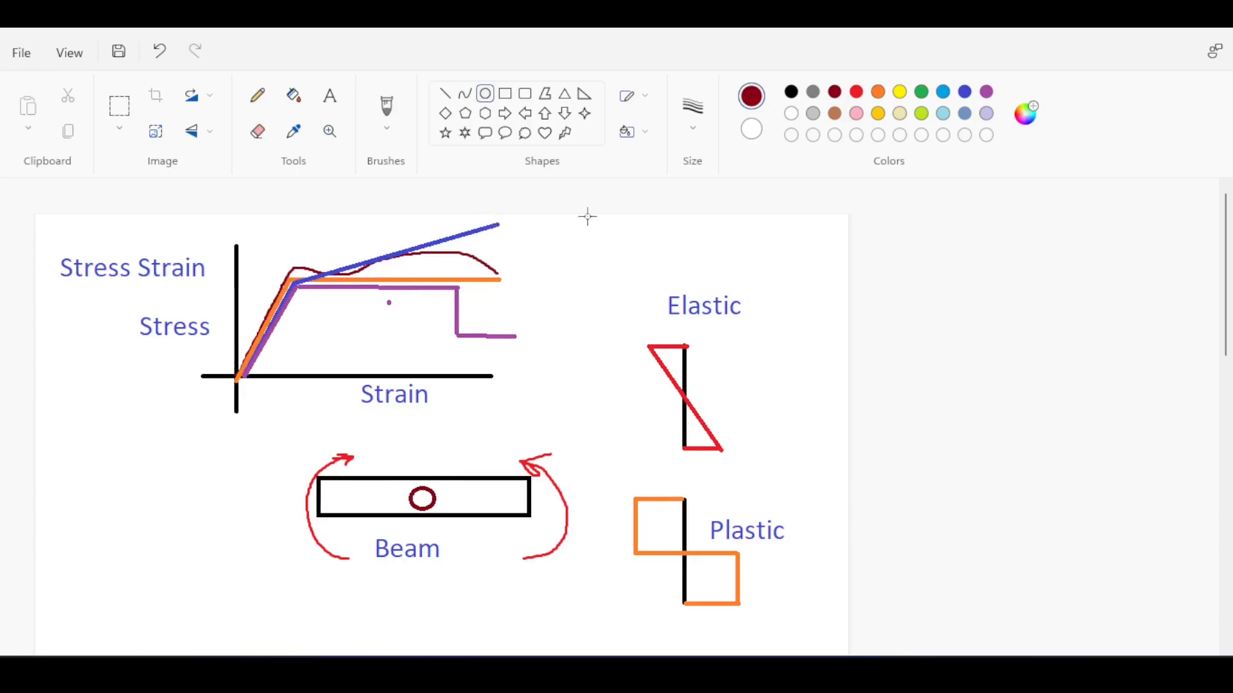
Step: Try marking a strain limit with a black vertical line across the ends of the stress-strain curves, and undo it
click(792, 93)
drag(498, 409, 507, 225)
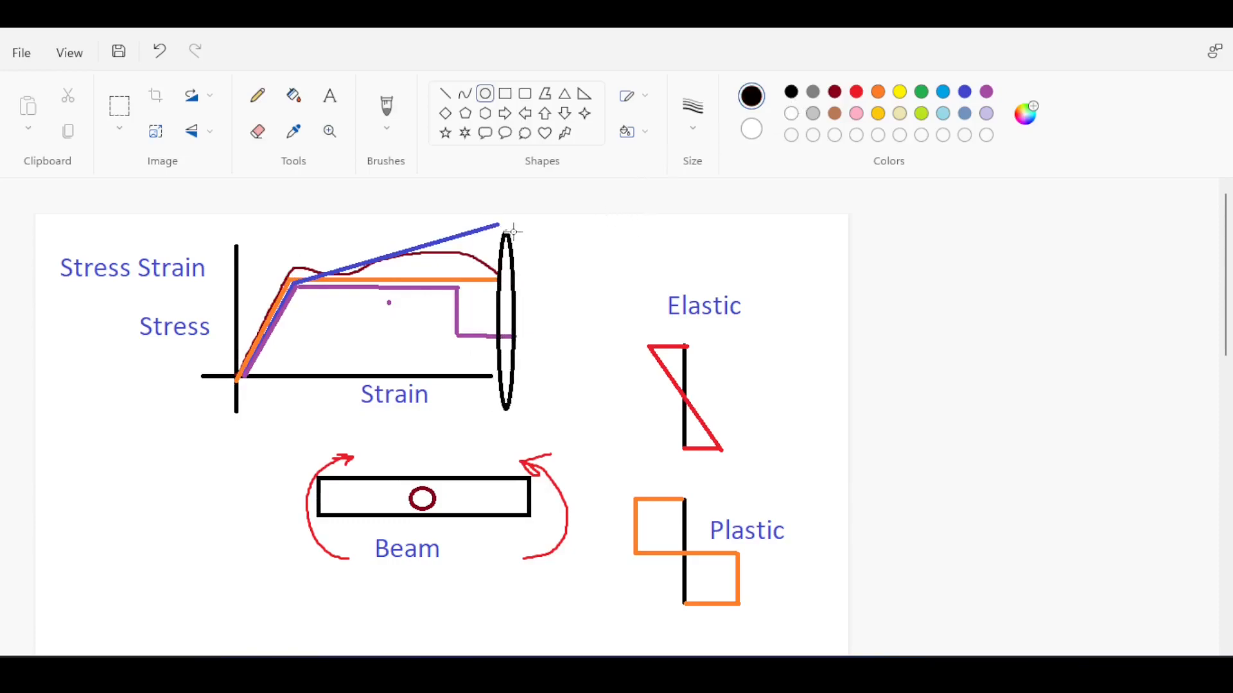
key(ctrl+z)
click(447, 96)
drag(482, 412, 483, 219)
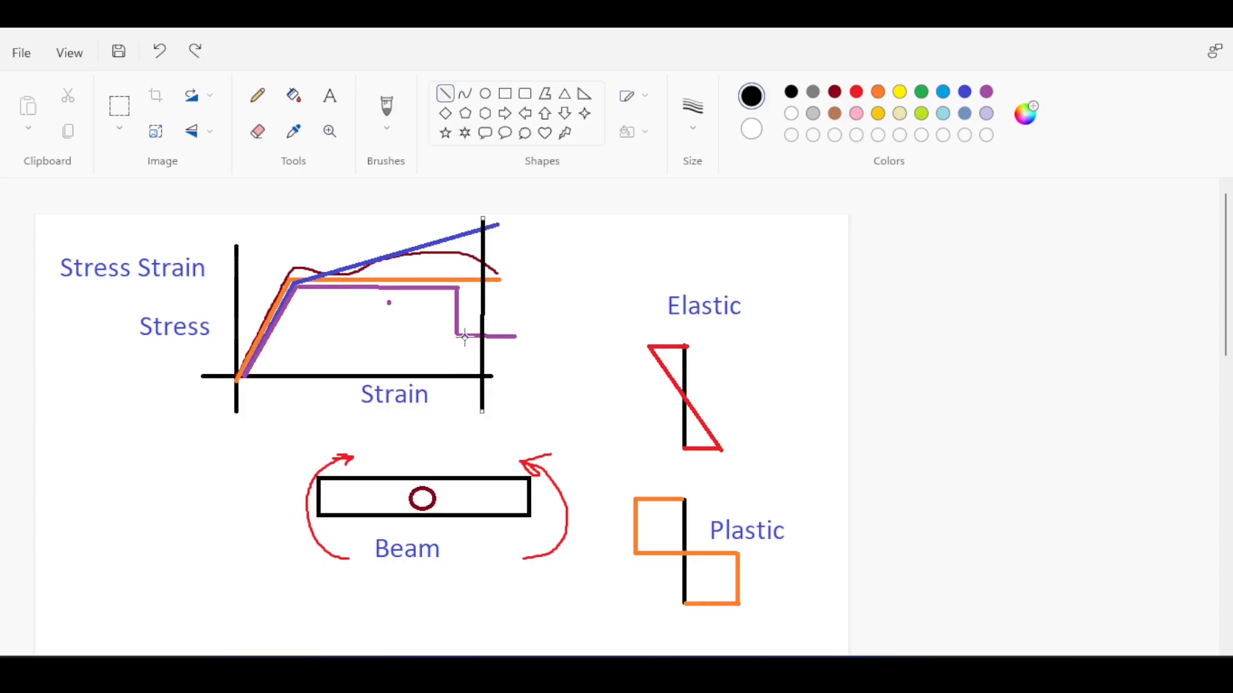
key(ctrl+z)
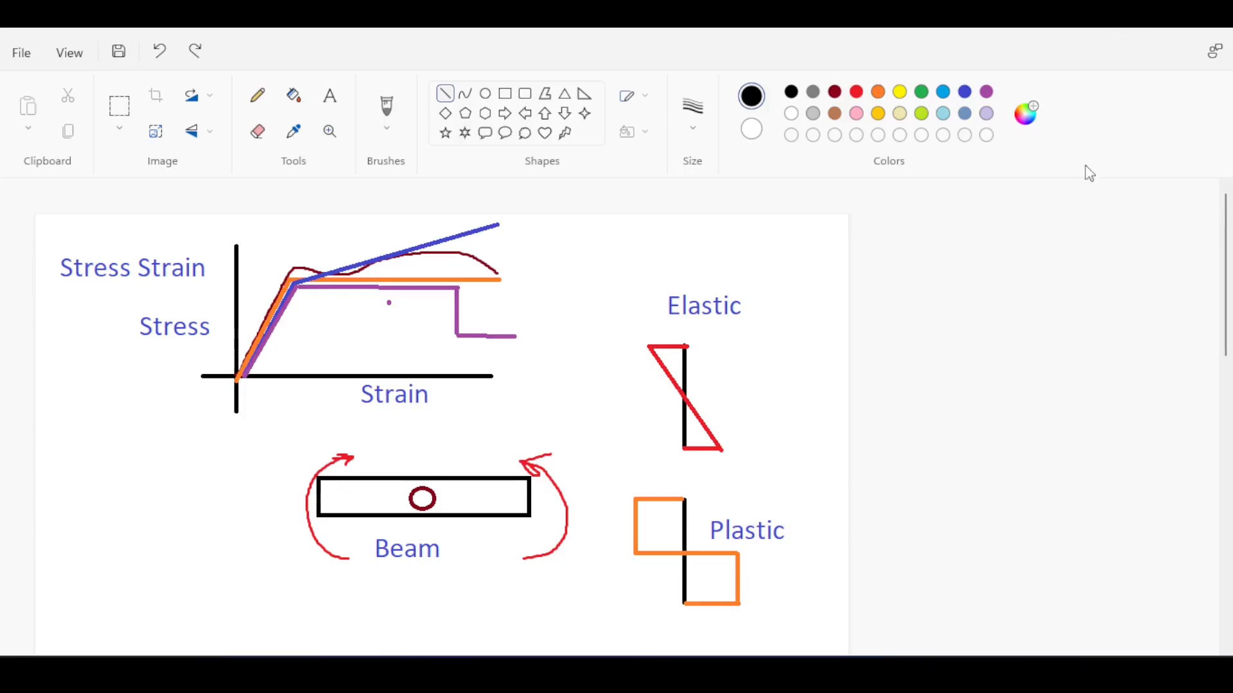
Step: Switch to Robot Structural Analysis and define structural axes at X positions 0 and 10 m and Z positions 0 and 3 m
click(1124, 29)
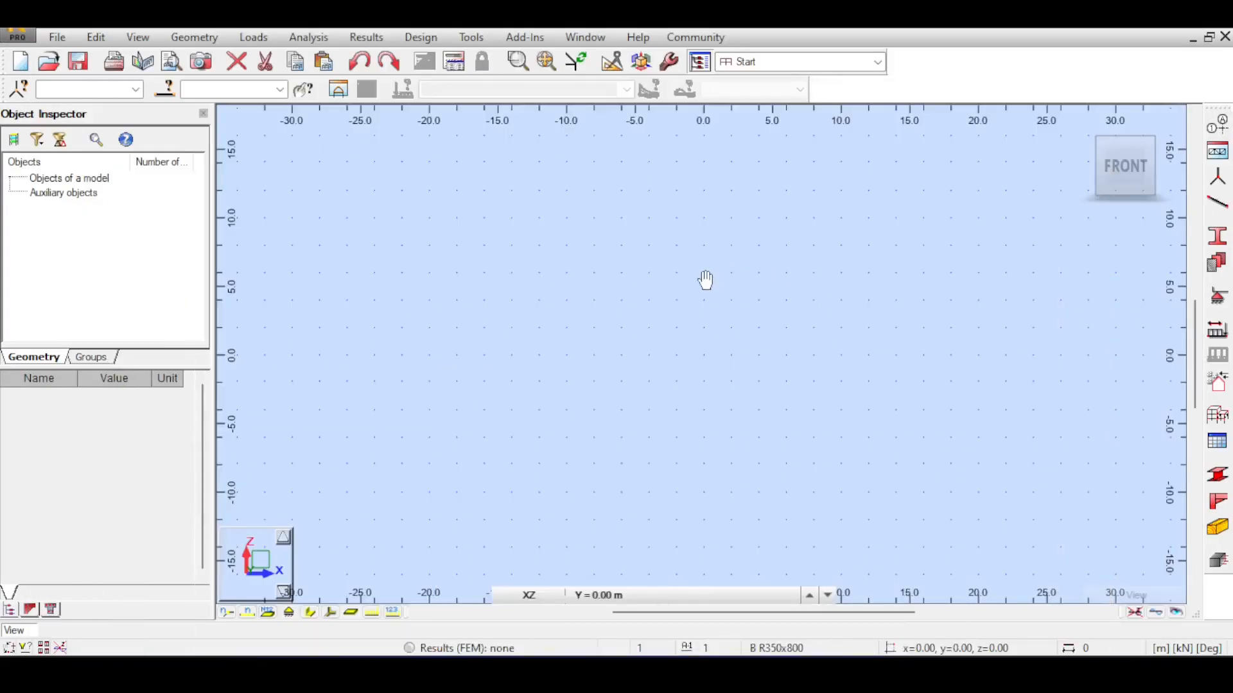
click(1223, 131)
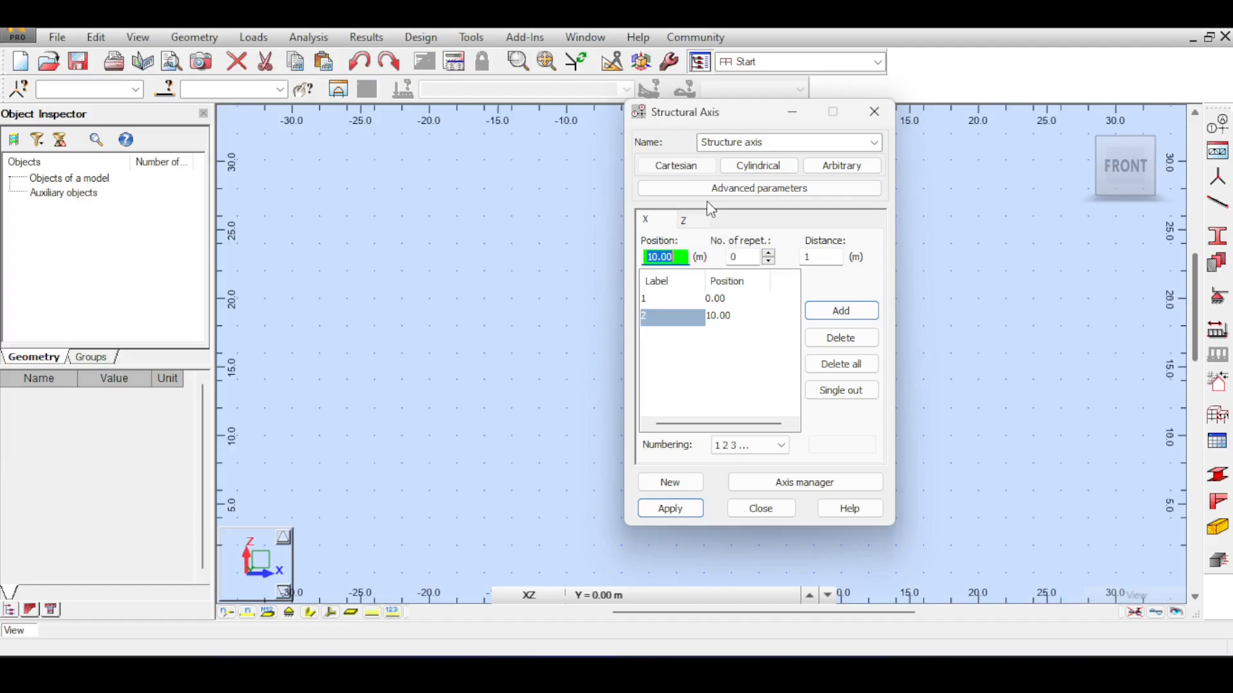
click(687, 220)
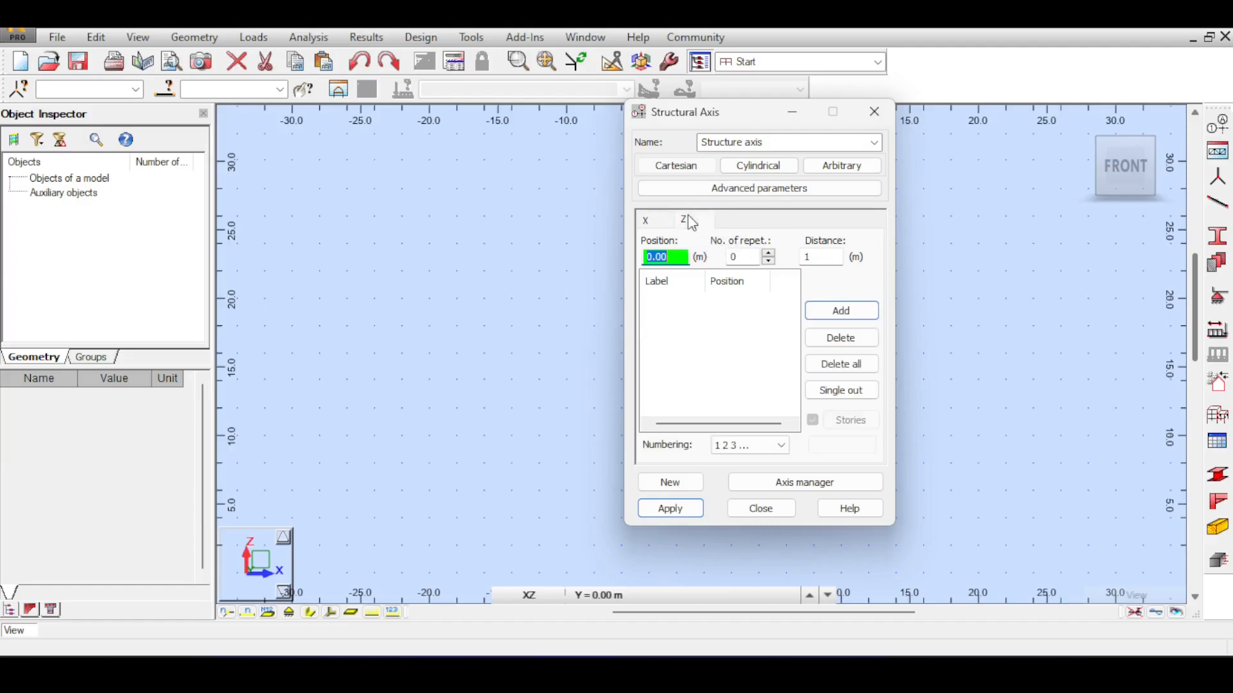
key(Return)
text(3)
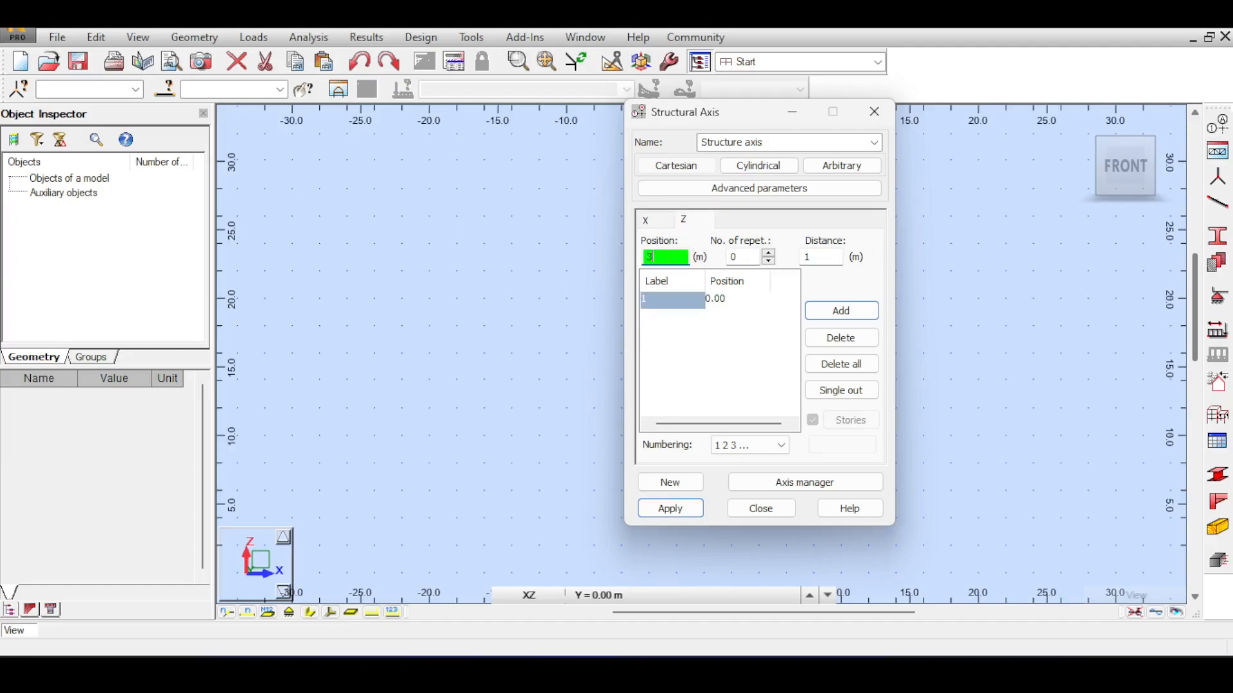
key(Return)
click(670, 509)
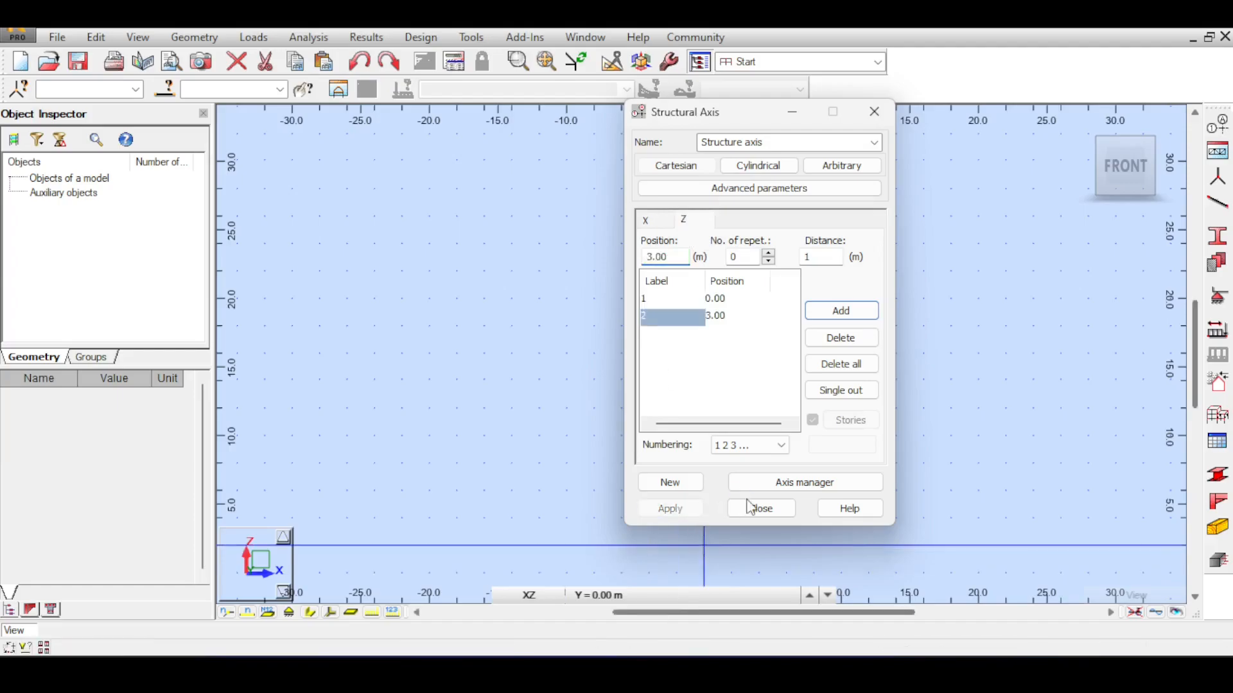
click(761, 509)
Step: Set the new member's type to Beam and its section to the standard steel W 10x12 from AISC 15.0
click(1218, 200)
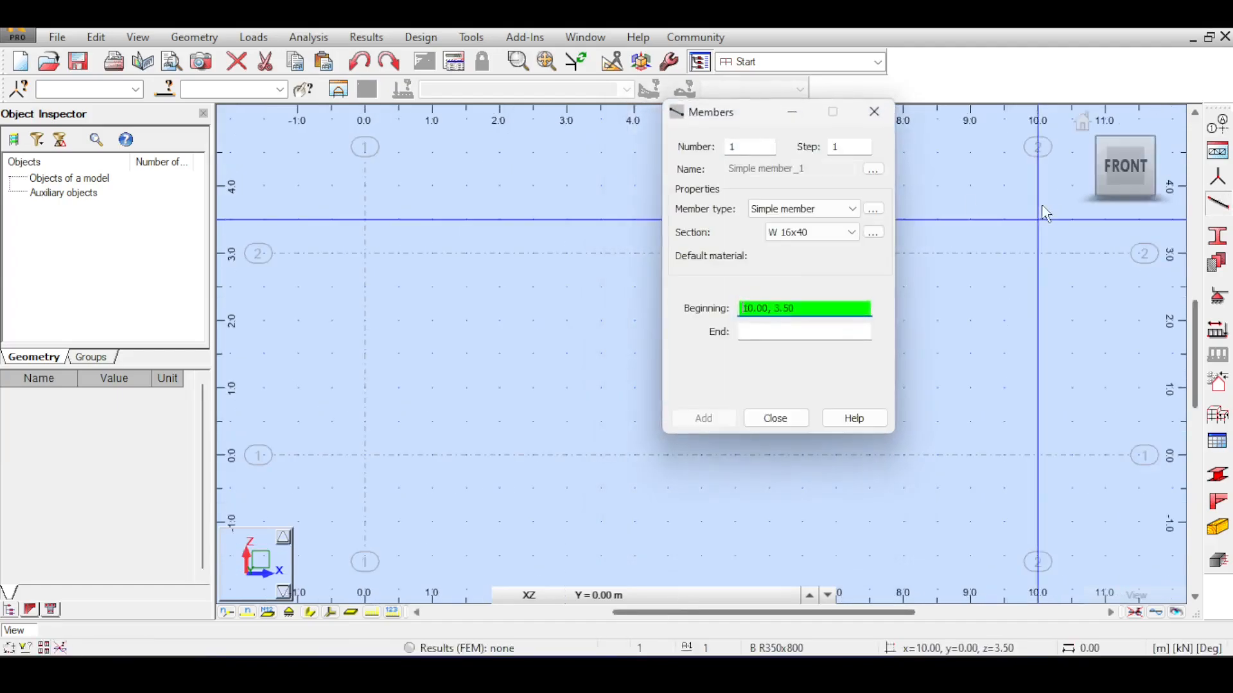
click(852, 209)
click(814, 284)
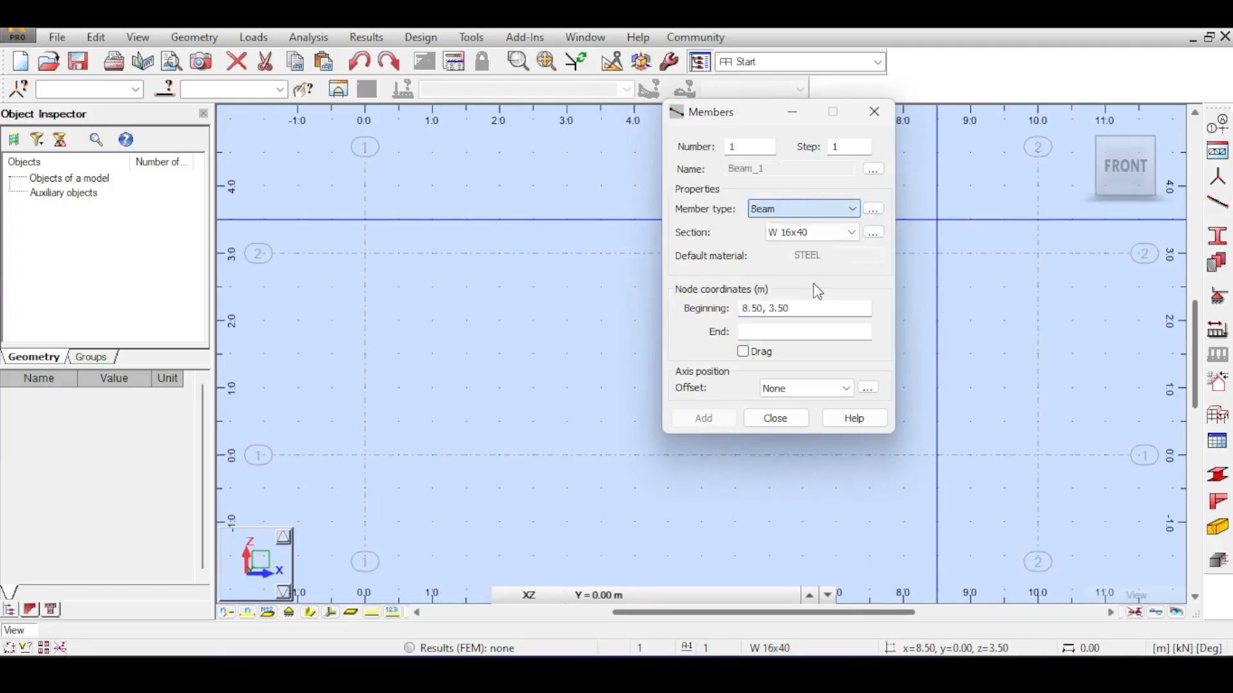
click(804, 309)
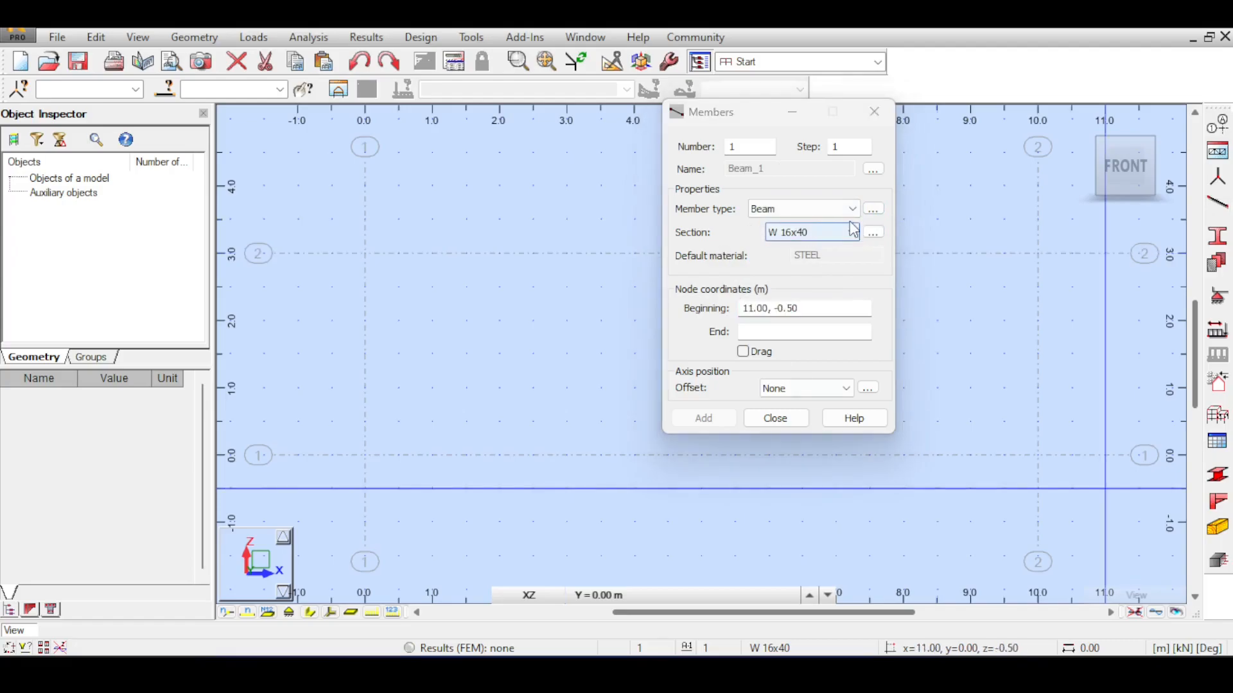
click(872, 232)
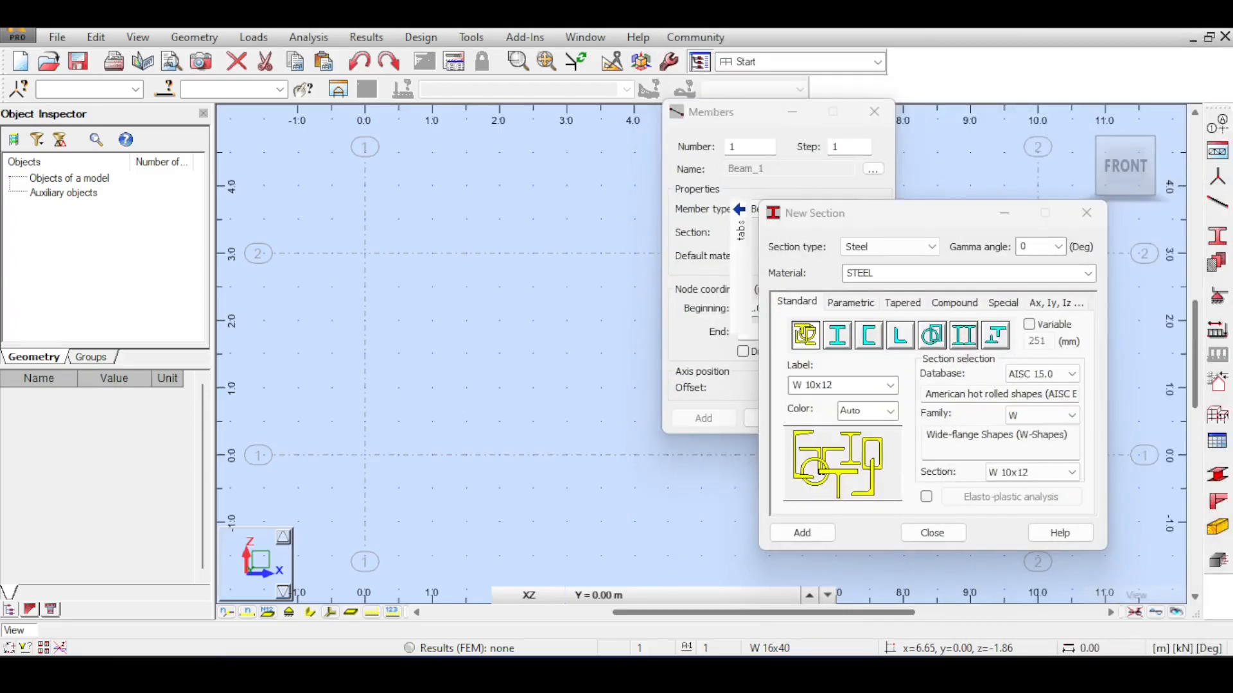
click(953, 346)
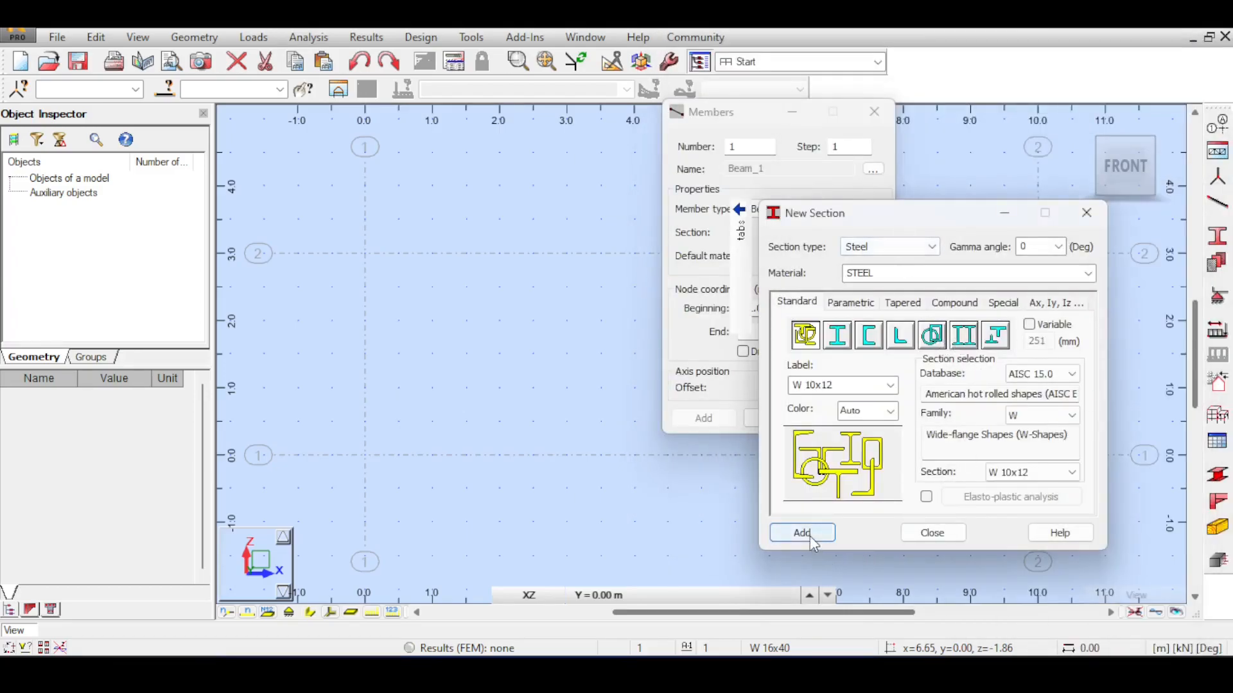
click(934, 534)
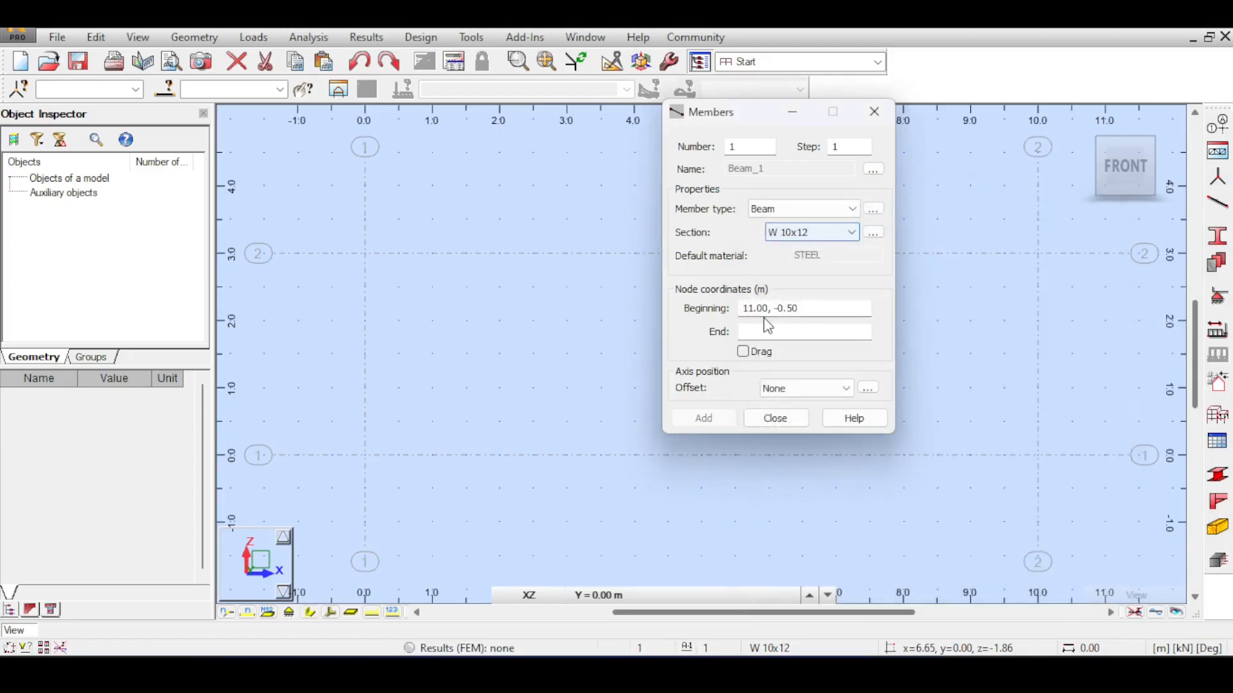
Step: Draw the portal frame as continuous members through (0, 0), (0, 3), (10, 3) and (10, 0) with the Drag option enabled
click(743, 351)
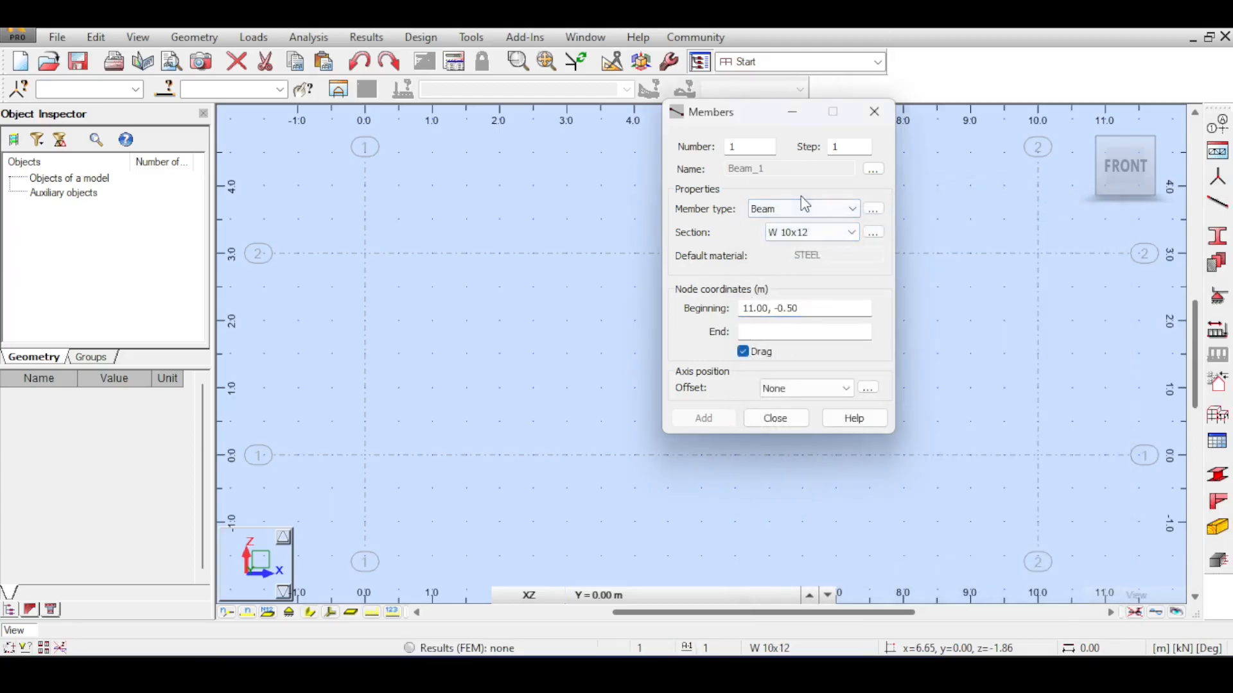
click(365, 455)
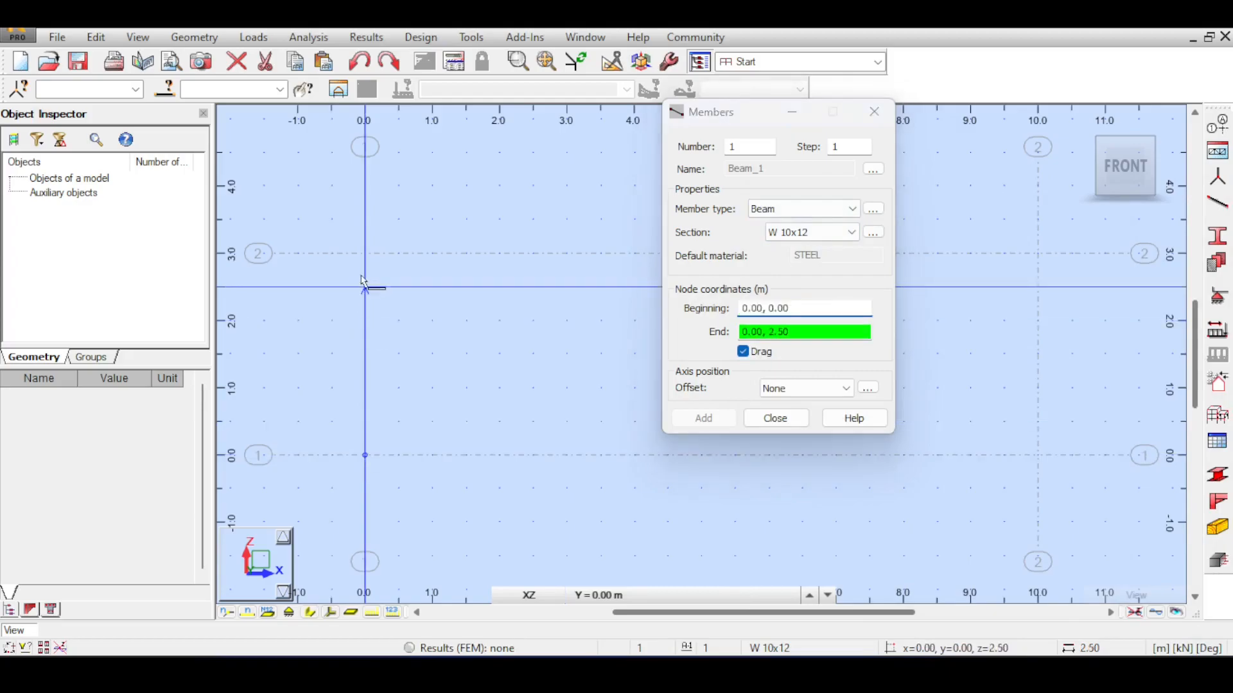
click(365, 255)
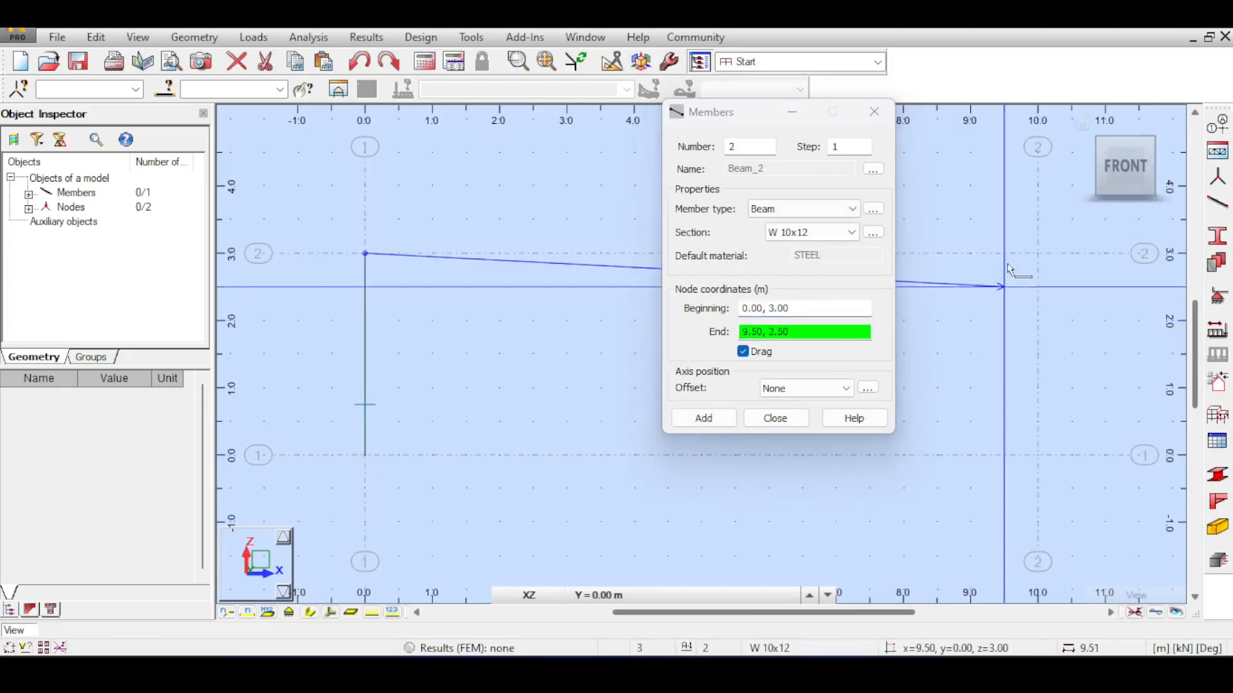
click(1037, 254)
click(1038, 456)
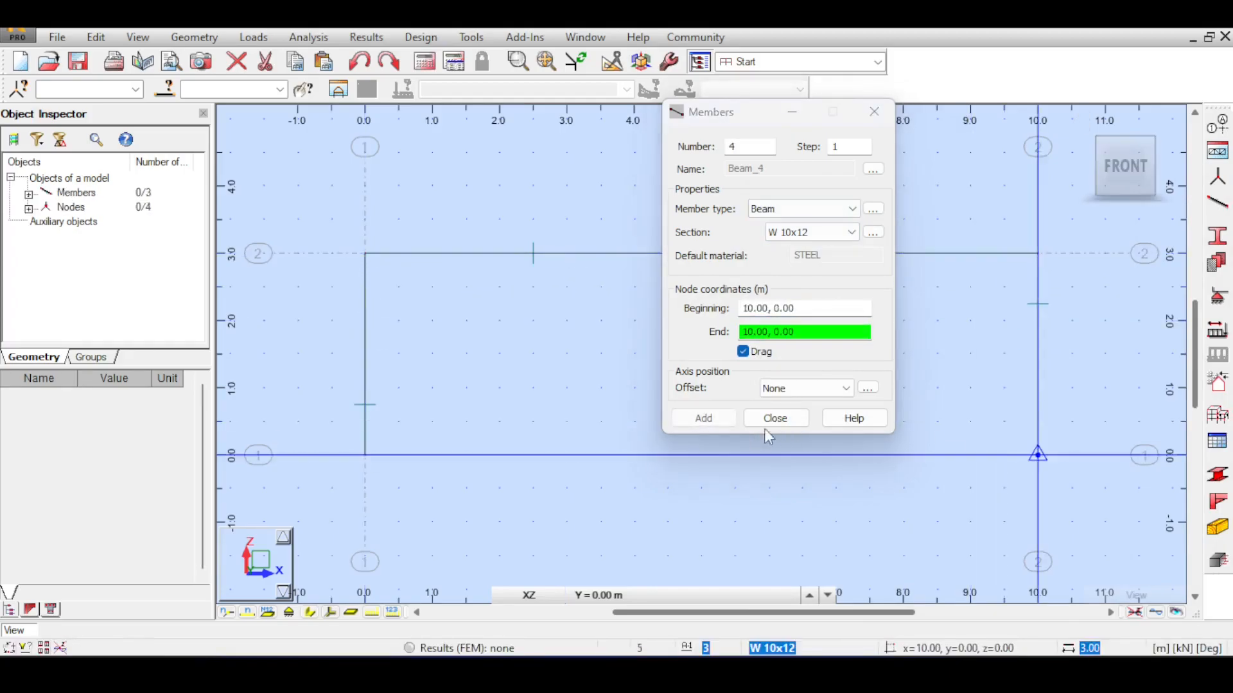
key(Escape)
Step: Assign fixed supports to the two base nodes of the frame
click(1217, 296)
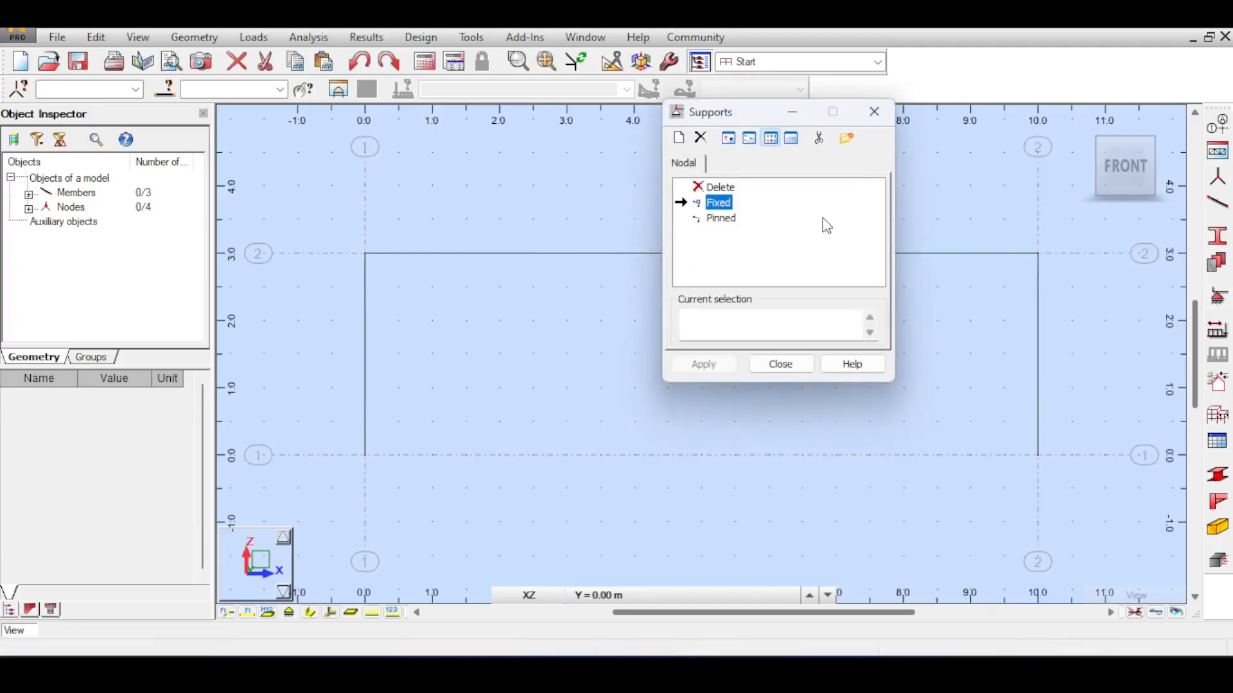
click(721, 330)
drag(288, 407, 1058, 504)
click(703, 364)
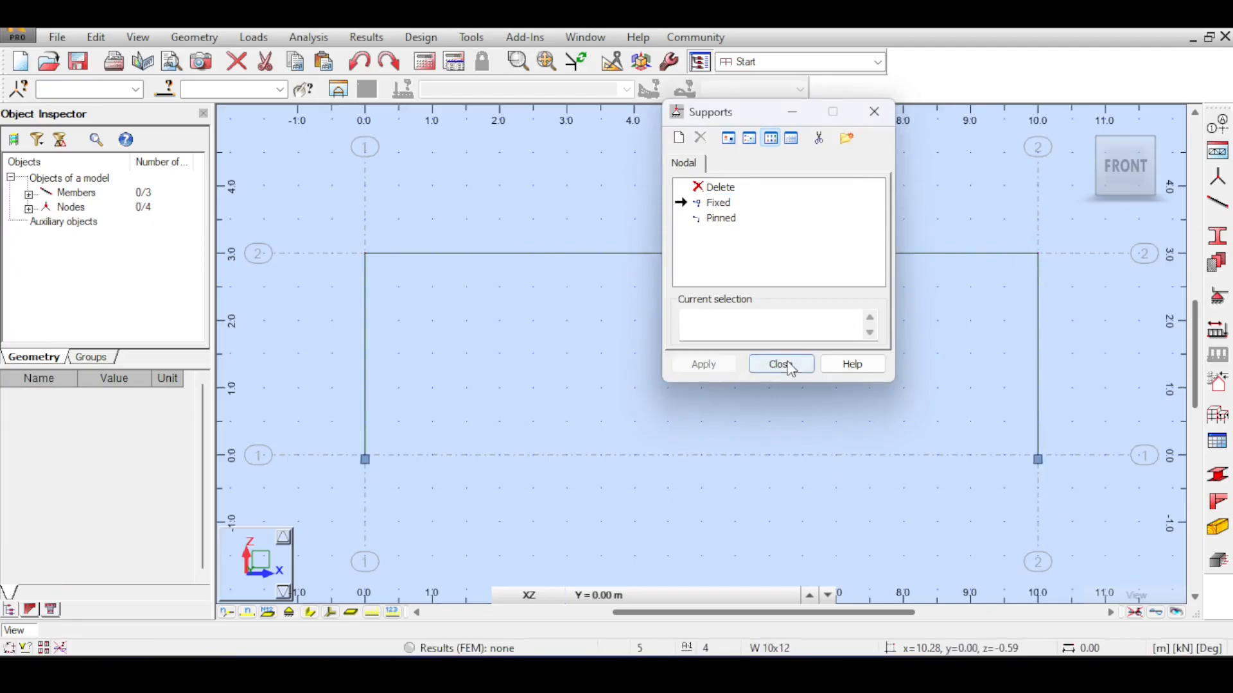
Step: Add a dead load case named DL1 to the structure
click(780, 364)
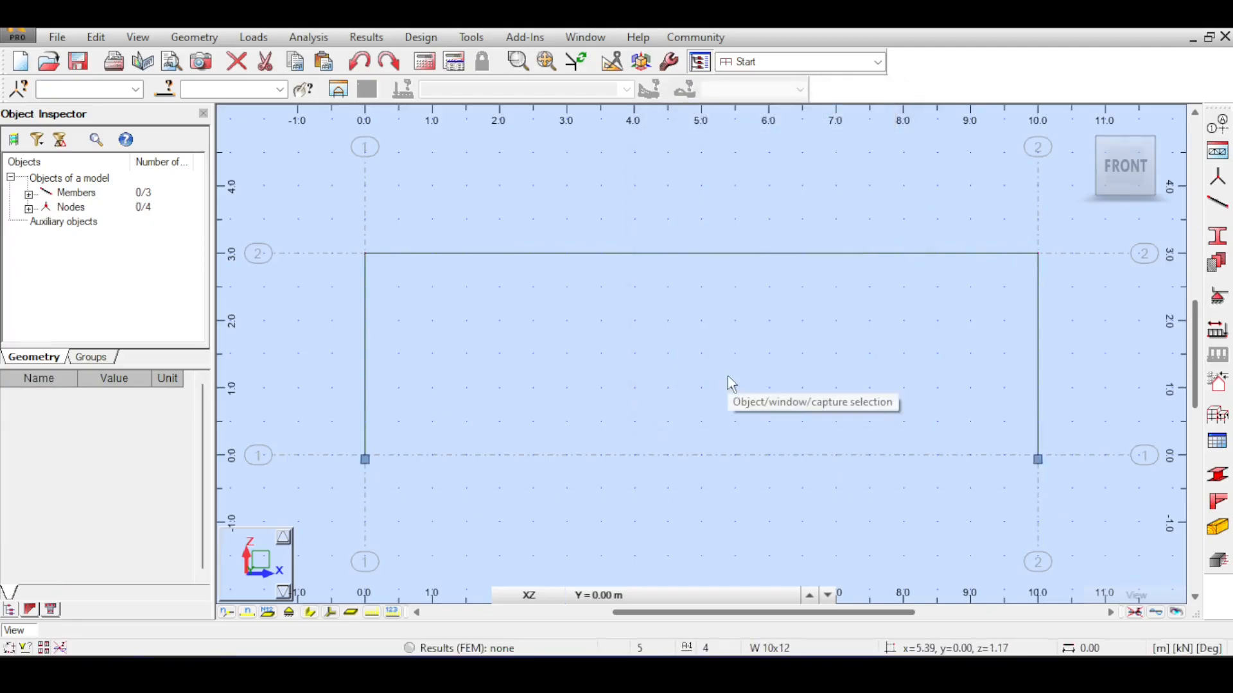
click(1218, 334)
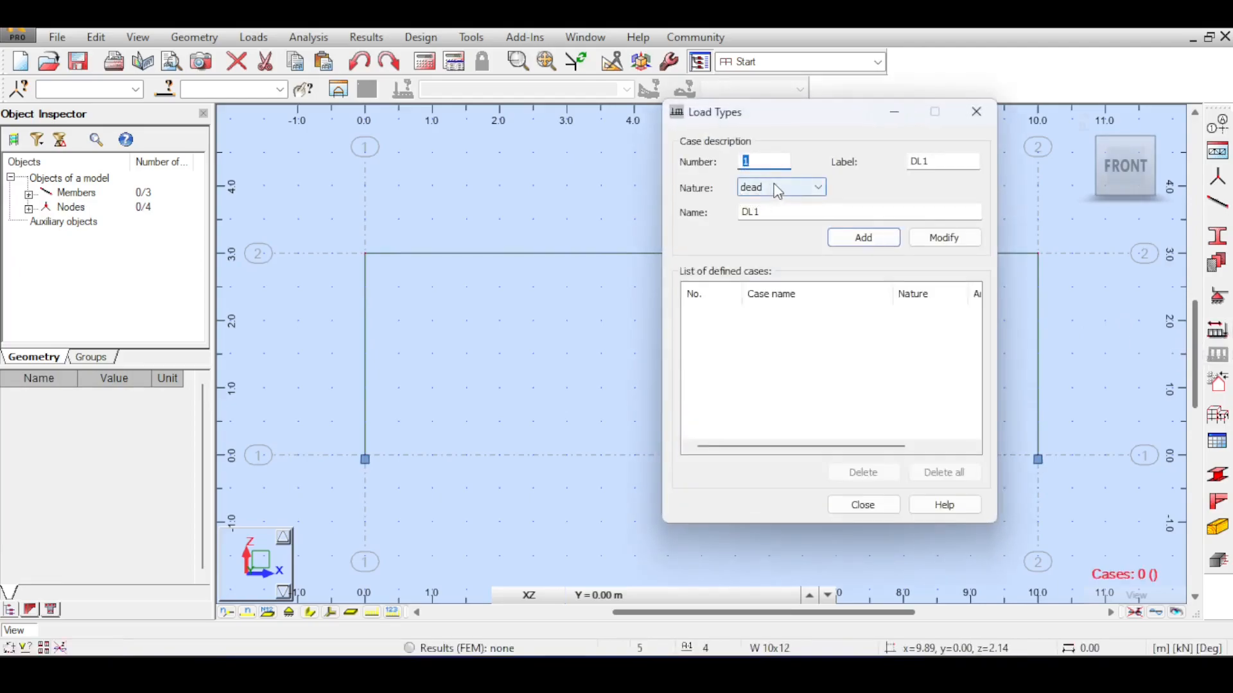
click(878, 506)
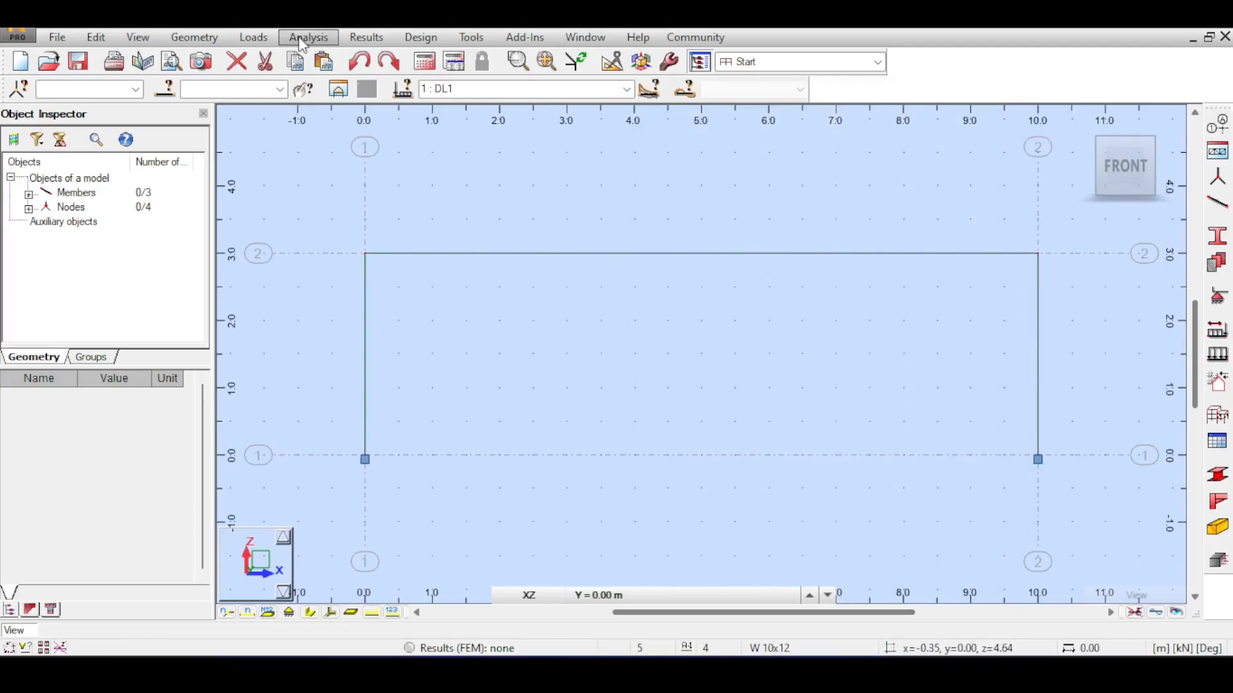
Step: Review the self-weight entry of case DL1 in the load table and close the table
click(283, 38)
mouse_move(253, 37)
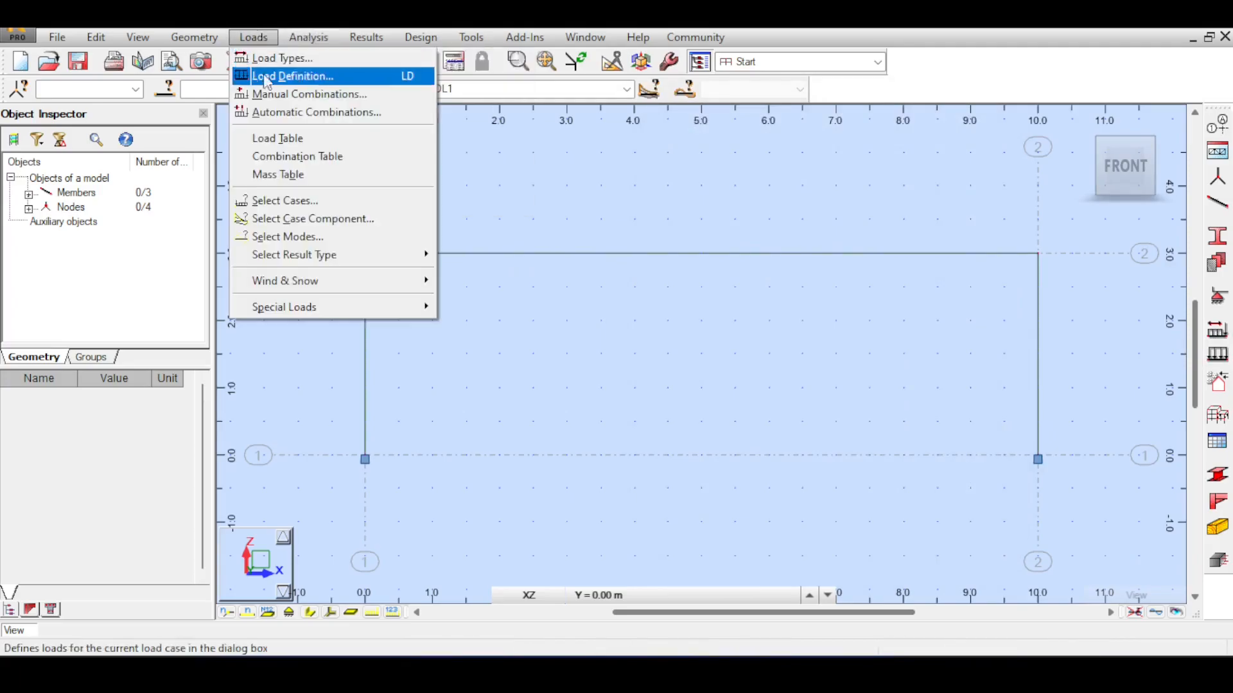
click(278, 137)
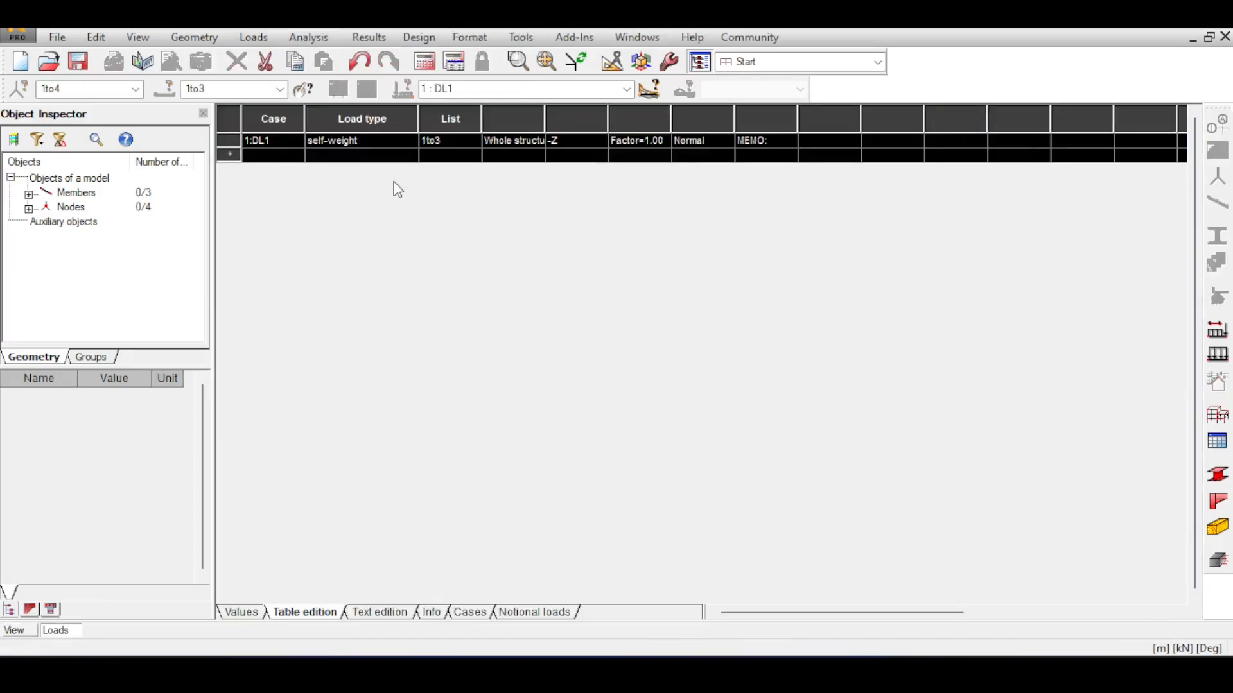
click(1225, 37)
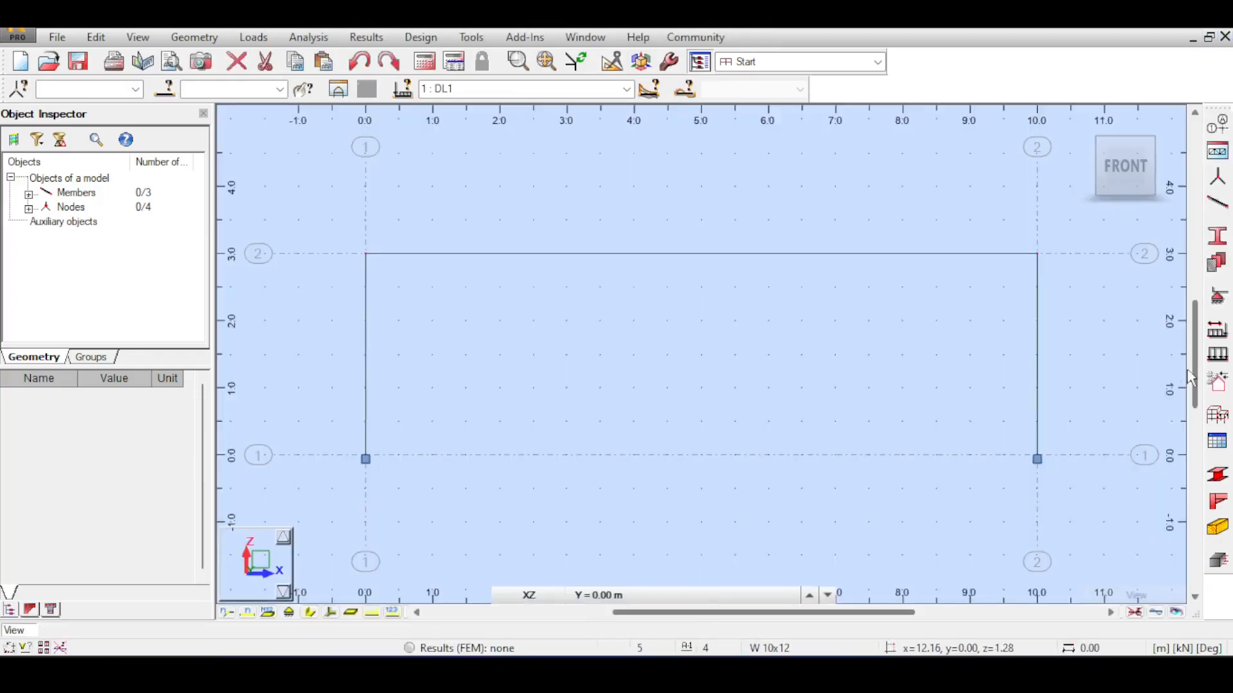
Step: Apply a nodal force of 1 kN in the X direction to the frame's upper-left corner node in case DL1
click(1217, 355)
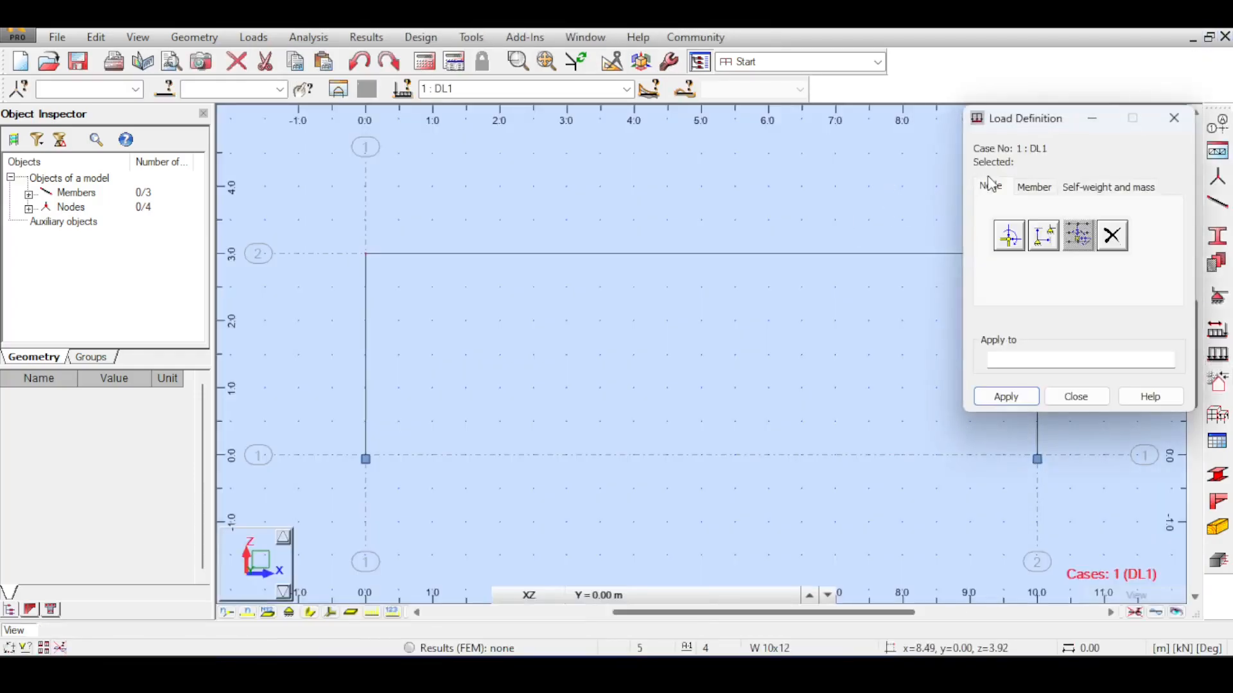
click(1014, 246)
text(1)
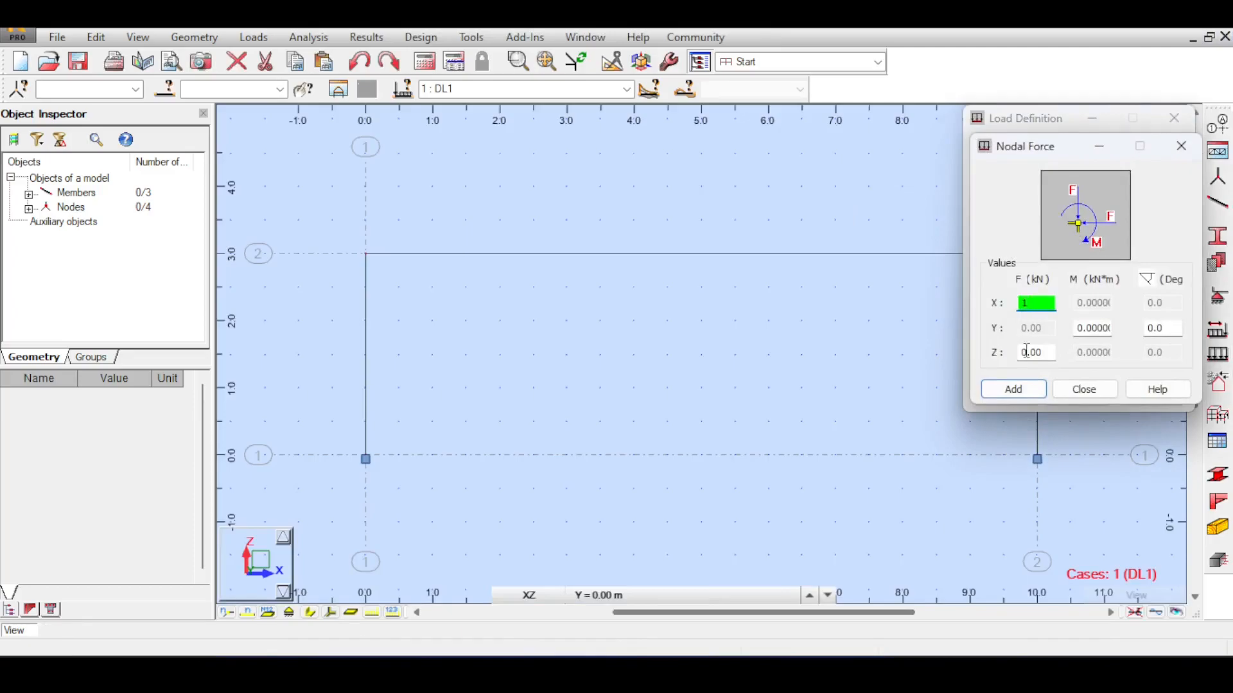
click(1014, 389)
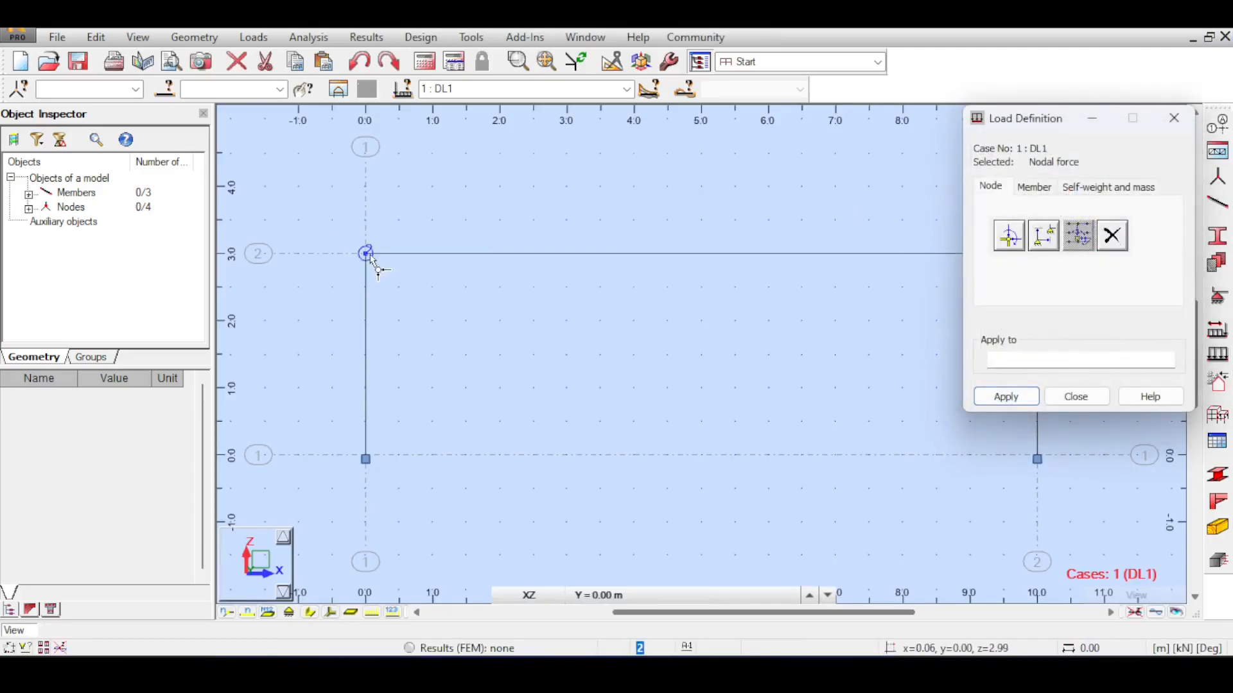
click(1066, 396)
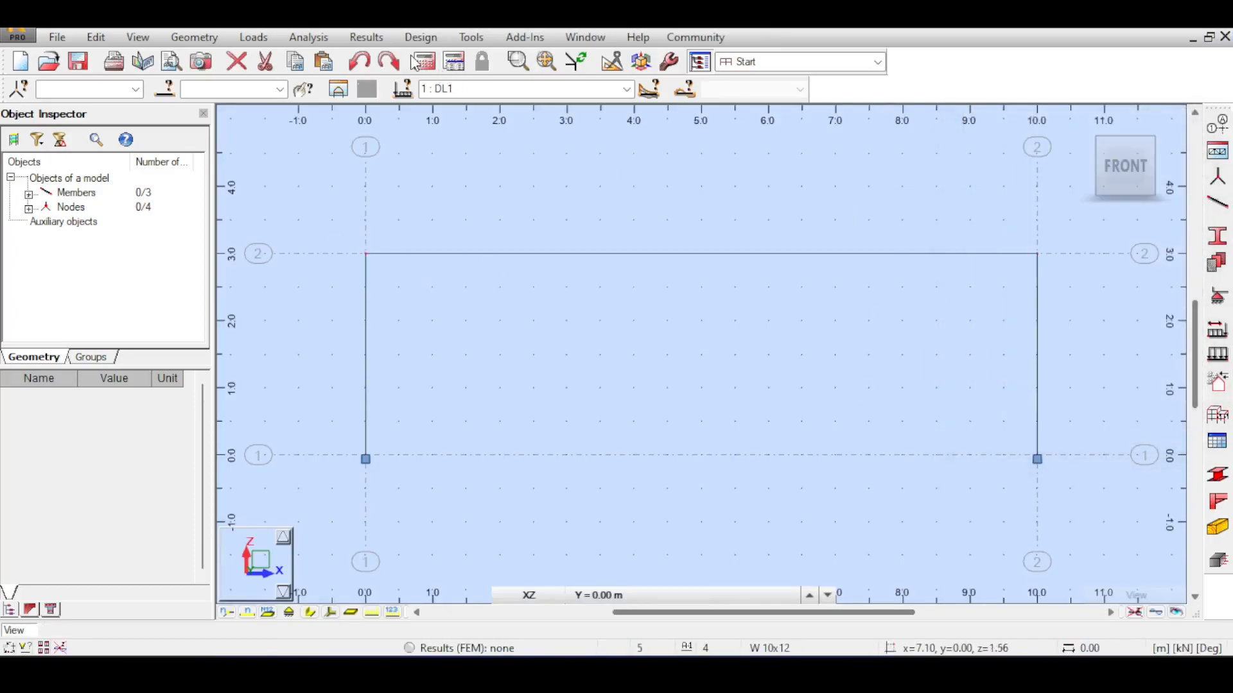
Step: Run the structural calculation and display the My moment diagram on the frame members
click(421, 62)
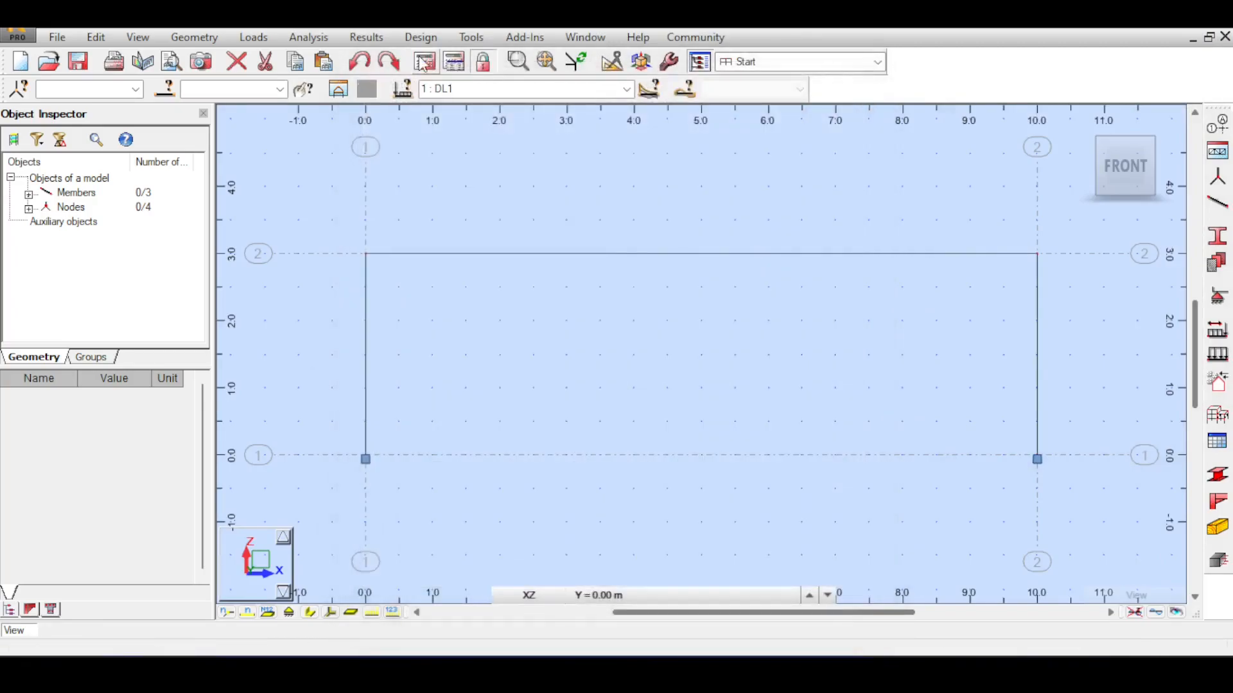
click(421, 37)
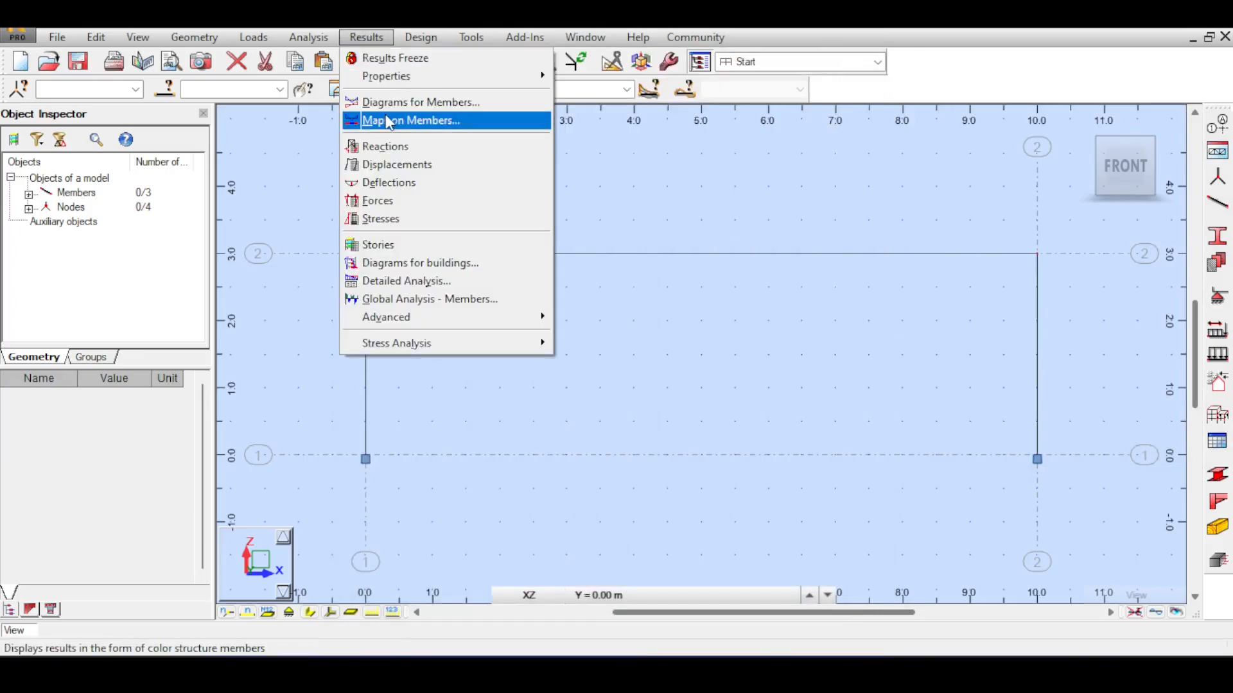
click(418, 102)
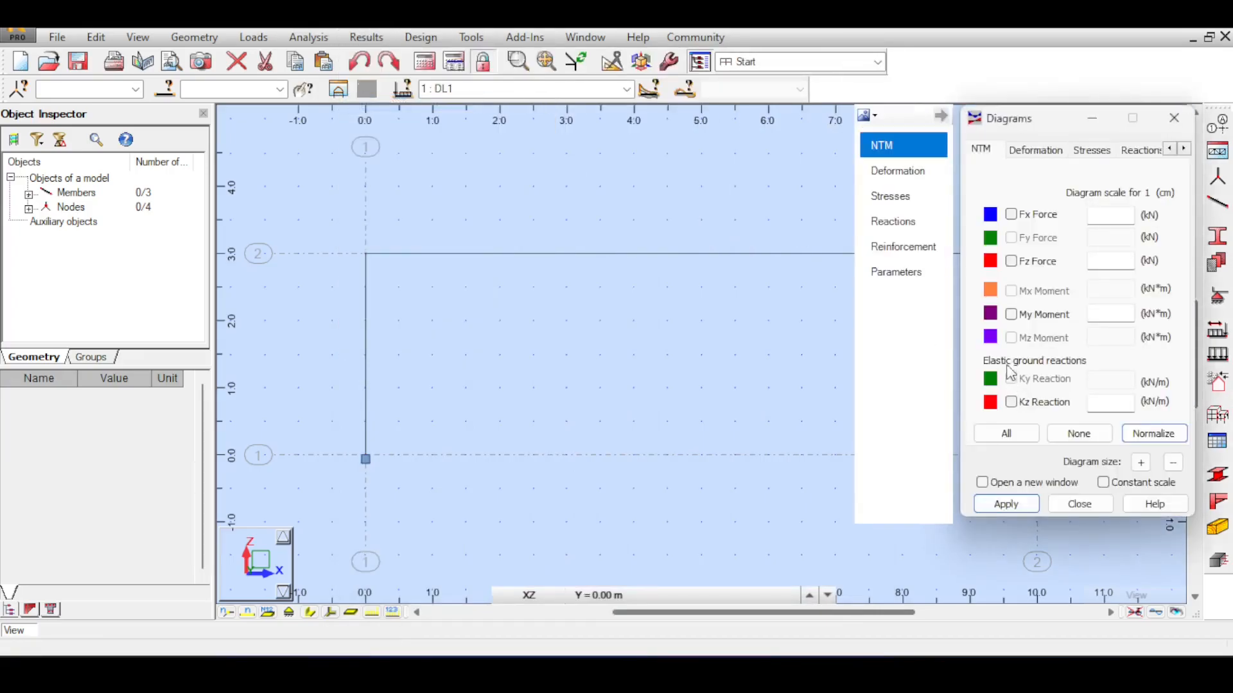
click(1011, 314)
click(1007, 504)
scroll(721, 335, down, 2)
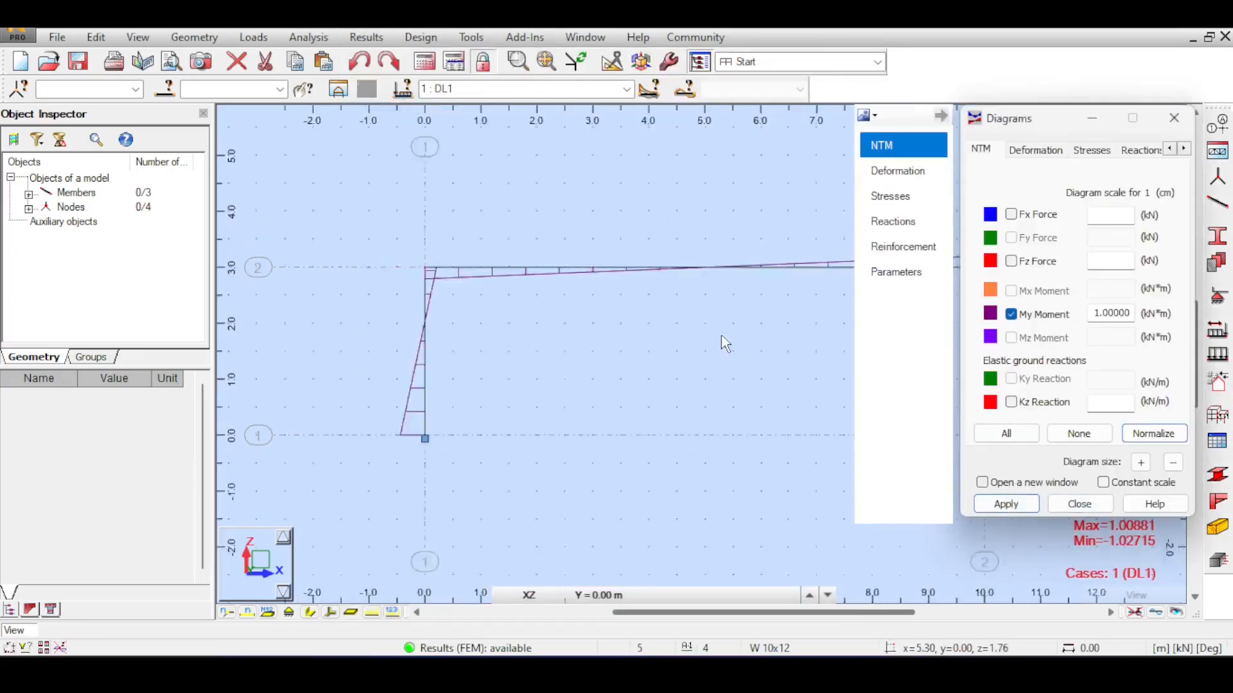
middle_drag(790, 317, 700, 305)
Step: Set the moment diagram to show value labels, differentiated positive and negative values, and filled areas
click(926, 275)
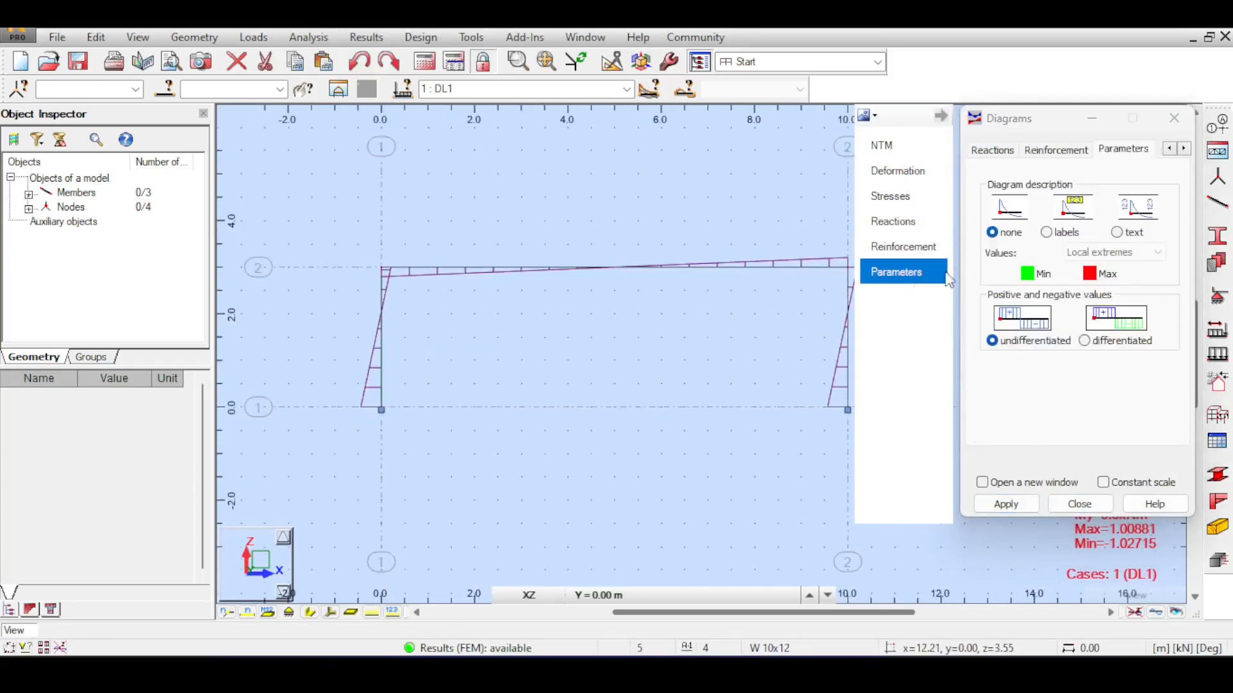
click(1047, 232)
middle_drag(662, 282, 851, 278)
scroll(669, 304, down, 1)
middle_drag(762, 240, 685, 254)
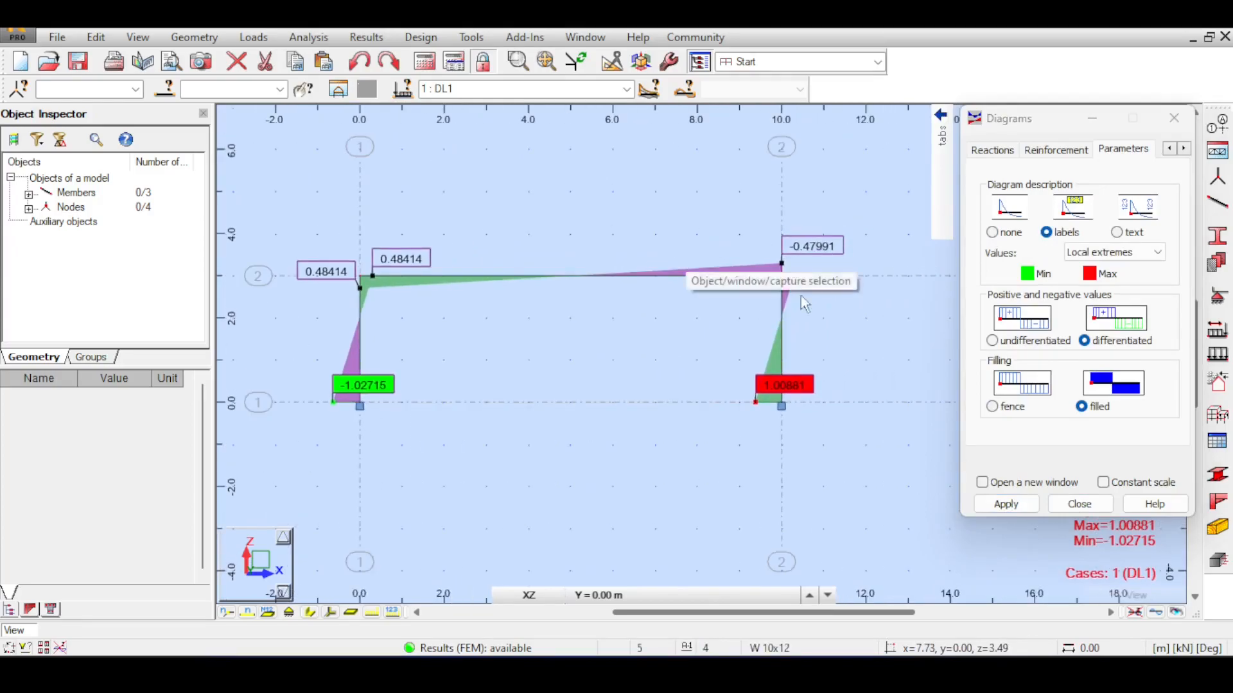
Step: Examine the My moment values at the frame's upper-right corner and turn off the diagram display
scroll(828, 295, up, 3)
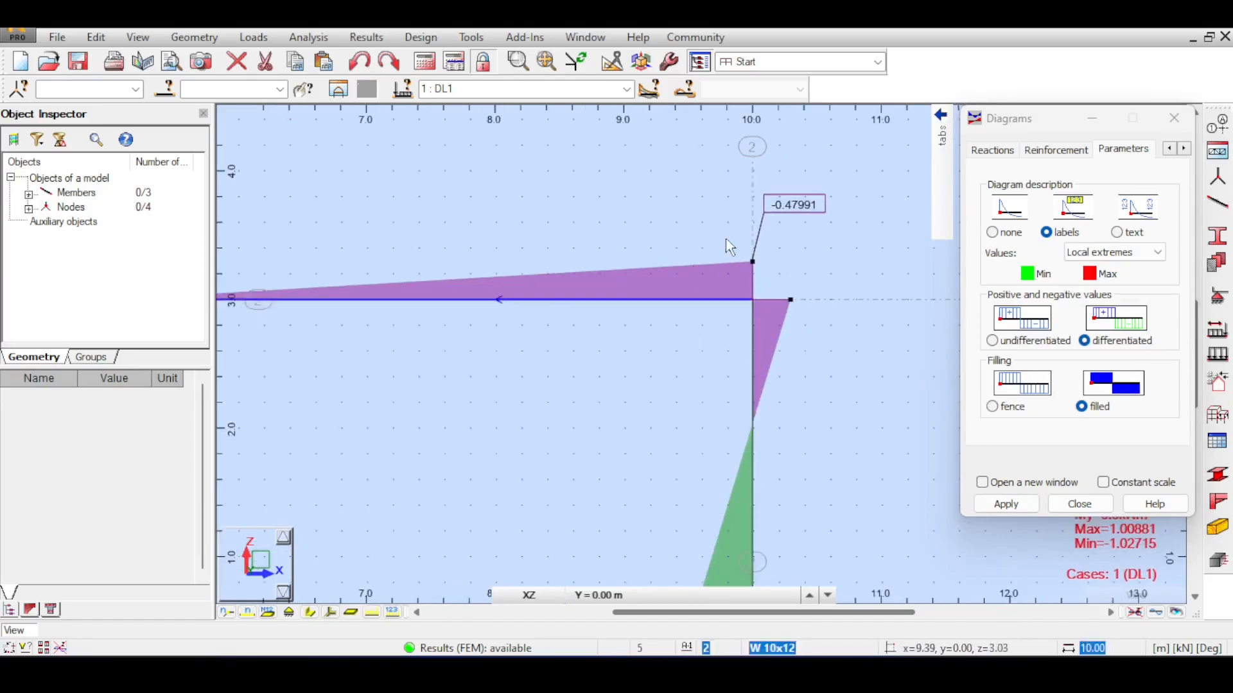
scroll(741, 268, up, 2)
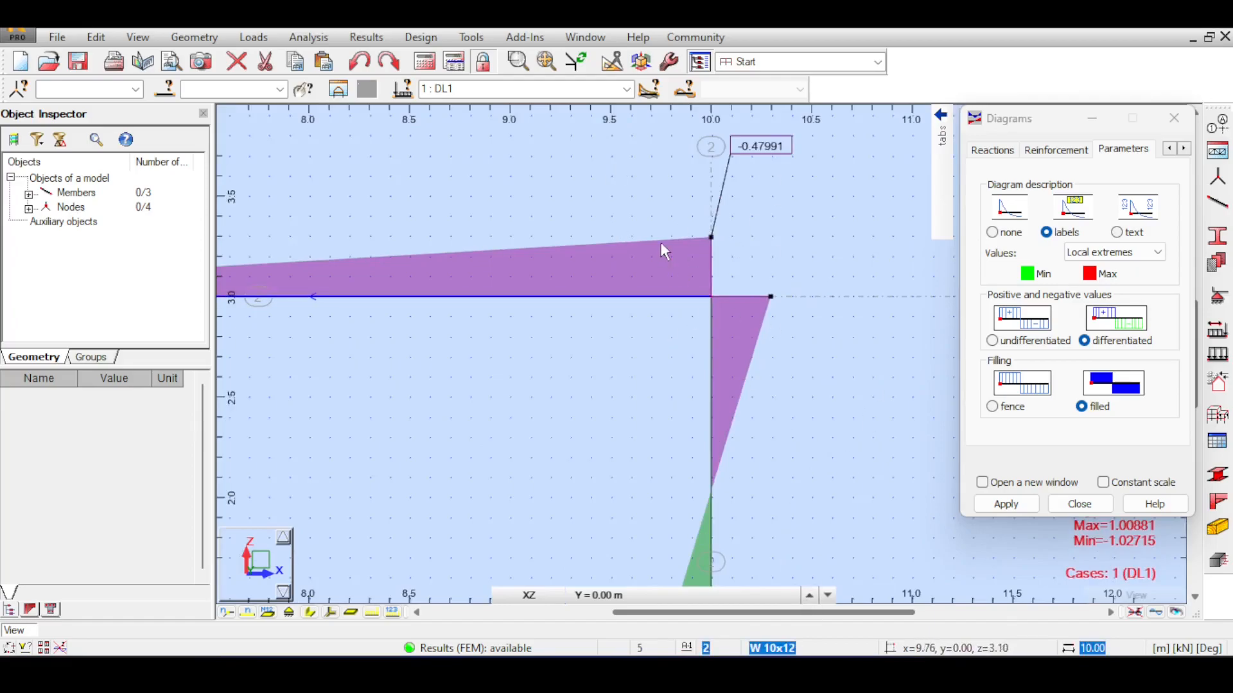
scroll(663, 251, down, 2)
scroll(663, 251, down, 2)
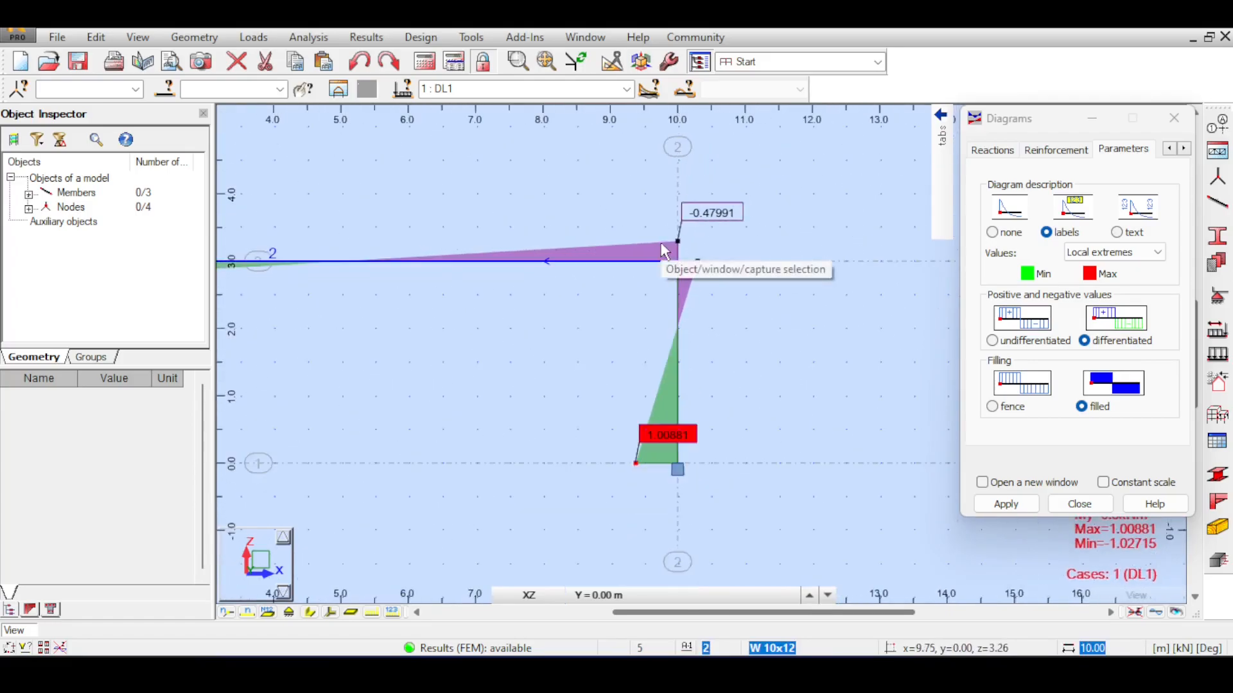
scroll(748, 196, down, 2)
middle_drag(748, 196, 824, 289)
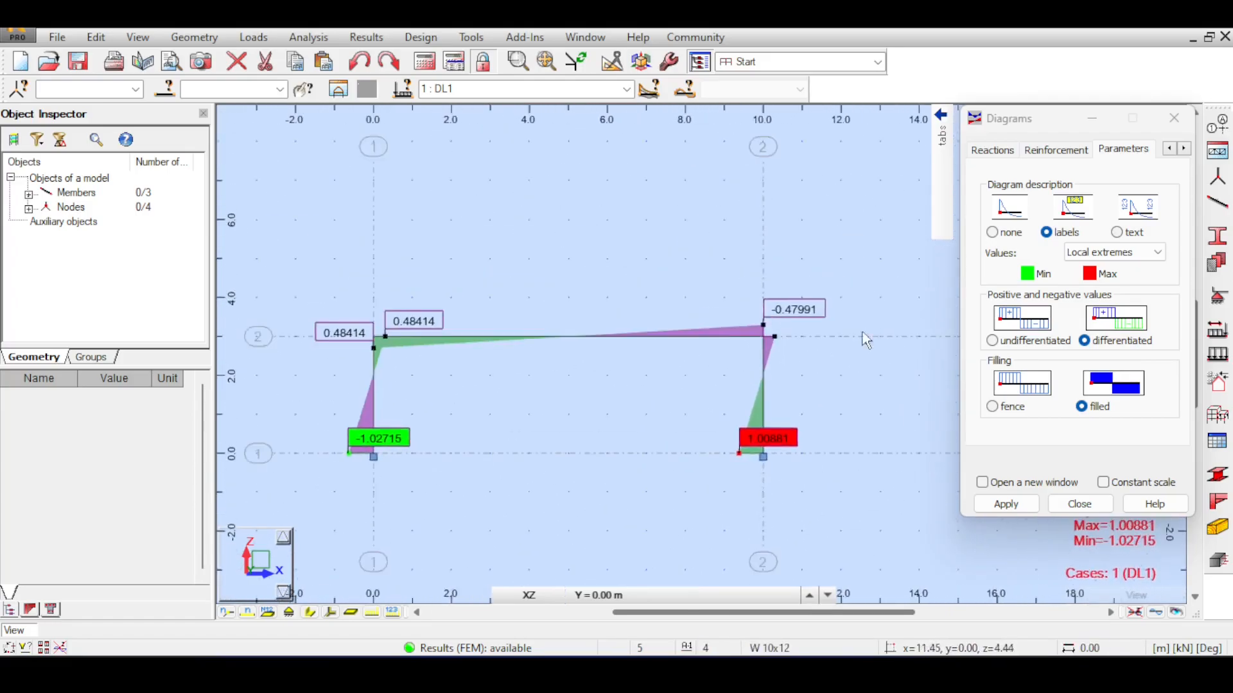
click(1098, 511)
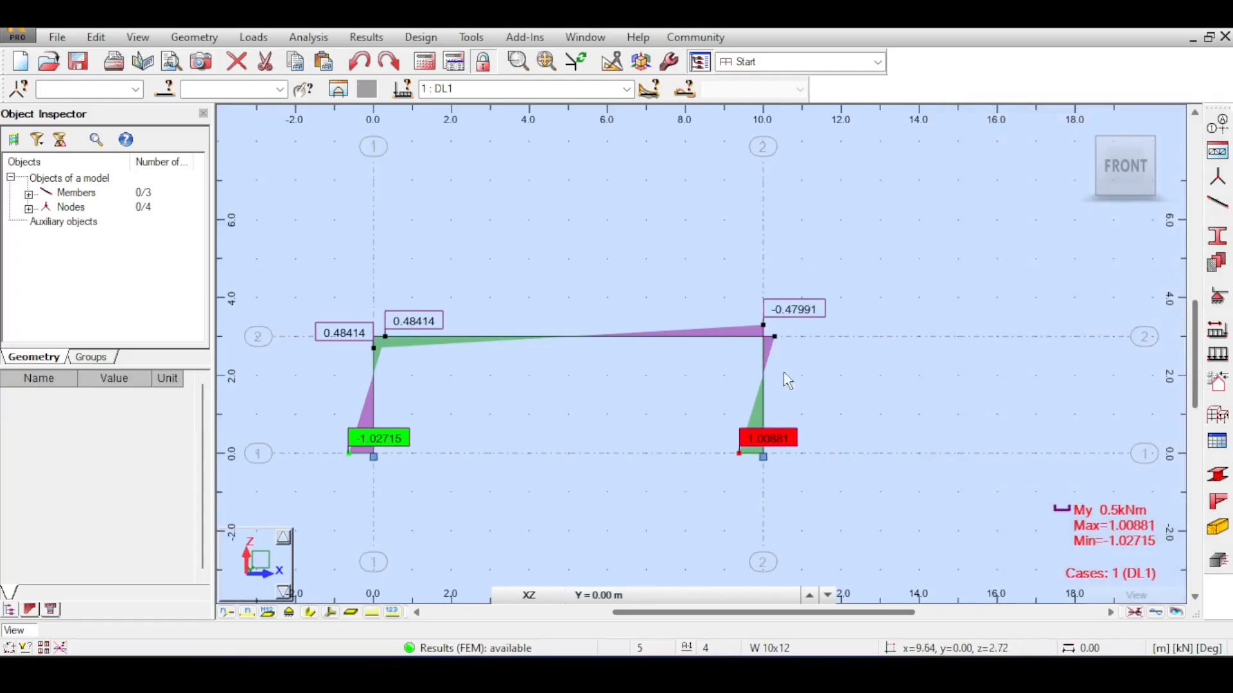
click(1135, 613)
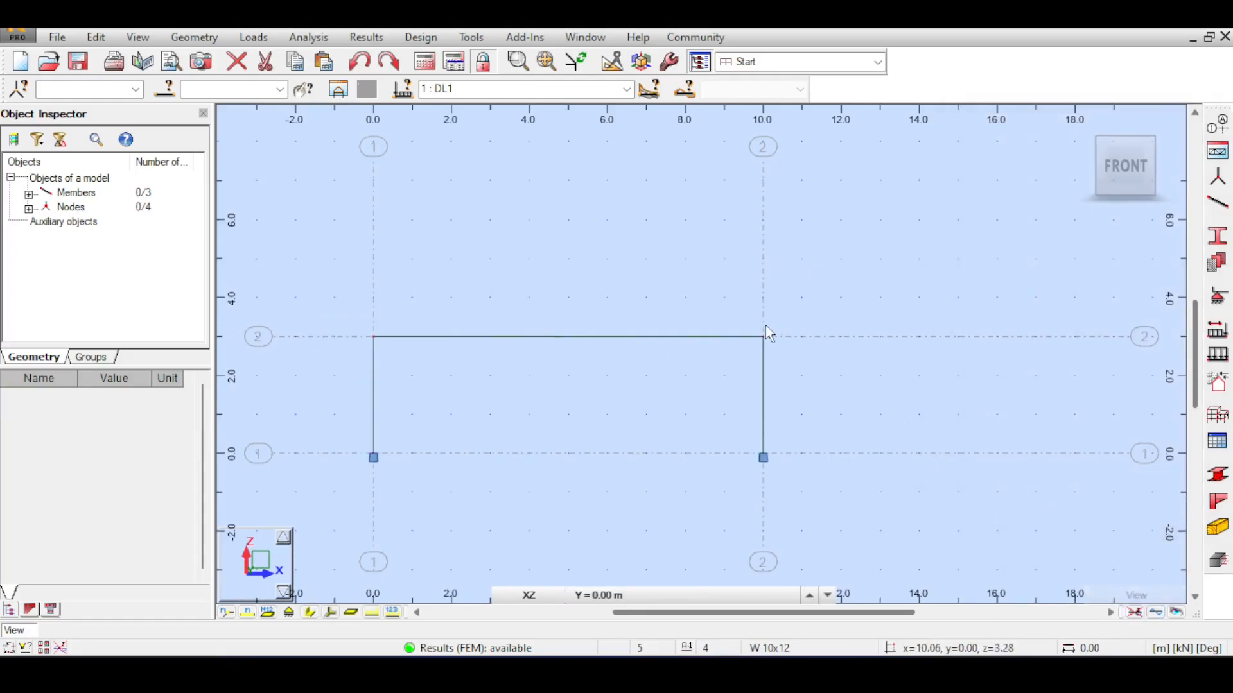
Step: Examine the Steel Myz pushover curve in the Steel Moment Hinge definition under Non-linear Hinges, and close the hinge definition
click(188, 35)
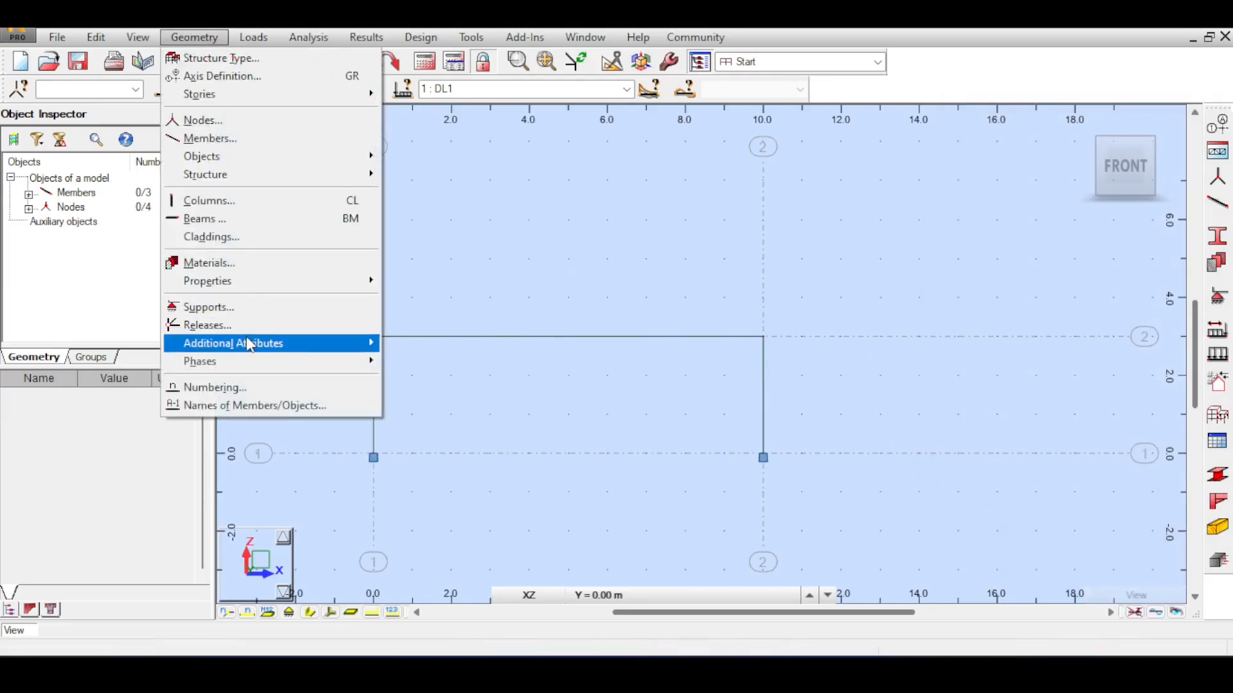
mouse_move(251, 347)
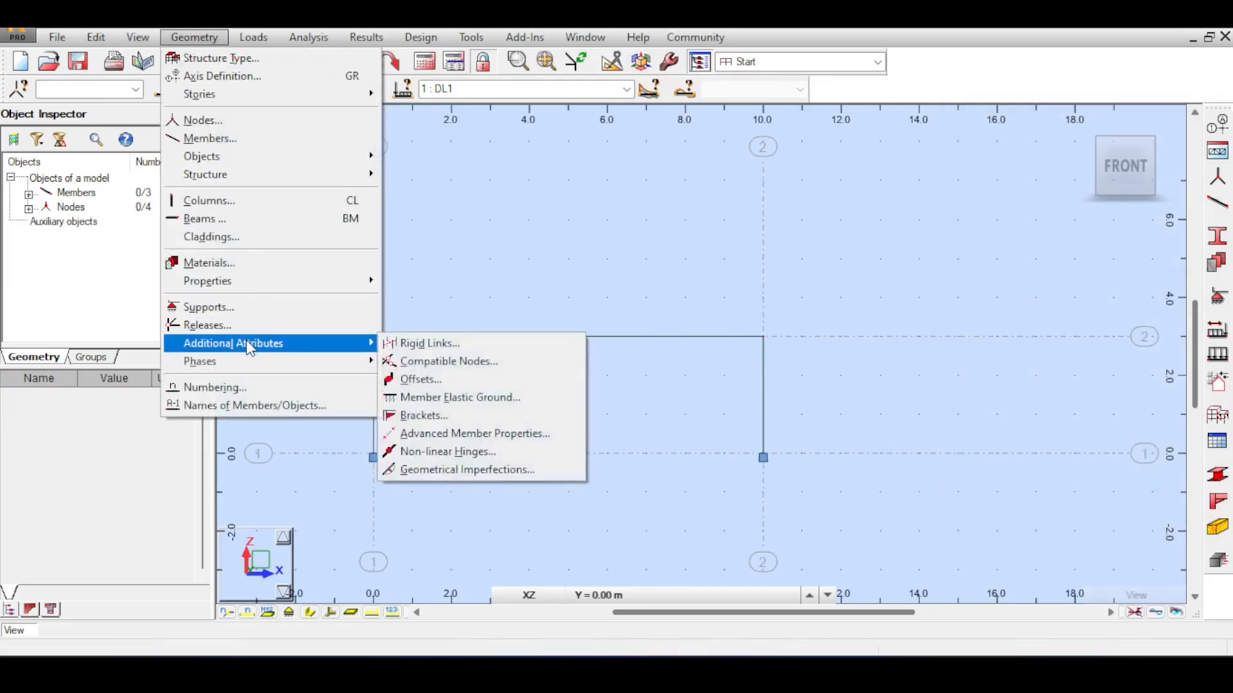
click(457, 451)
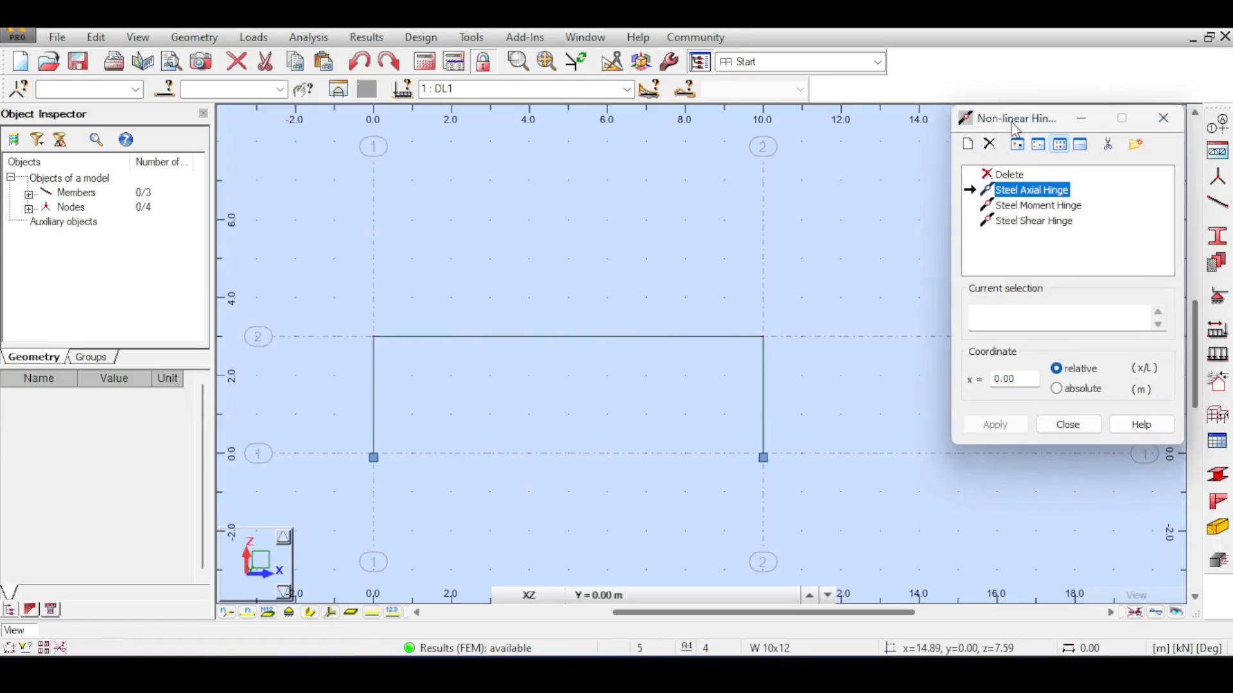
drag(1024, 124, 810, 104)
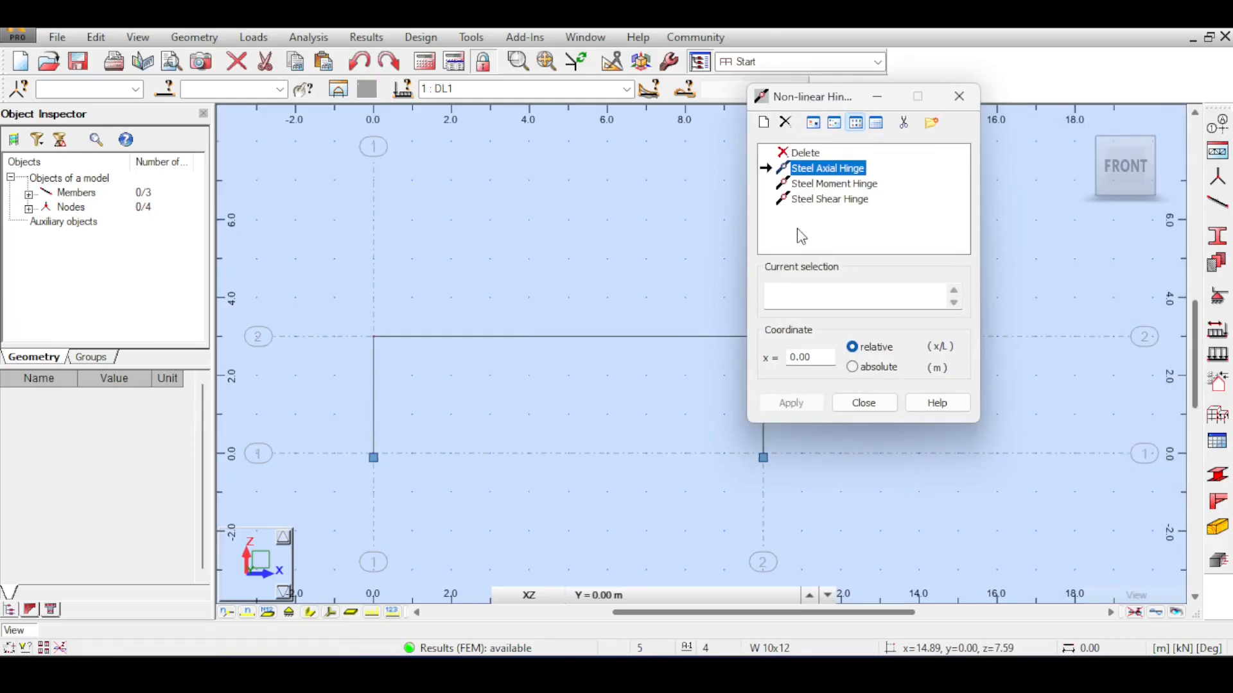
double_click(826, 187)
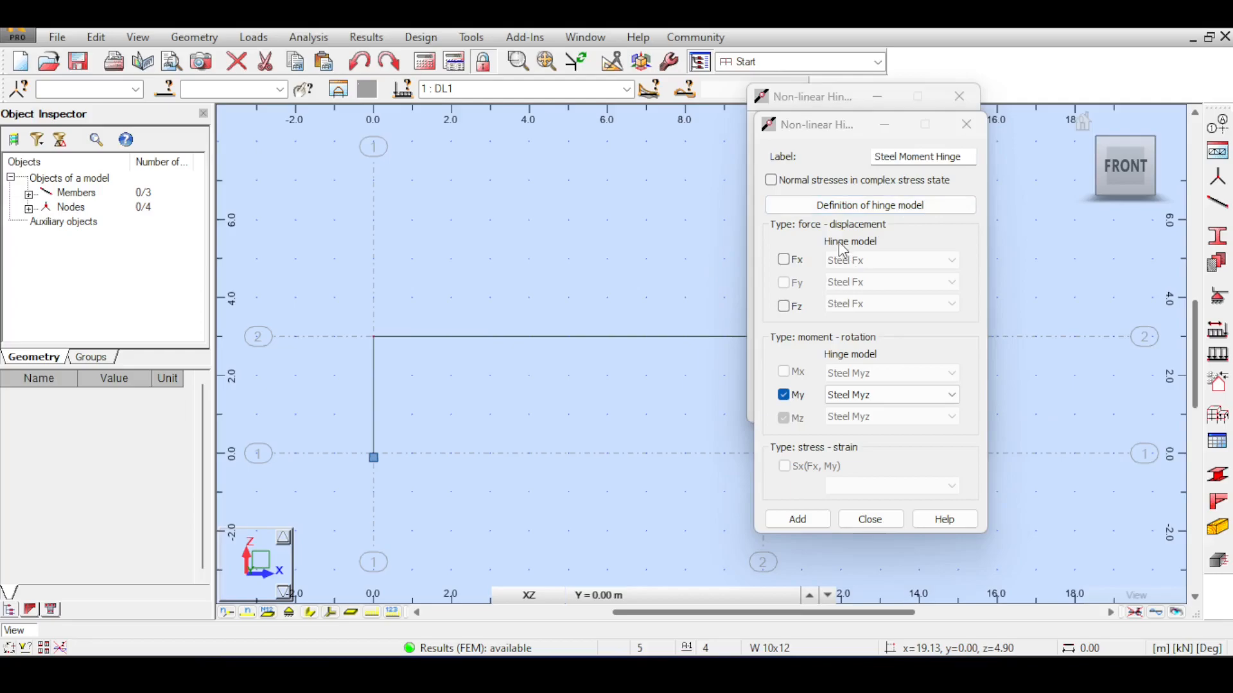
click(877, 206)
click(775, 399)
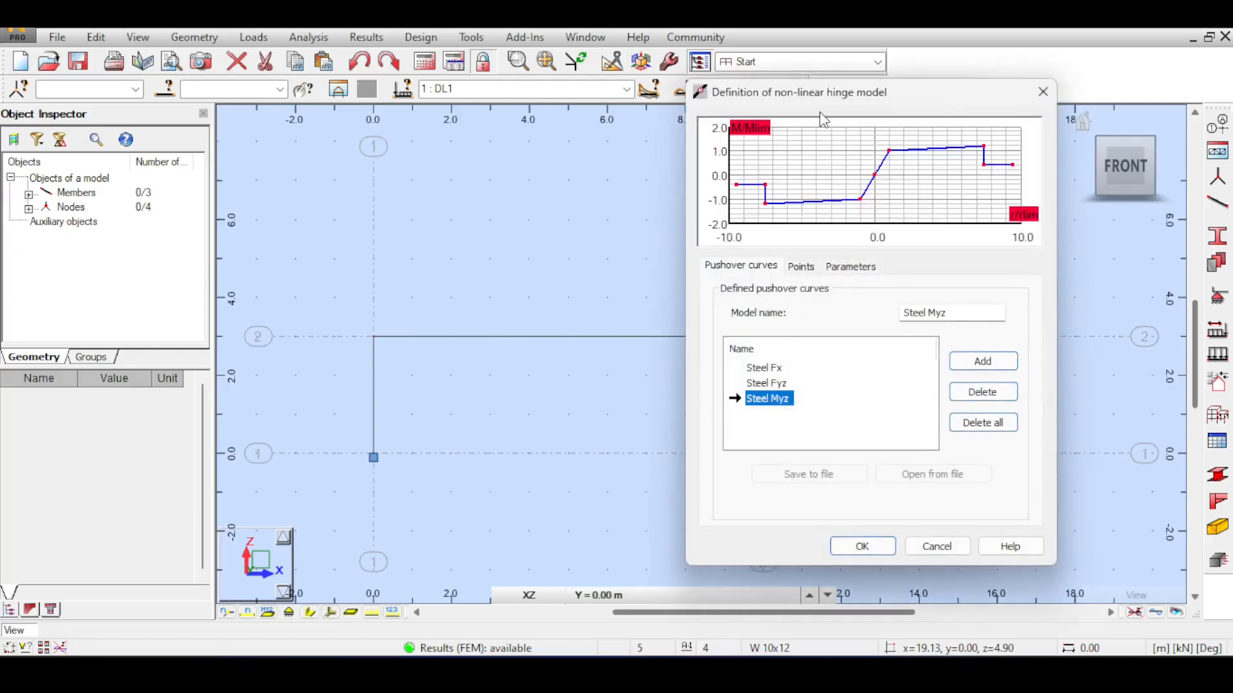
drag(887, 94, 661, 108)
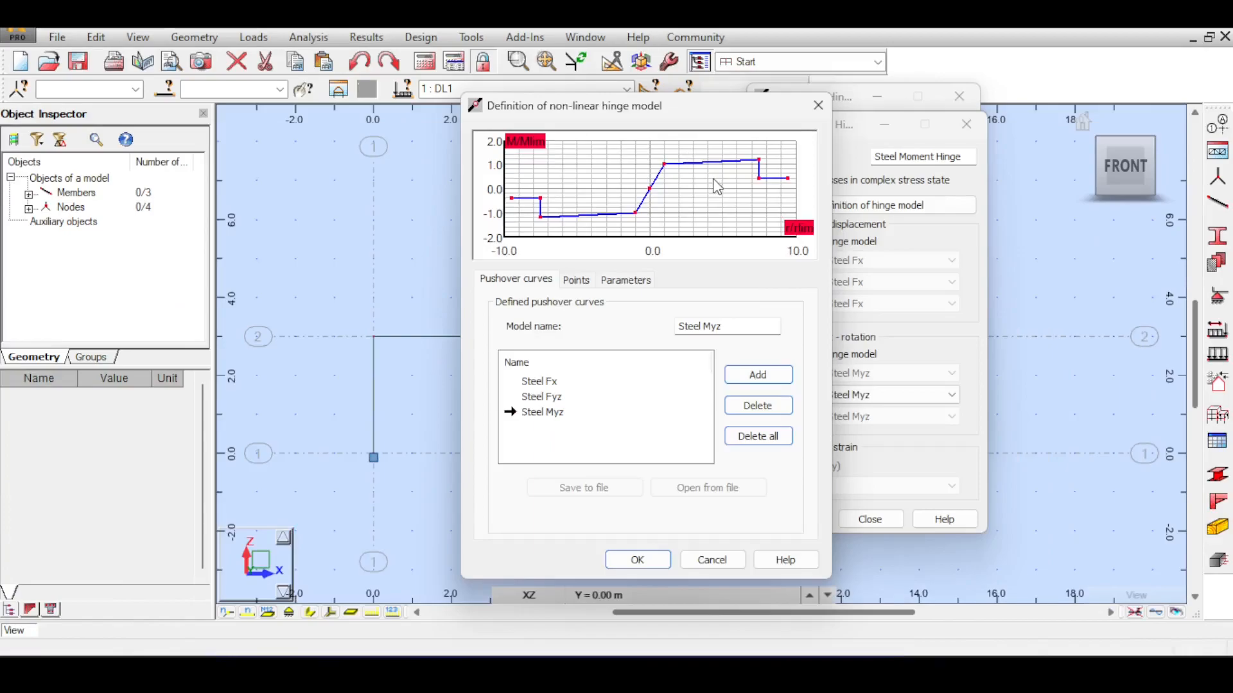
click(817, 105)
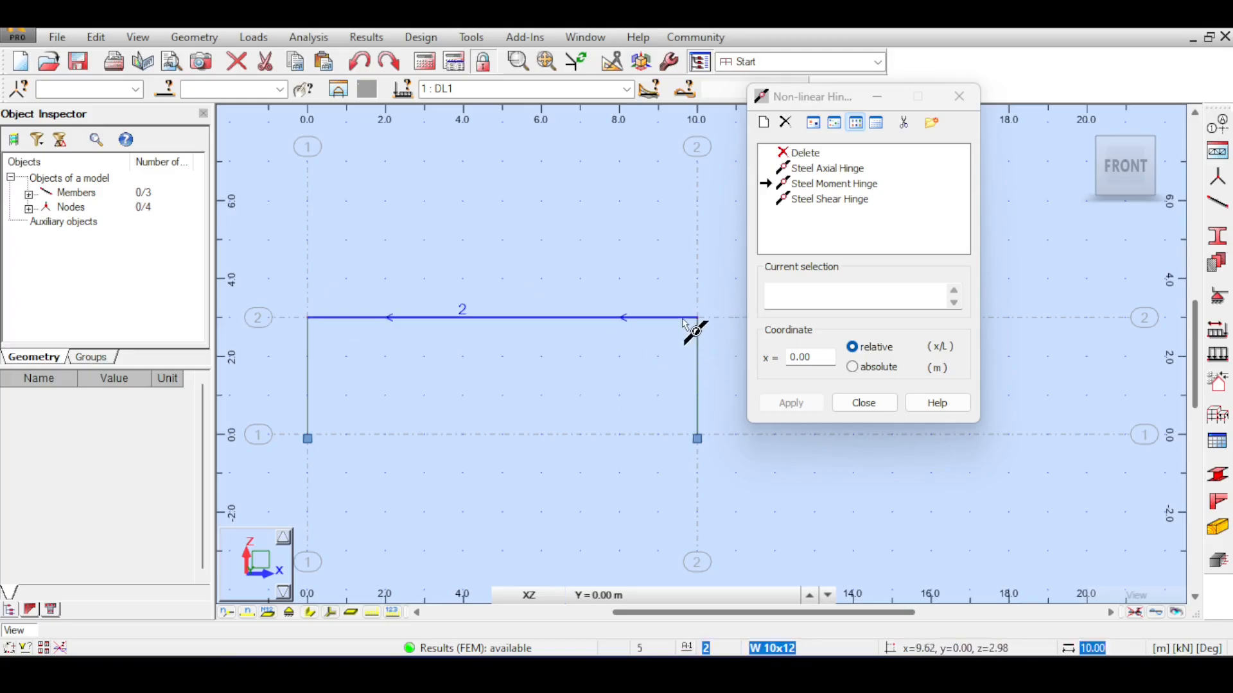
Step: Display the My moment diagram on the frame members
click(403, 40)
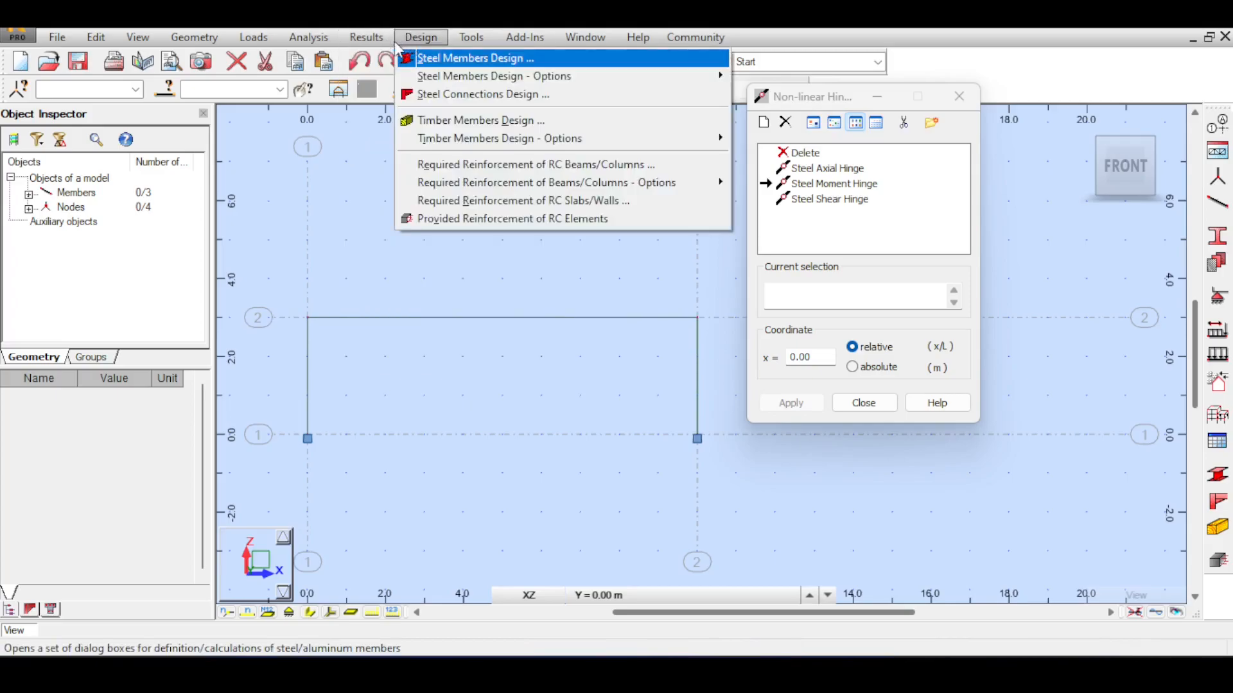
mouse_move(367, 39)
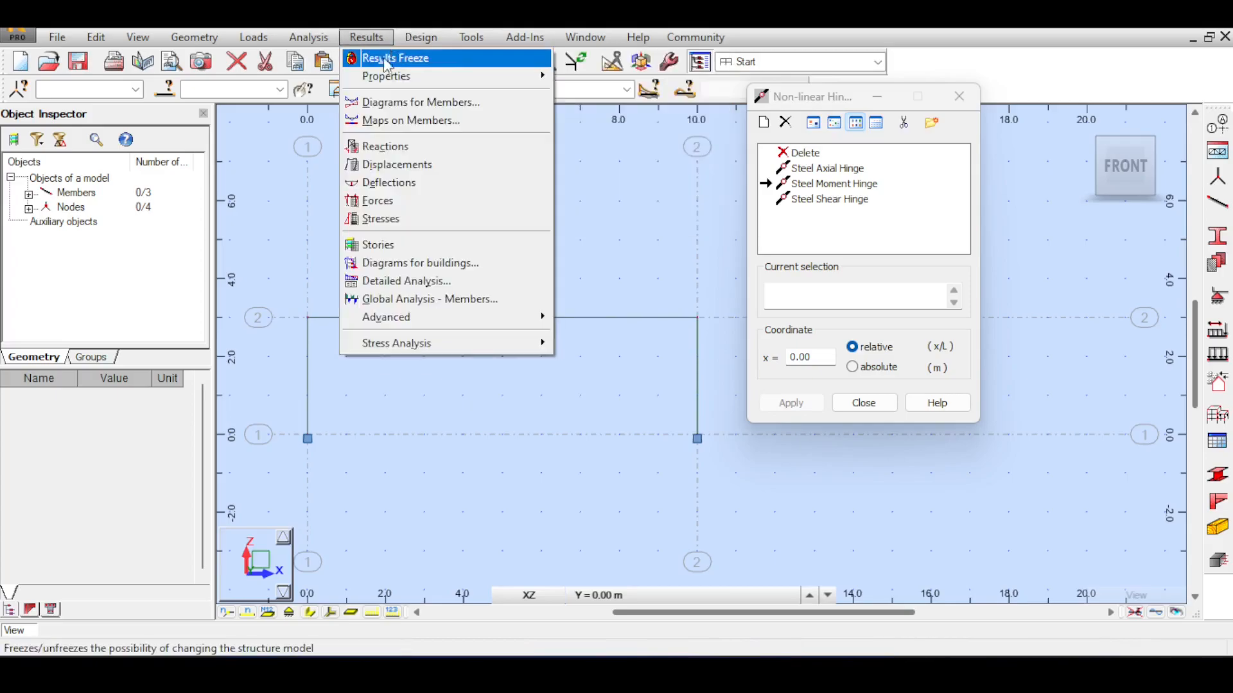
click(413, 107)
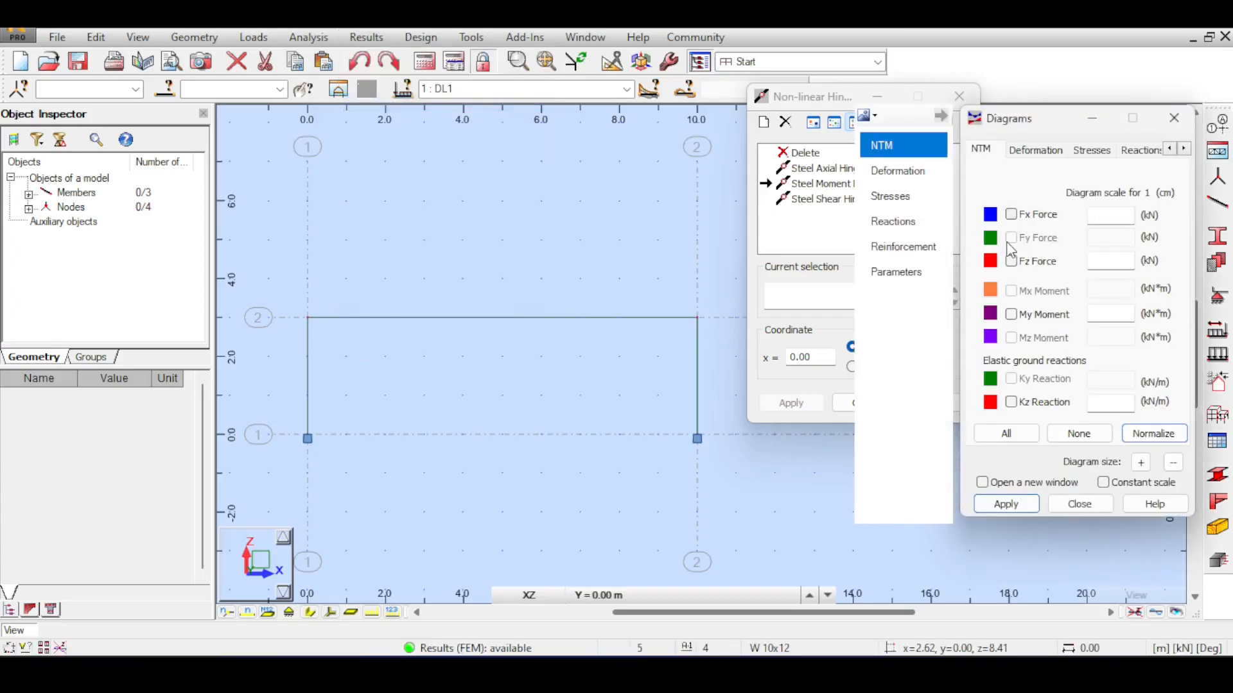
click(902, 171)
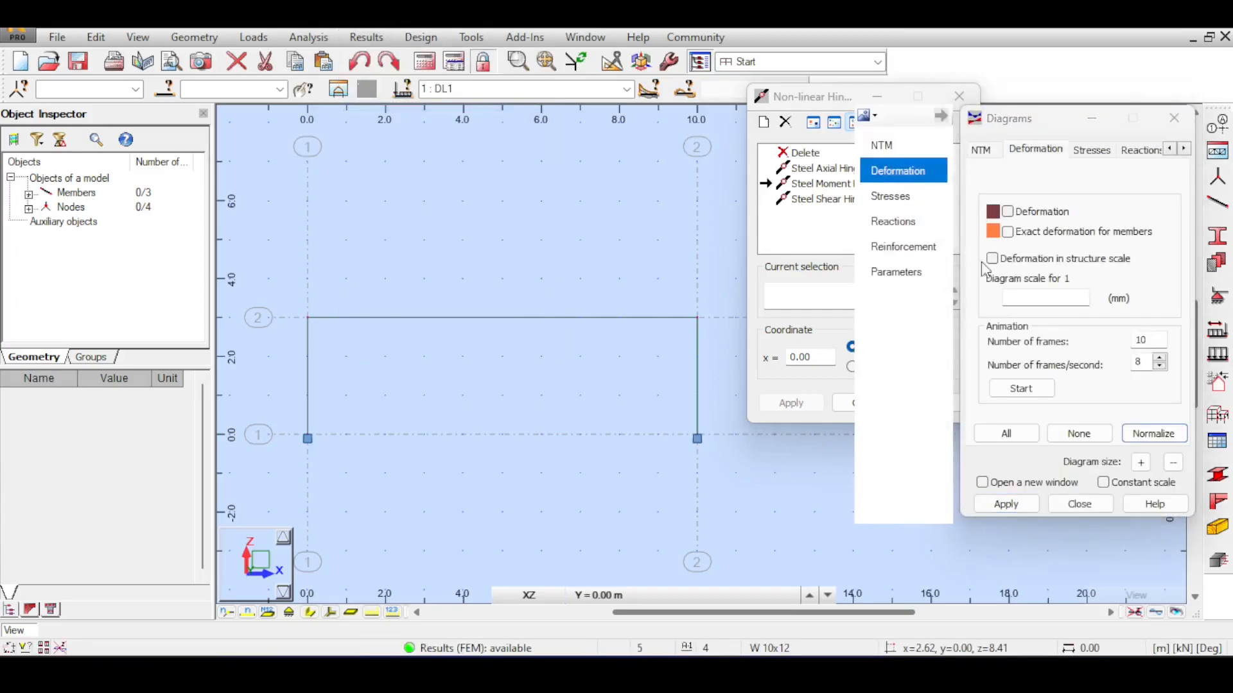
click(903, 147)
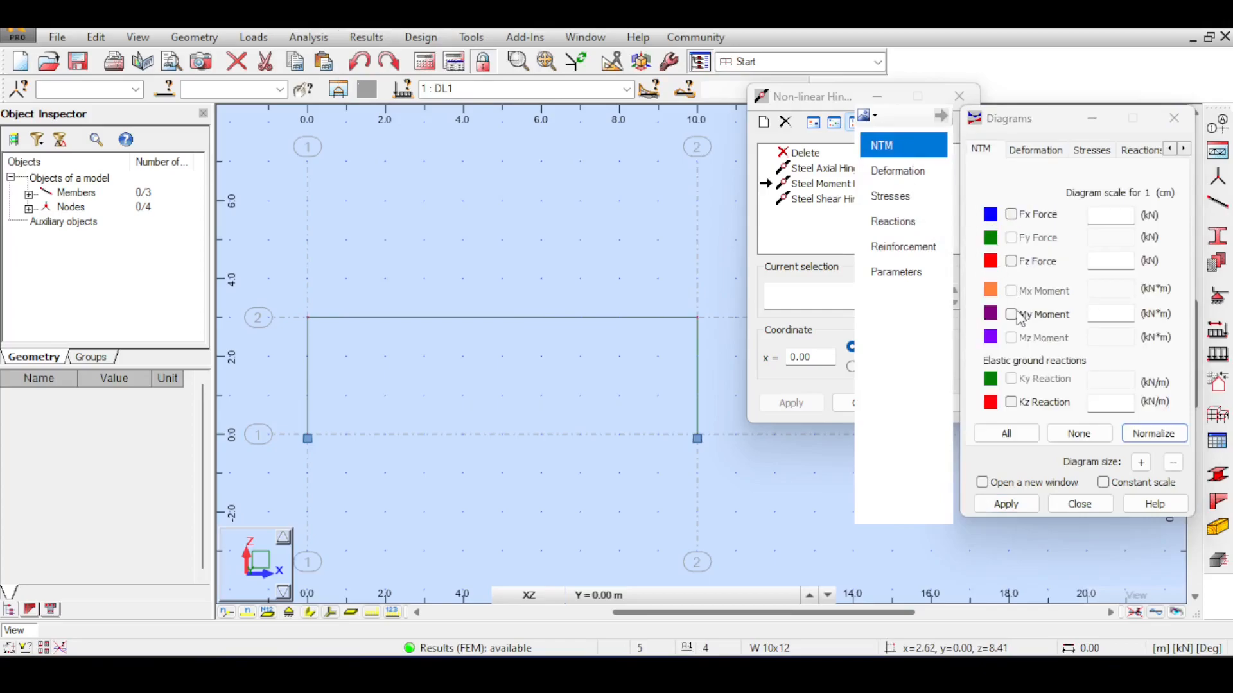
click(1012, 314)
click(1006, 504)
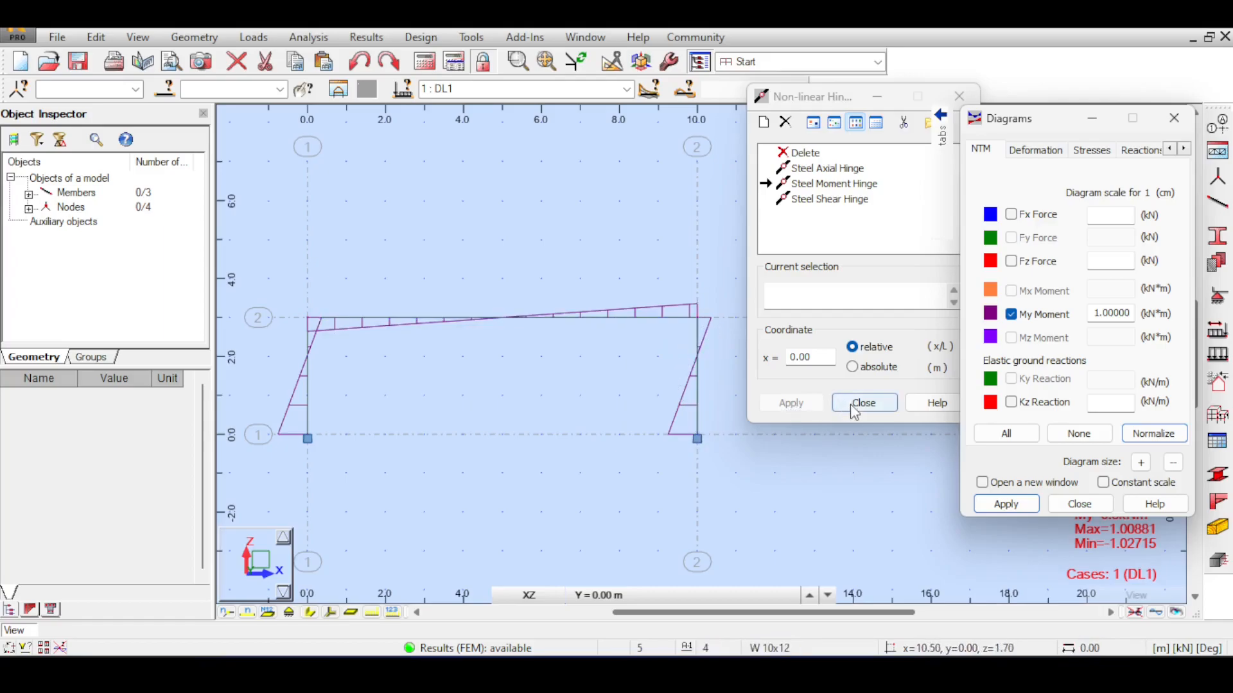
Step: Assign the Steel Moment Hinge to the beam's end at the frame's upper-right corner, accept the structure change, and close the hinge list
double_click(797, 183)
click(773, 202)
click(832, 182)
click(828, 201)
click(834, 170)
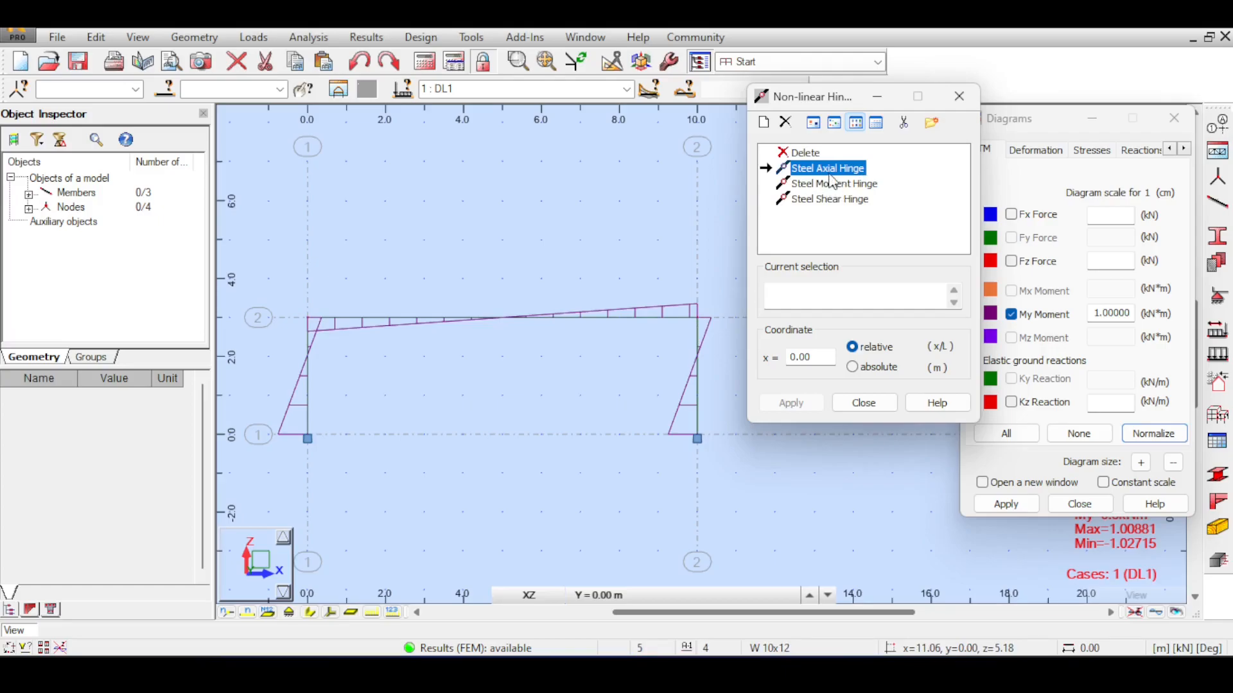
click(833, 183)
click(696, 329)
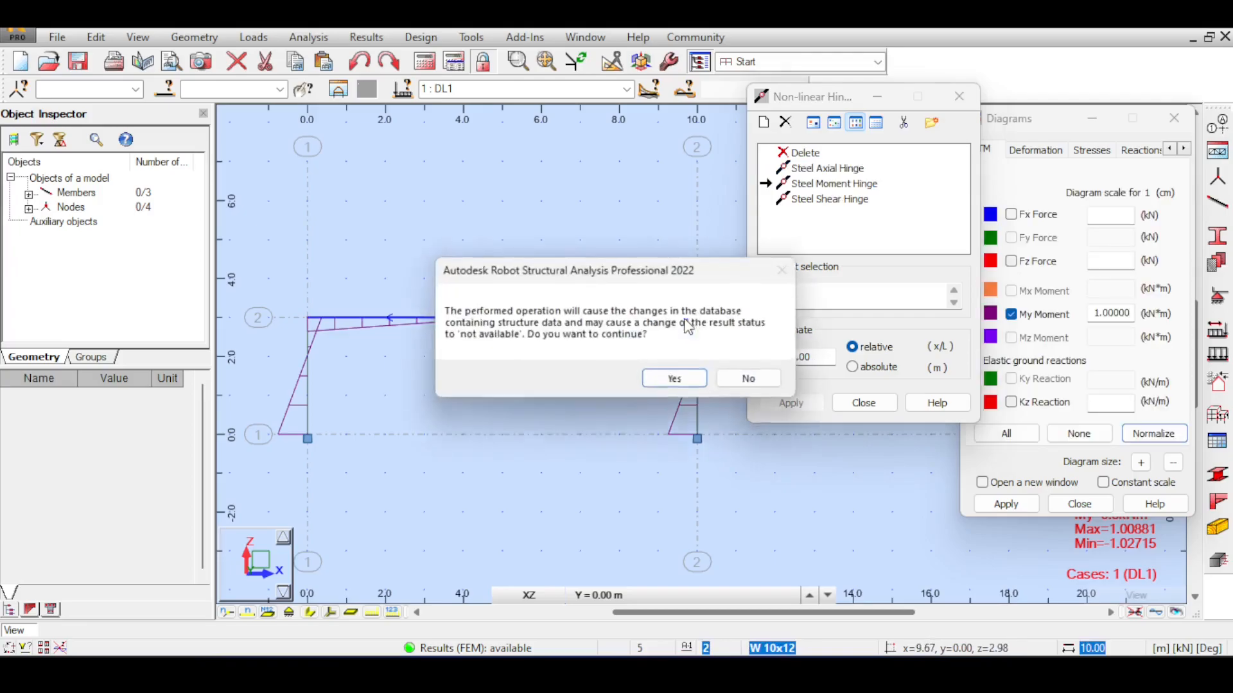
click(674, 379)
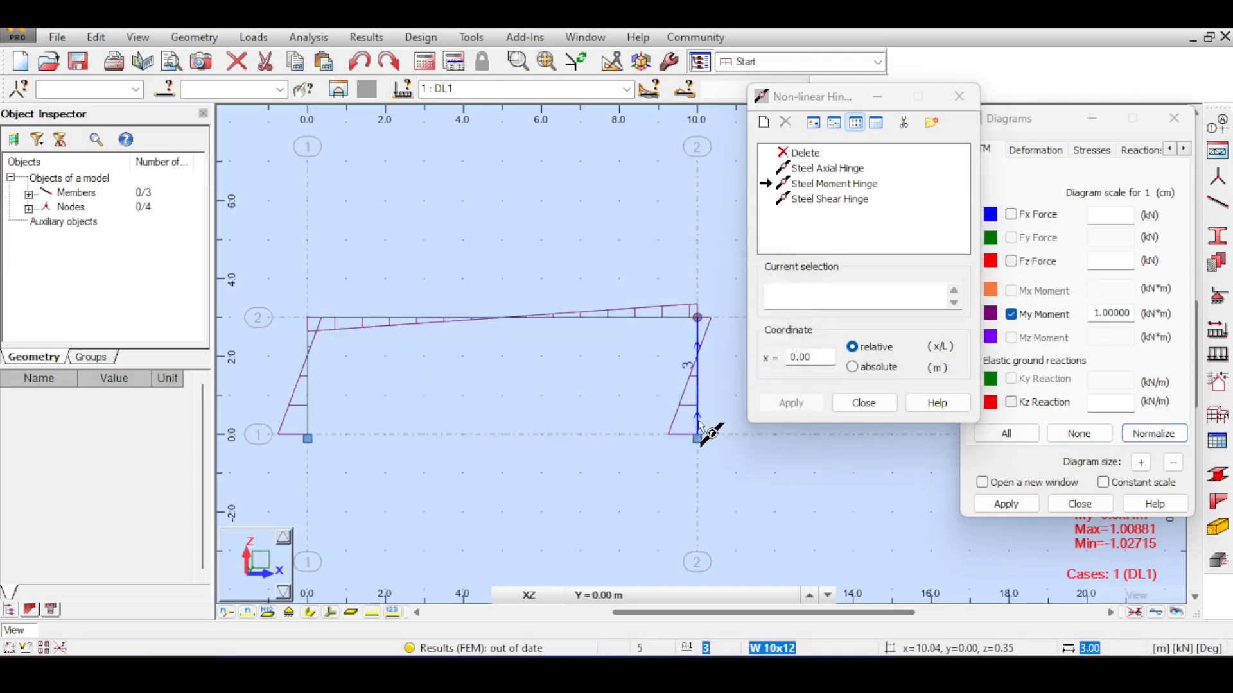
click(864, 402)
Step: Rerun the structural calculation and show the load value descriptions on the frame
click(424, 61)
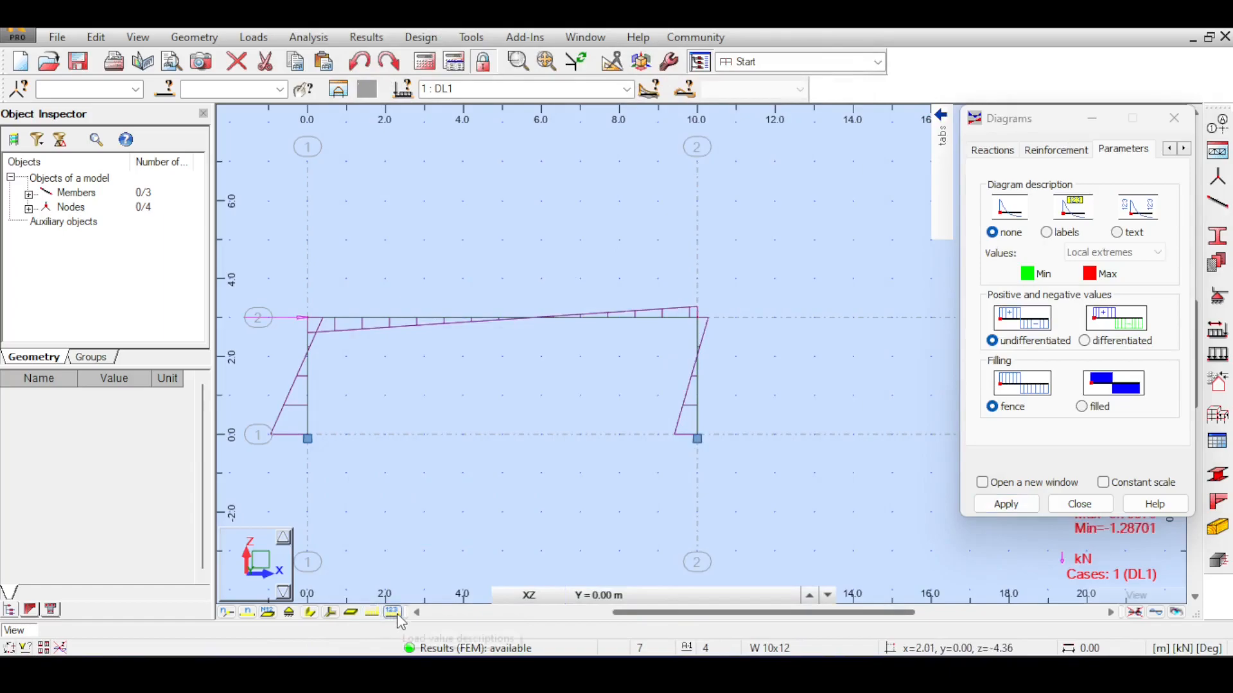
click(393, 612)
middle_drag(475, 373, 545, 381)
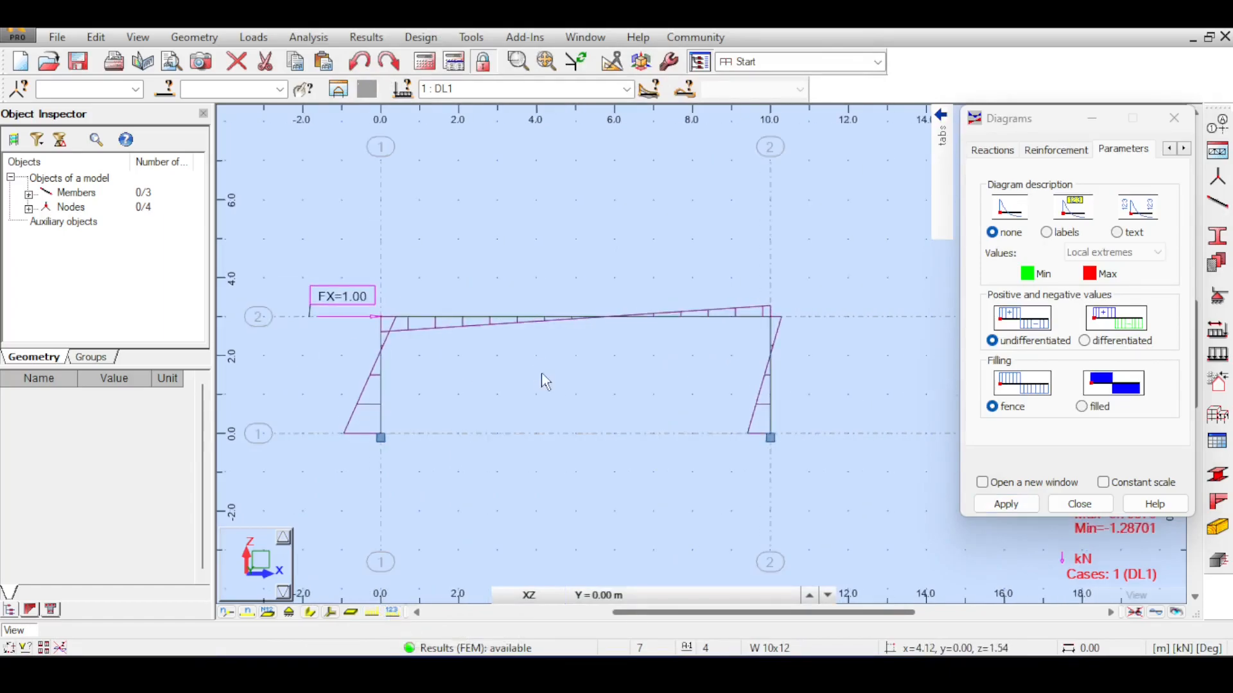
scroll(597, 358, down, 1)
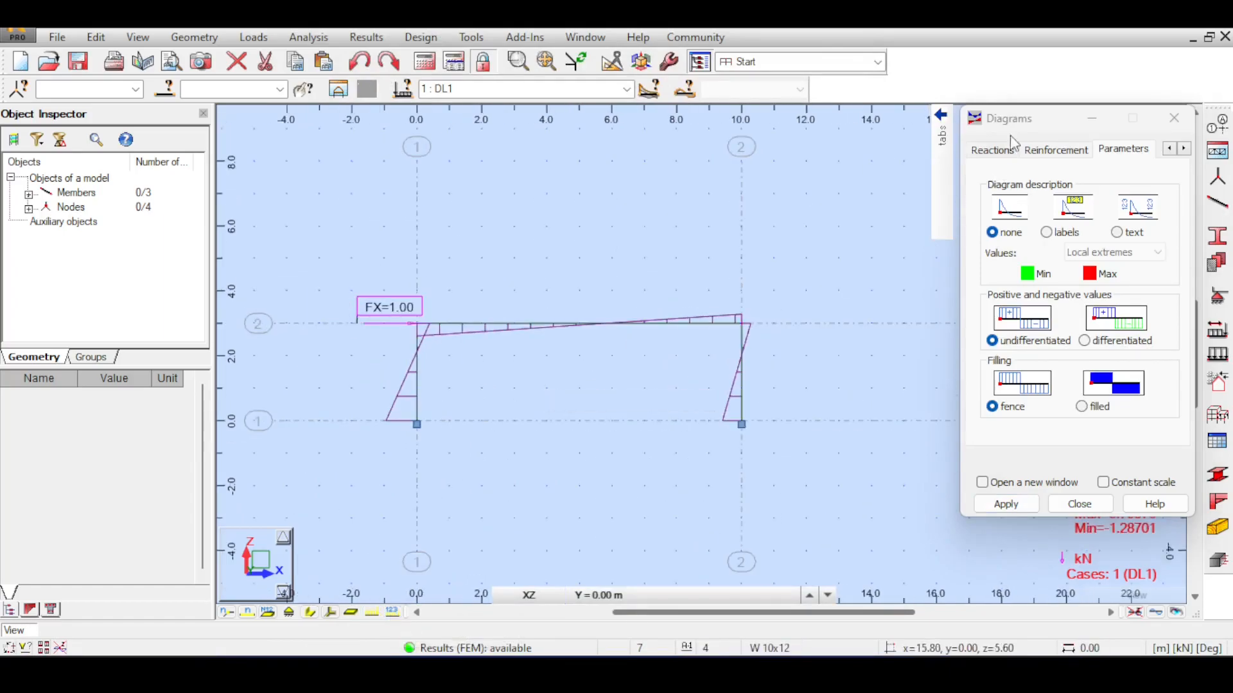
drag(1017, 122, 1016, 143)
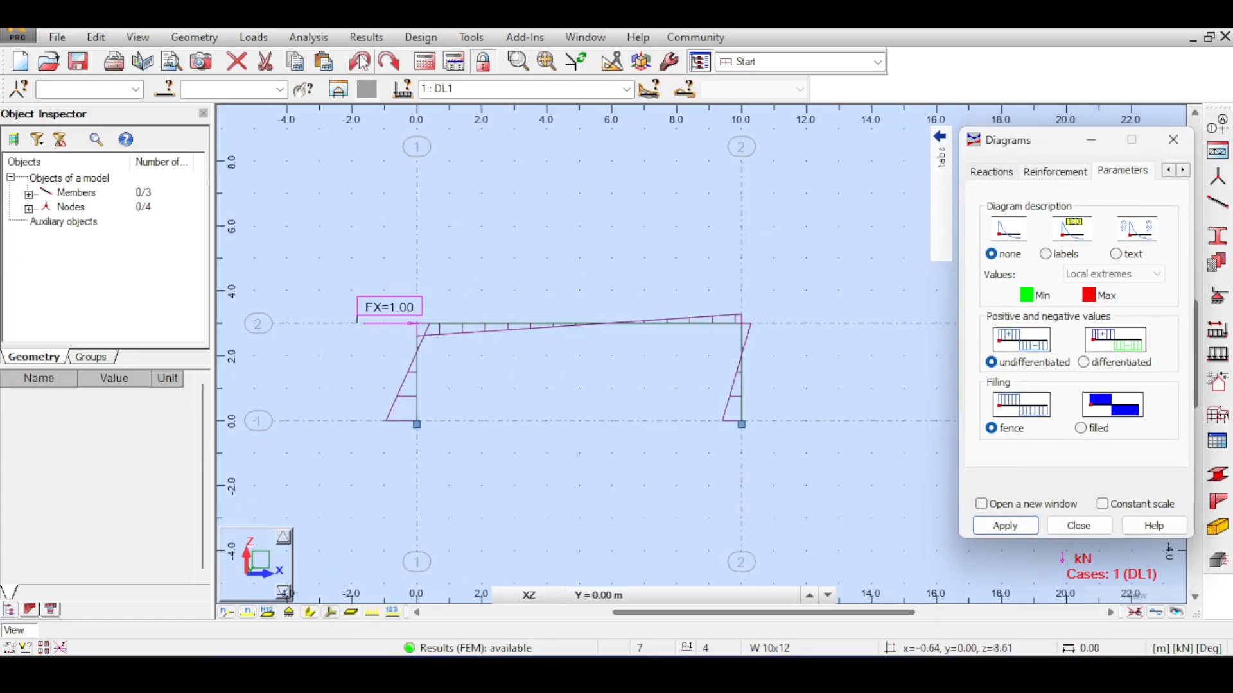
Step: Set the DL1 nodal force at node 2 to FX=10000.00 kN in the load table
click(253, 37)
click(358, 135)
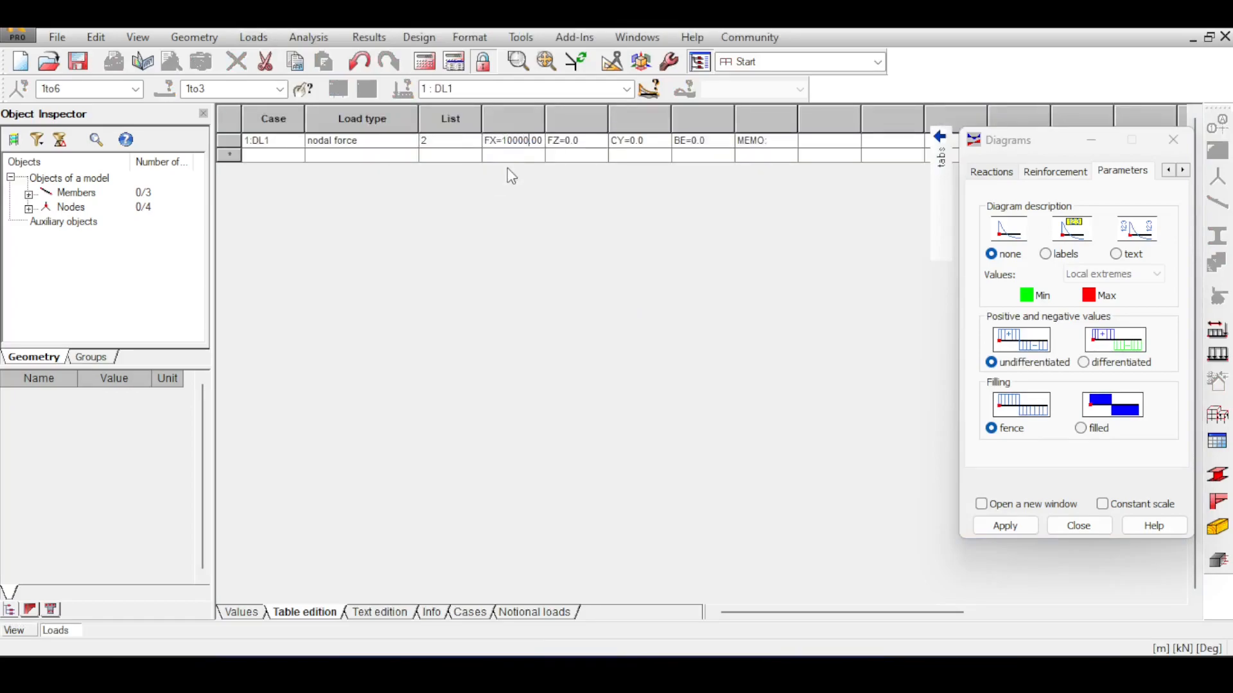
key(Return)
click(664, 380)
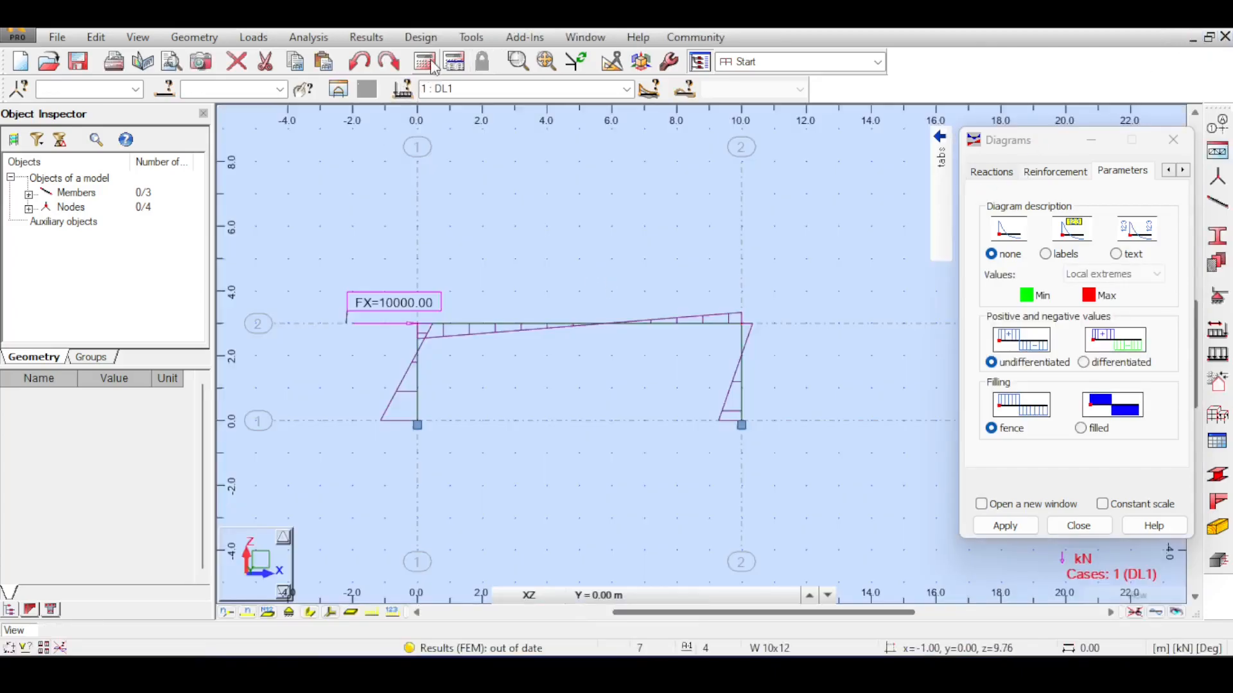
Step: Recalculate the frame and normalize the My moment diagram to inspect it around the hinged upper-right corner
click(432, 63)
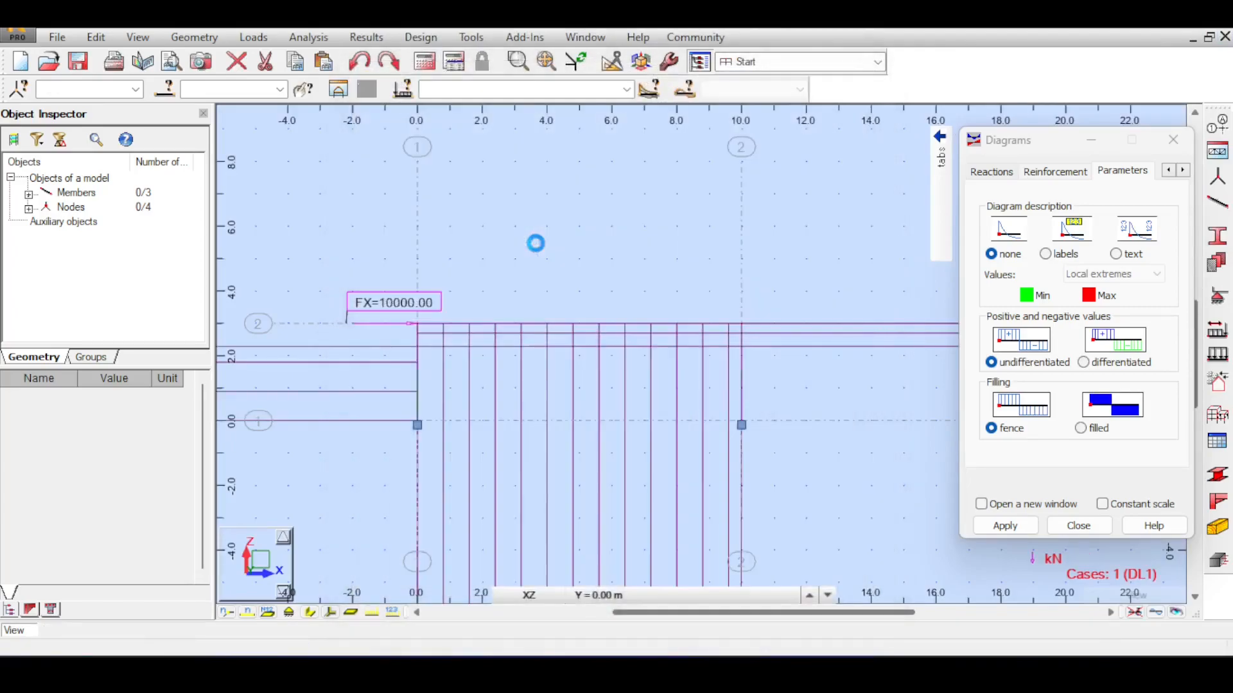
click(914, 175)
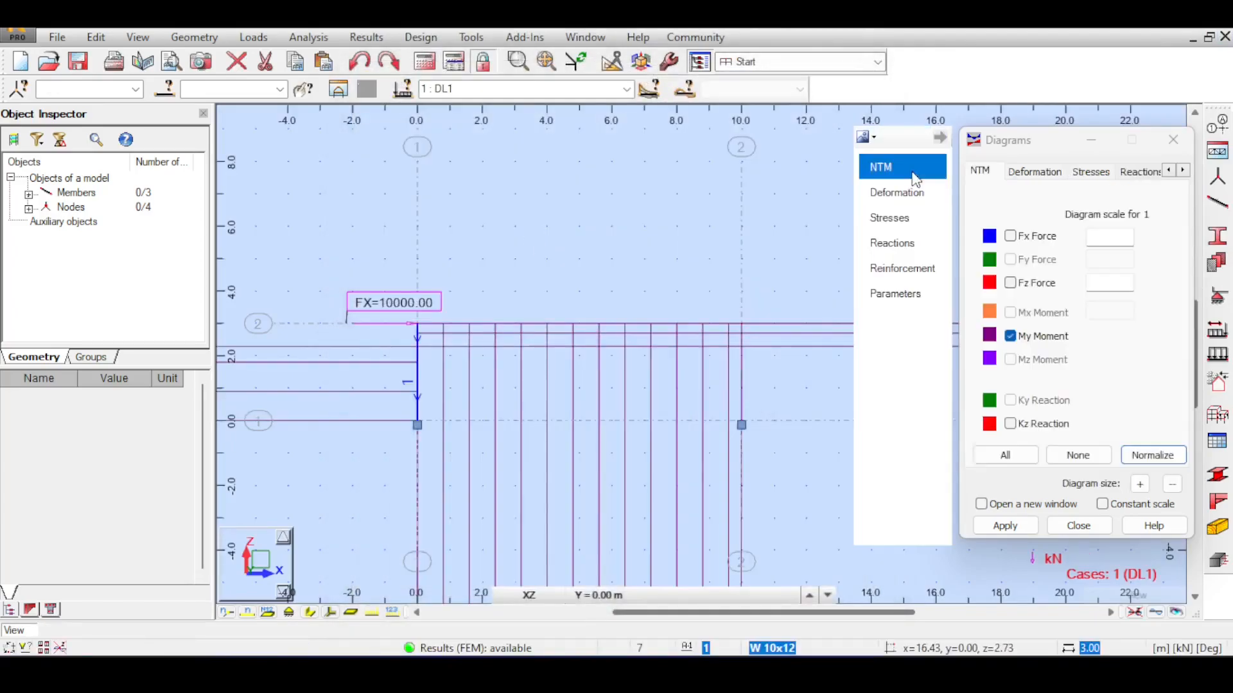
click(1172, 463)
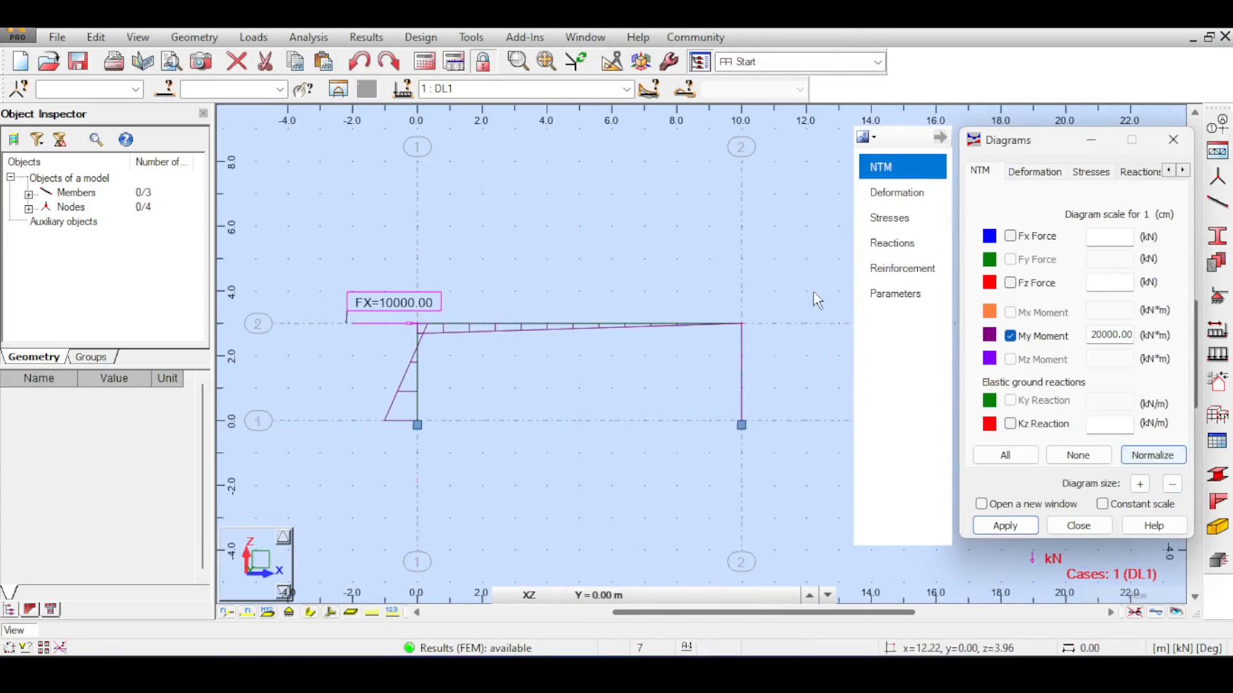
scroll(729, 310, up, 3)
scroll(700, 255, down, 4)
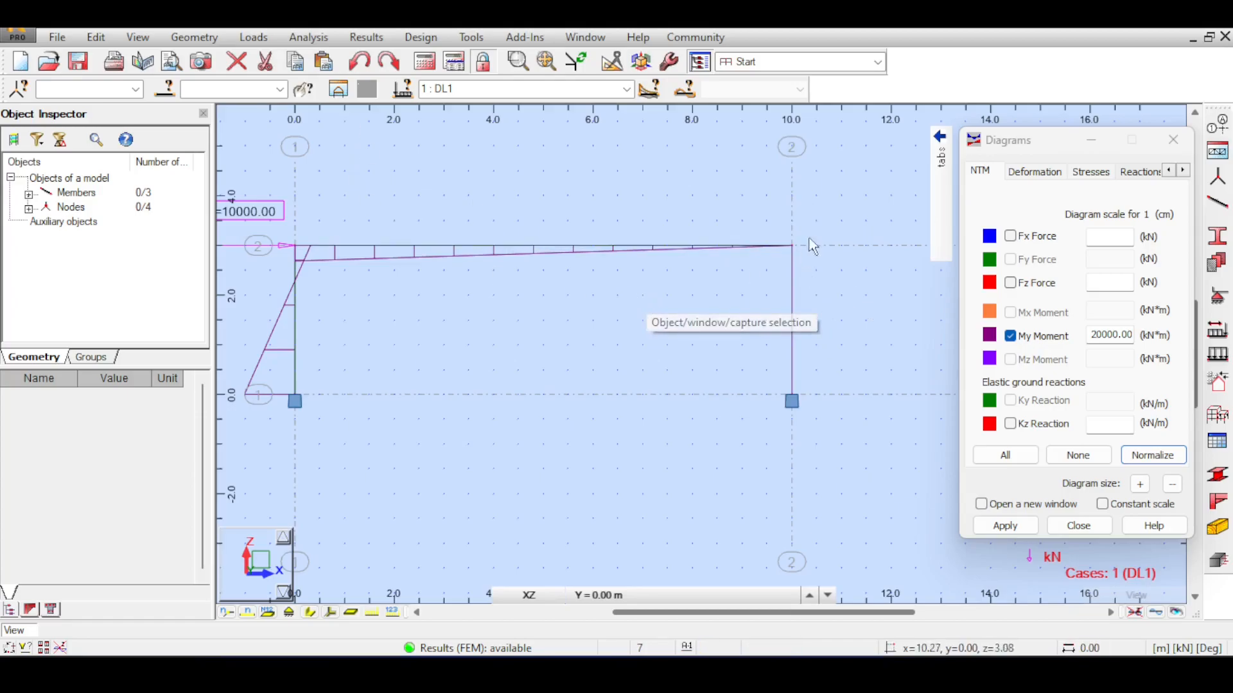
Step: Examine the Steel Myz pushover curve in the Steel Moment Hinge's model definition, compare it with the frame's moment diagram, and close the hinge dialogs
click(212, 37)
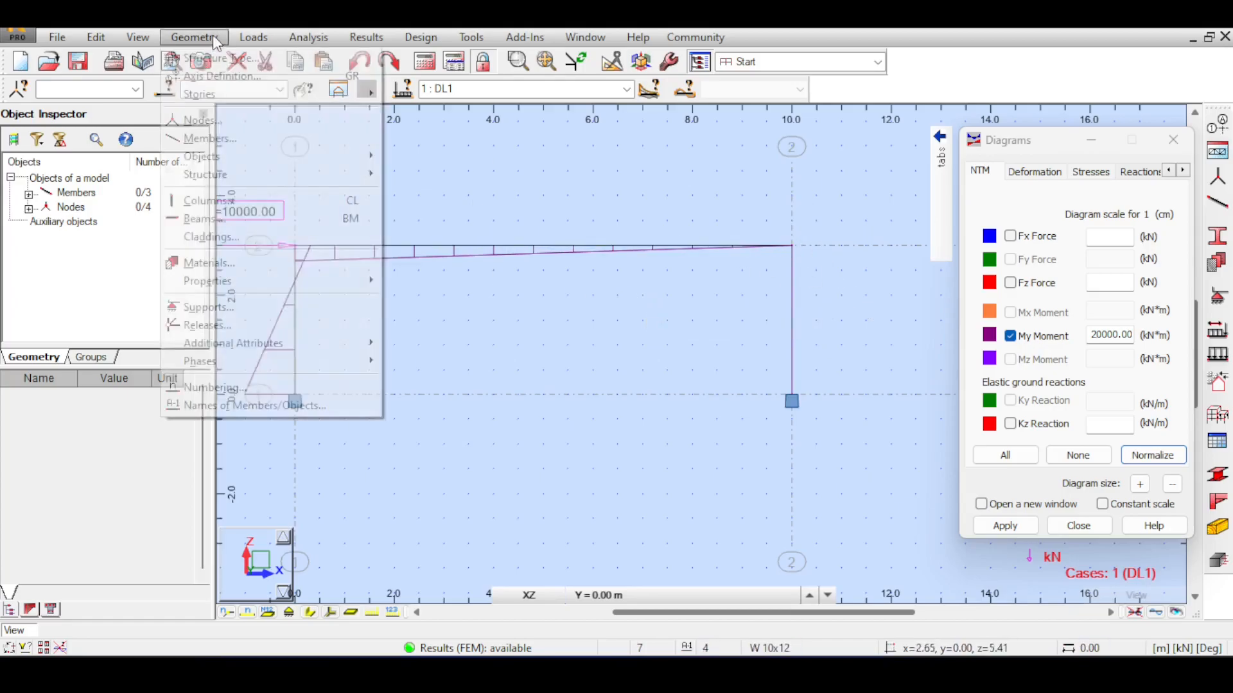
mouse_move(231, 343)
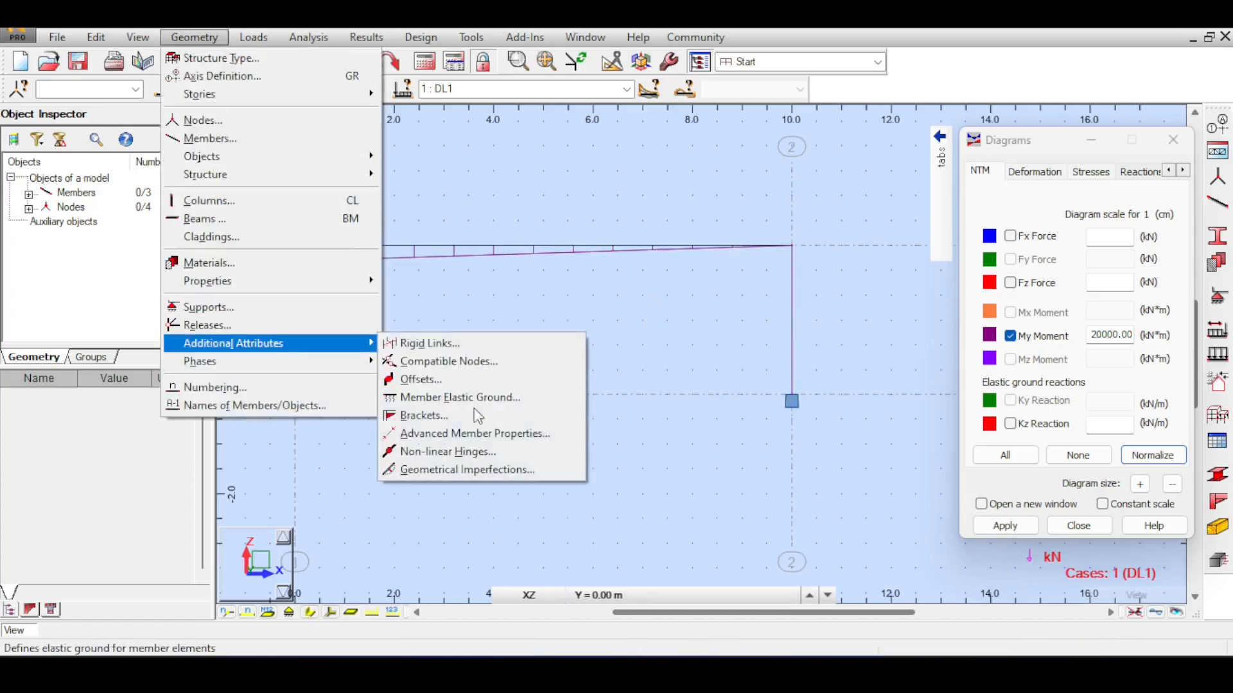
click(475, 452)
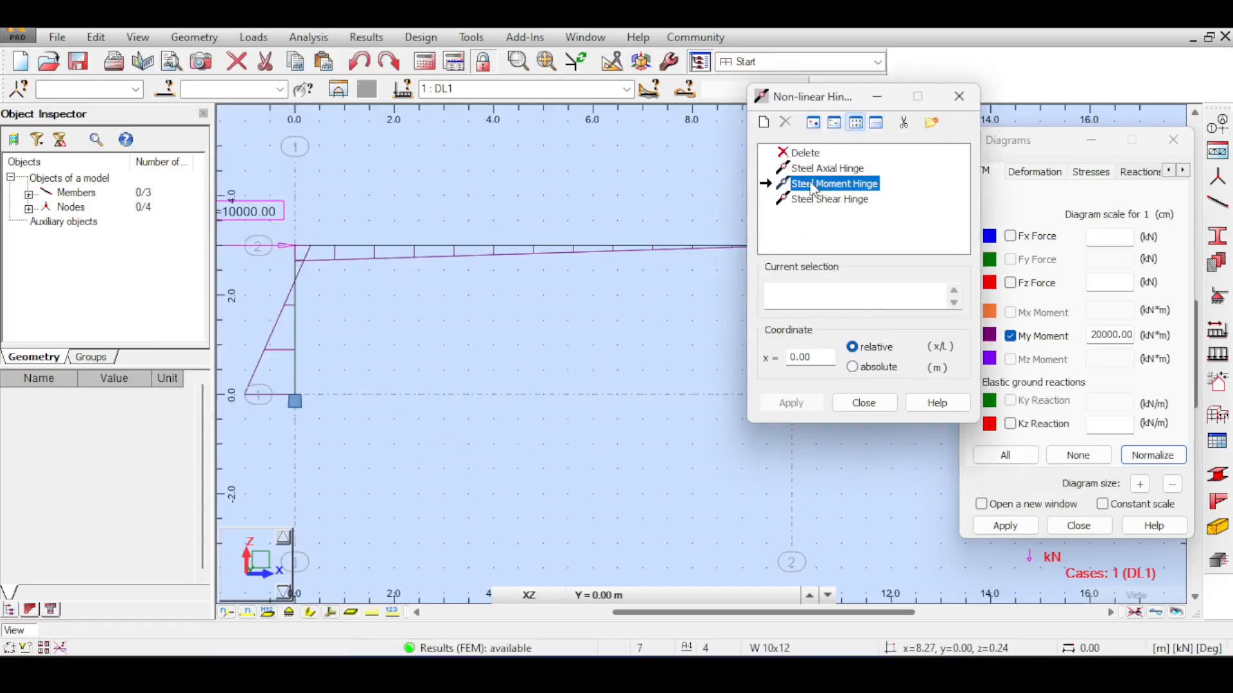
double_click(814, 184)
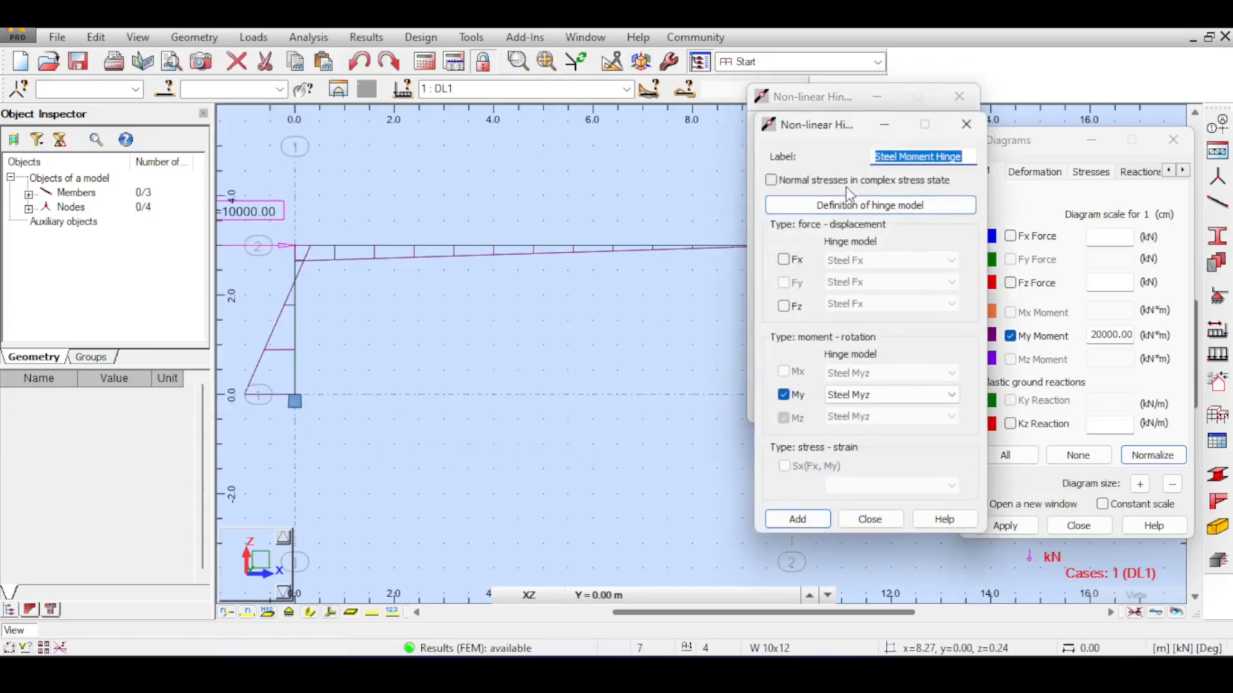
click(852, 205)
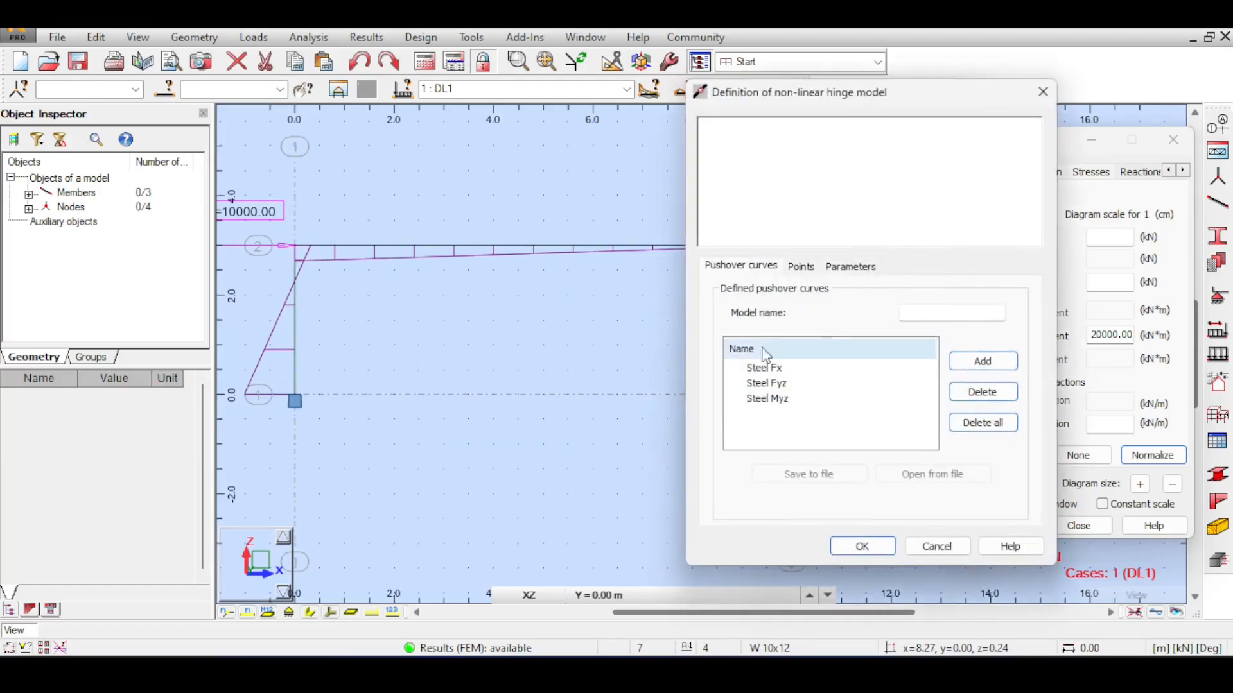
click(770, 399)
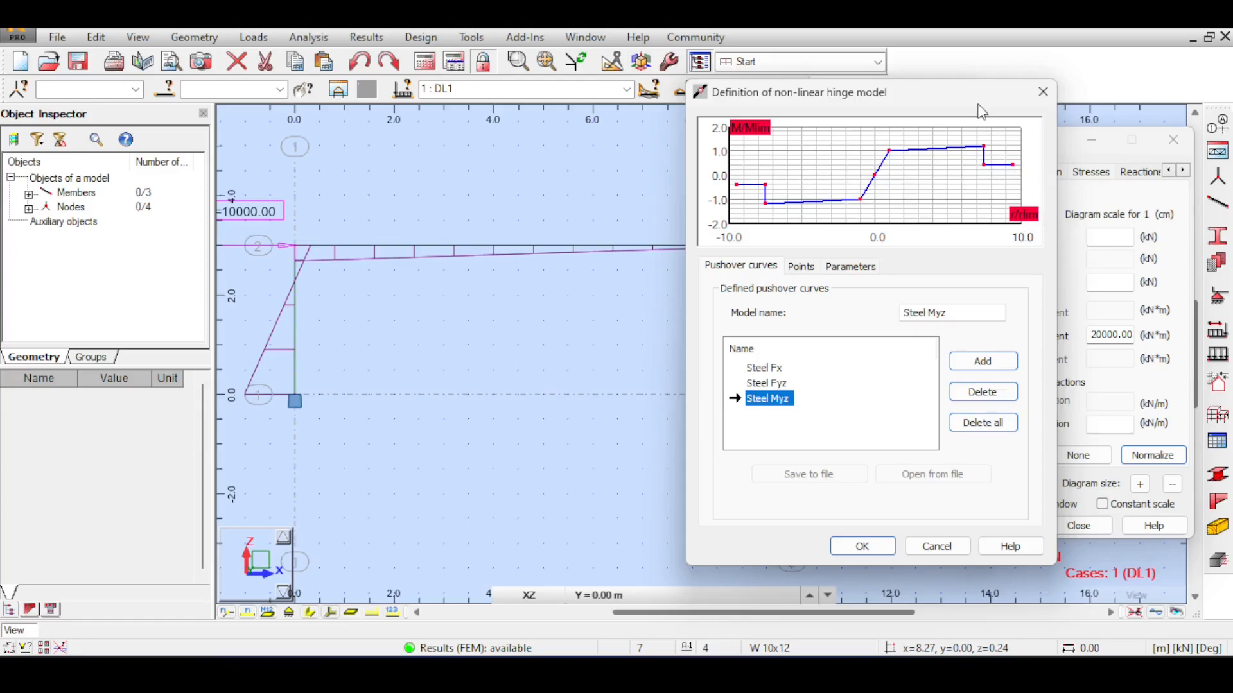
click(1031, 95)
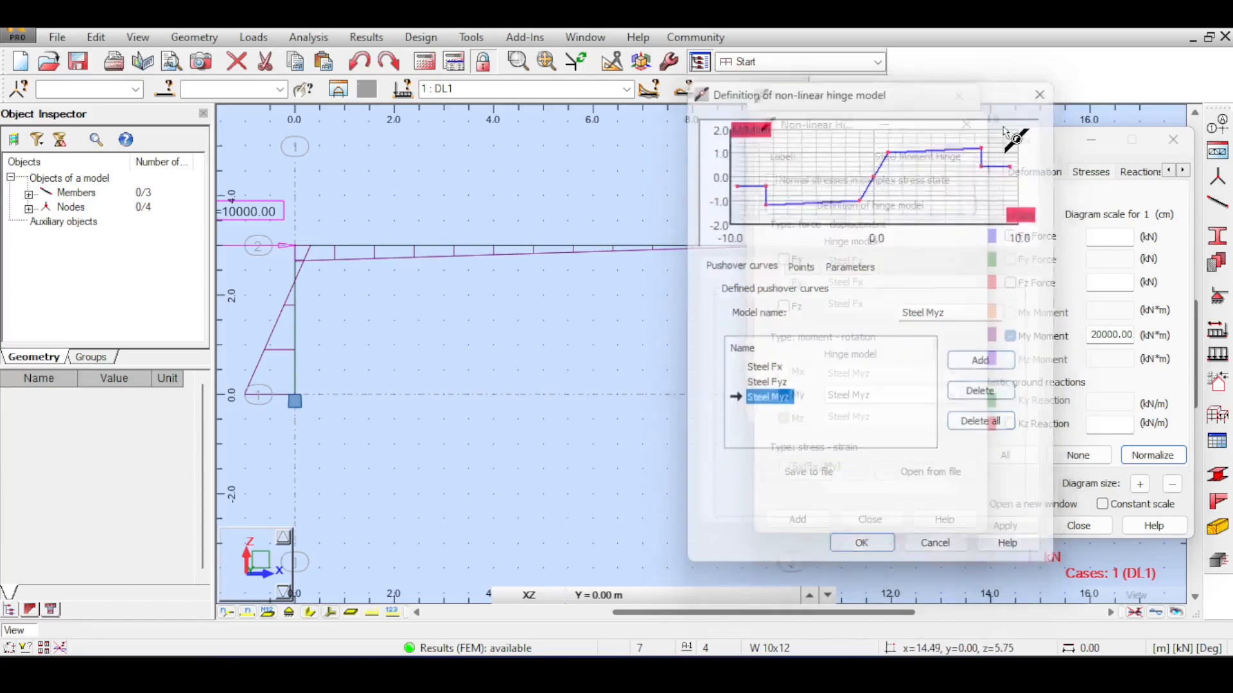
scroll(703, 224, down, 2)
middle_drag(739, 230, 648, 250)
scroll(589, 195, down, 2)
scroll(611, 242, up, 2)
middle_drag(640, 191, 681, 184)
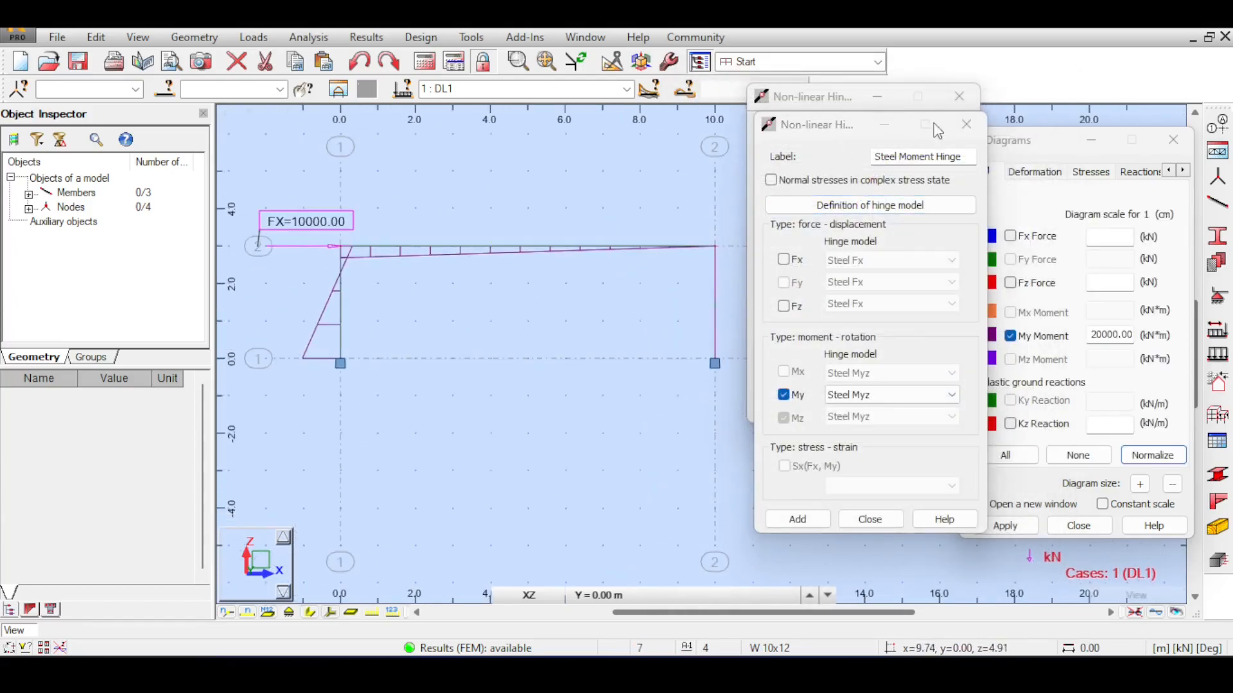
click(967, 124)
click(959, 97)
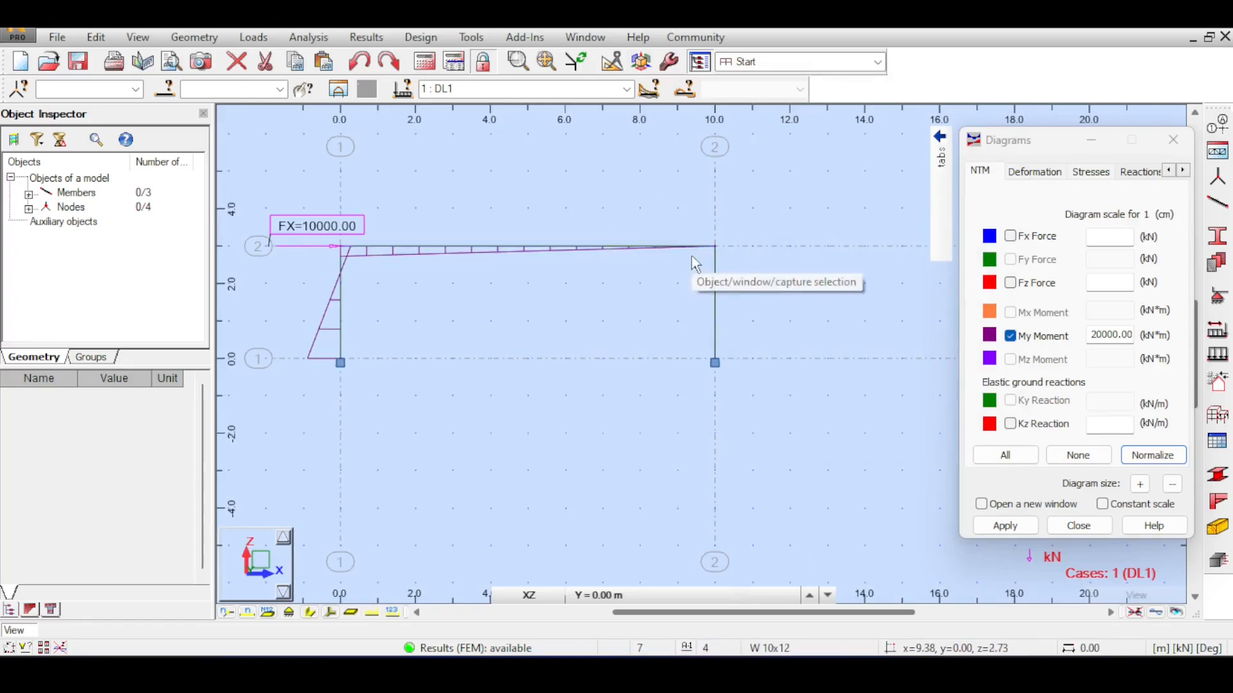
Step: Add a Modal analysis case with 10 modes and a mass matrix lumped without rotations, accepting the change to the results status
middle_drag(689, 190, 738, 230)
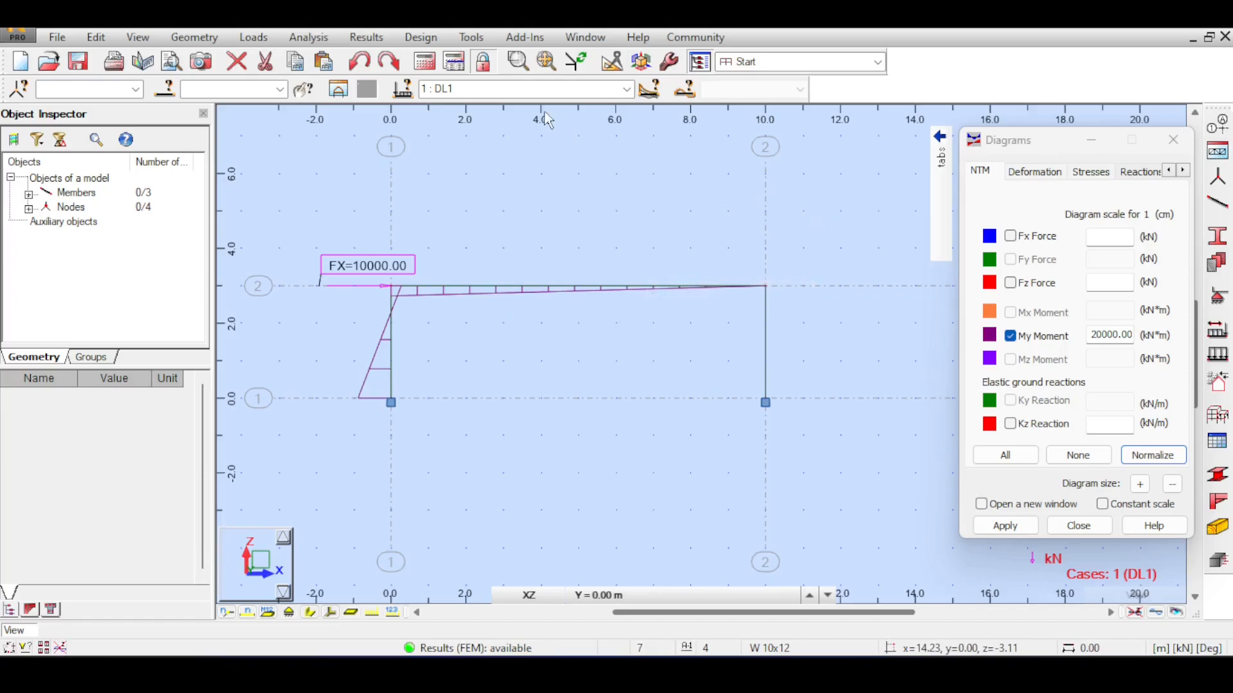
click(456, 64)
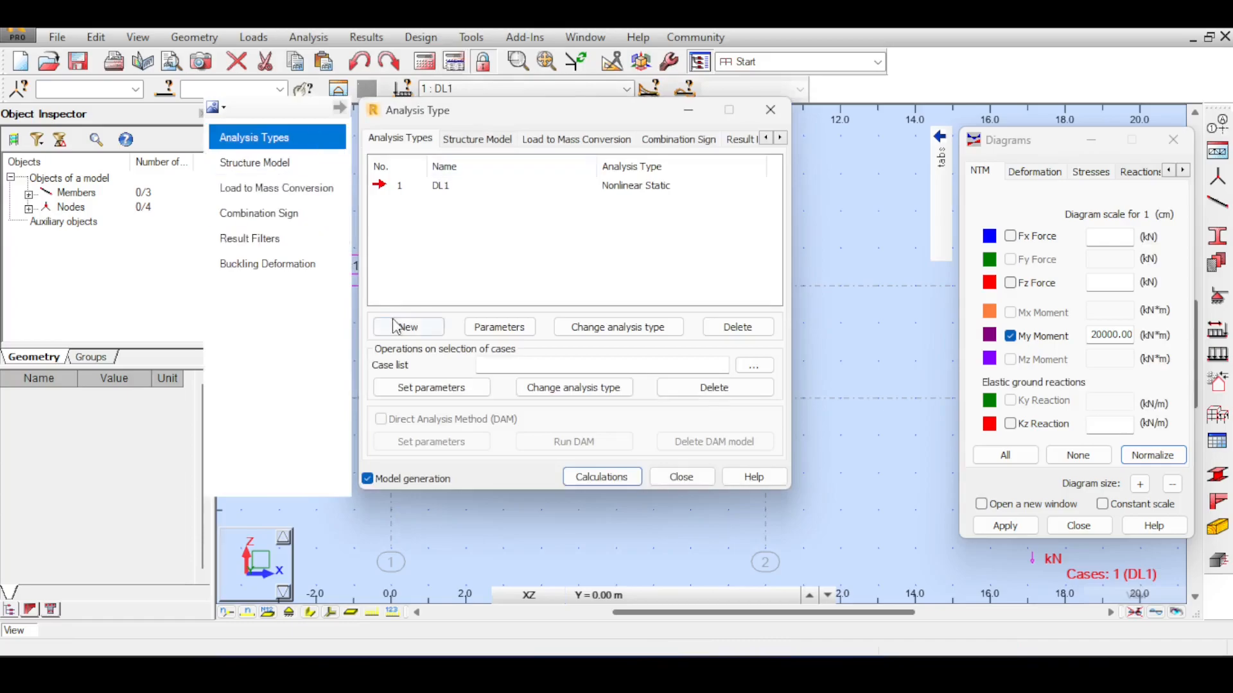
click(404, 327)
click(546, 468)
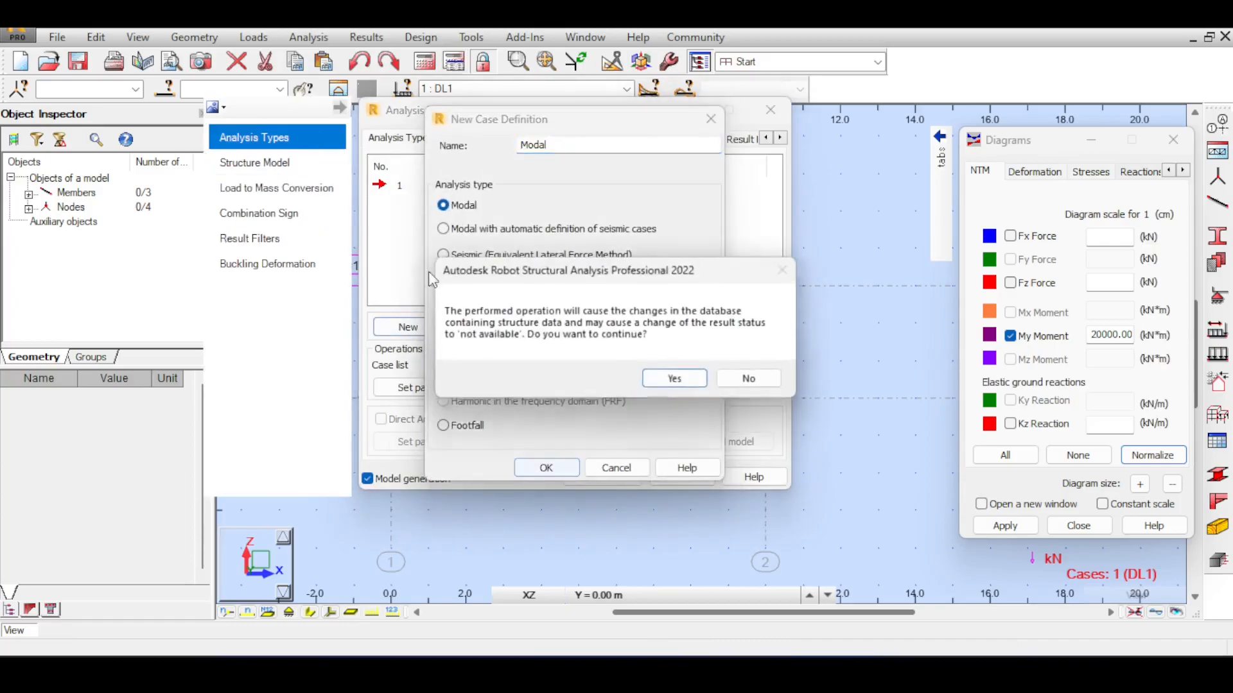
click(670, 378)
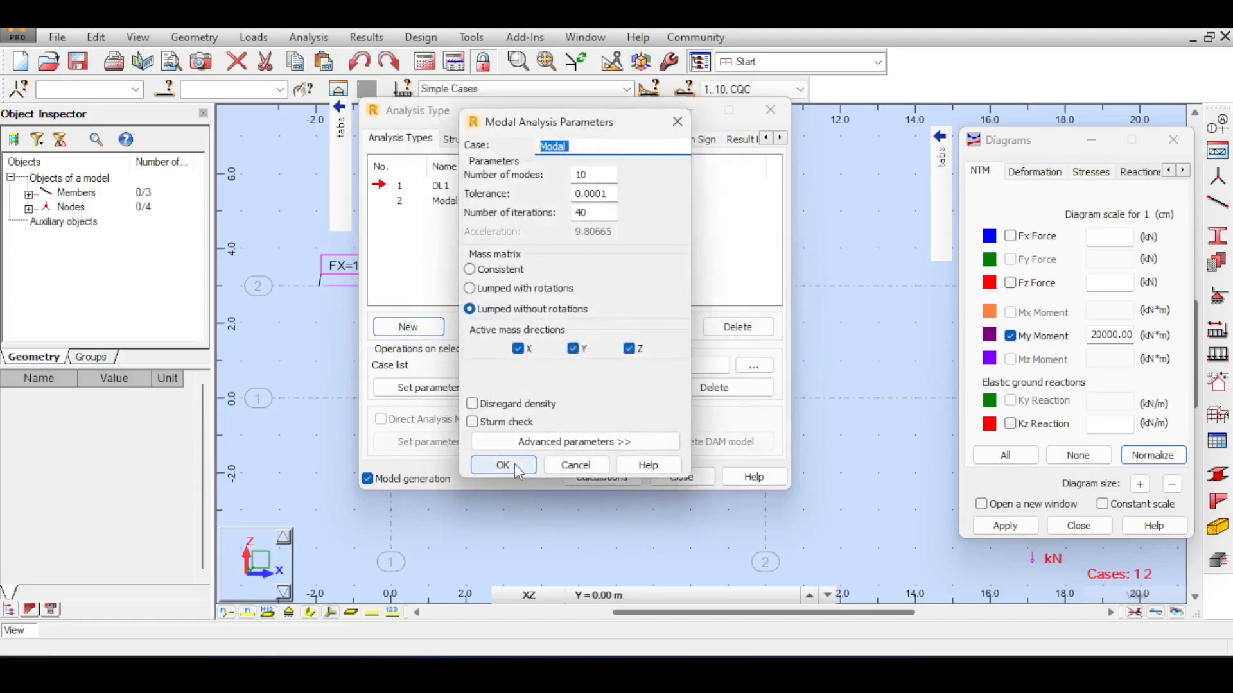
click(586, 174)
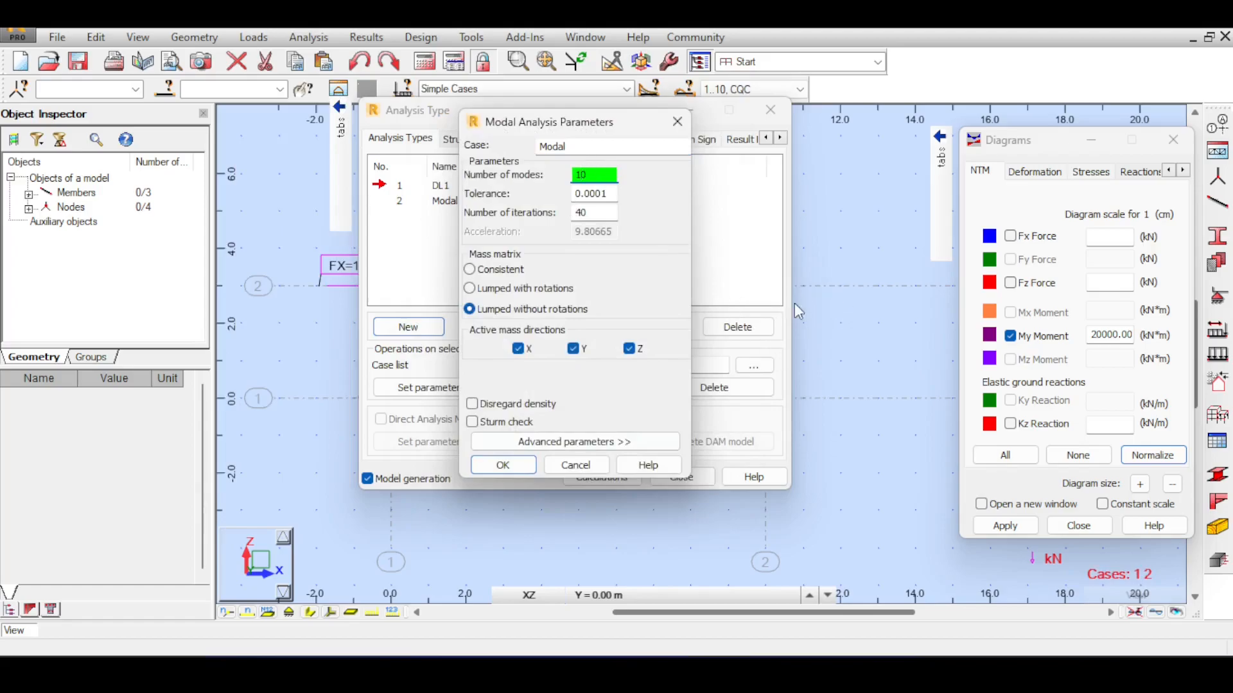
click(516, 472)
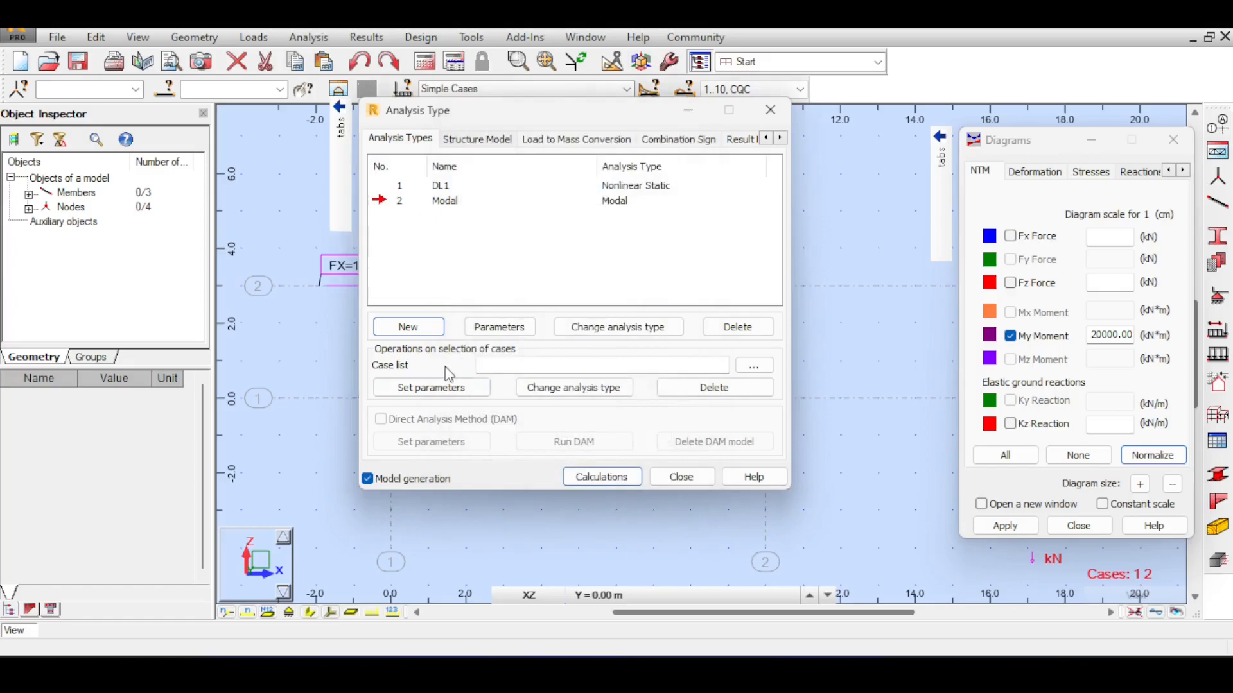
click(440, 330)
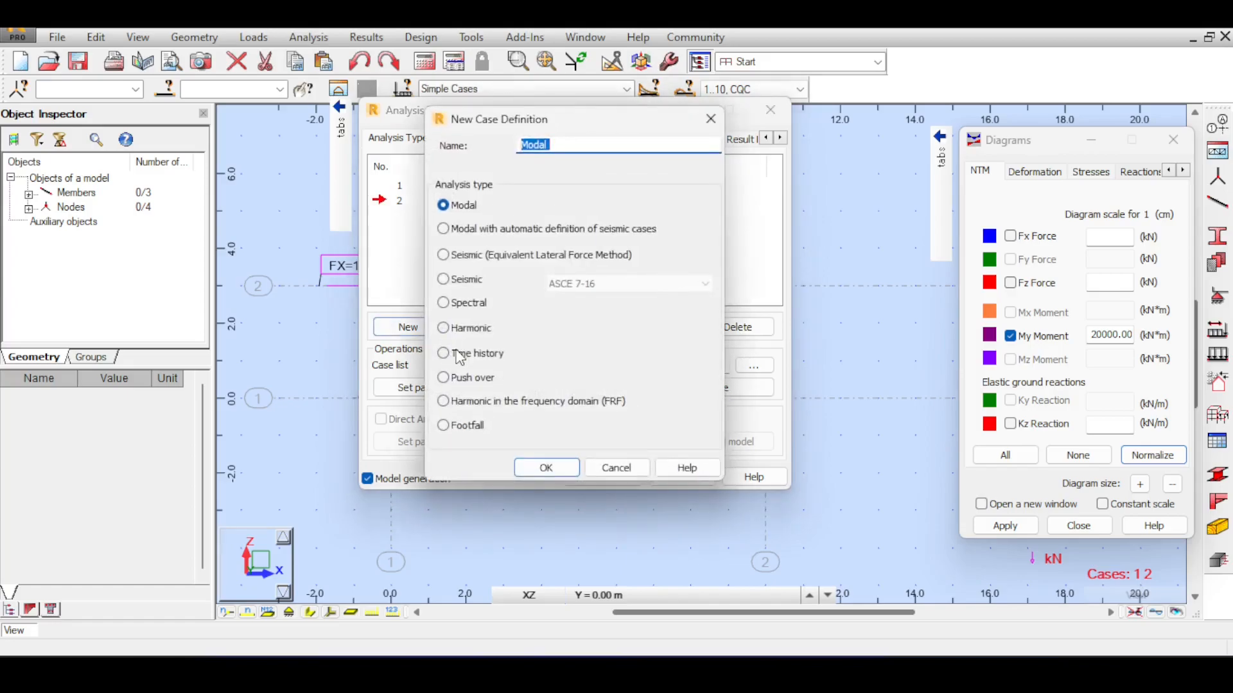
click(444, 378)
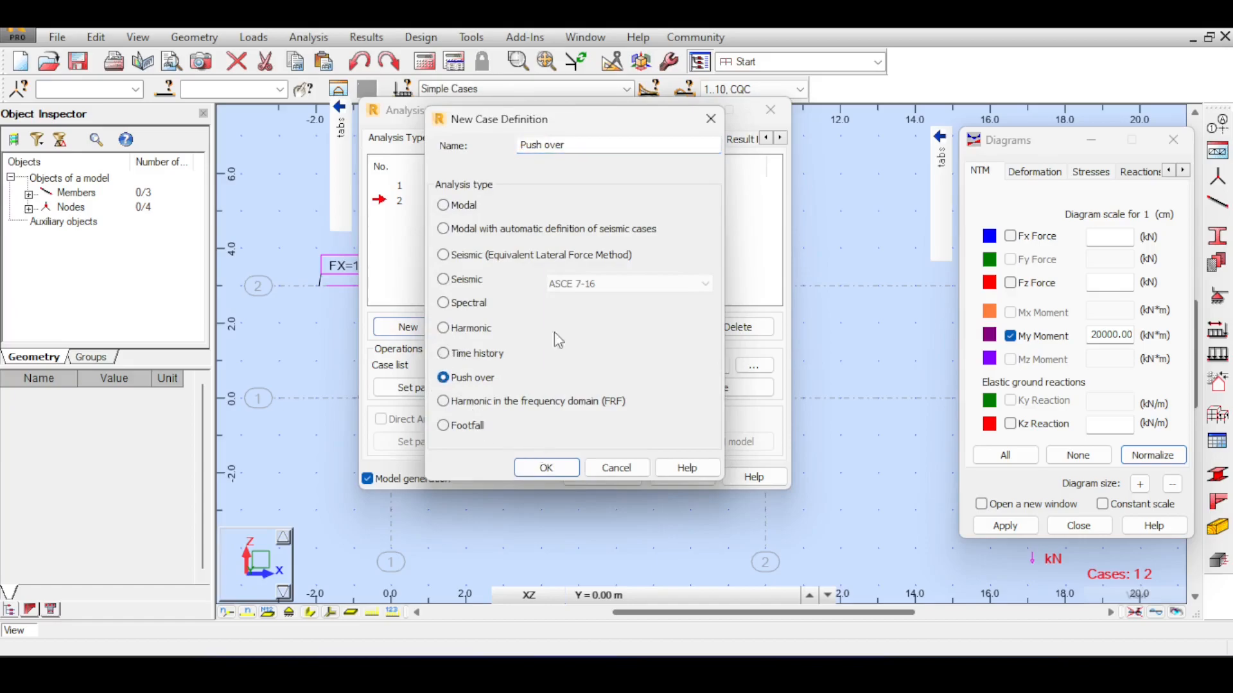
drag(588, 129, 714, 195)
click(764, 537)
Step: Turn on the node and member numbers and identify the loaded node at the frame's upper-left corner
drag(582, 114, 1091, 262)
scroll(549, 254, down, 2)
middle_drag(465, 204, 370, 168)
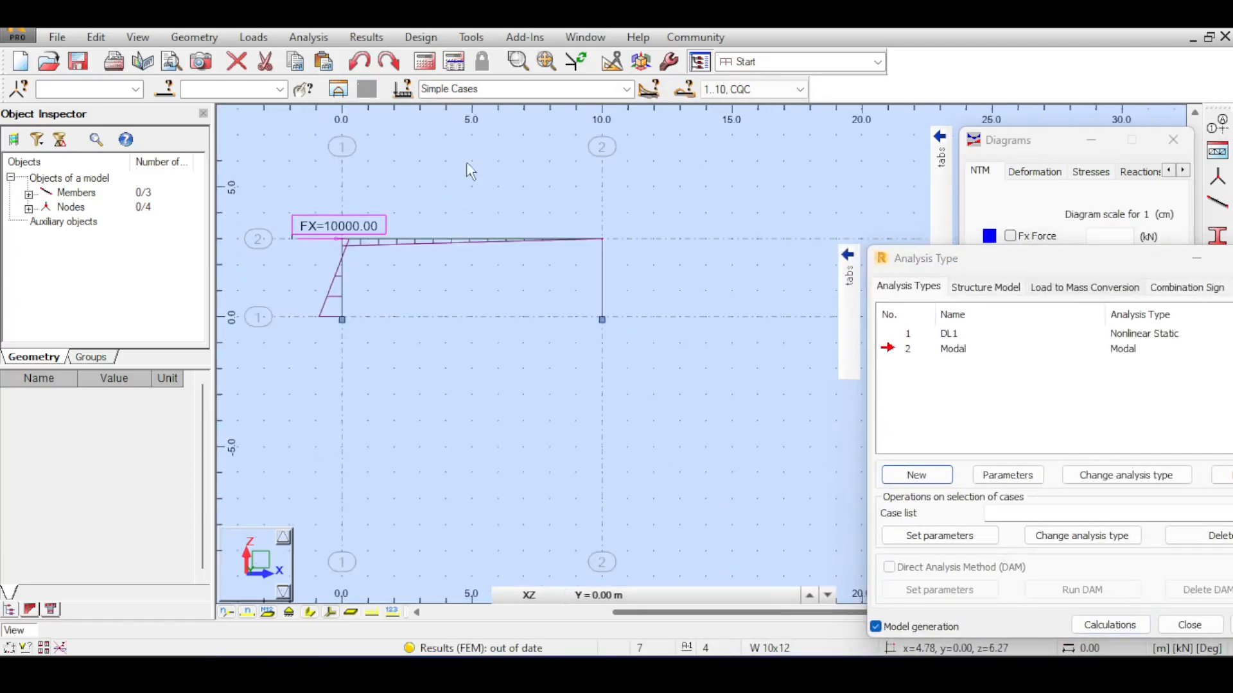
scroll(363, 235, up, 2)
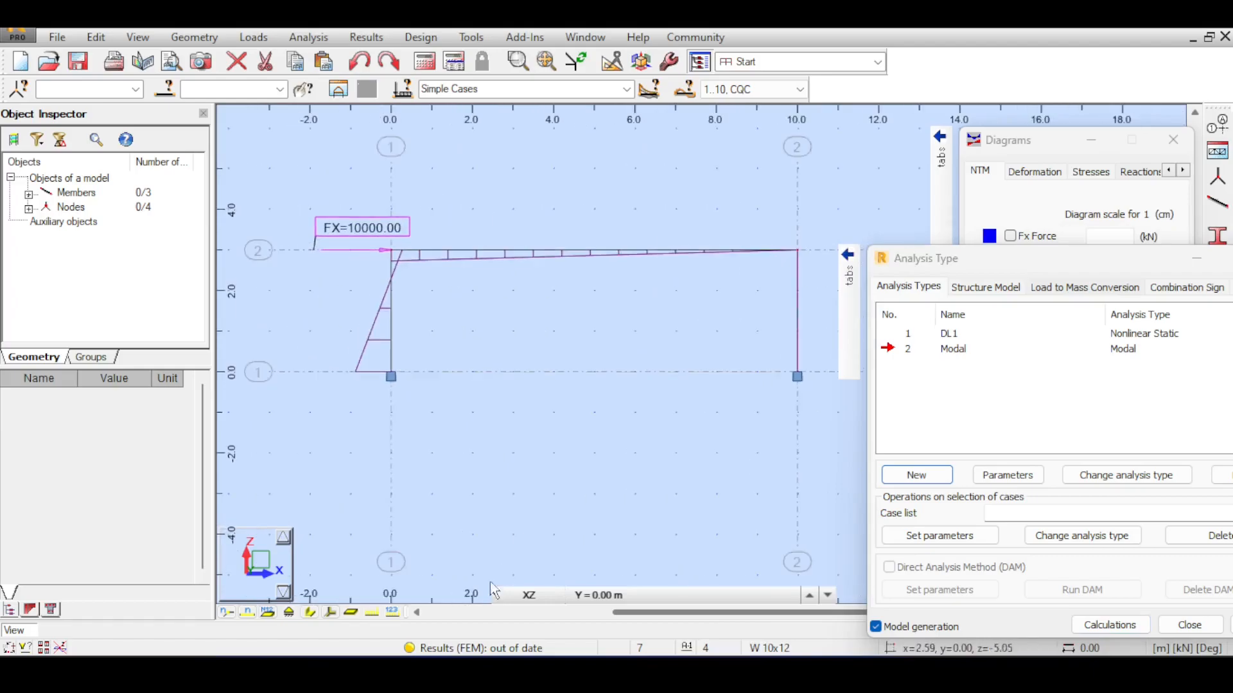
click(264, 613)
click(227, 612)
scroll(390, 238, up, 2)
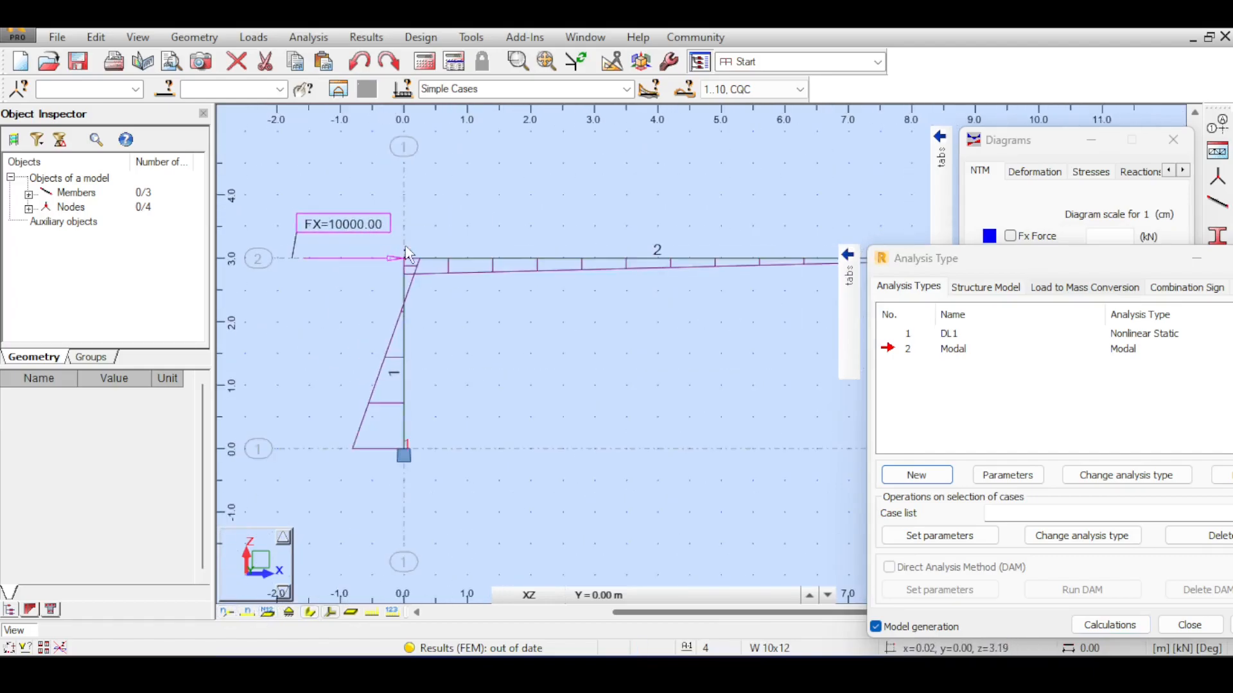
scroll(403, 260, down, 1)
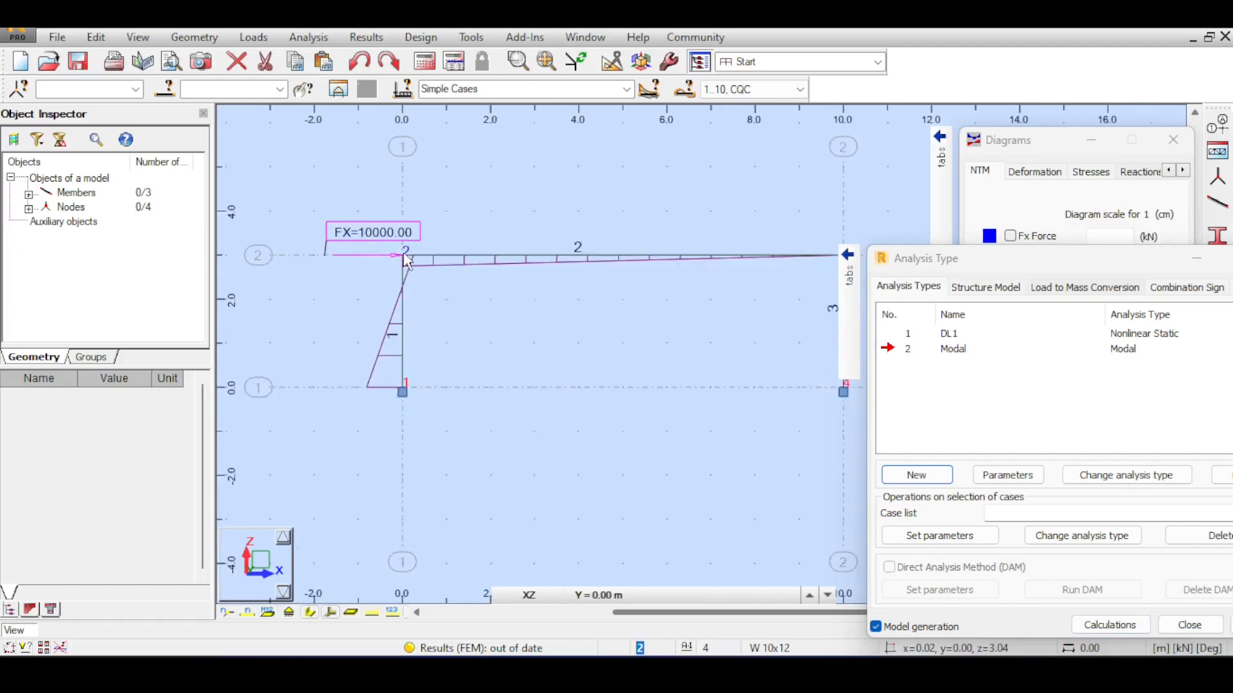
click(468, 262)
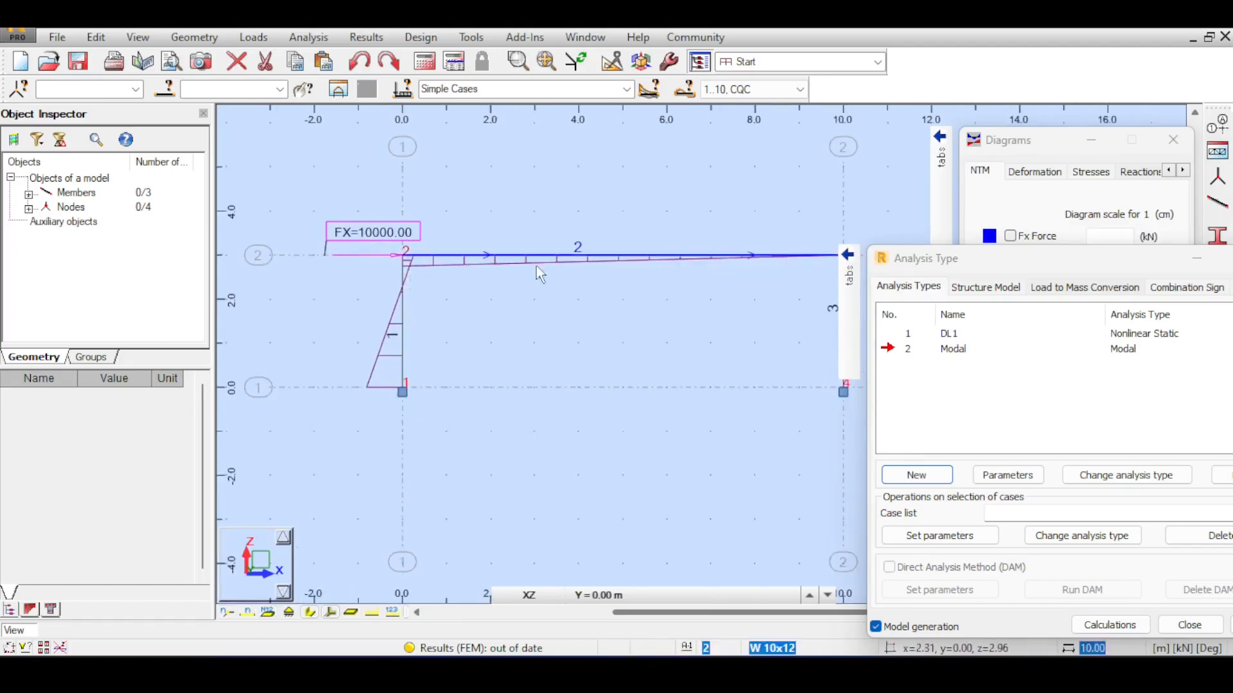
Step: Add a Push over analysis case controlled at node 2 in direction UX+, with a maximum displacement of 200 mm and load by unit acceleration
drag(939, 260, 690, 89)
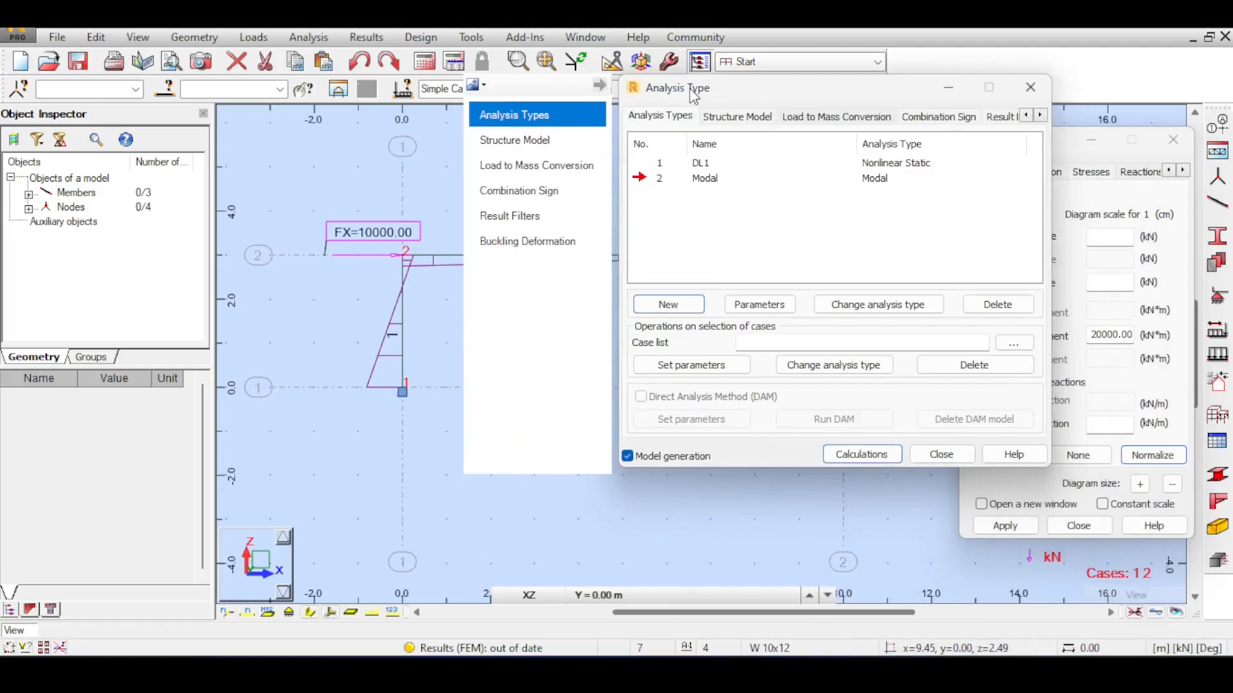
click(687, 313)
click(728, 356)
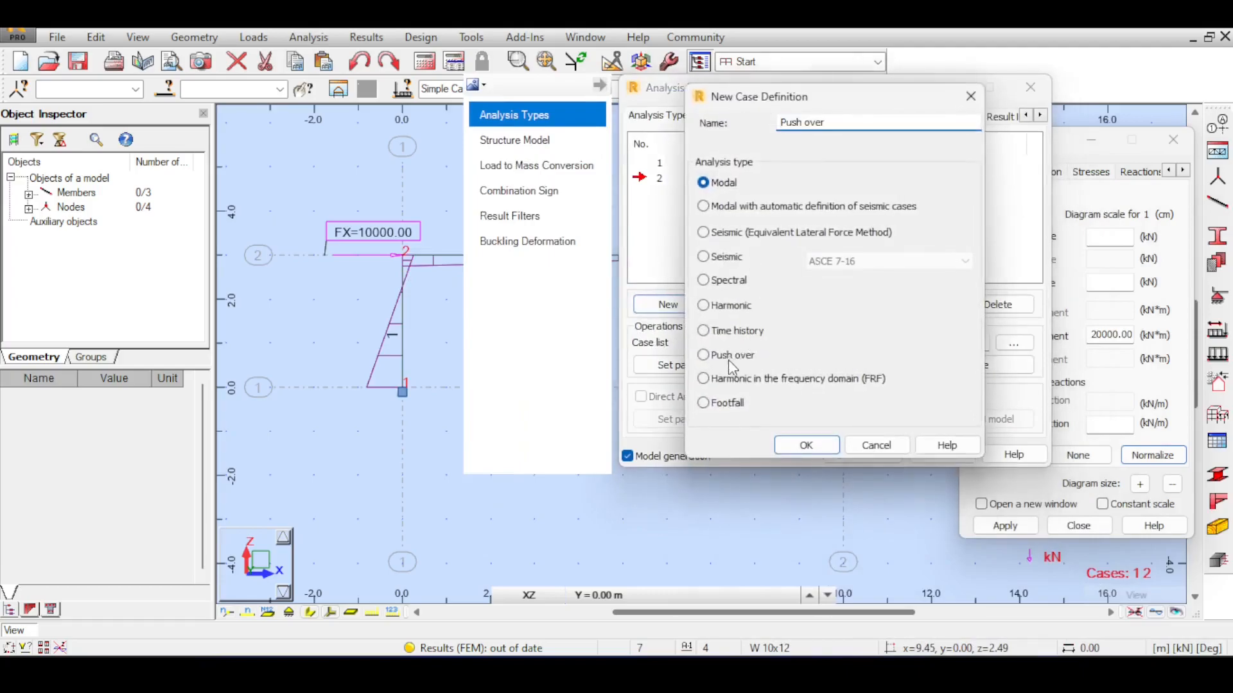
click(807, 445)
double_click(901, 196)
text(2)
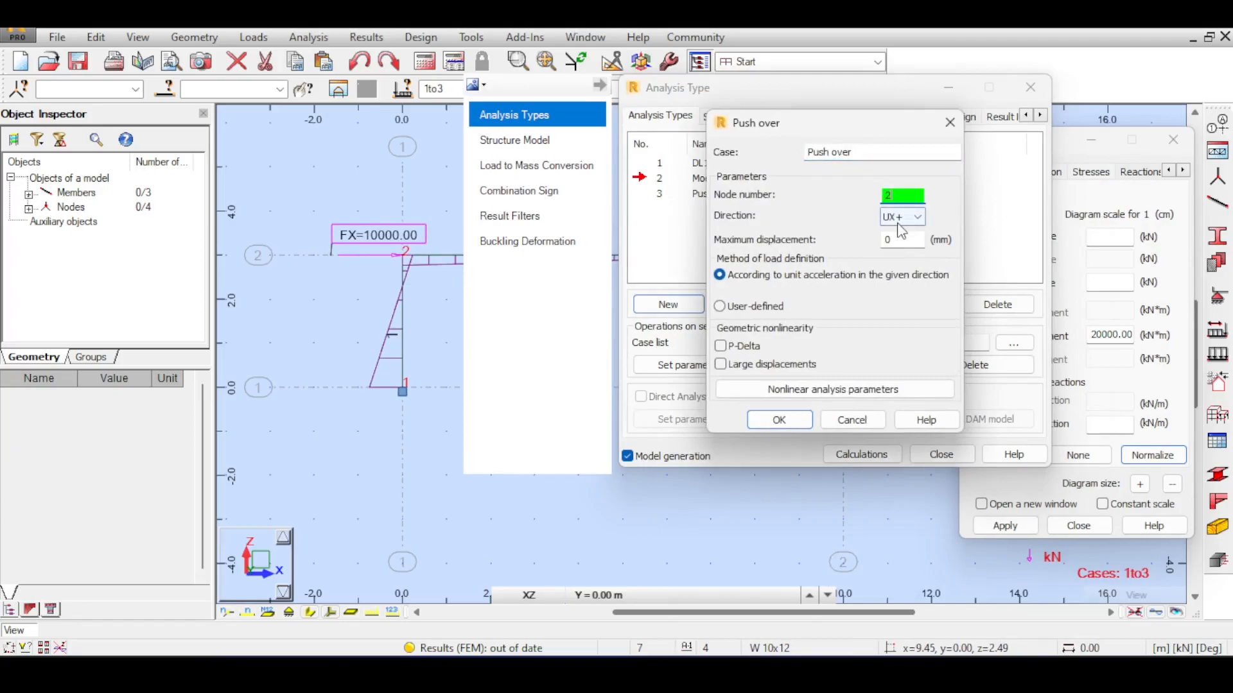
double_click(904, 235)
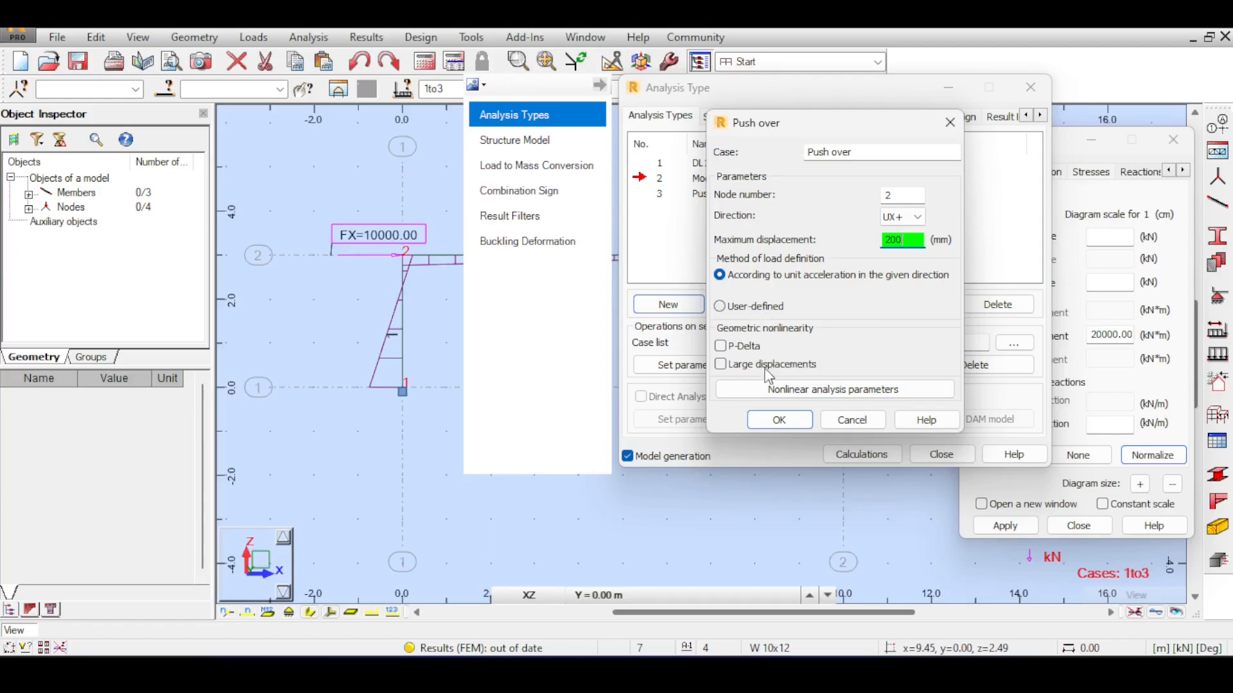
click(776, 424)
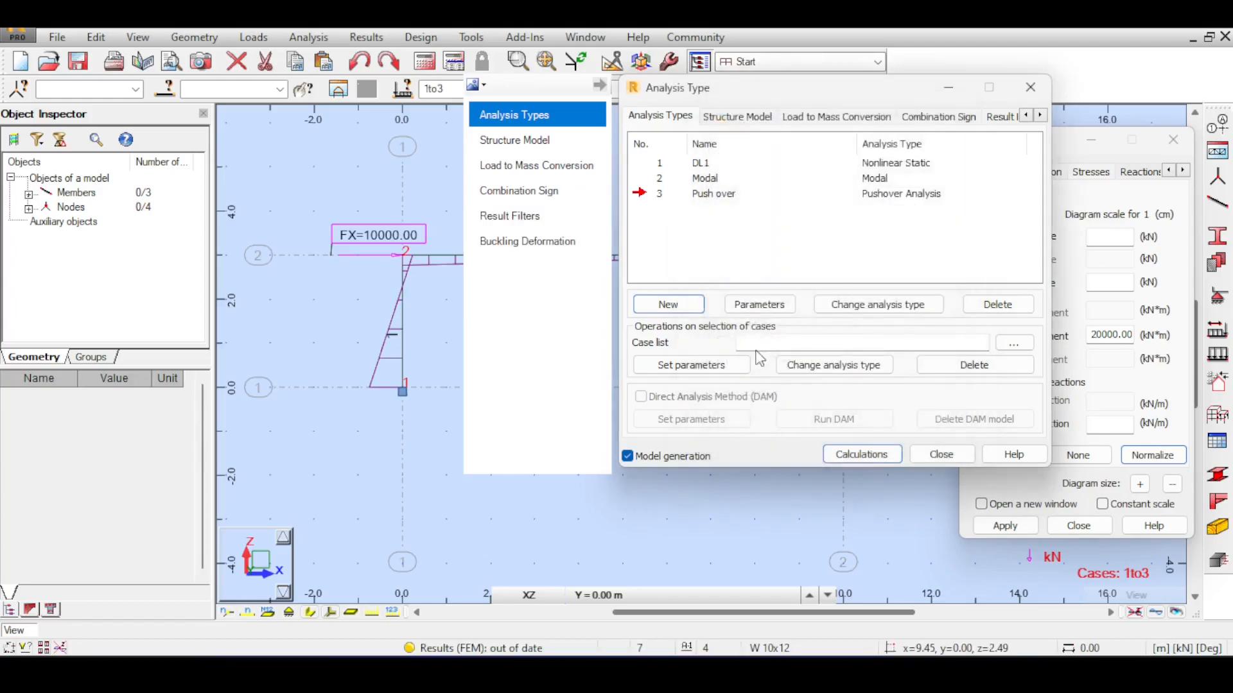
Step: Run the calculations, agree to continue with fewer modes, and close the calculation messages and analysis type settings
click(883, 452)
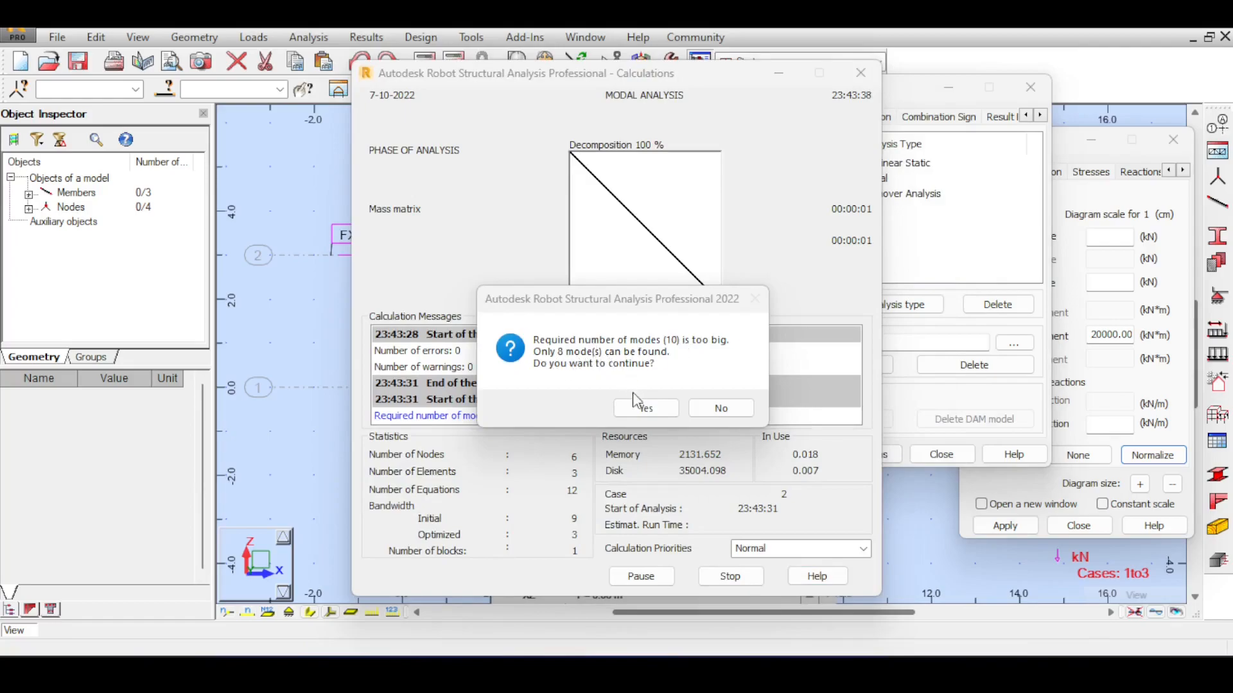
click(636, 409)
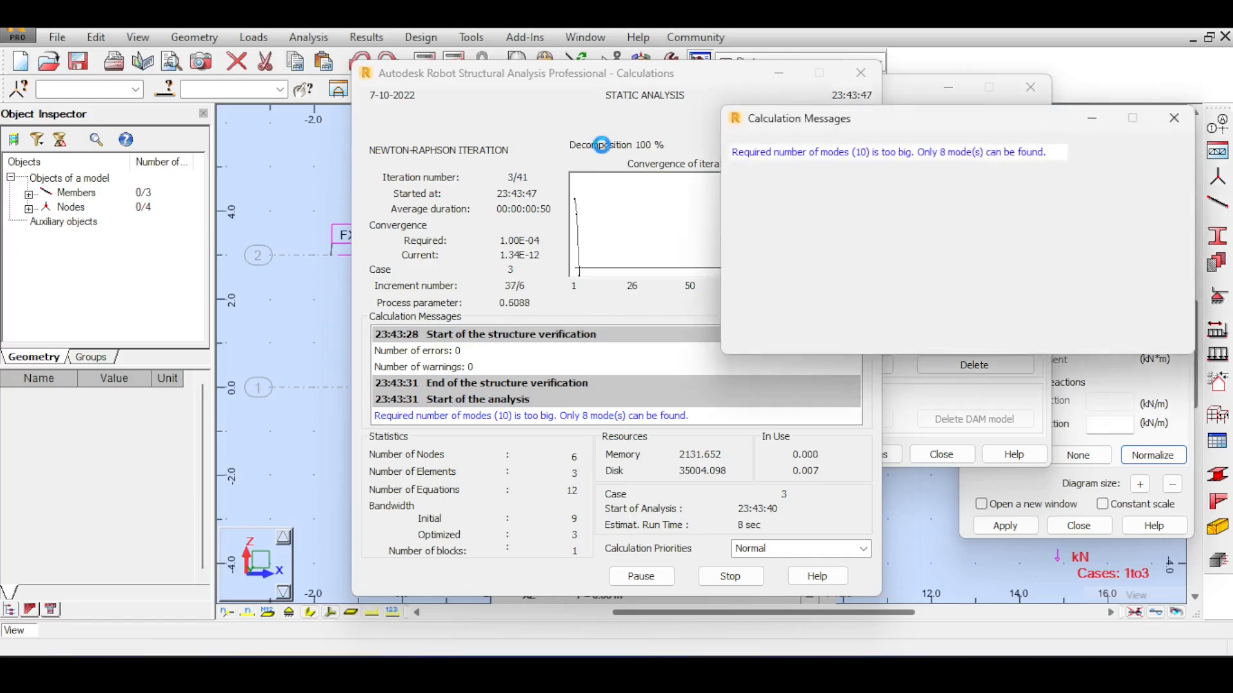
click(1173, 118)
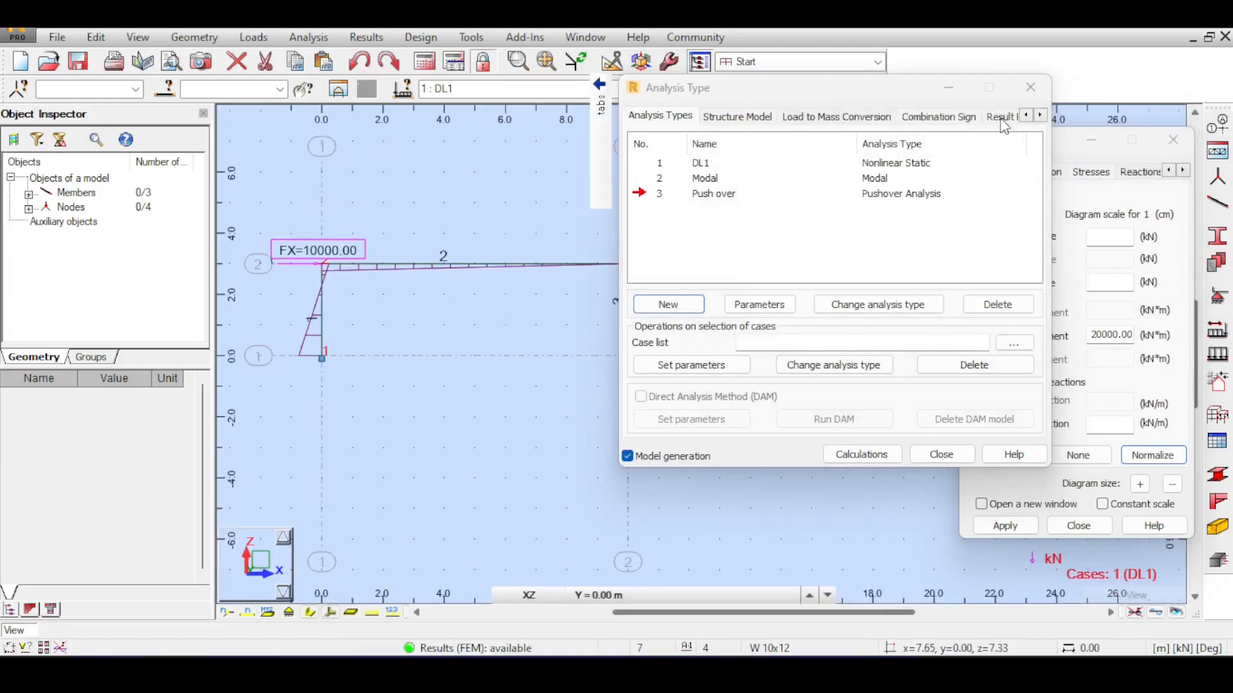
click(1031, 86)
Step: Compare the My moment diagrams of the Push over and Push over+ cases, normalizing the diagram for Push over+
click(626, 90)
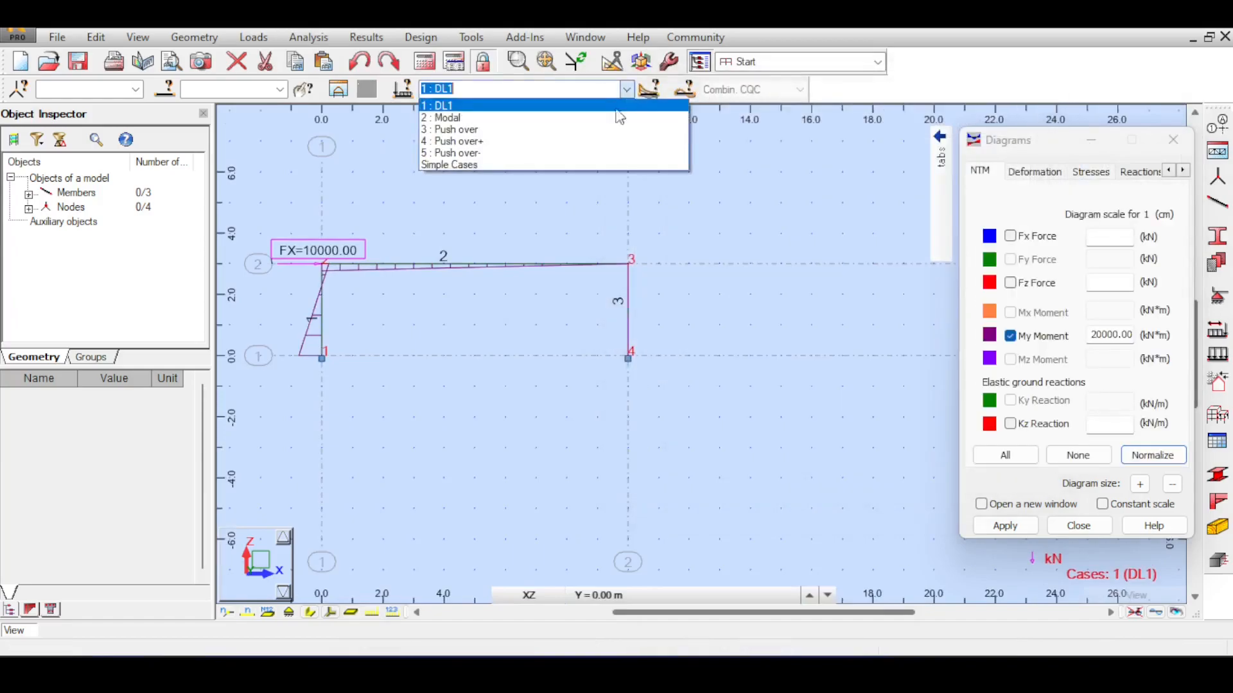
click(574, 129)
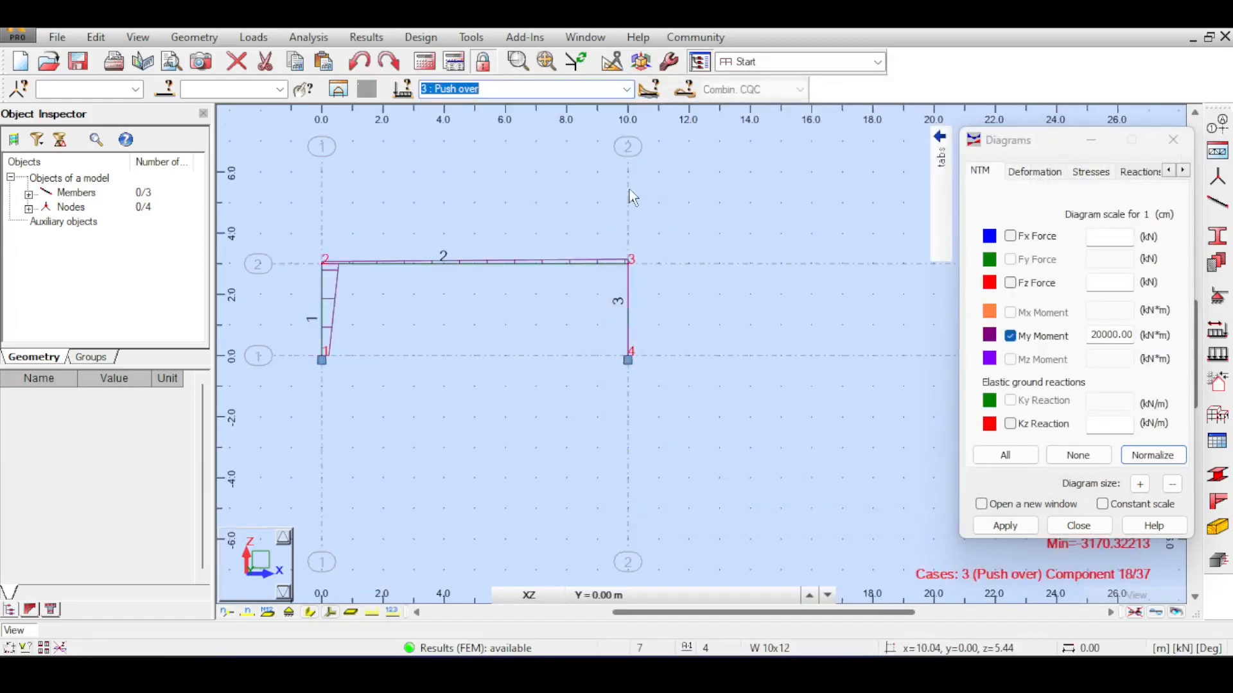
click(608, 88)
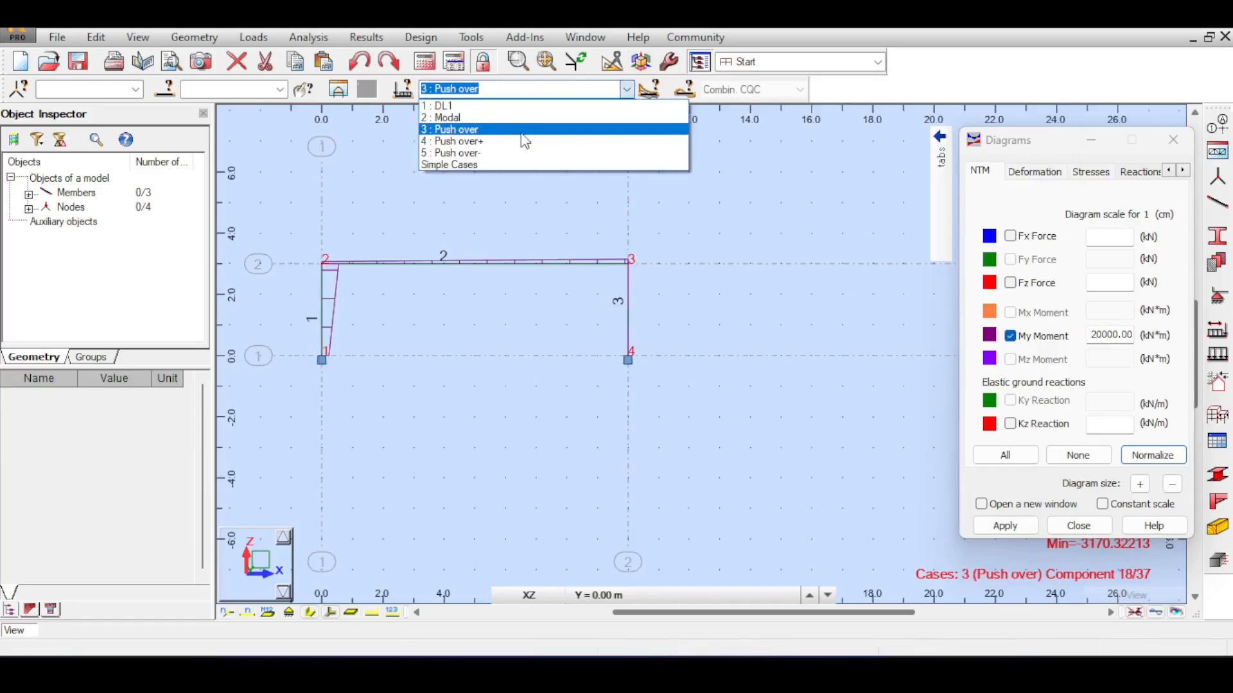
click(523, 139)
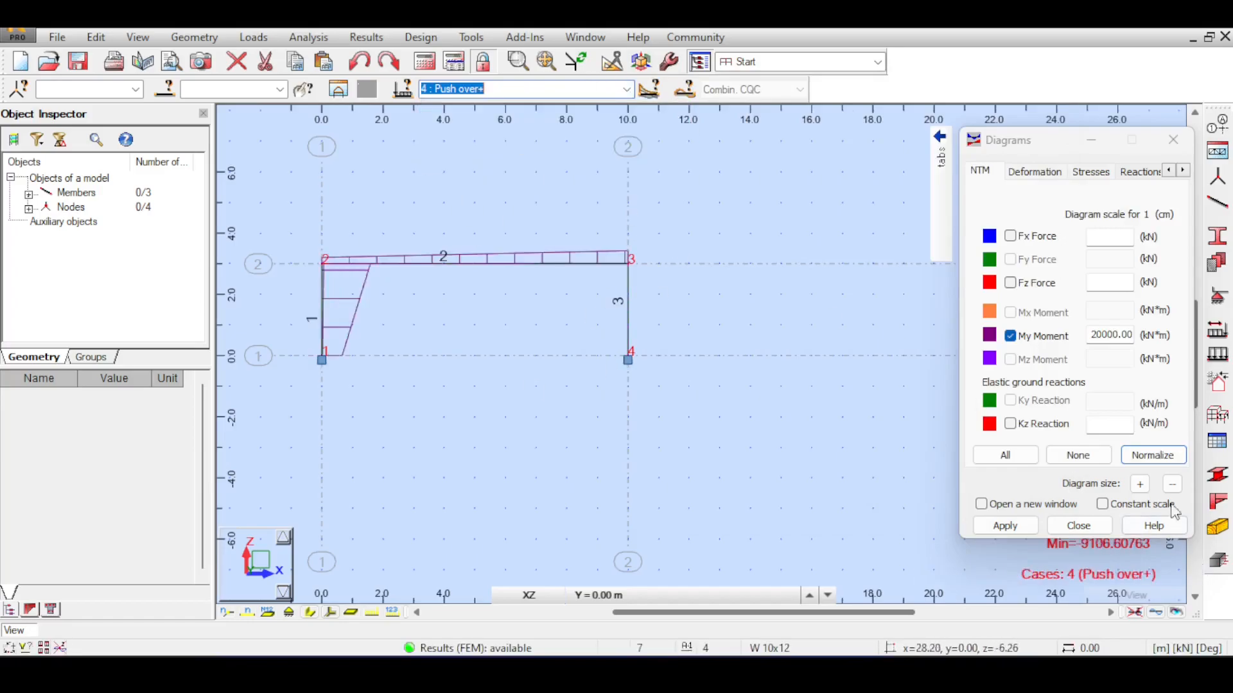
click(1156, 455)
click(1153, 617)
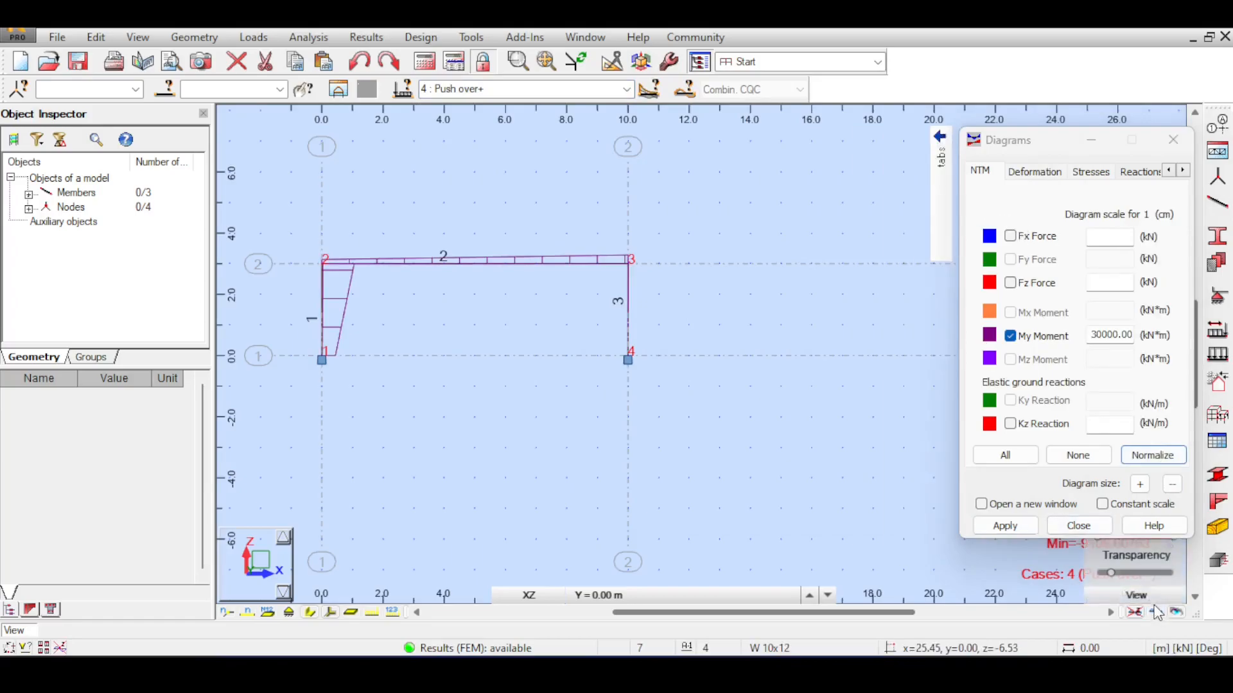
Step: Add the Deformation diagram to the displayed results of the Push over+ case
mouse_move(939, 187)
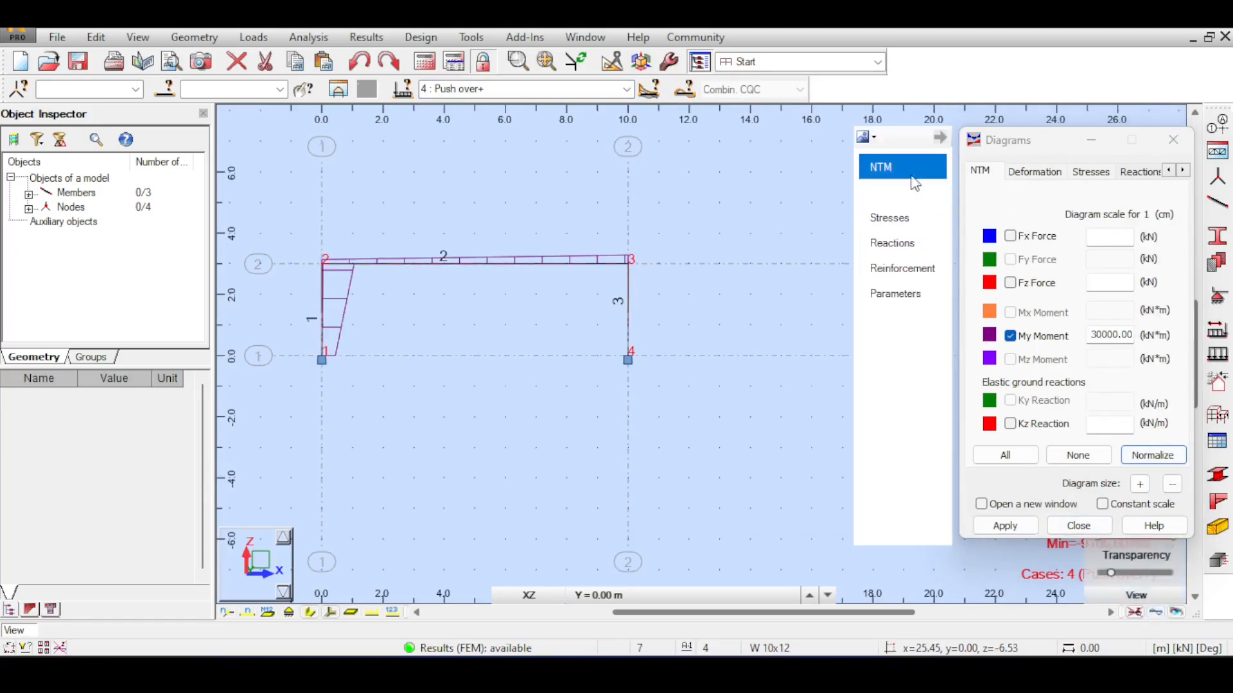
click(897, 192)
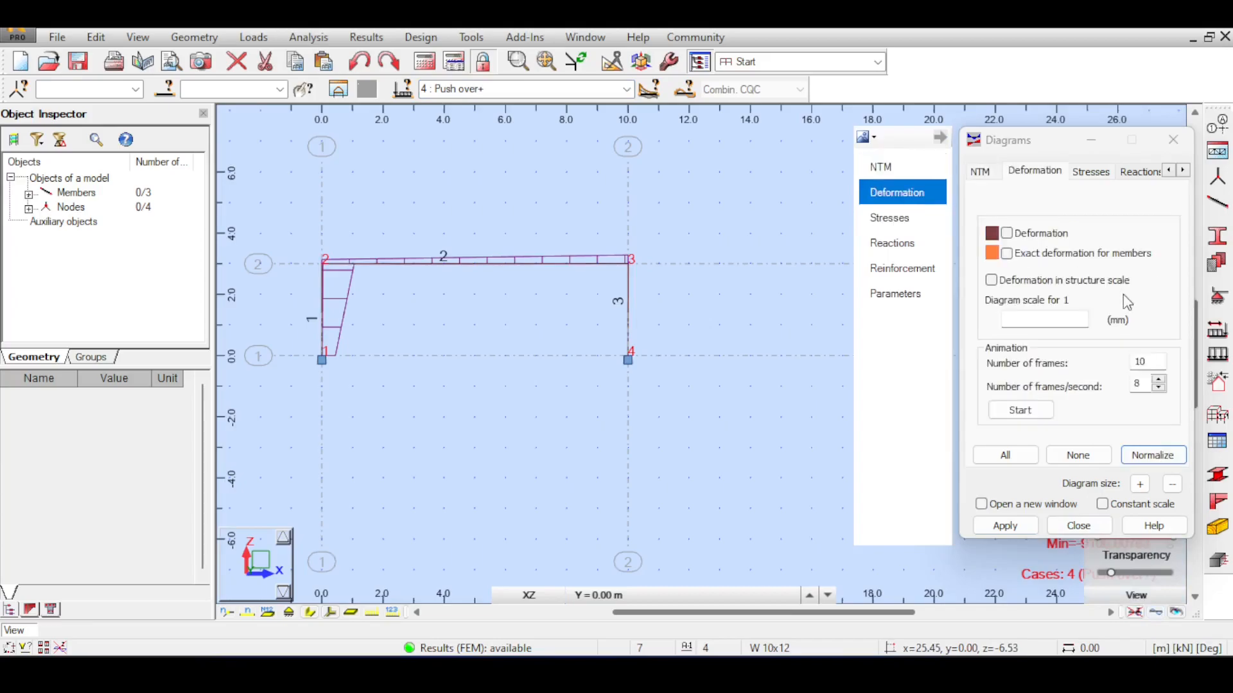
click(1006, 234)
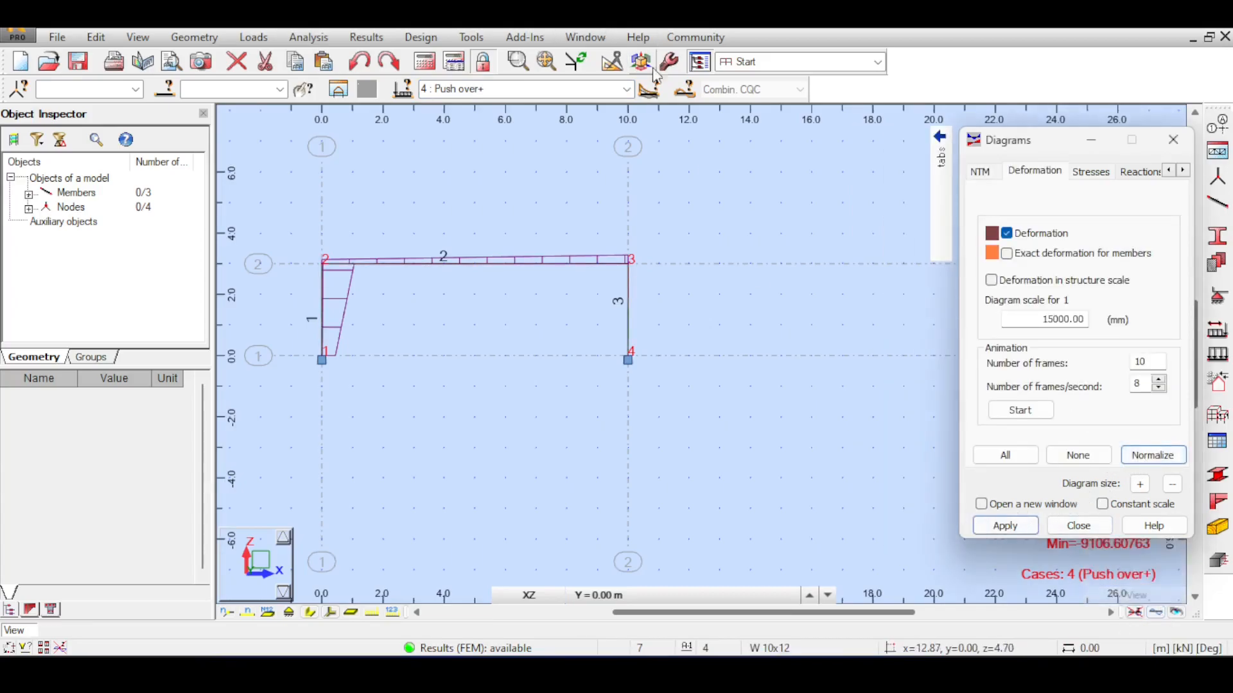
Step: Switch the results to the Push over case, show its component 1, and move the component dialog clear of the diagram settings
click(614, 89)
click(626, 89)
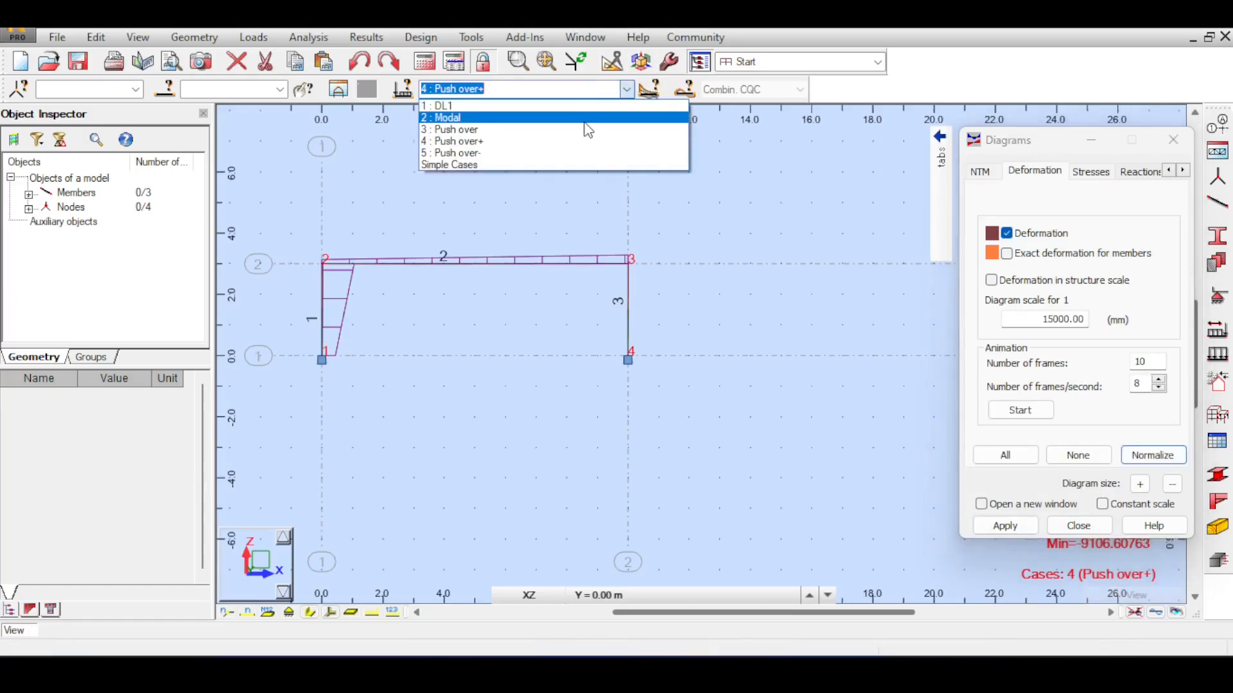
click(580, 132)
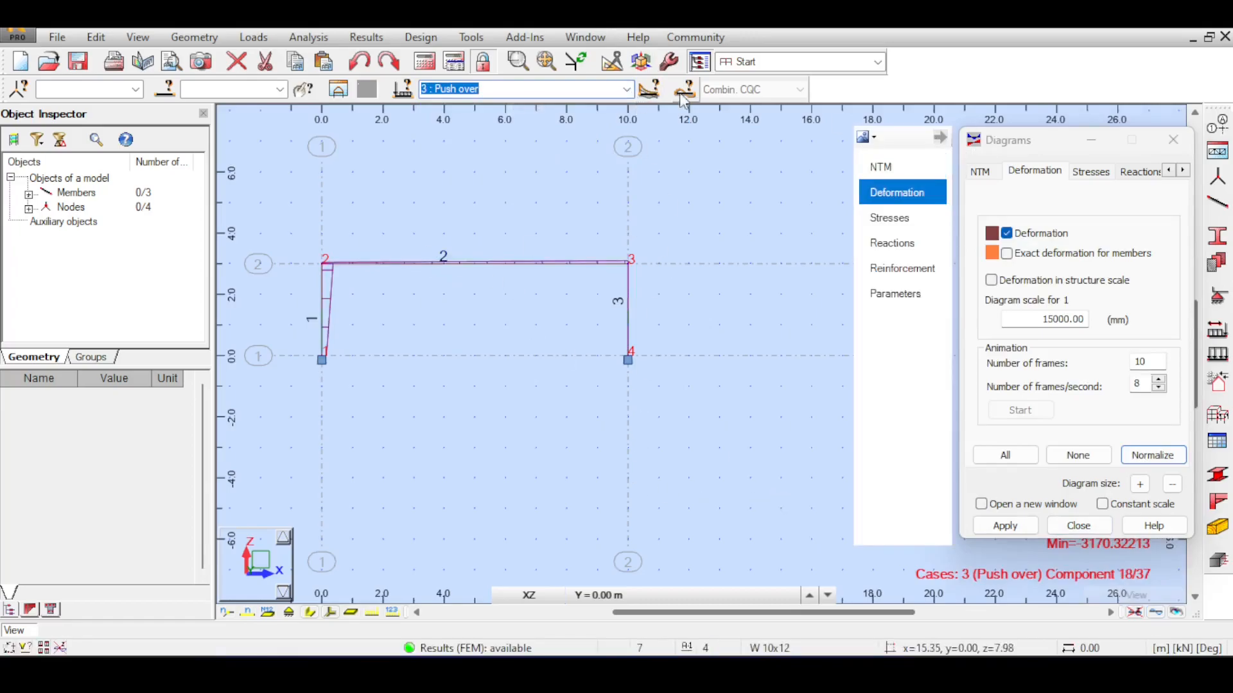
click(648, 89)
drag(1079, 260, 977, 258)
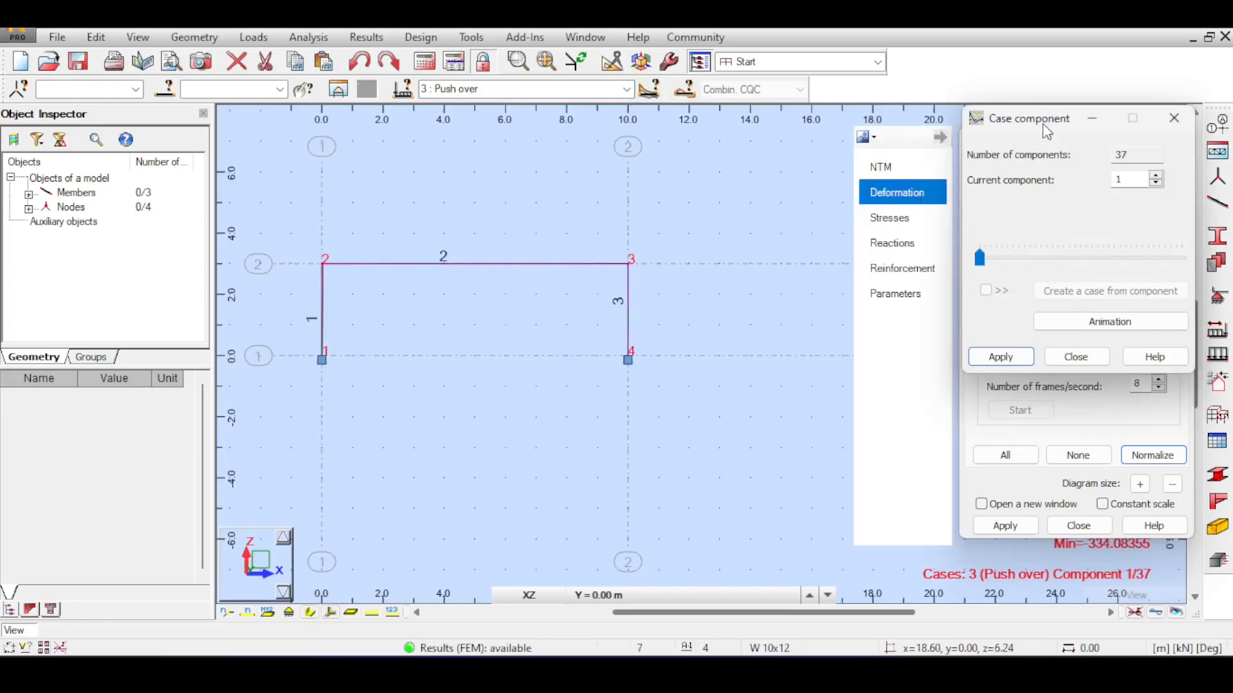
drag(1044, 133, 651, 165)
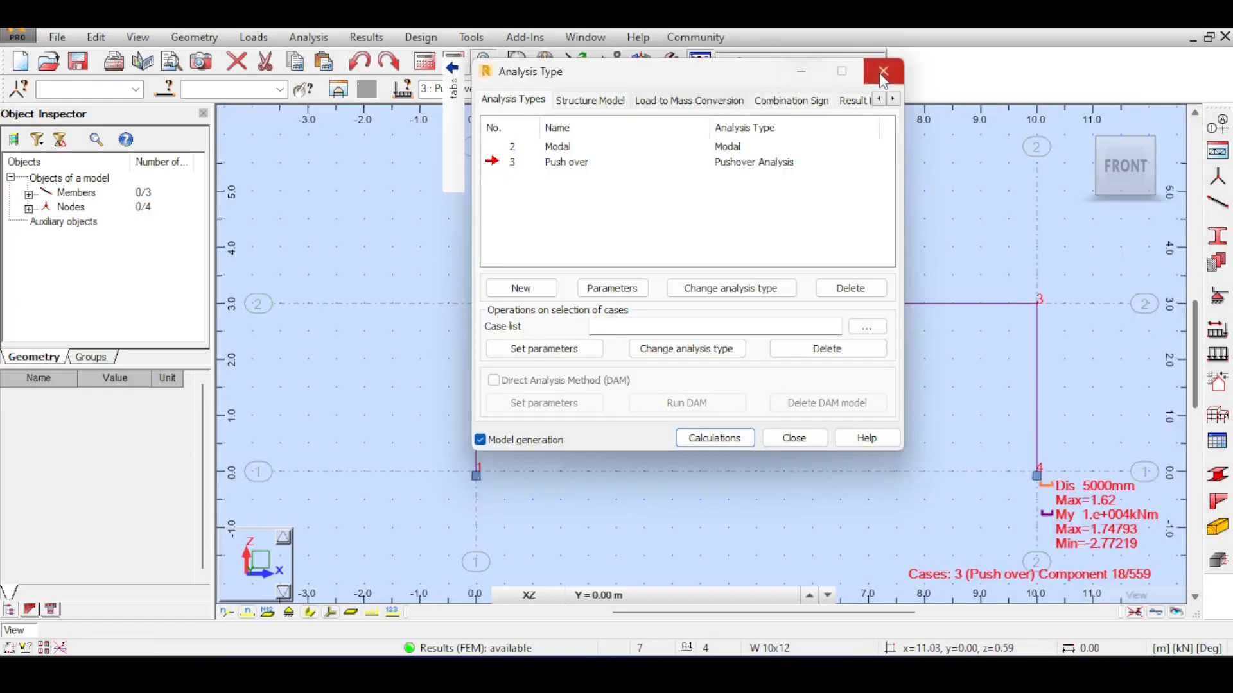
Step: Close the analysis type settings and set the recalculated Push over case's current component to 1
click(884, 67)
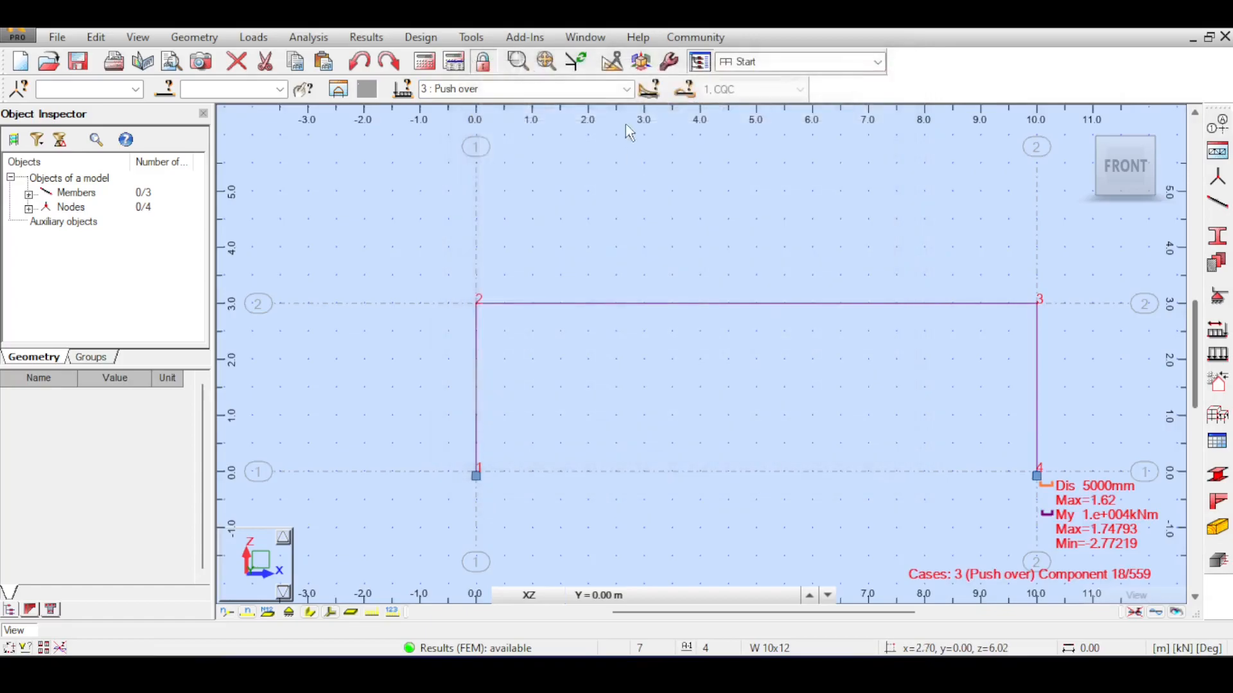
click(659, 94)
mouse_move(766, 271)
mouse_down()
mouse_move(806, 271)
mouse_move(757, 272)
mouse_up()
Step: Review the Push over case's node, direction and maximum displacement parameters, and close the analysis settings without changes
click(457, 60)
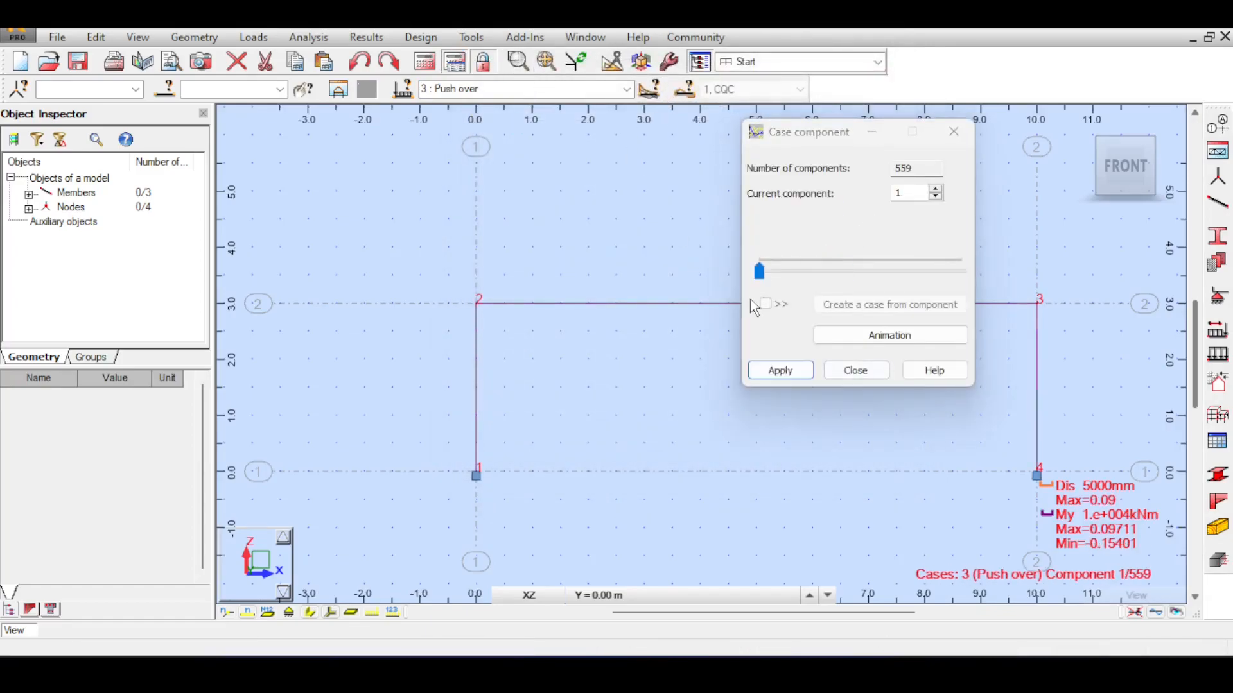
double_click(511, 162)
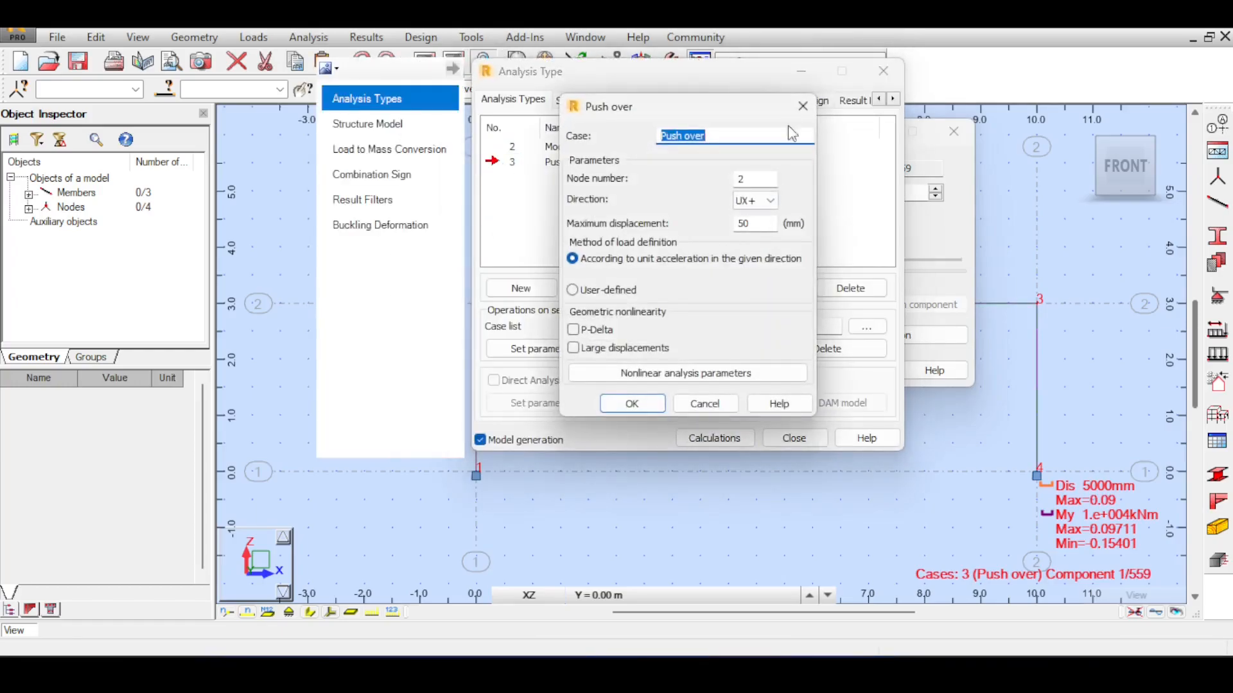
click(803, 106)
click(883, 71)
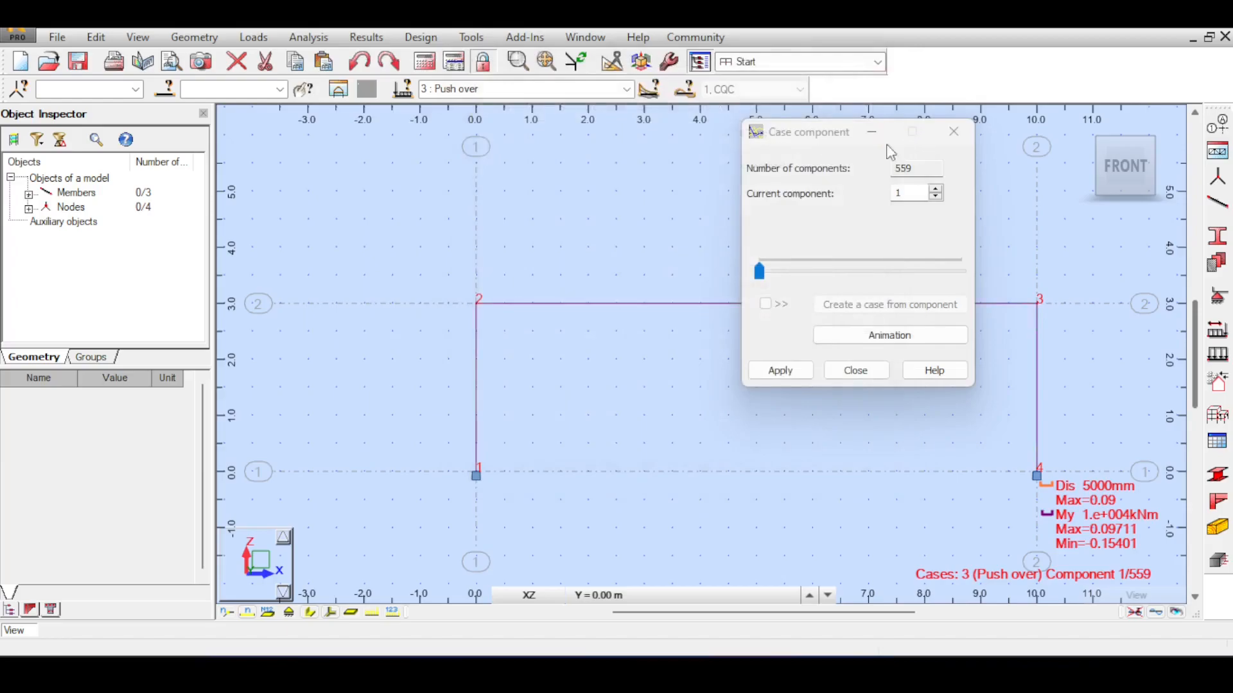
Step: Turn off the deformation display and normalize the My moment diagram for component 1 of the Push over case
drag(826, 140, 797, 127)
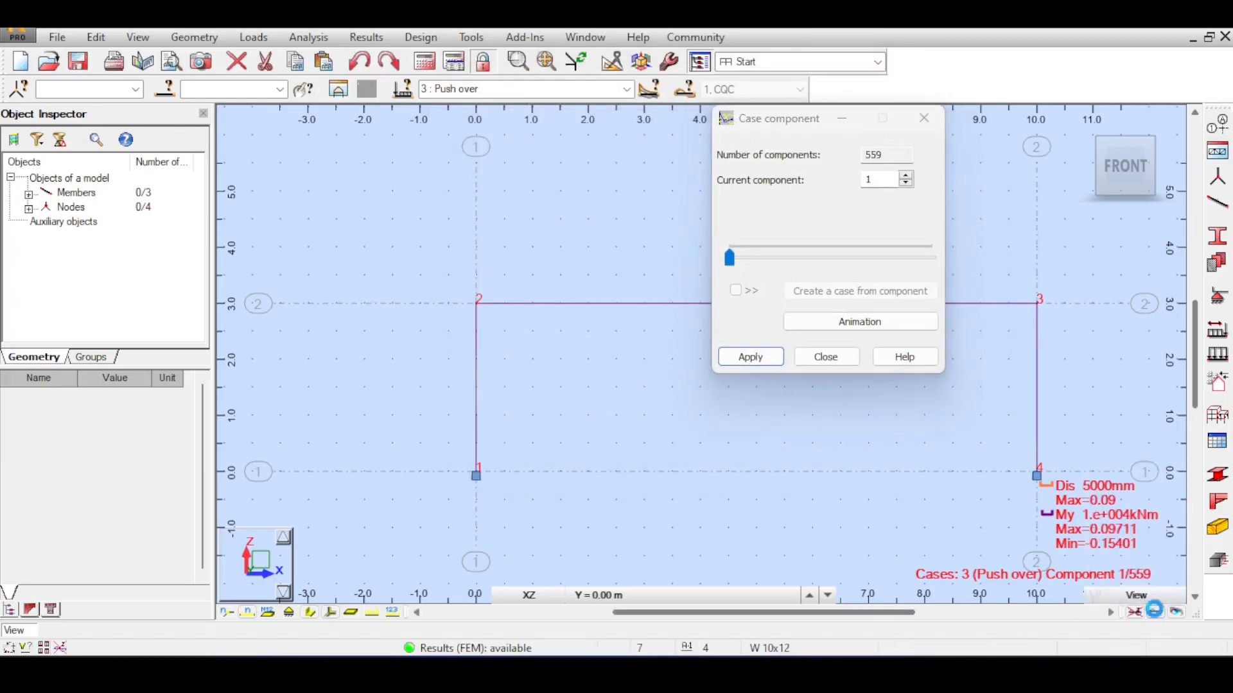
scroll(861, 425, down, 2)
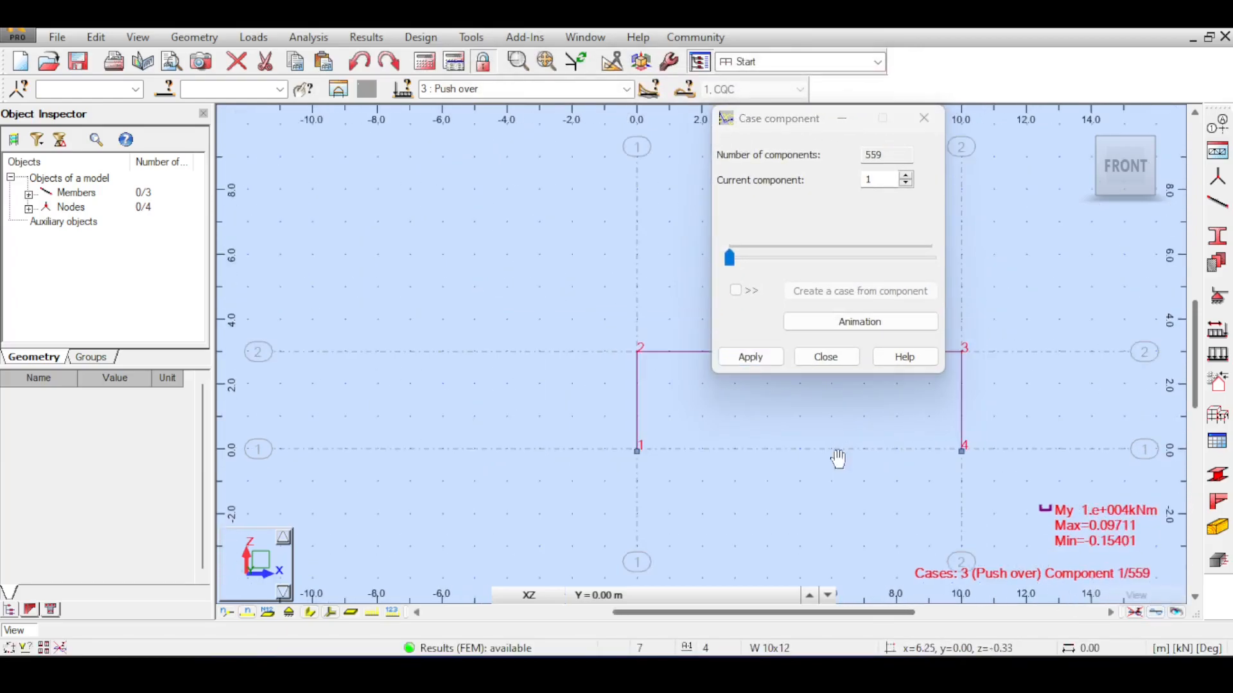
click(432, 45)
mouse_move(366, 37)
click(416, 118)
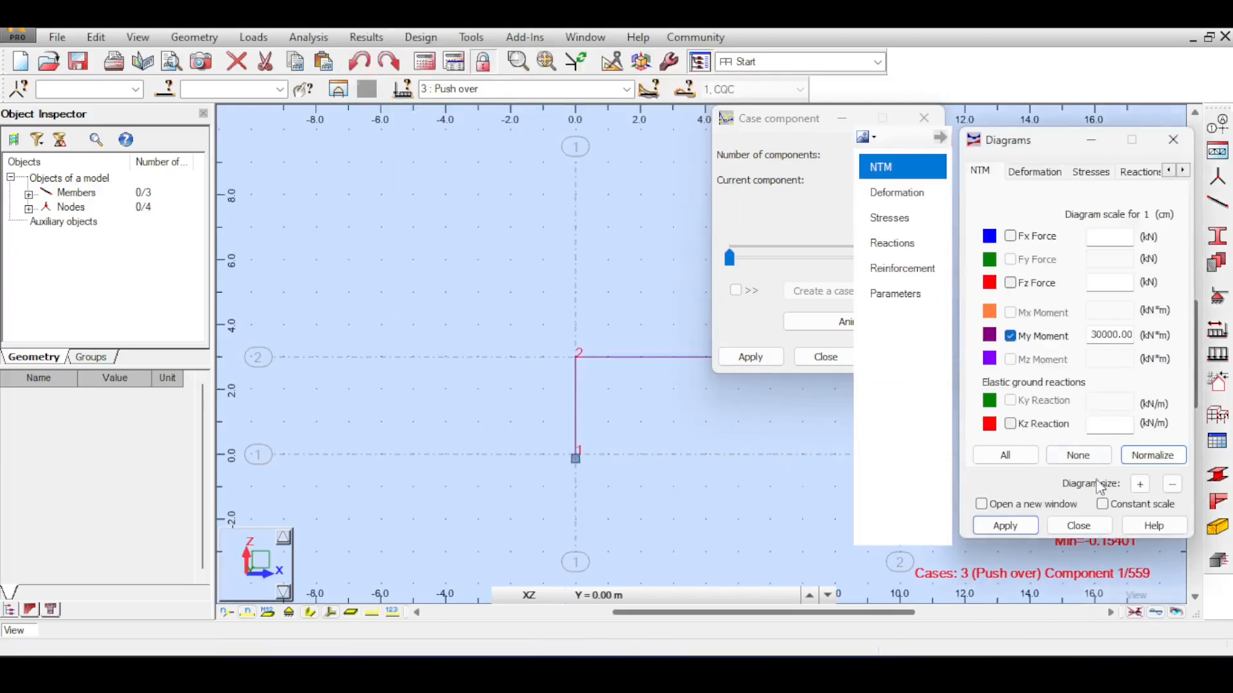
click(1167, 460)
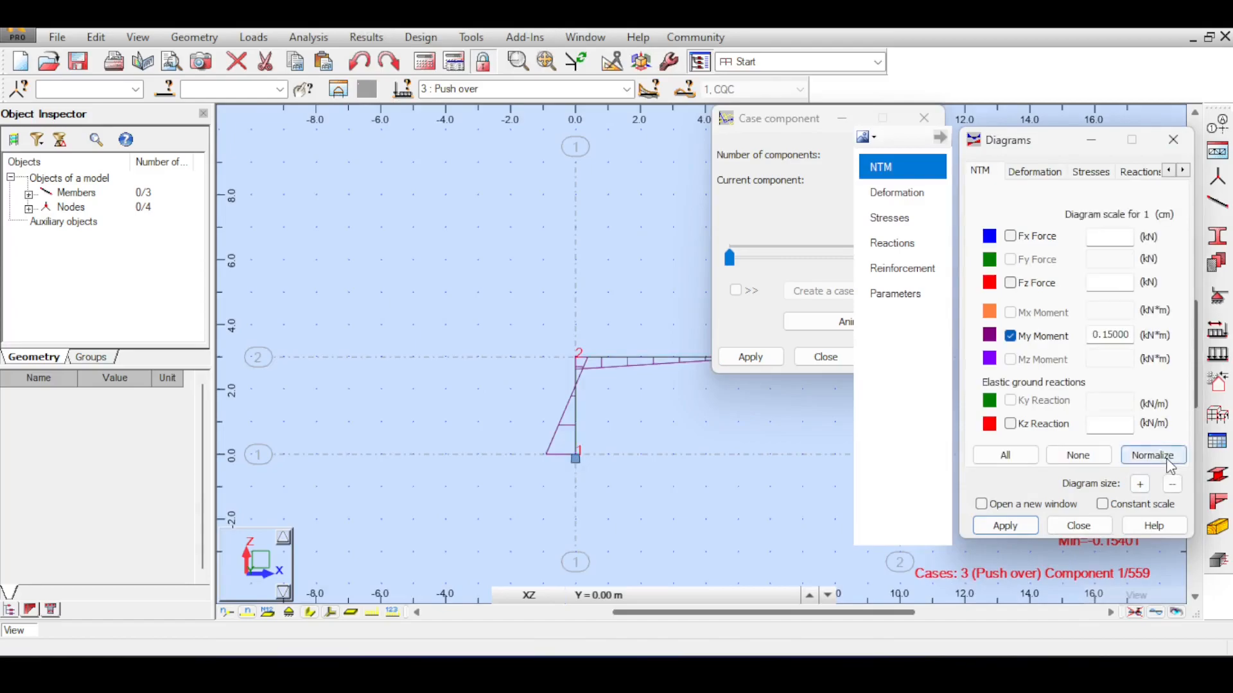
Step: Turn the deformation display back on beside the My moment diagram and normalize it for component 1 of the Push over case
middle_drag(527, 241, 494, 247)
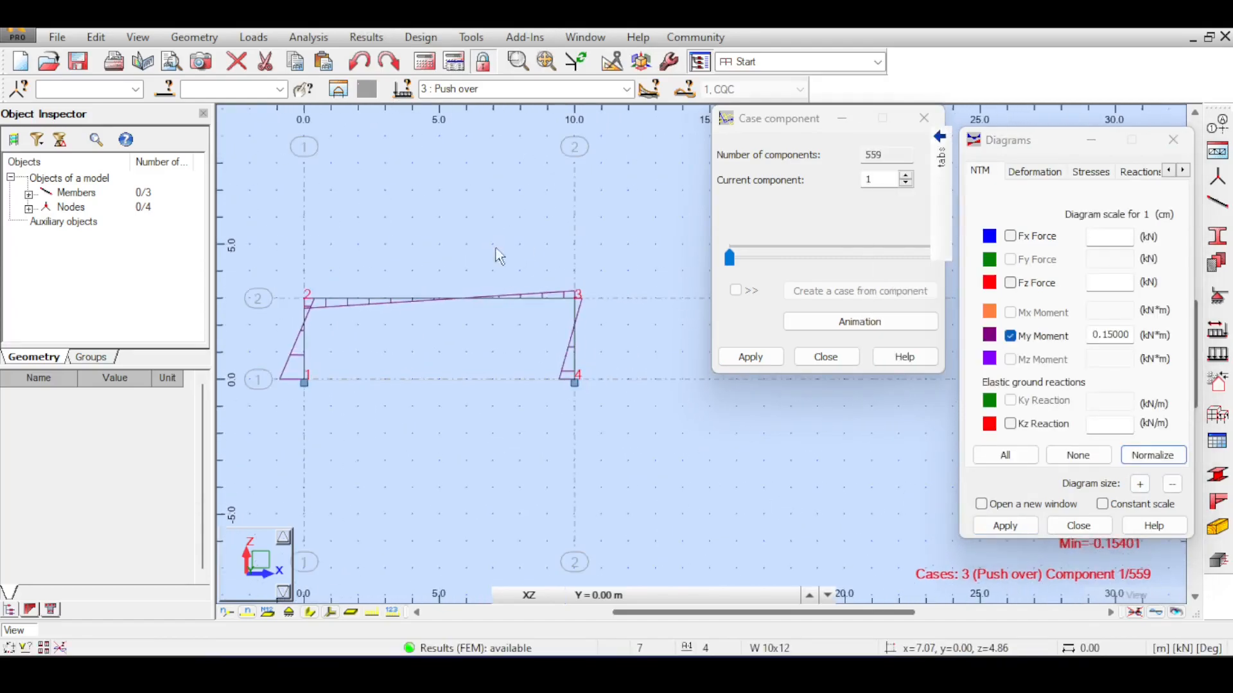
click(729, 259)
scroll(584, 270, up, 5)
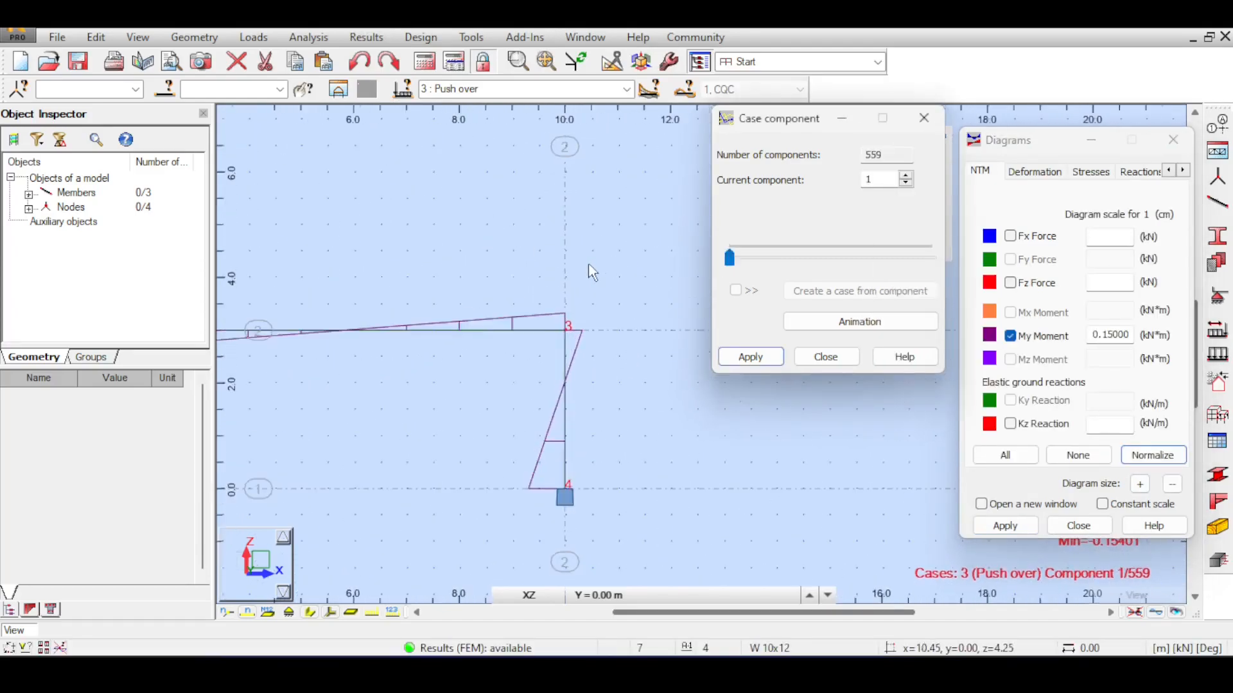
middle_drag(578, 297, 626, 186)
drag(1059, 152, 926, 134)
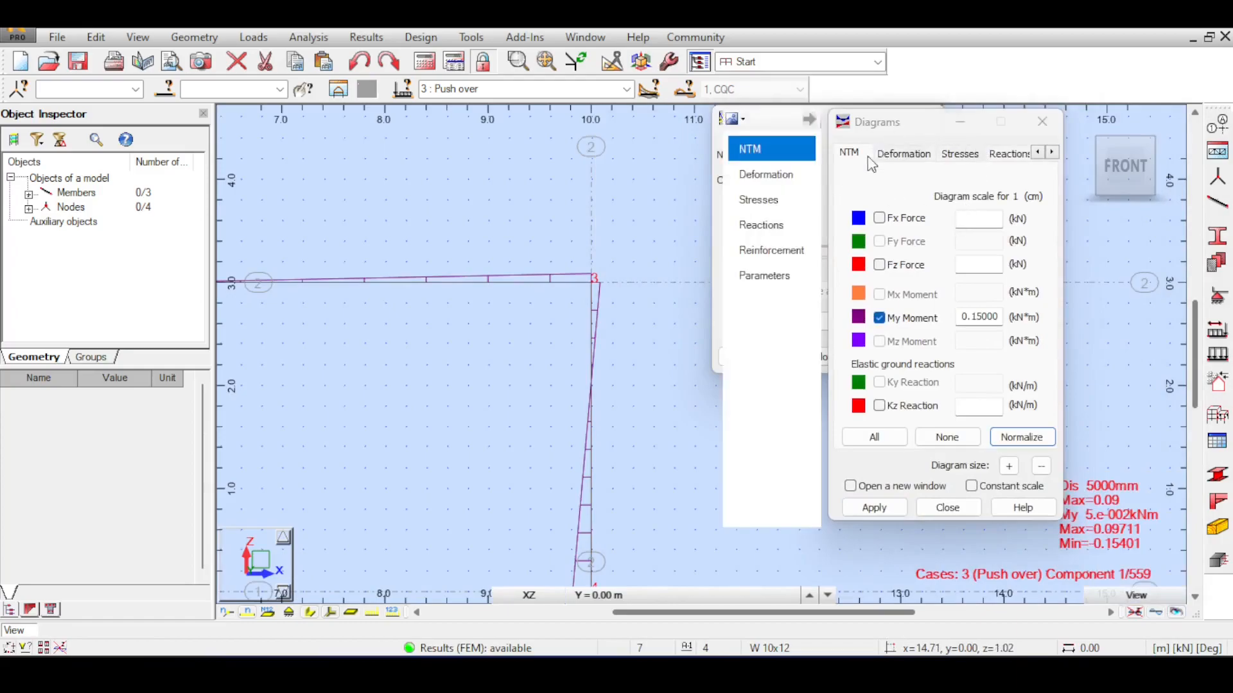
click(802, 180)
click(876, 216)
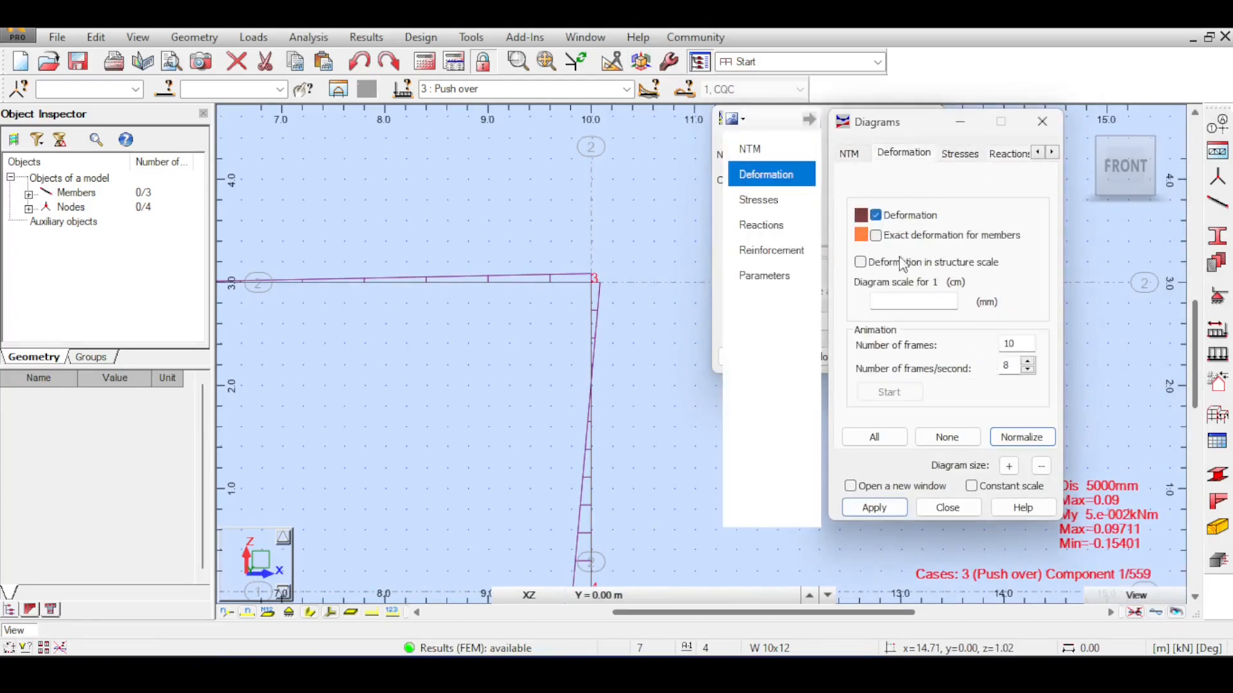
click(1011, 438)
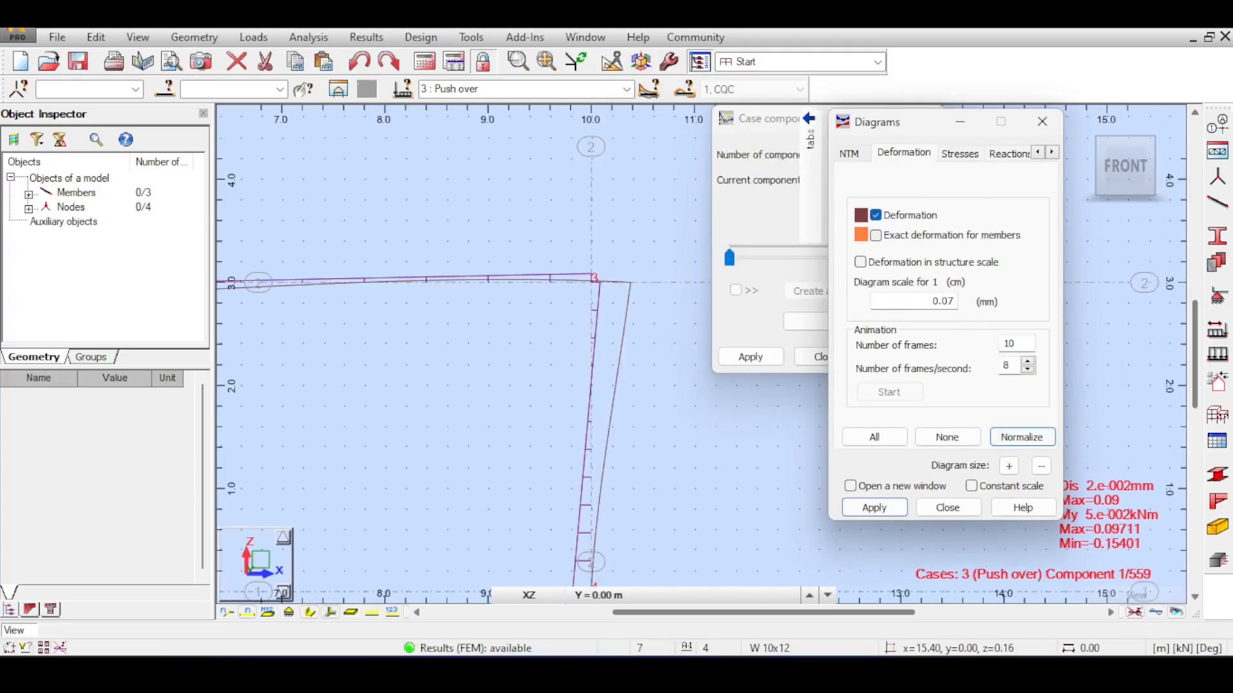
click(874, 511)
middle_drag(597, 238, 637, 190)
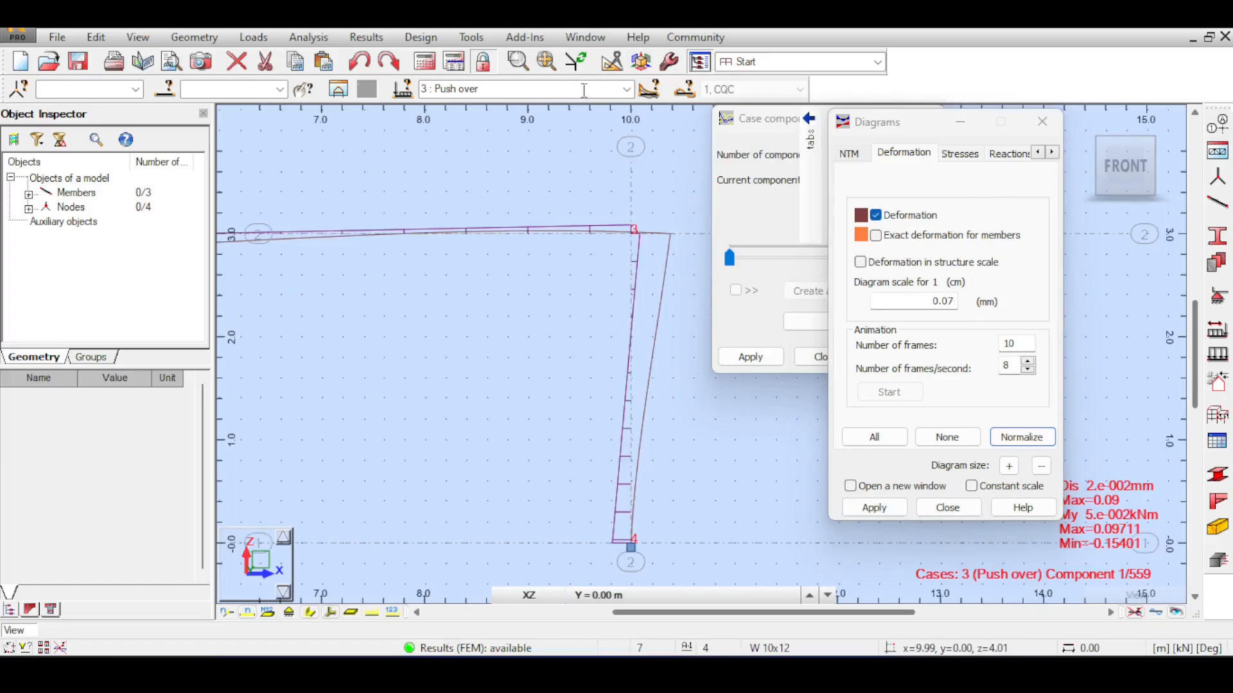
Step: Switch the results to the Push over+ case and normalize both its deformation and its My moment diagram
click(622, 87)
click(626, 90)
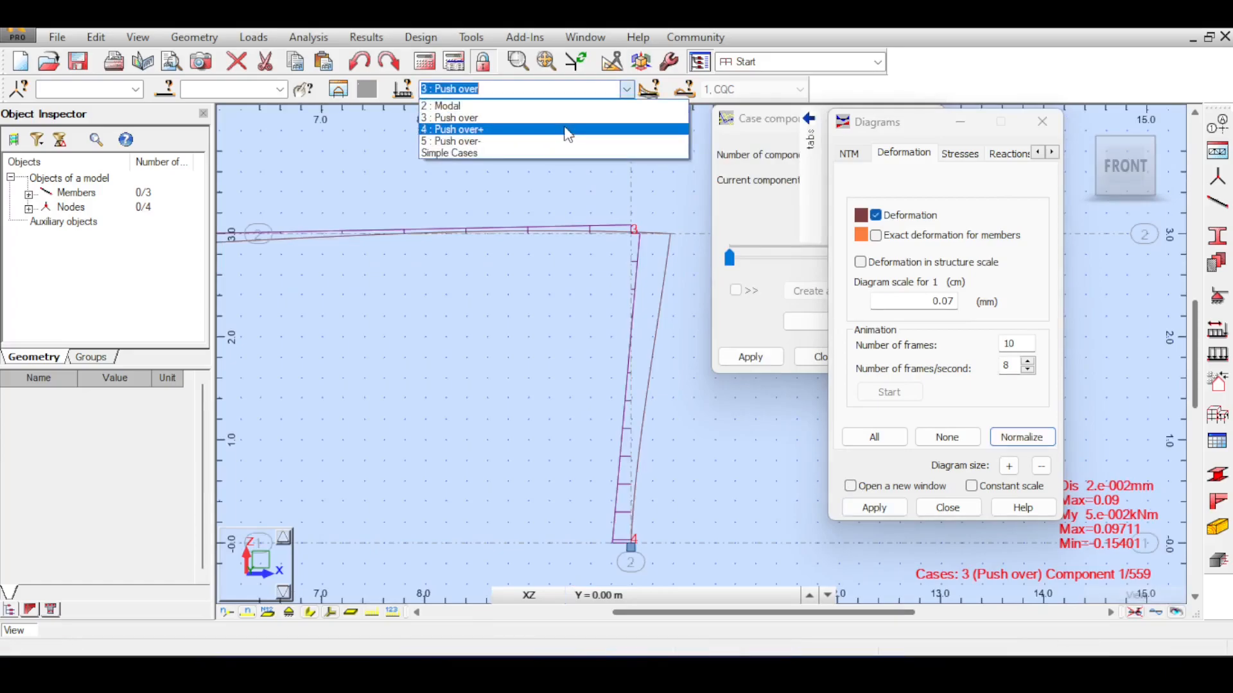
click(565, 129)
click(1022, 437)
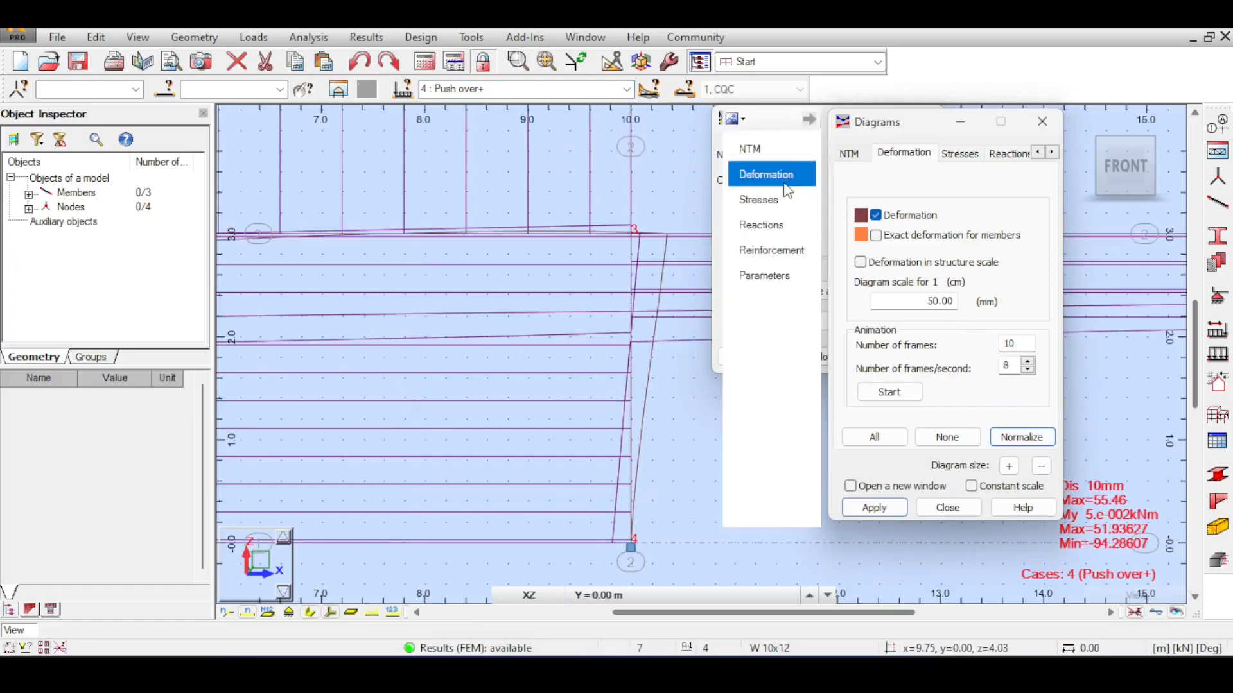
click(791, 154)
click(1022, 437)
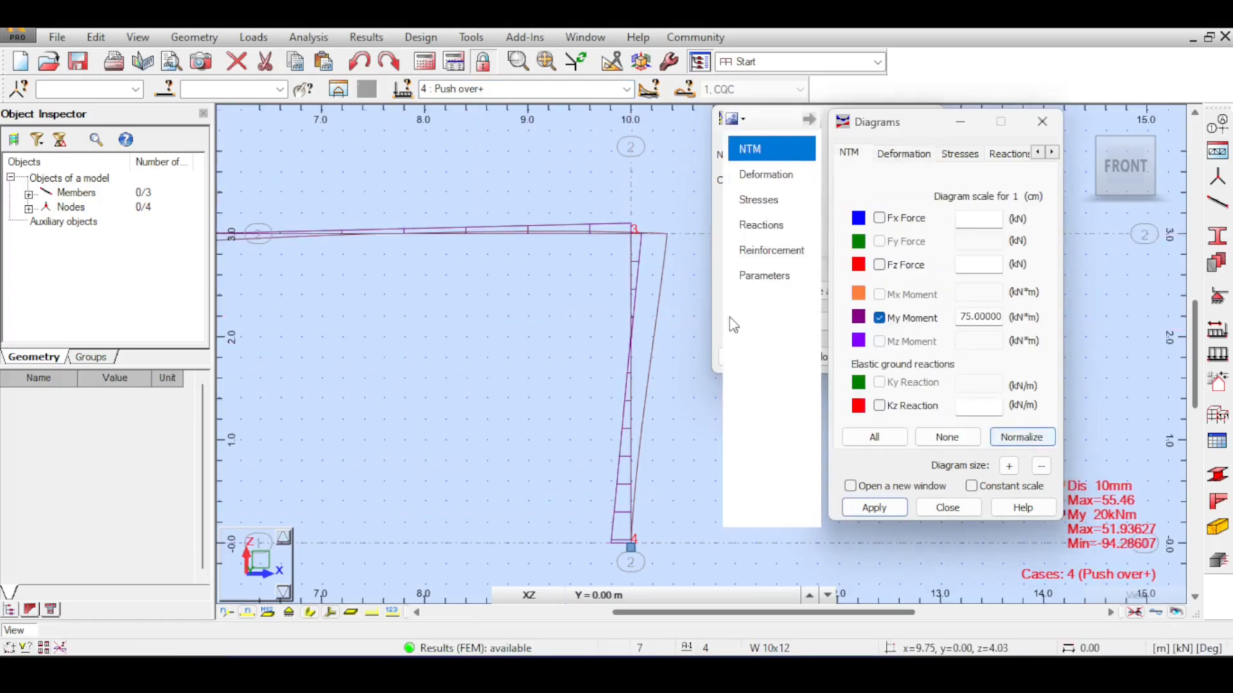
Step: Return to the Push over case, advance its results from component 1 to 5, and move the dialogs clear of the result summary
click(626, 90)
click(578, 119)
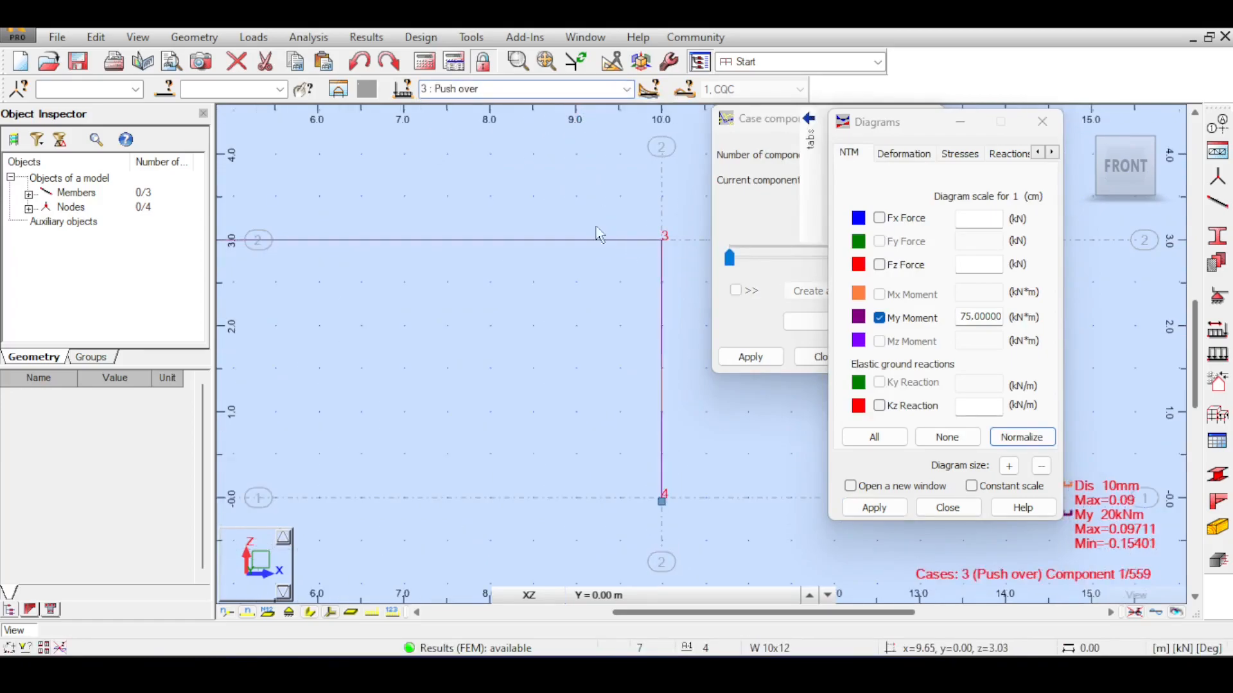
drag(762, 124, 668, 121)
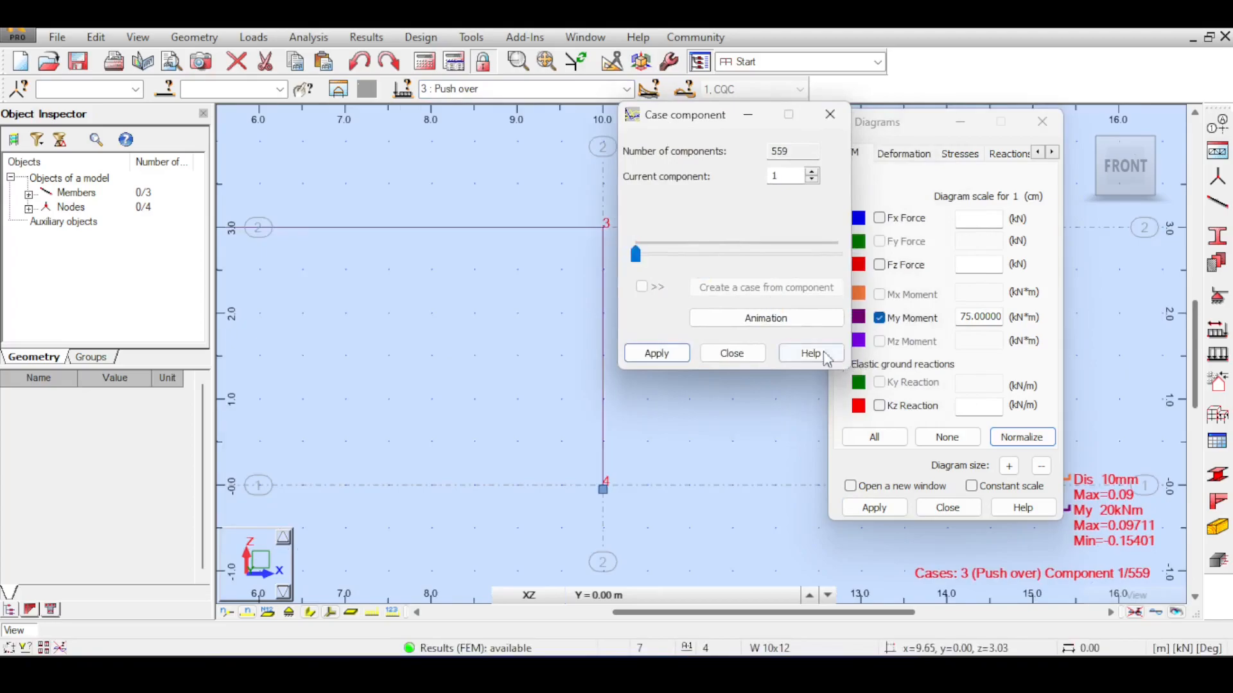
click(812, 173)
click(812, 173)
click(813, 172)
click(813, 173)
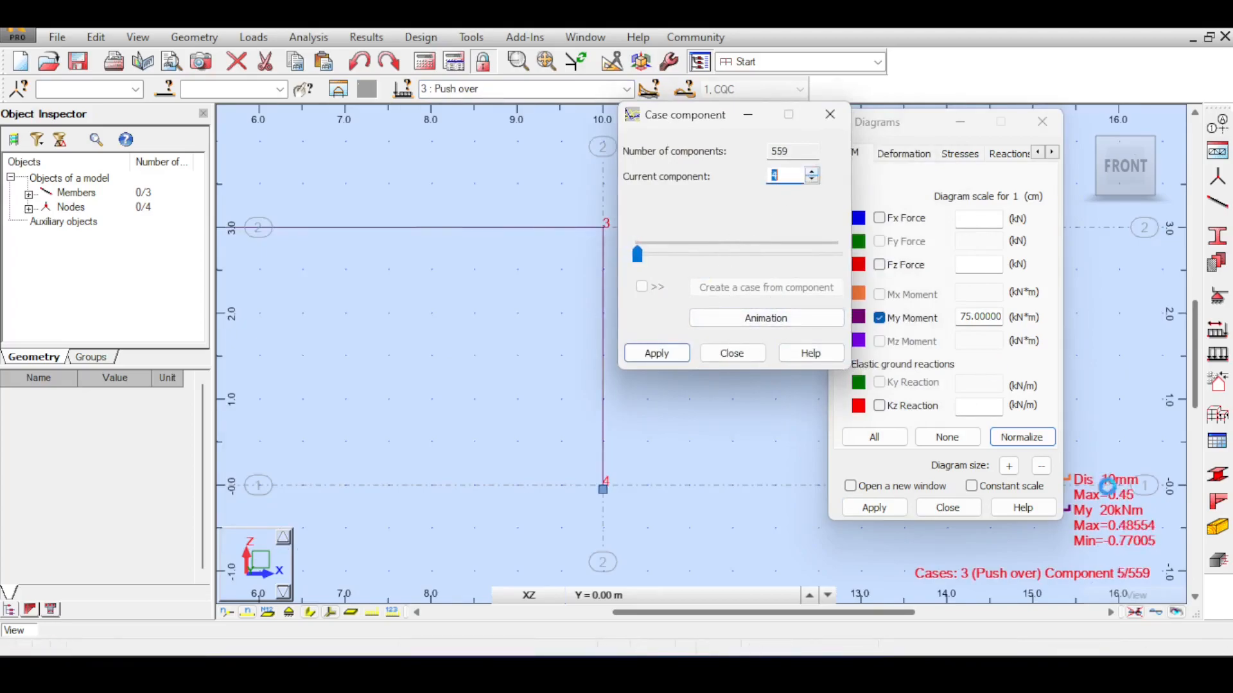
drag(919, 133, 830, 144)
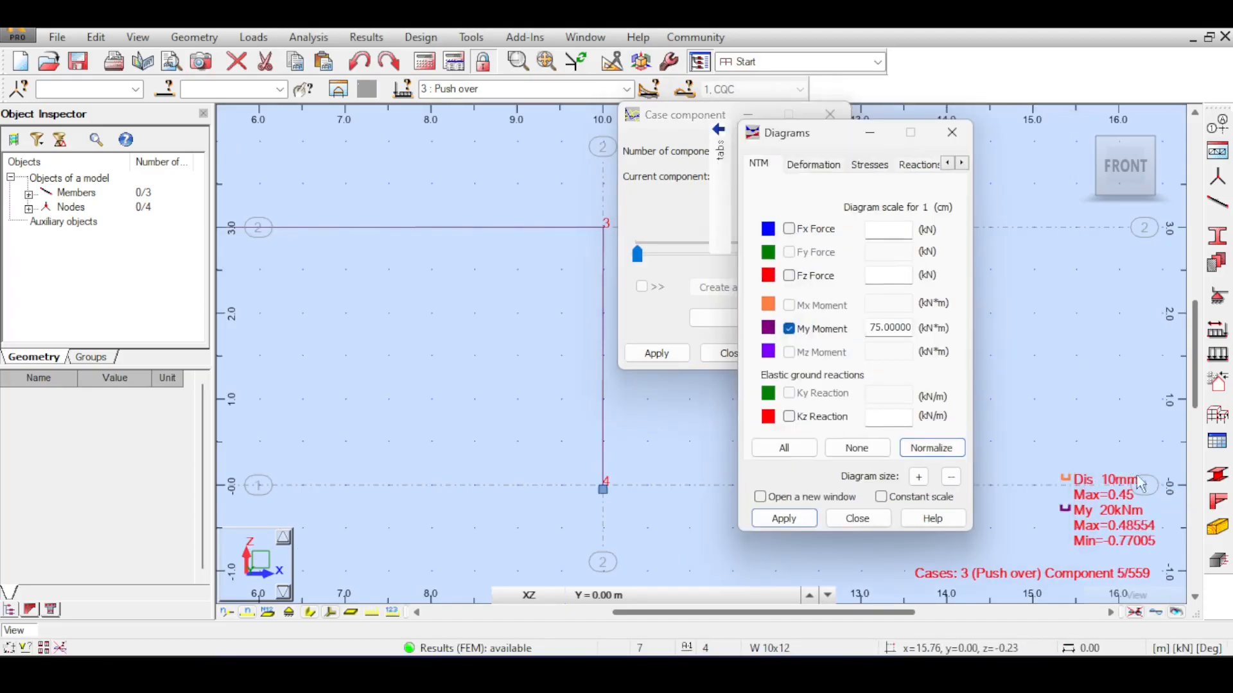
Step: Advance the Push over case through components 116 and 338 to 559, and examine the moments and deformation over the whole frame
click(671, 254)
drag(671, 254, 676, 254)
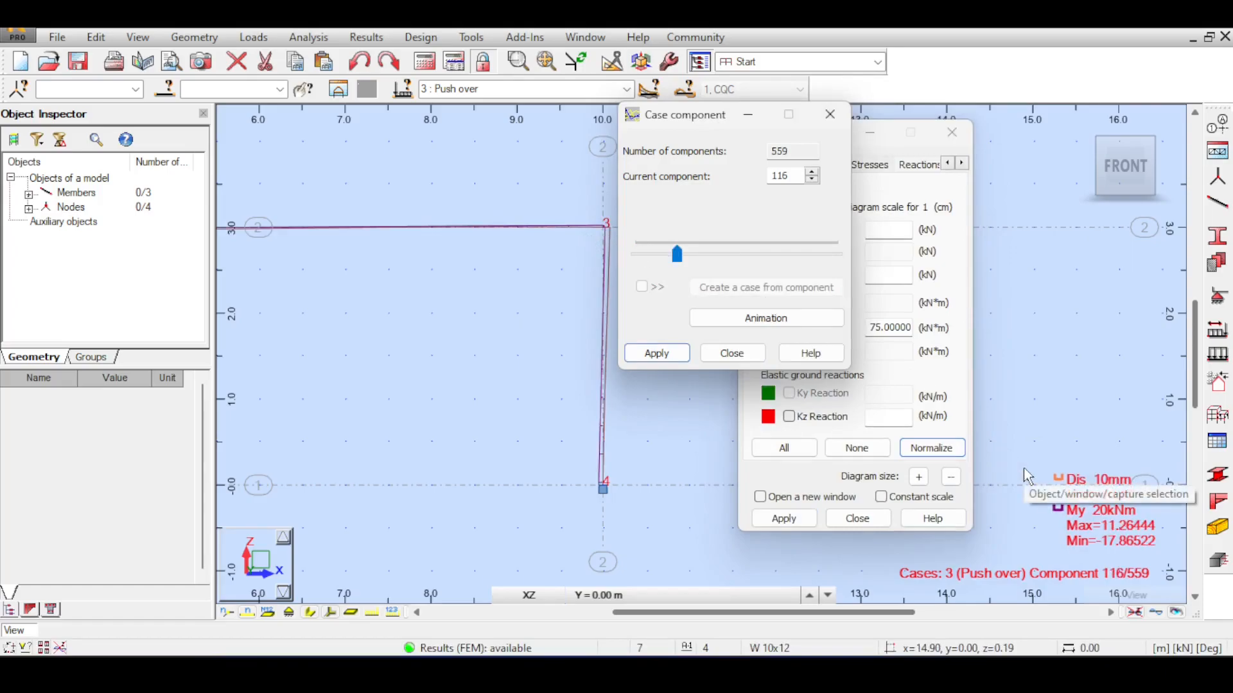
click(711, 257)
click(750, 256)
drag(719, 124, 811, 153)
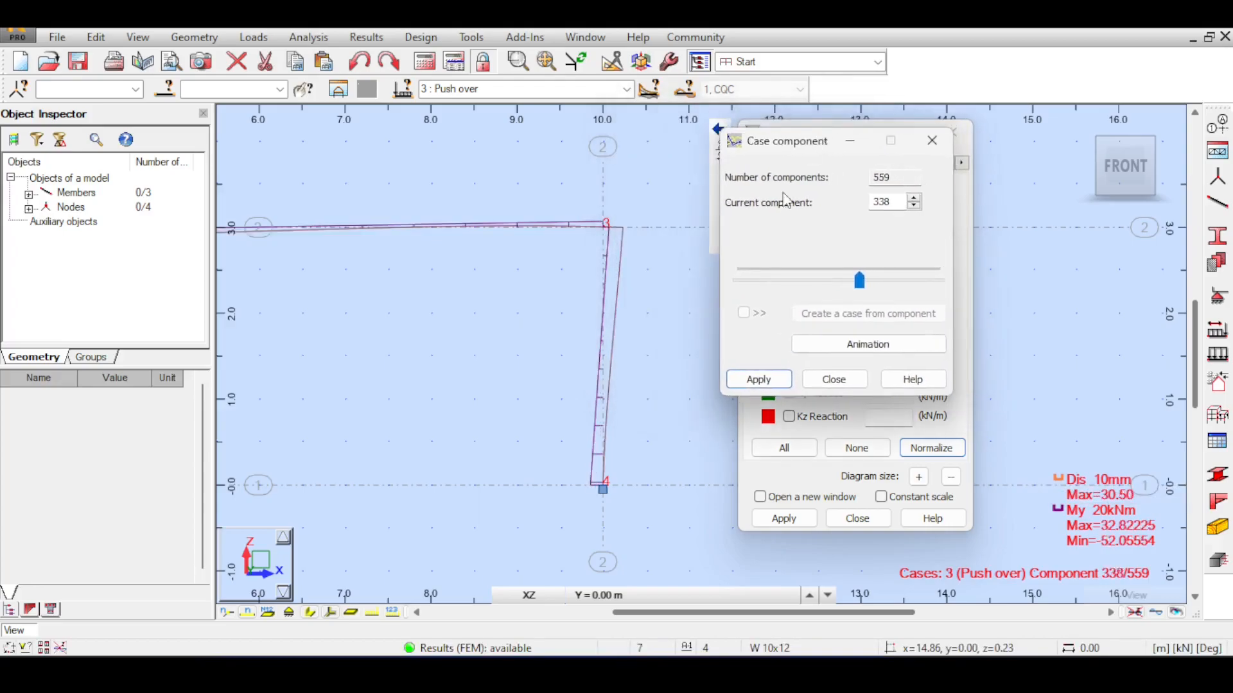
click(906, 283)
click(906, 283)
click(915, 283)
click(928, 280)
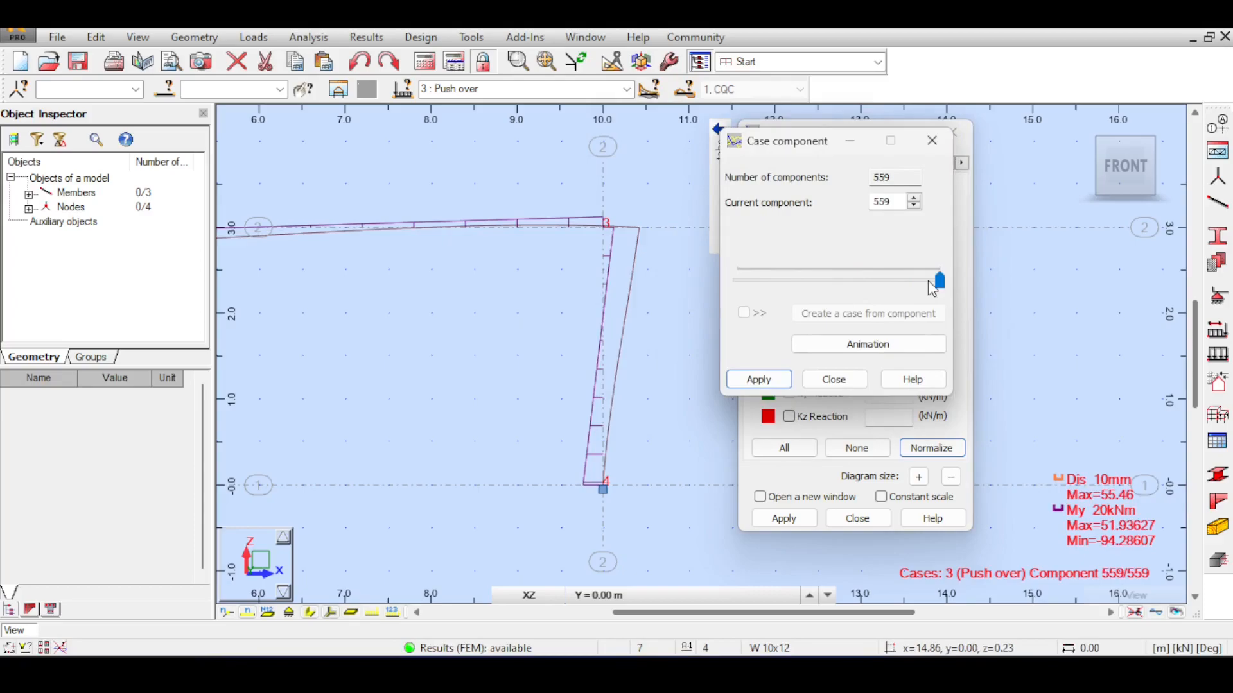
scroll(624, 286, down, 2)
mouse_move(628, 247)
middle_down()
mouse_move(704, 253)
mouse_move(615, 264)
middle_up()
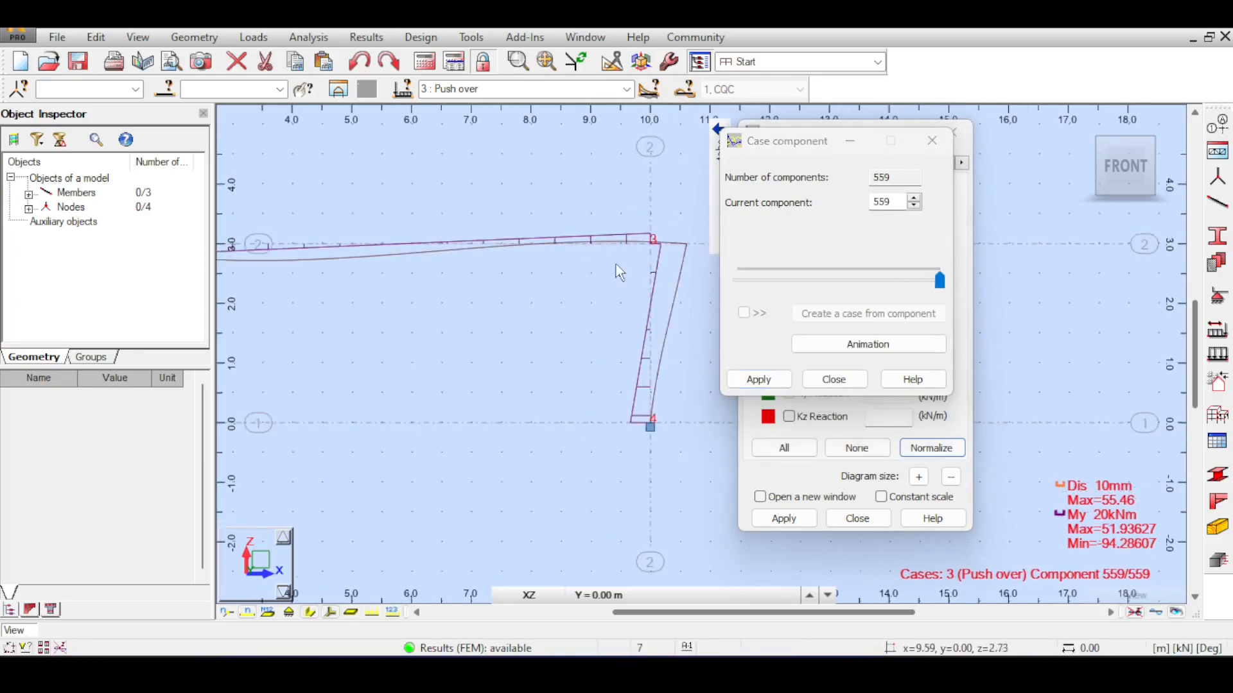
click(677, 283)
scroll(504, 256, down, 2)
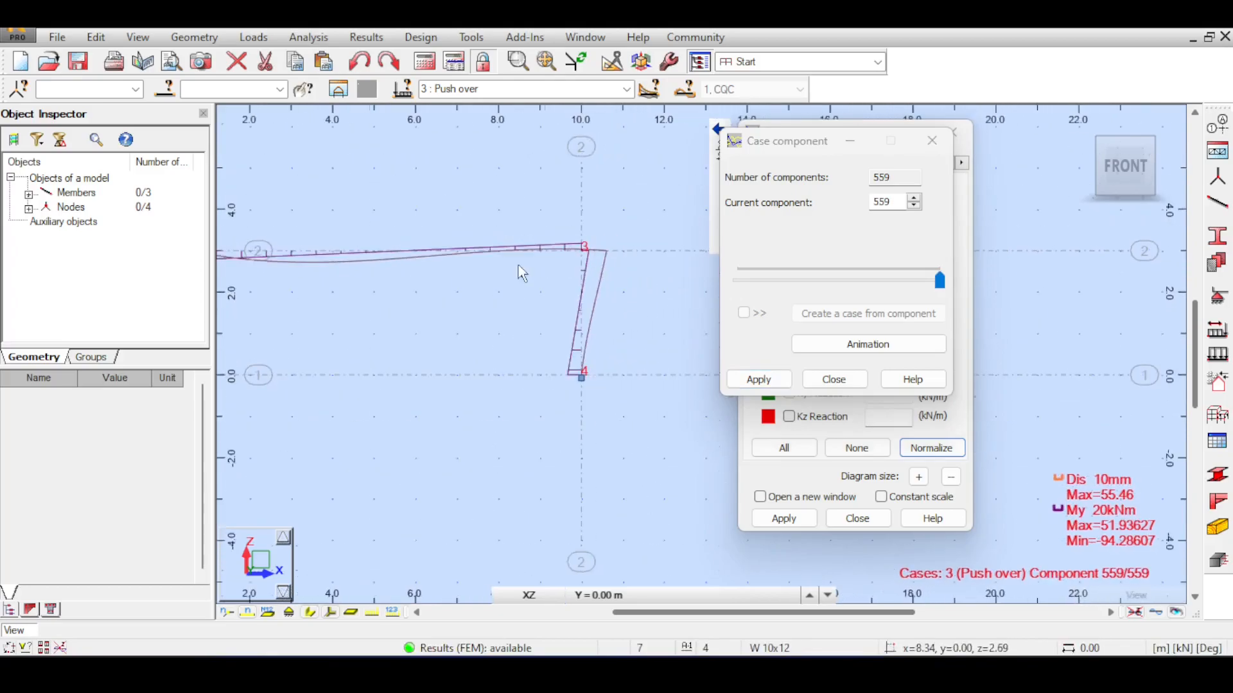
scroll(529, 270, down, 2)
middle_drag(546, 202, 601, 213)
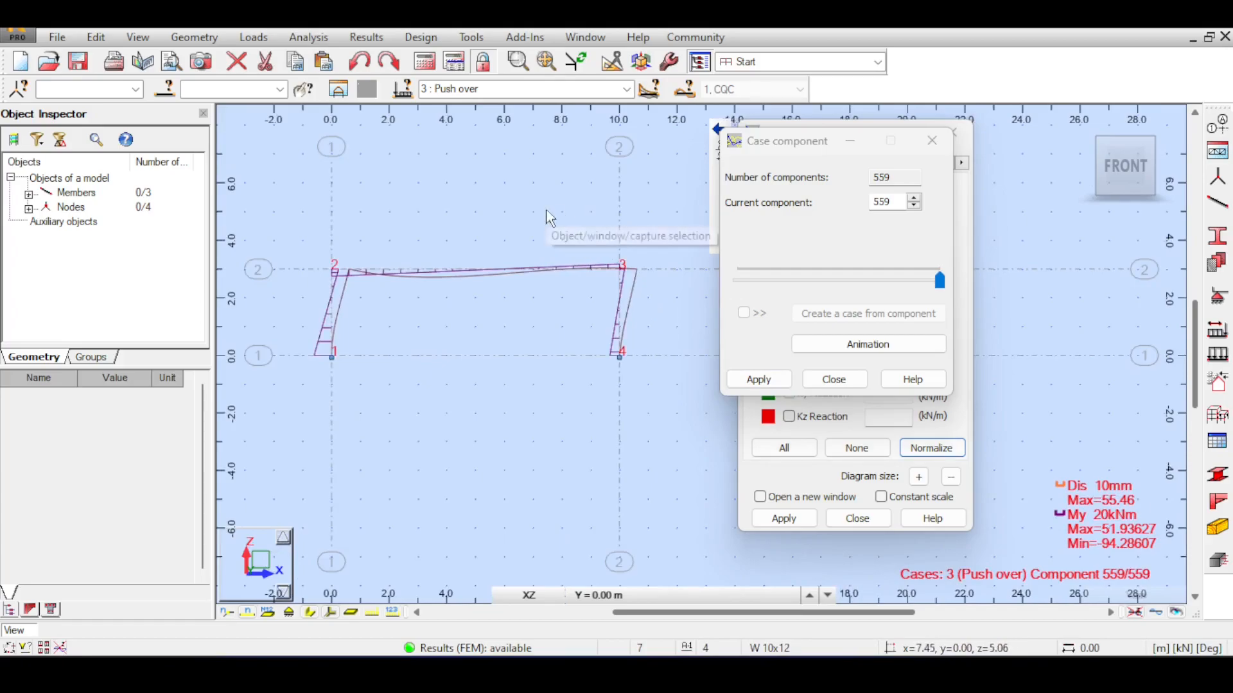
Step: Reopen the Push over case's parameters, recalculate the analysis, and close the case component dialog
click(448, 68)
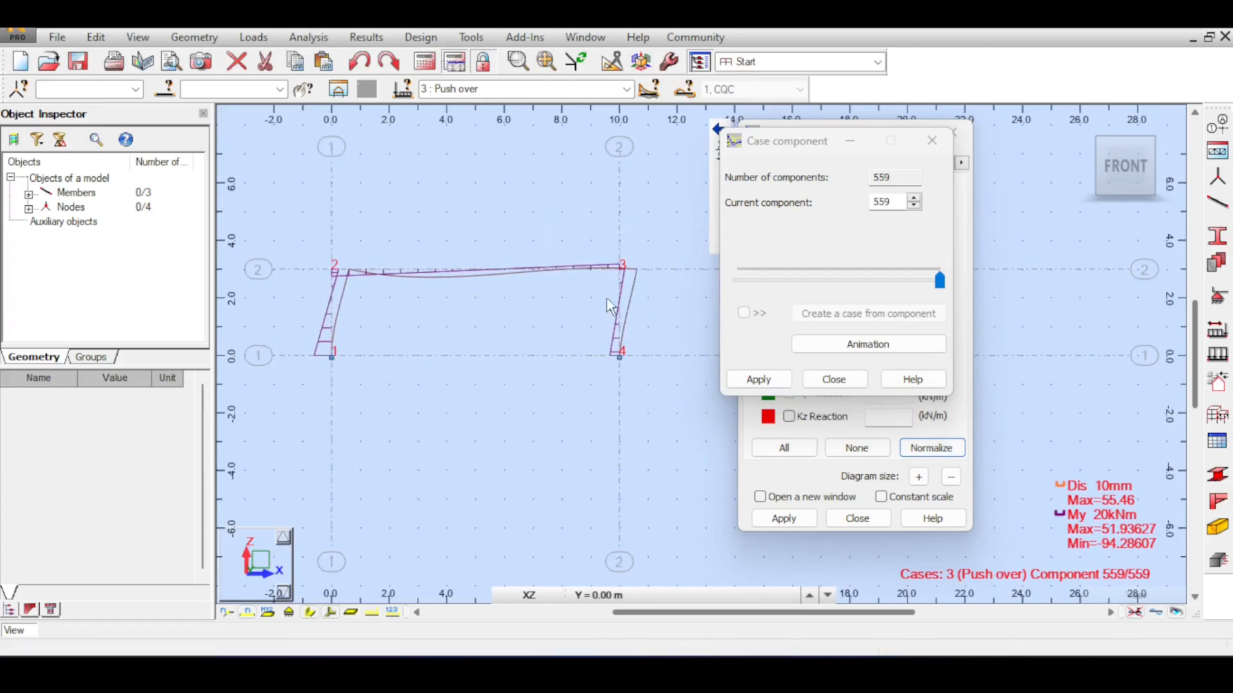
double_click(522, 163)
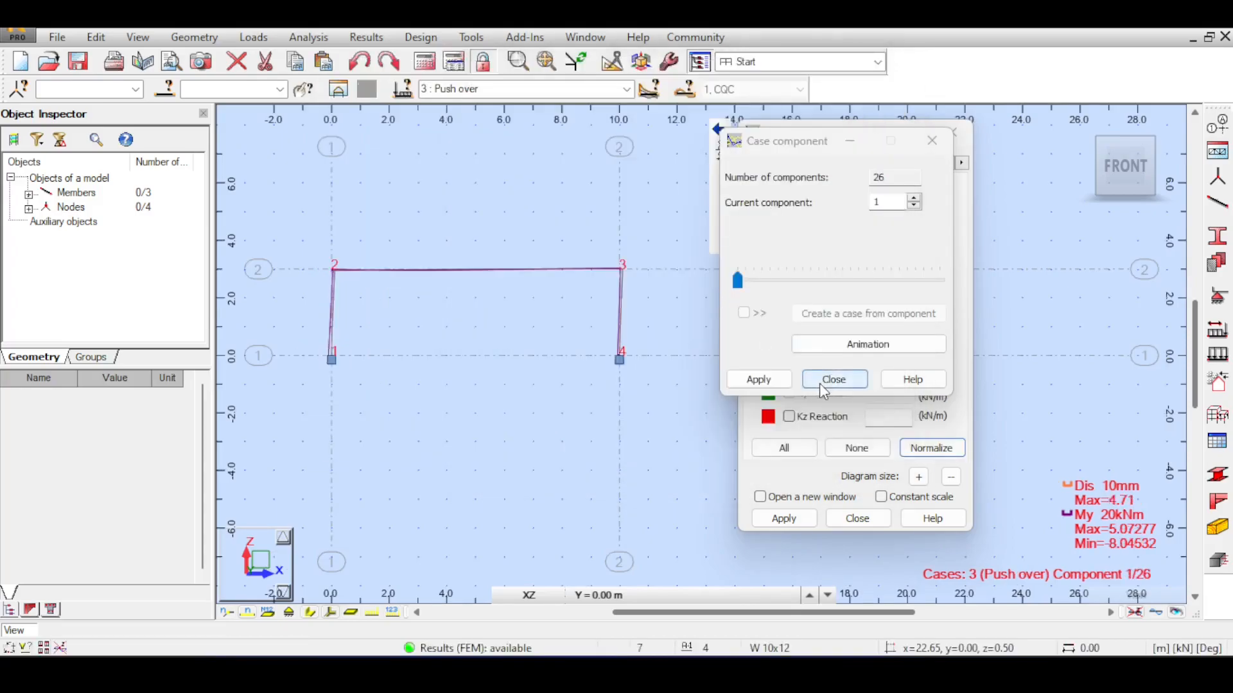
click(832, 379)
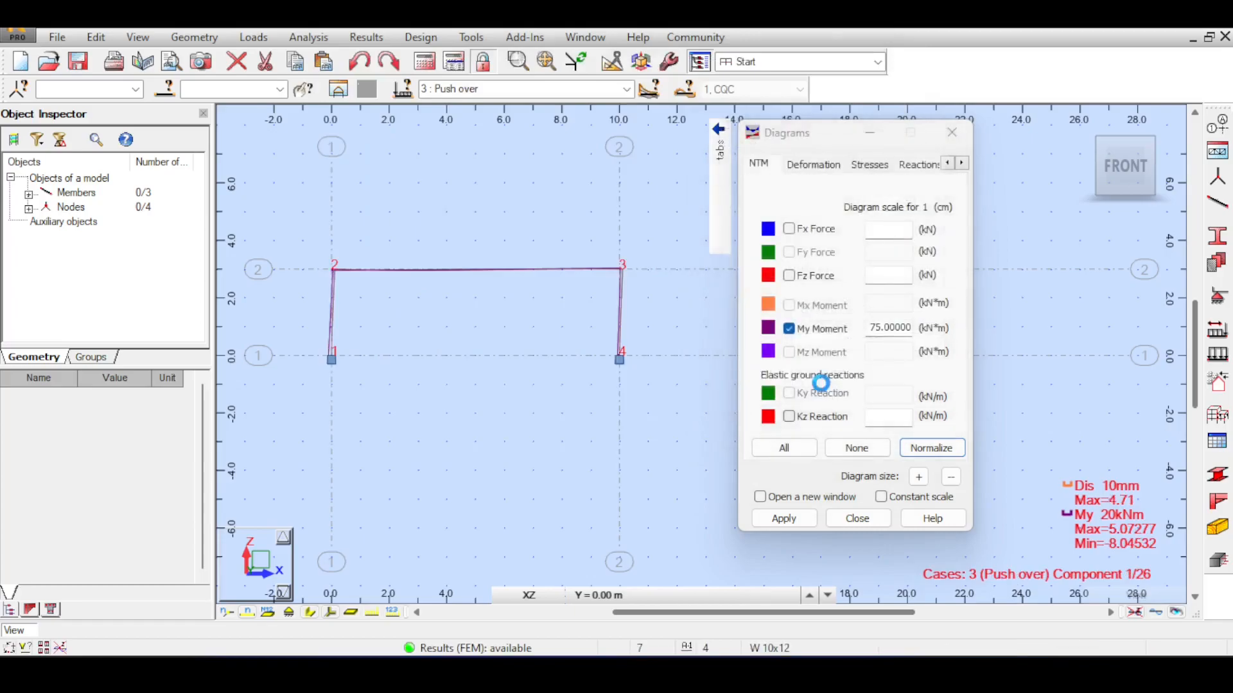
Step: Check the maximum displacement set for the recalculated Push over case, and close the analysis type settings
click(456, 62)
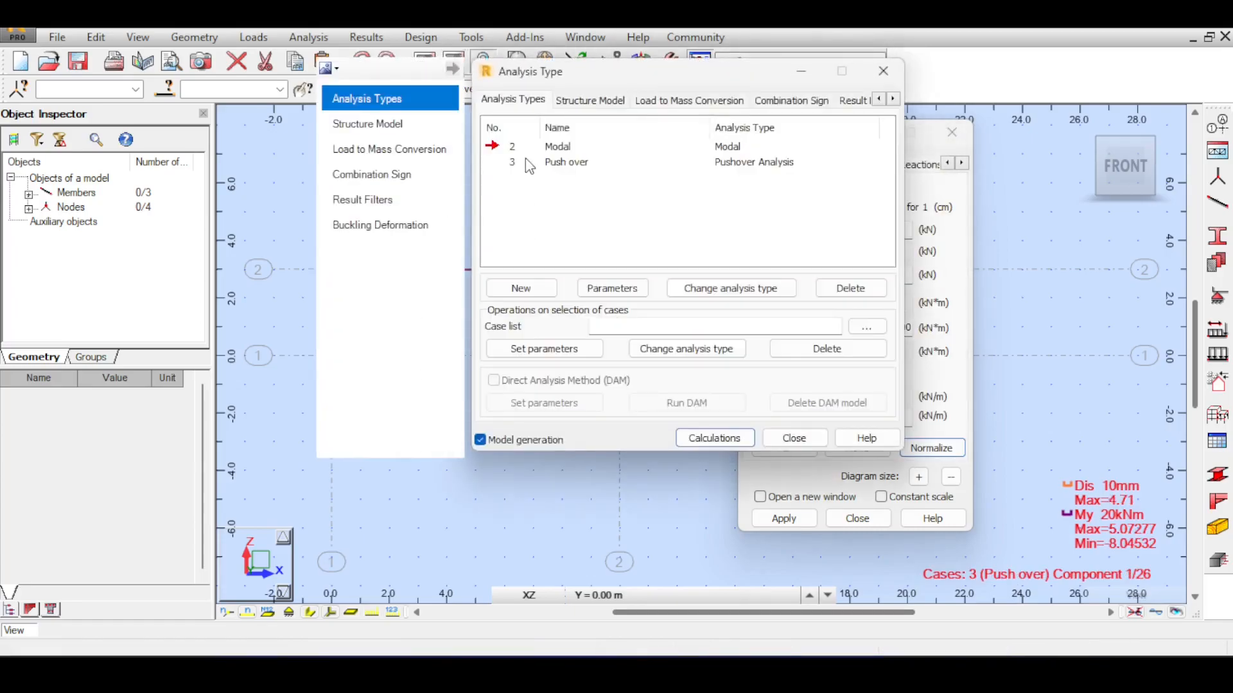
double_click(516, 165)
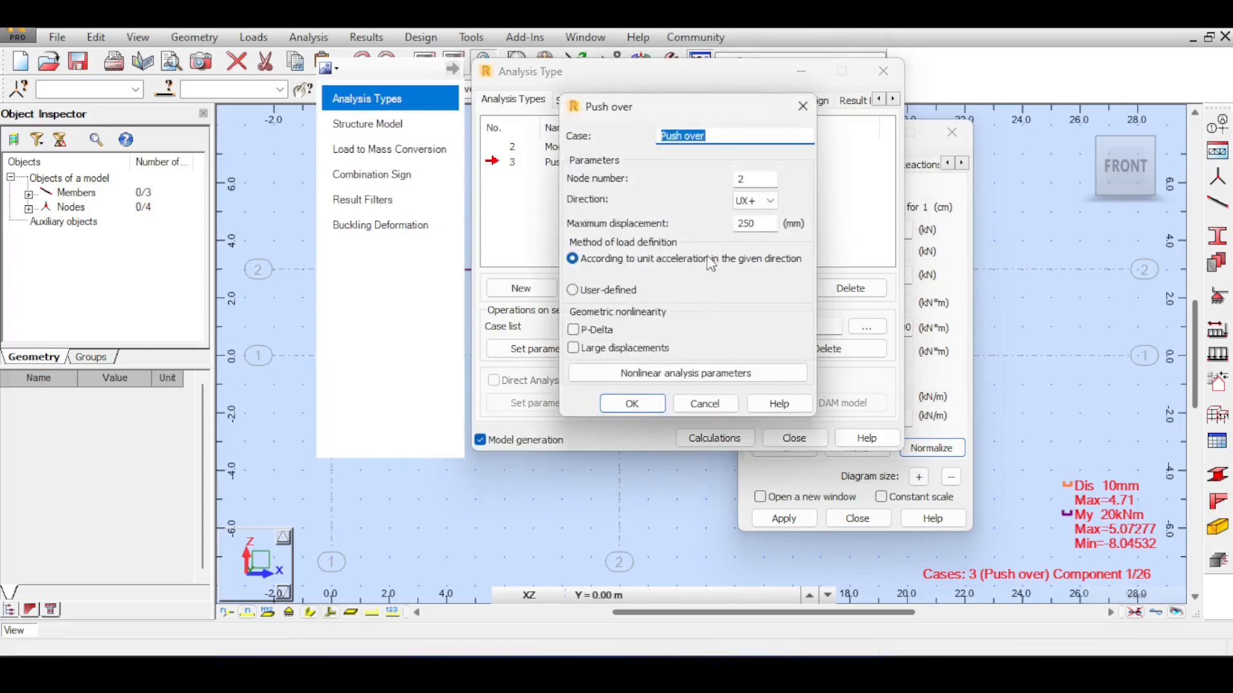
click(762, 222)
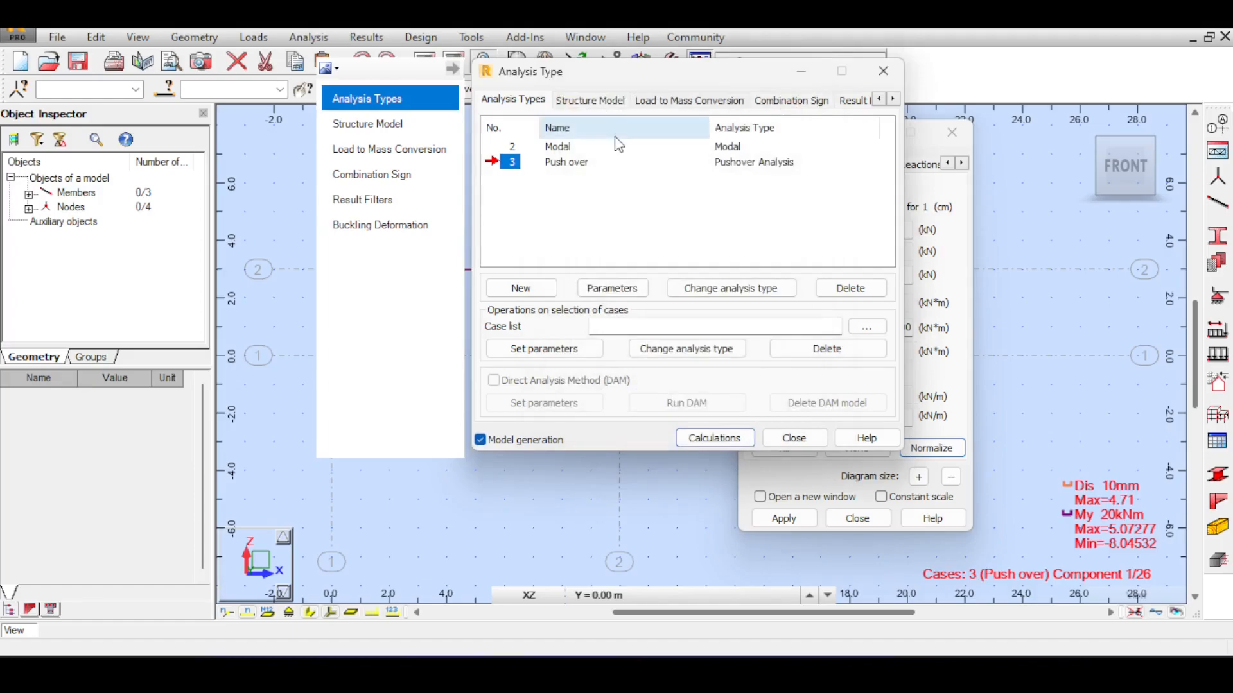
drag(610, 71, 883, 83)
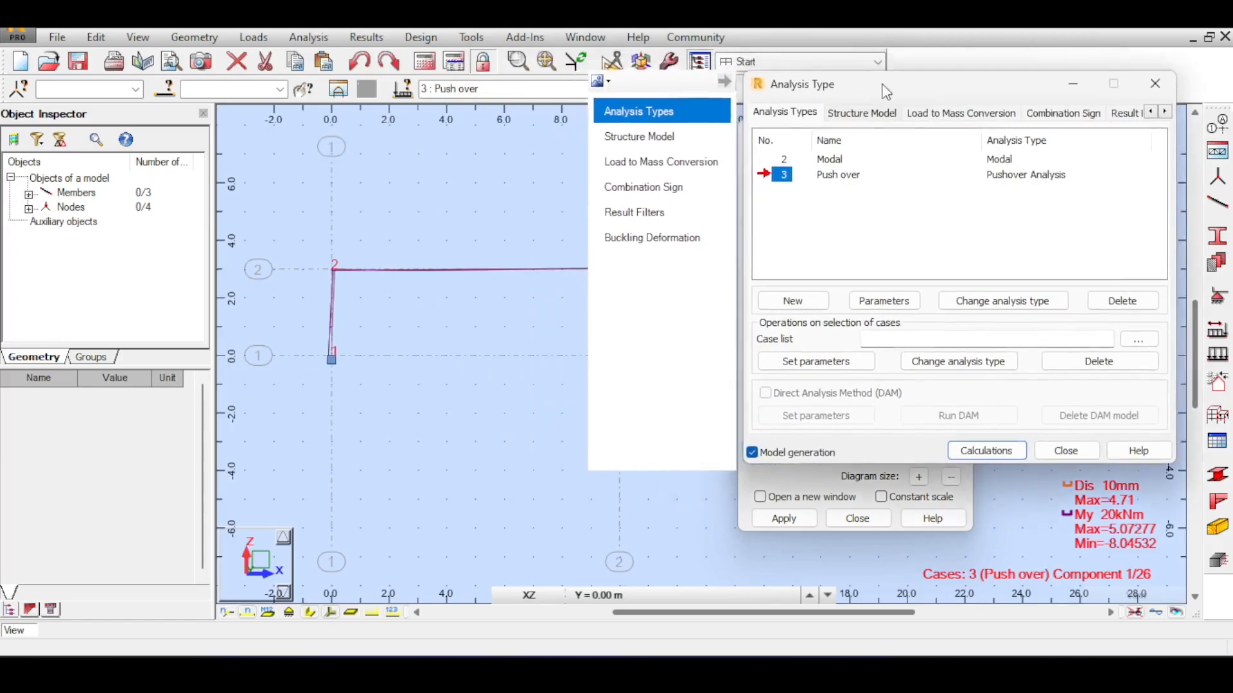
click(1156, 83)
Step: Reopen the Push over case's component selection at component 1 and move both result dialogs clear of the frame
drag(825, 132, 900, 113)
click(649, 88)
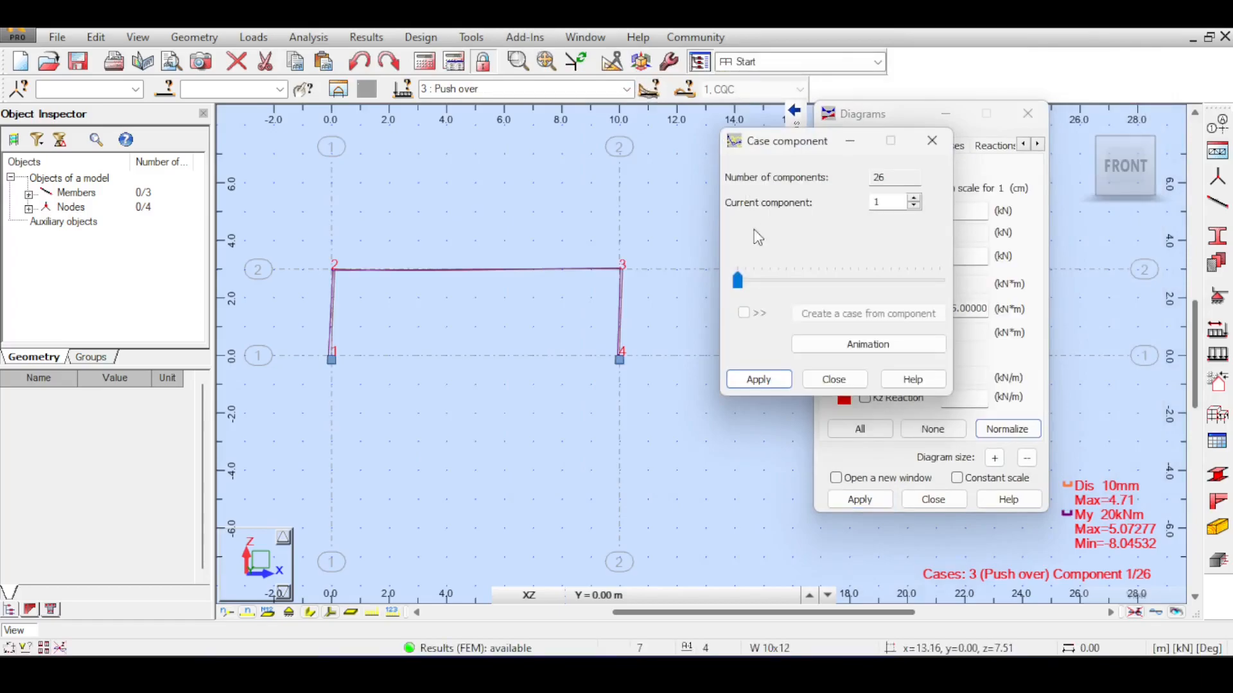
click(475, 89)
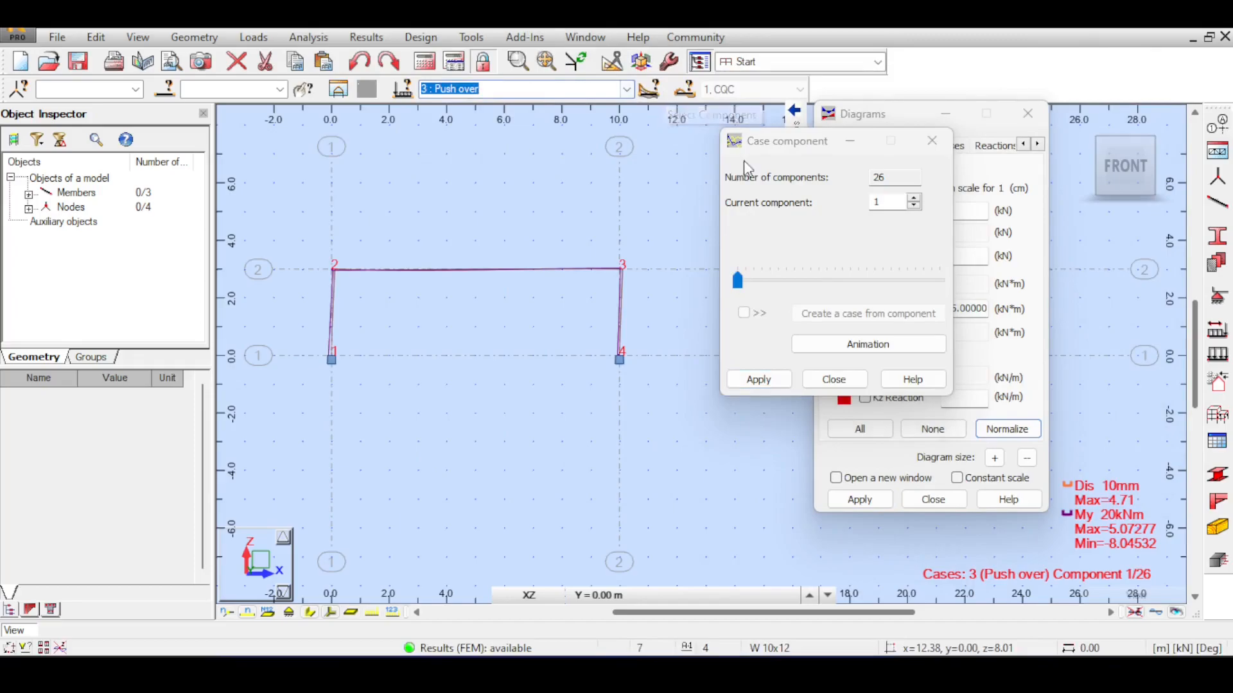
drag(763, 145, 680, 127)
click(679, 264)
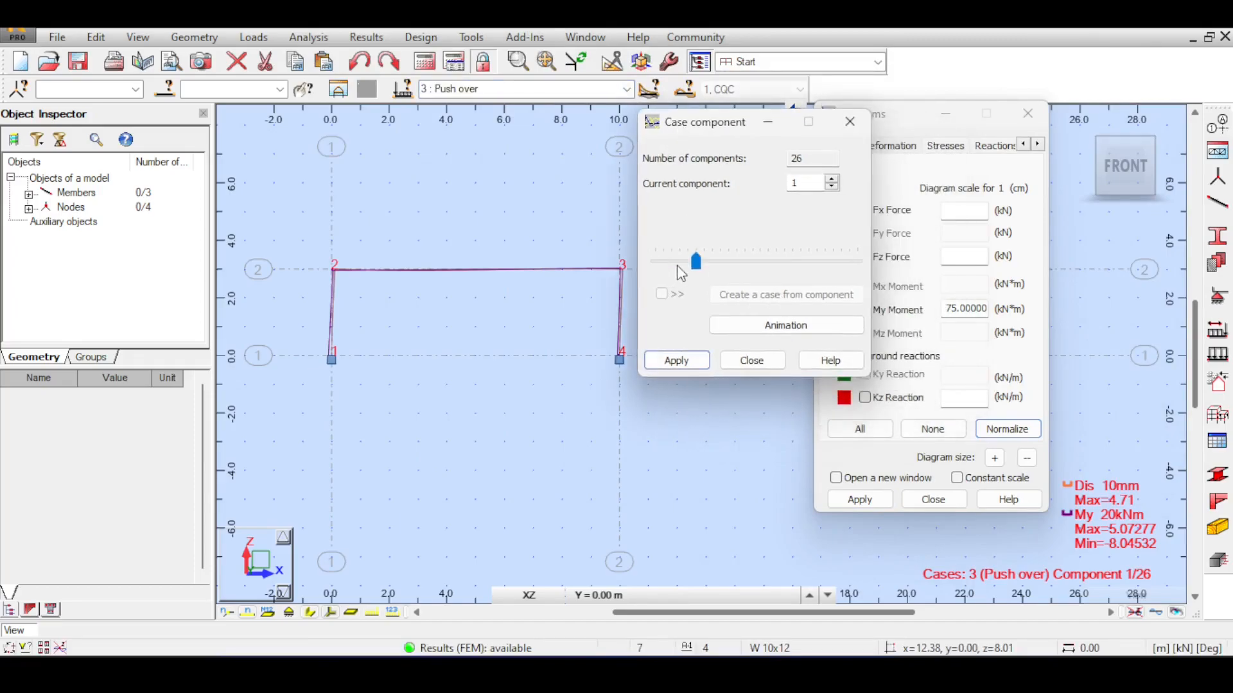
click(661, 264)
Step: Advance the Push over case one component at a time from 1 to 9, examining the moments and deformation around node 2
scroll(581, 272, up, 5)
middle_drag(274, 180, 551, 200)
middle_drag(407, 201, 591, 201)
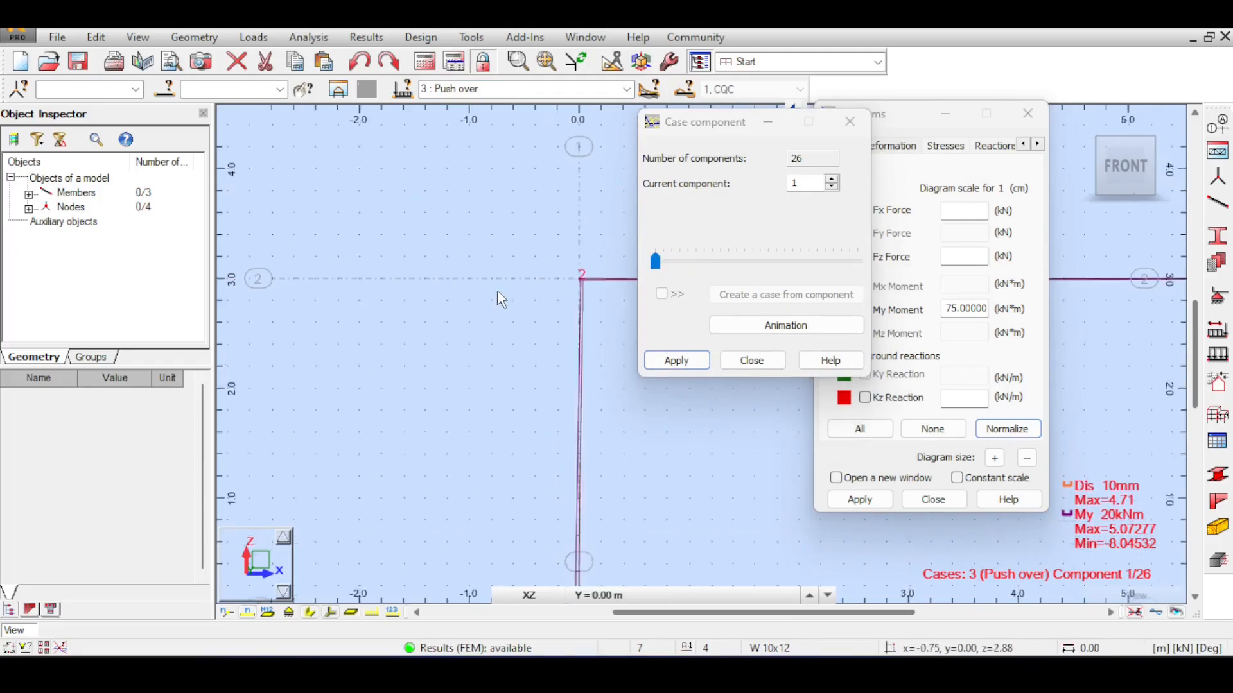
scroll(500, 292, up, 2)
click(832, 181)
click(833, 180)
click(833, 181)
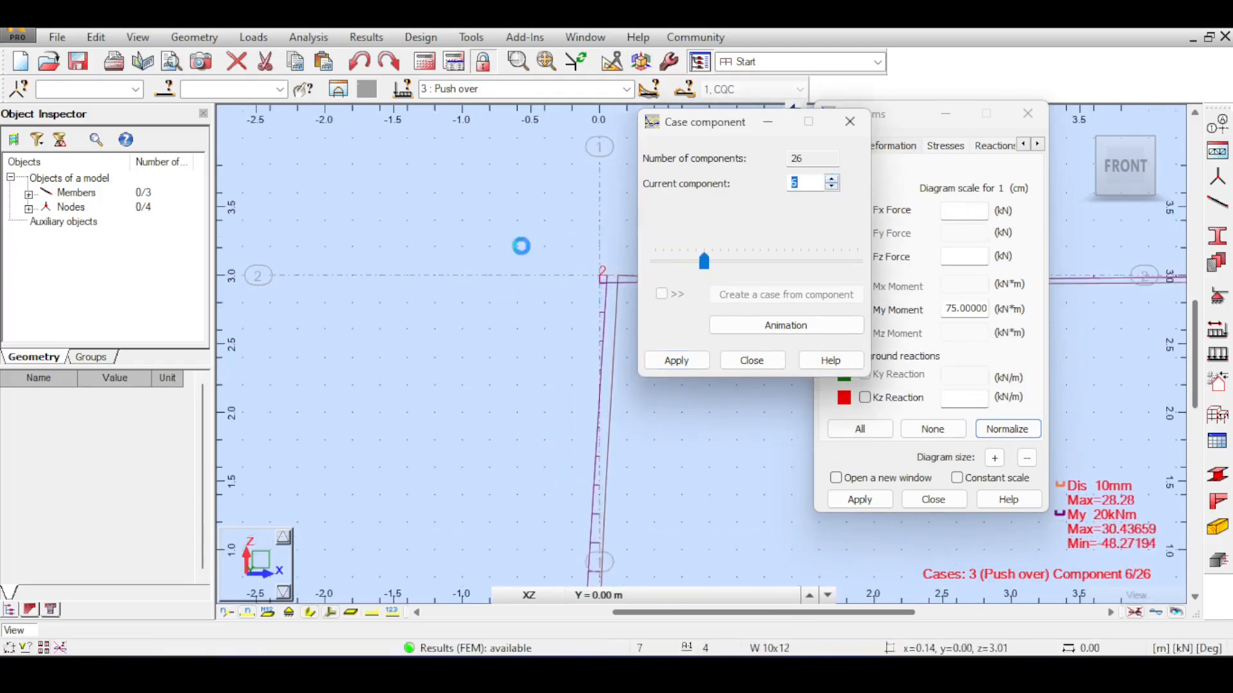
middle_drag(615, 267, 515, 258)
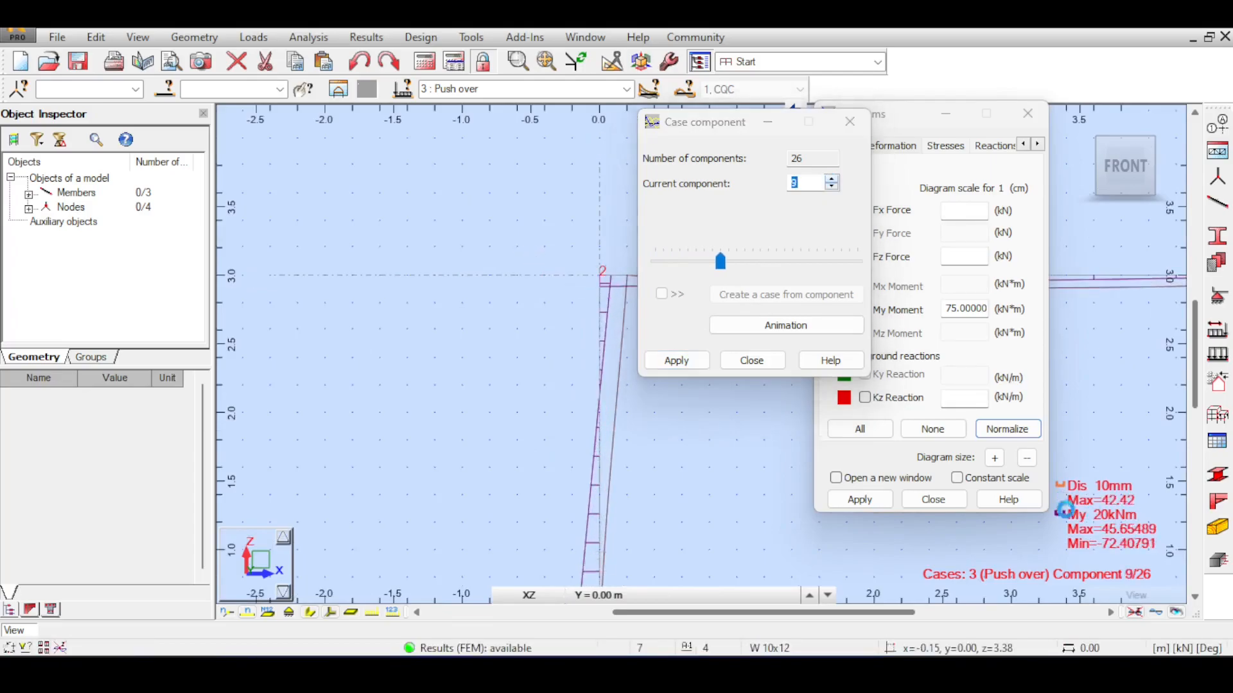
Step: Show components 14 and 26 of the Push over case and go back to component 21 to compare the moments and displacements
click(863, 264)
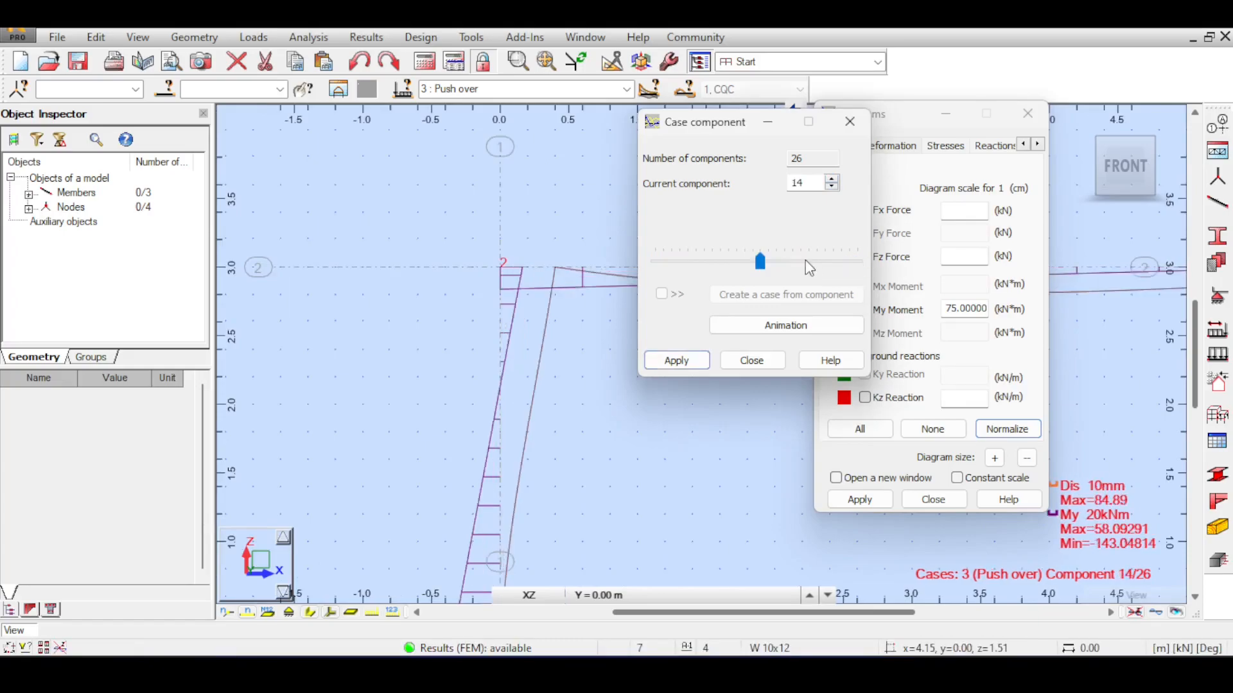
click(856, 255)
drag(807, 267, 864, 266)
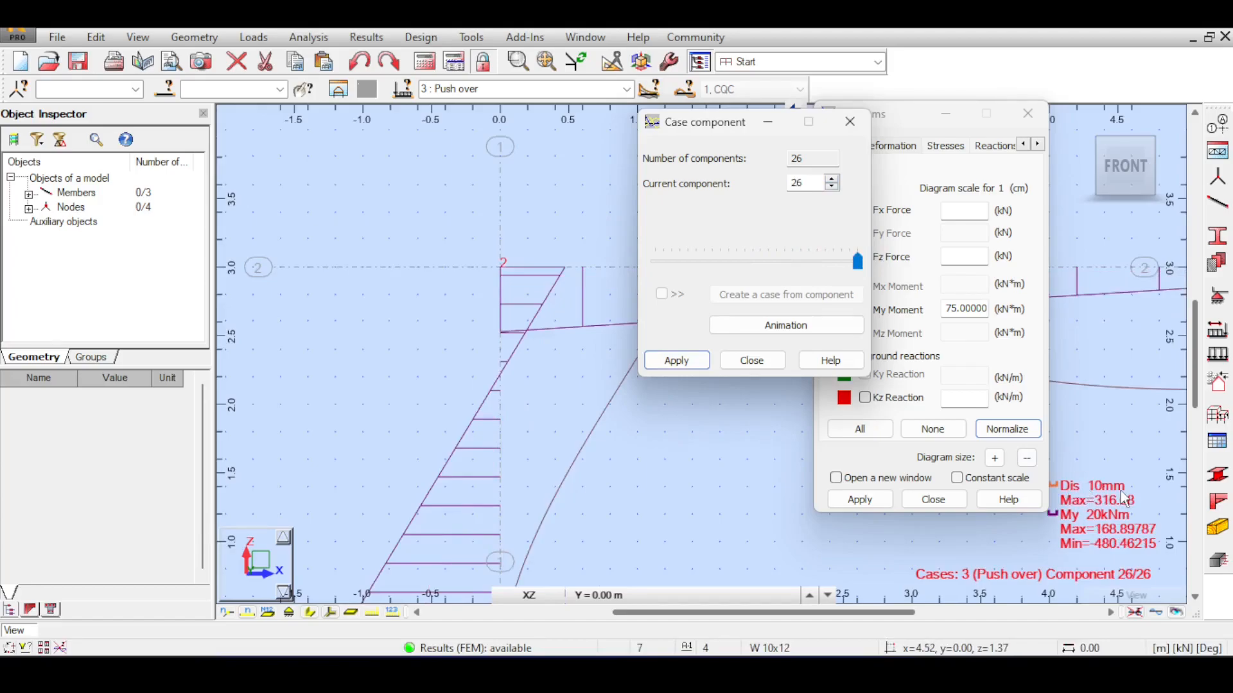
drag(843, 267, 817, 266)
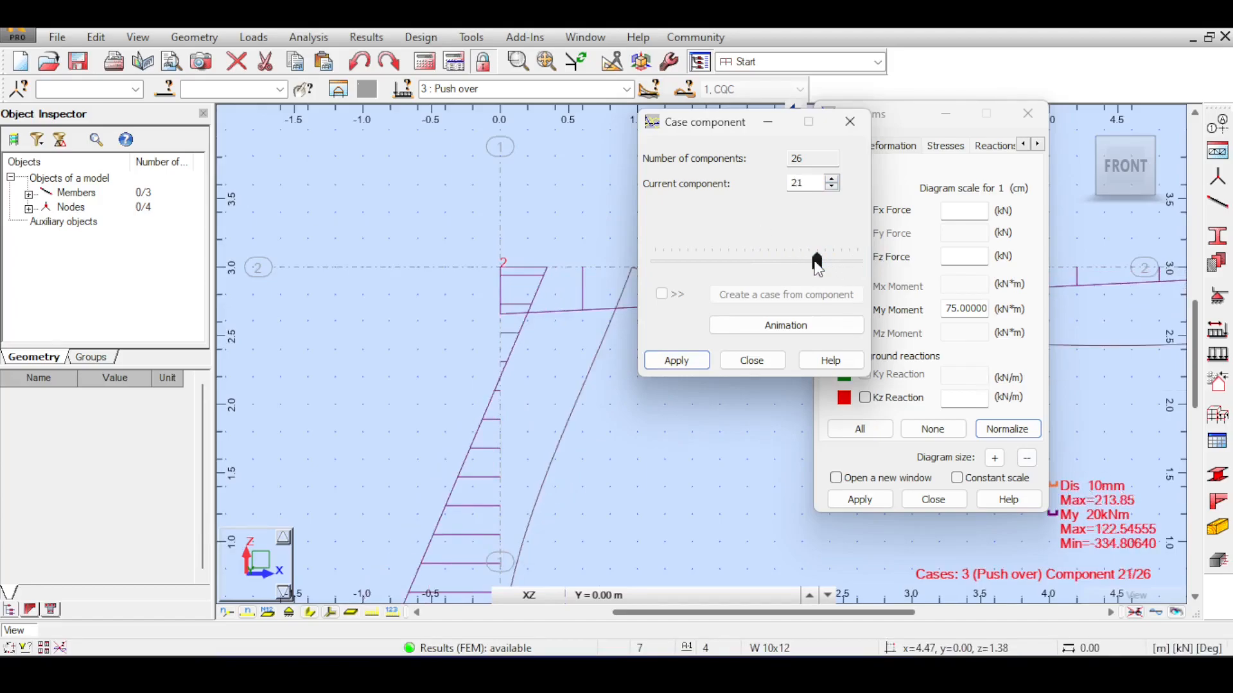
Step: Return the Push over case to component 1 and advance it to component 3, examining the column between nodes 3 and 4
drag(597, 232, 426, 245)
scroll(490, 218, down, 4)
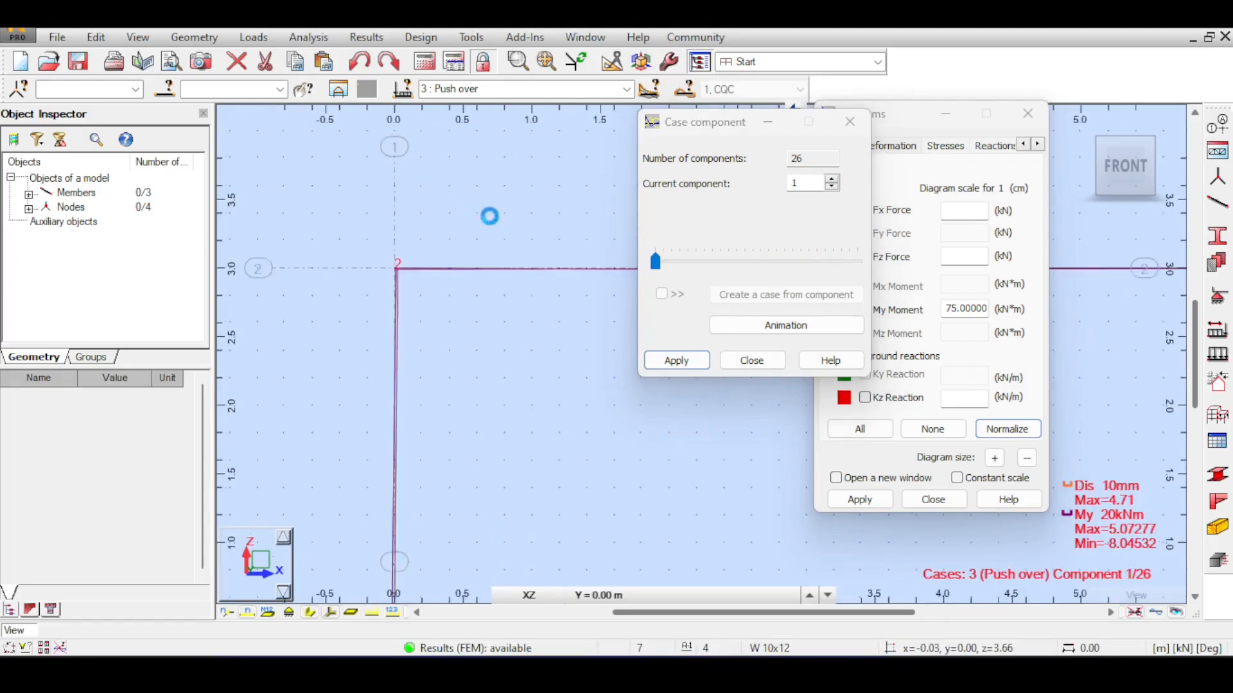
scroll(531, 218, down, 2)
middle_drag(565, 185, 355, 214)
mouse_move(498, 199)
middle_down()
mouse_move(413, 205)
mouse_move(524, 207)
mouse_move(396, 196)
mouse_move(382, 207)
mouse_move(471, 202)
middle_up()
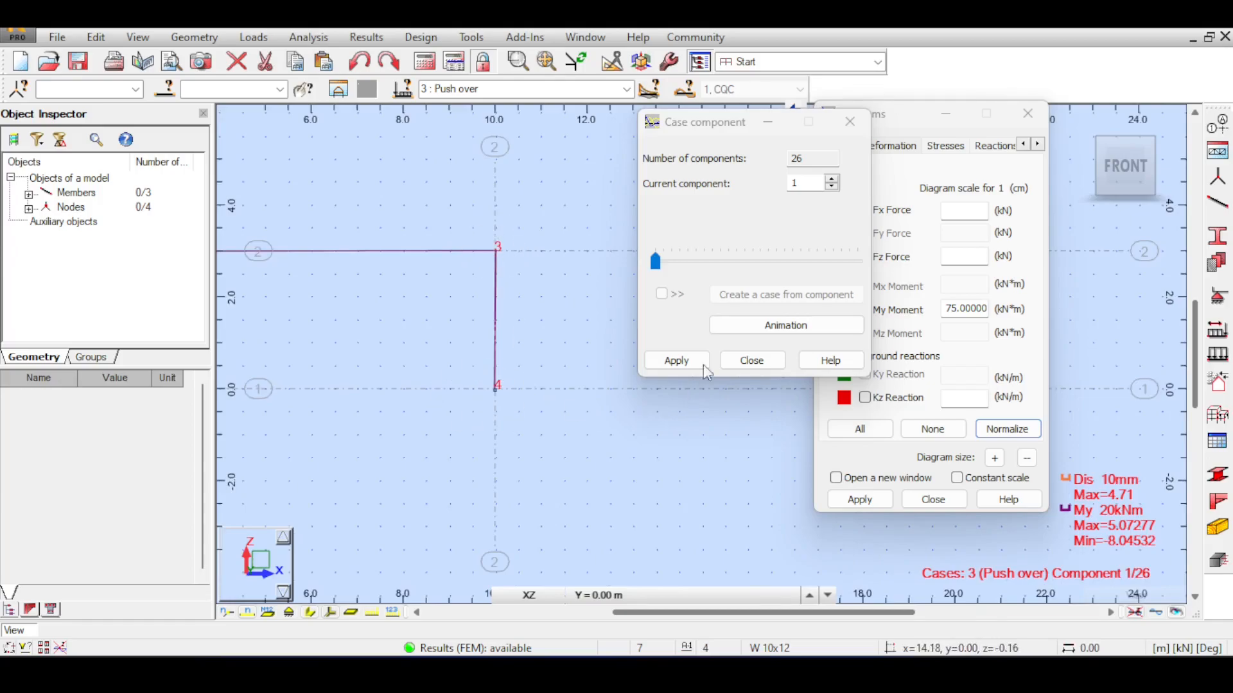
middle_drag(414, 271, 463, 300)
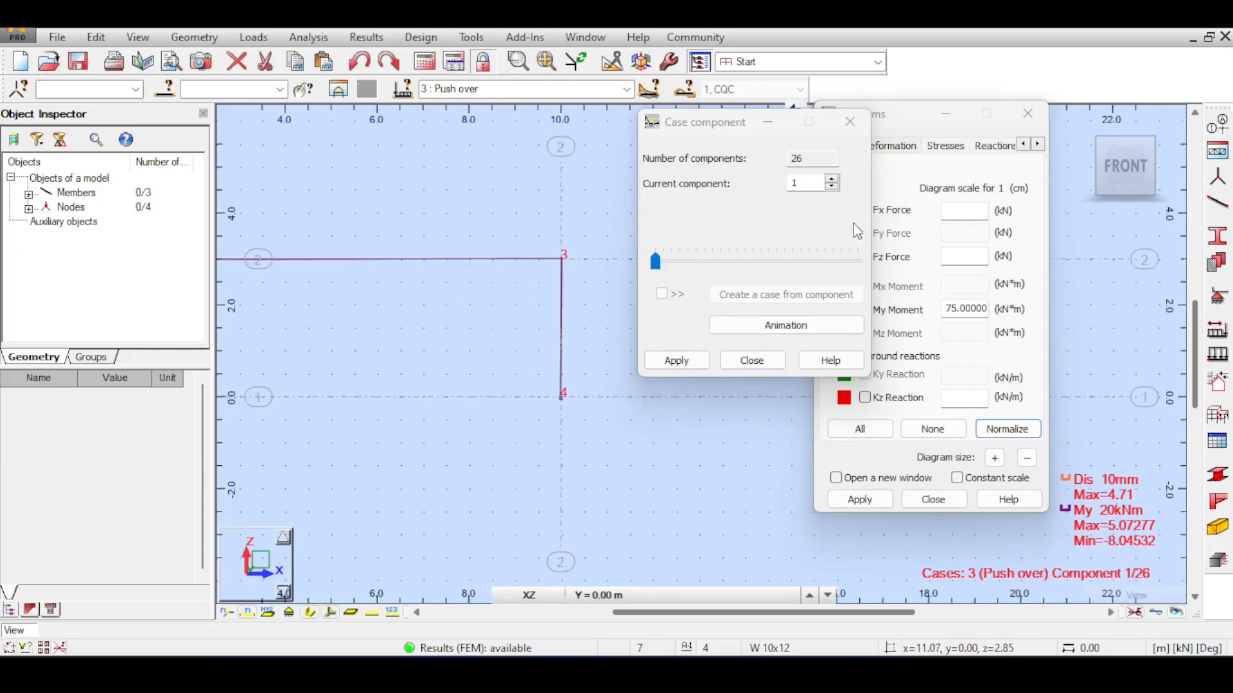
click(833, 180)
click(833, 181)
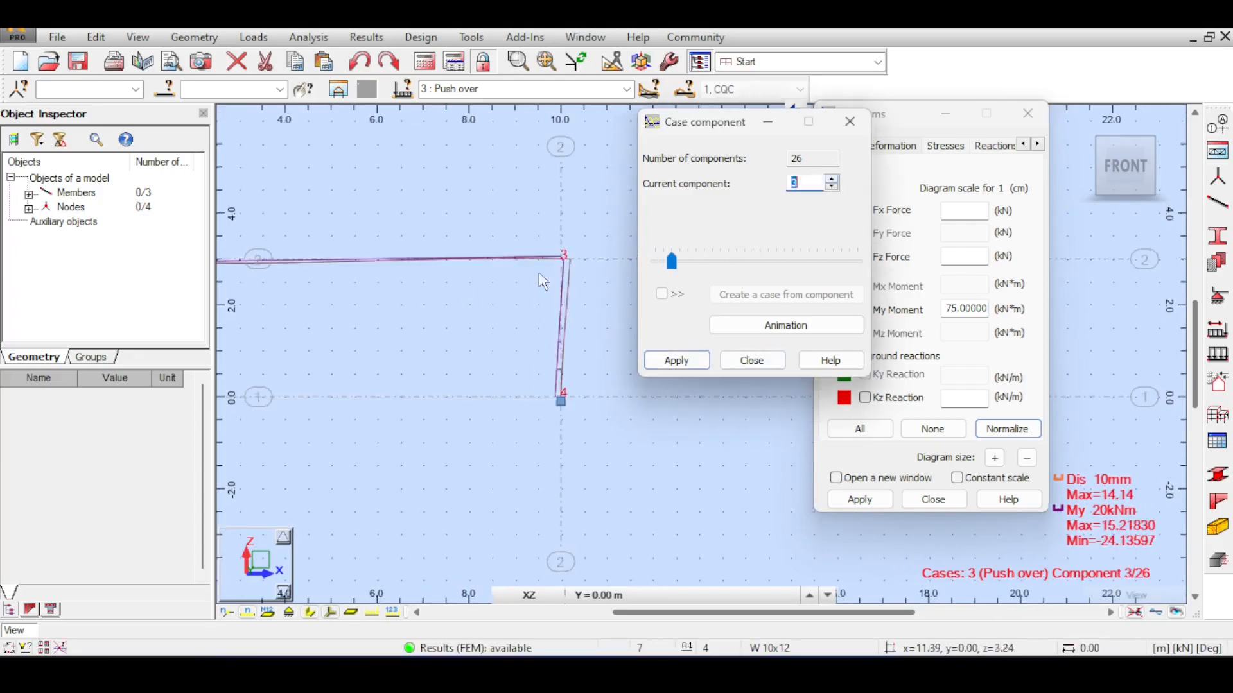
Step: Advance the Push over case from component 3 to 7 with the whole frame in view to compare both columns
middle_drag(472, 302, 575, 306)
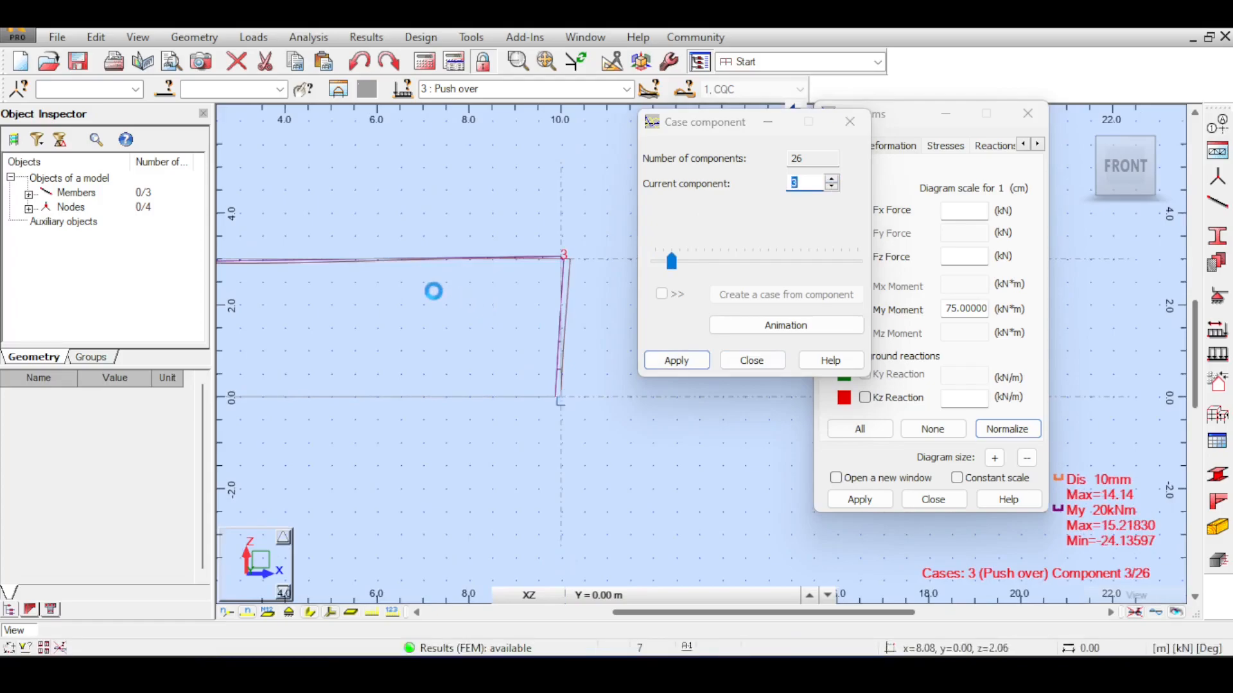
middle_drag(432, 292, 482, 289)
scroll(468, 264, down, 1)
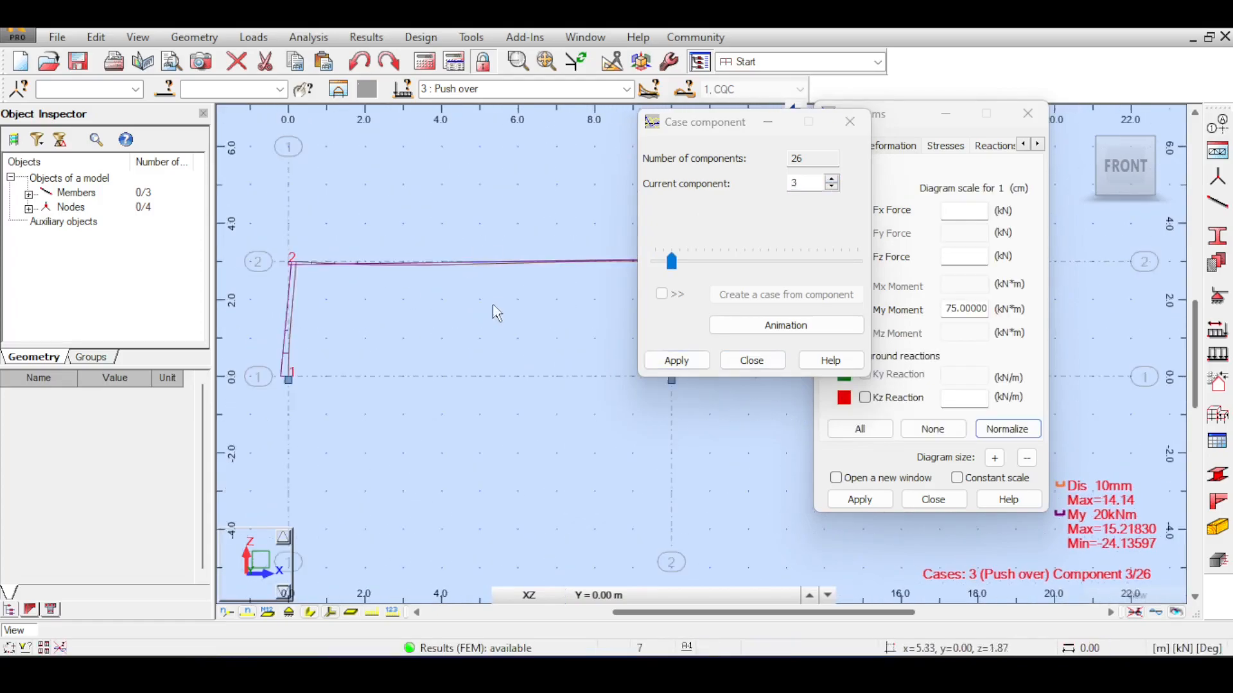
scroll(546, 314, down, 1)
middle_drag(571, 317, 514, 312)
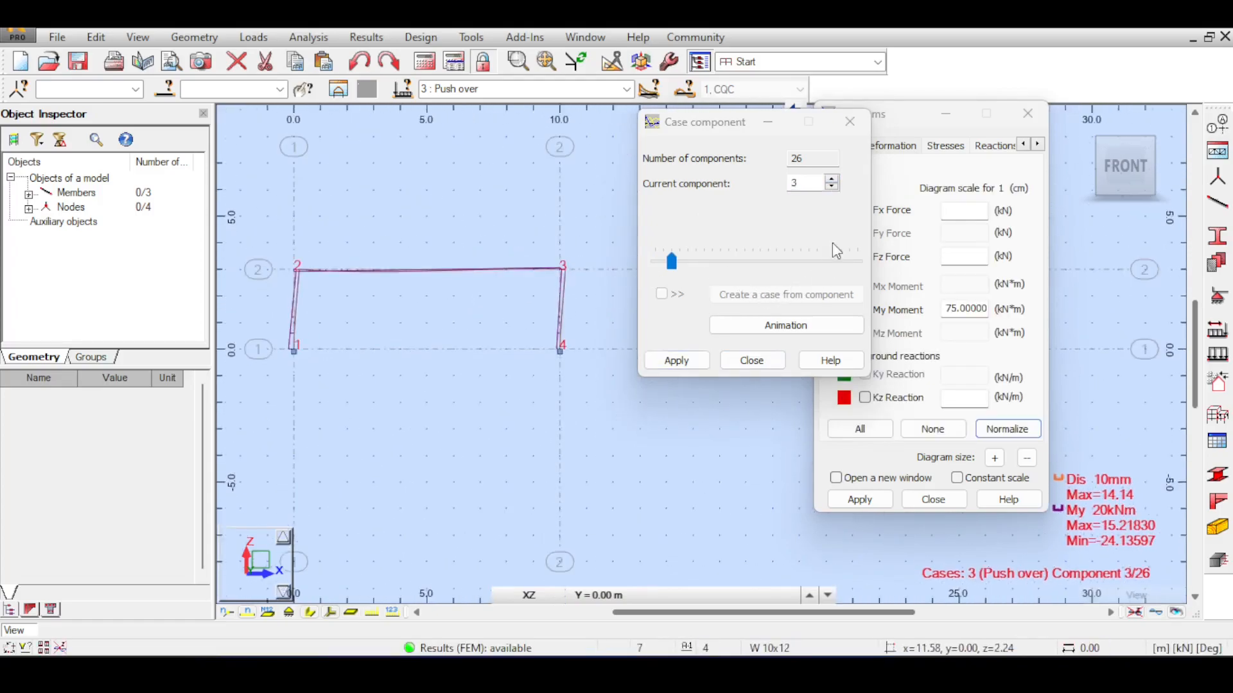
click(833, 180)
click(833, 180)
click(833, 180)
click(832, 179)
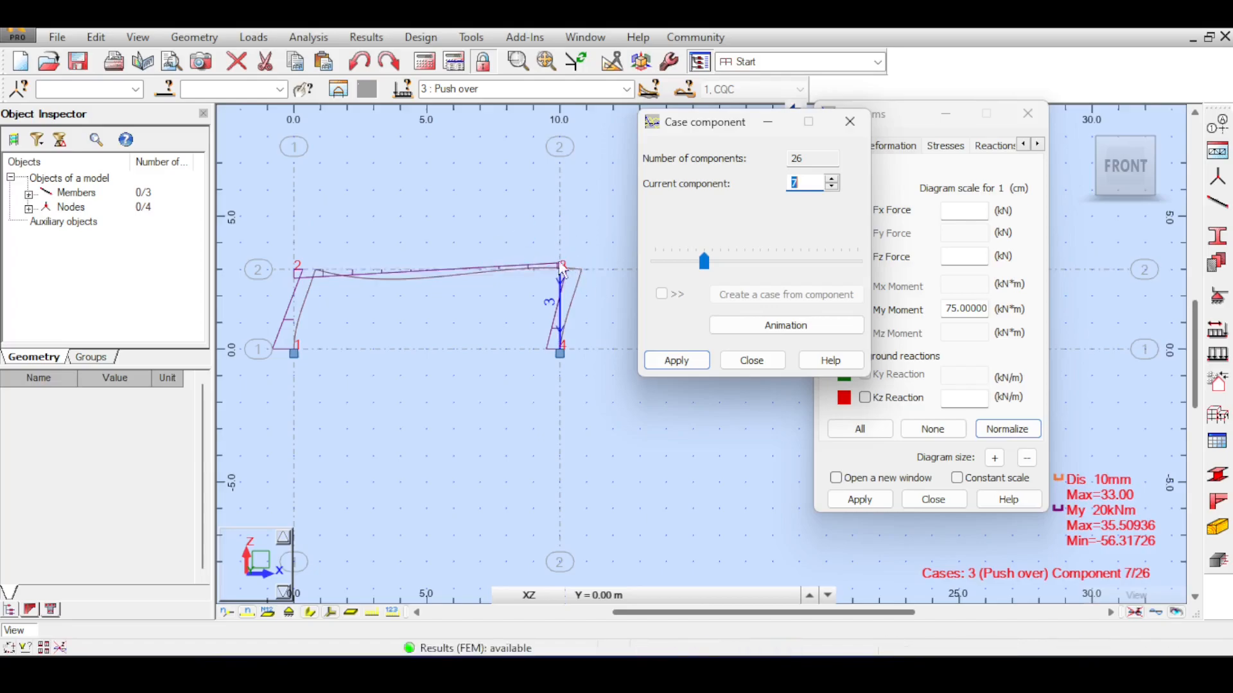
Step: Advance the Push over case from component 7 to 11, examining the moments and deformation between nodes 3 and 4
scroll(435, 204, up, 2)
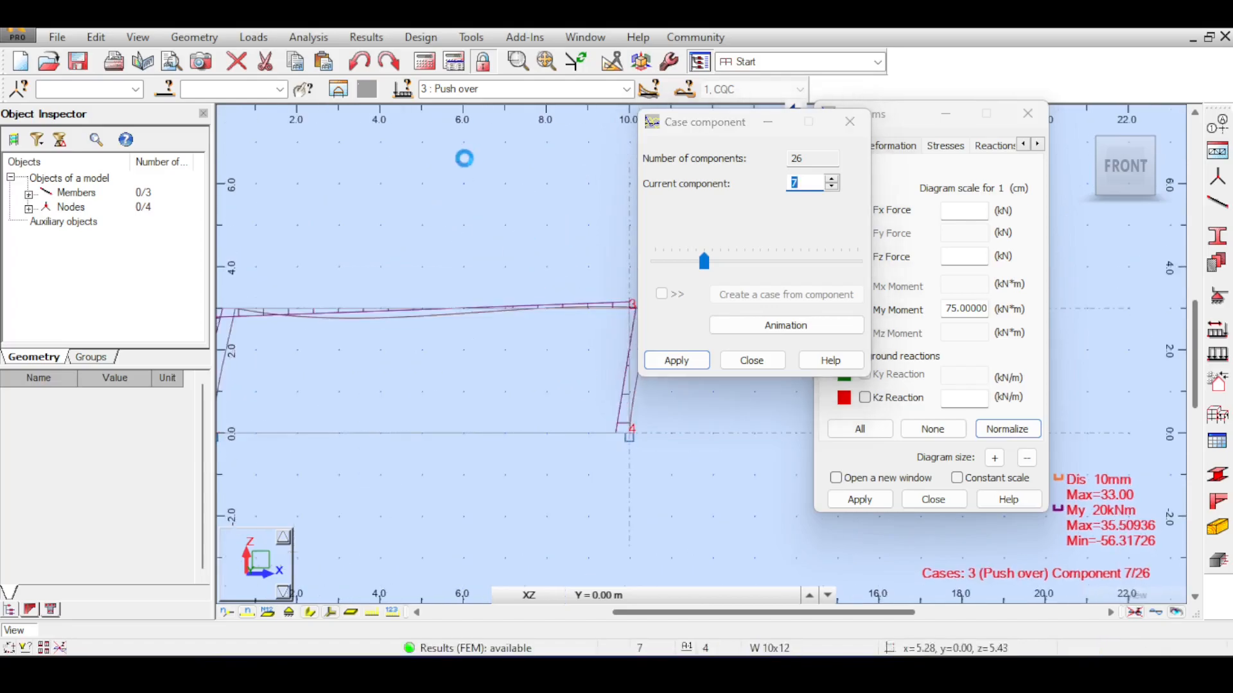
scroll(469, 166, down, 1)
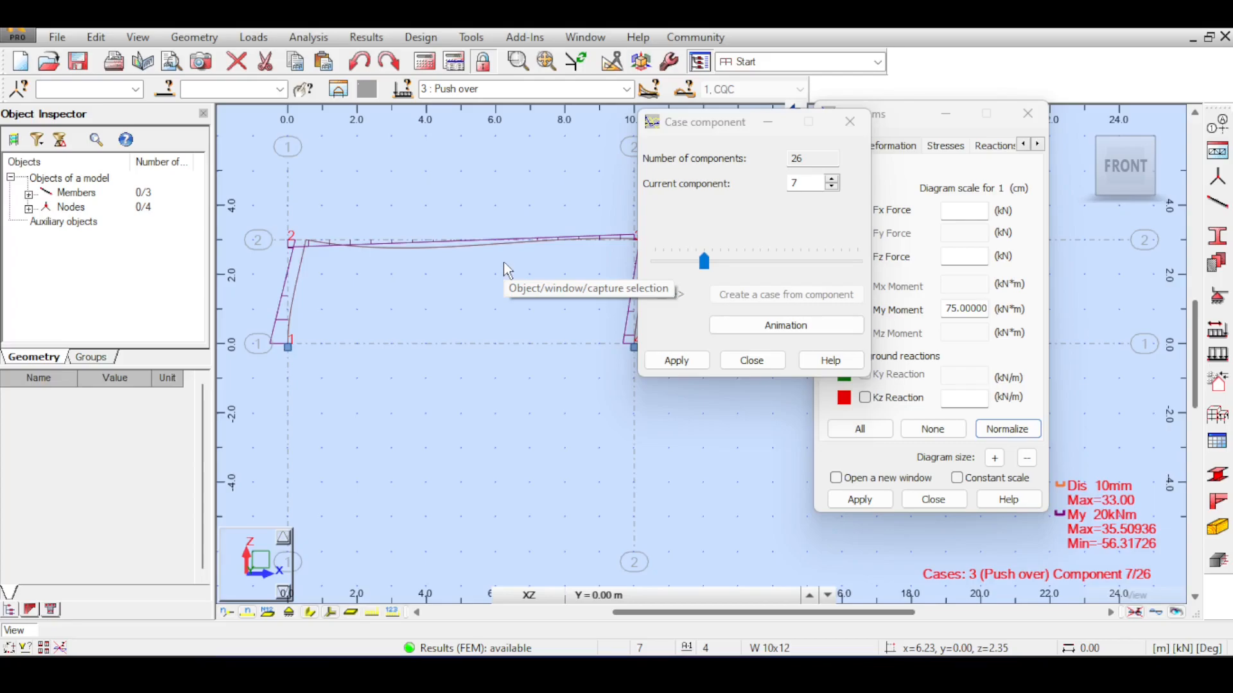
middle_drag(509, 303, 431, 302)
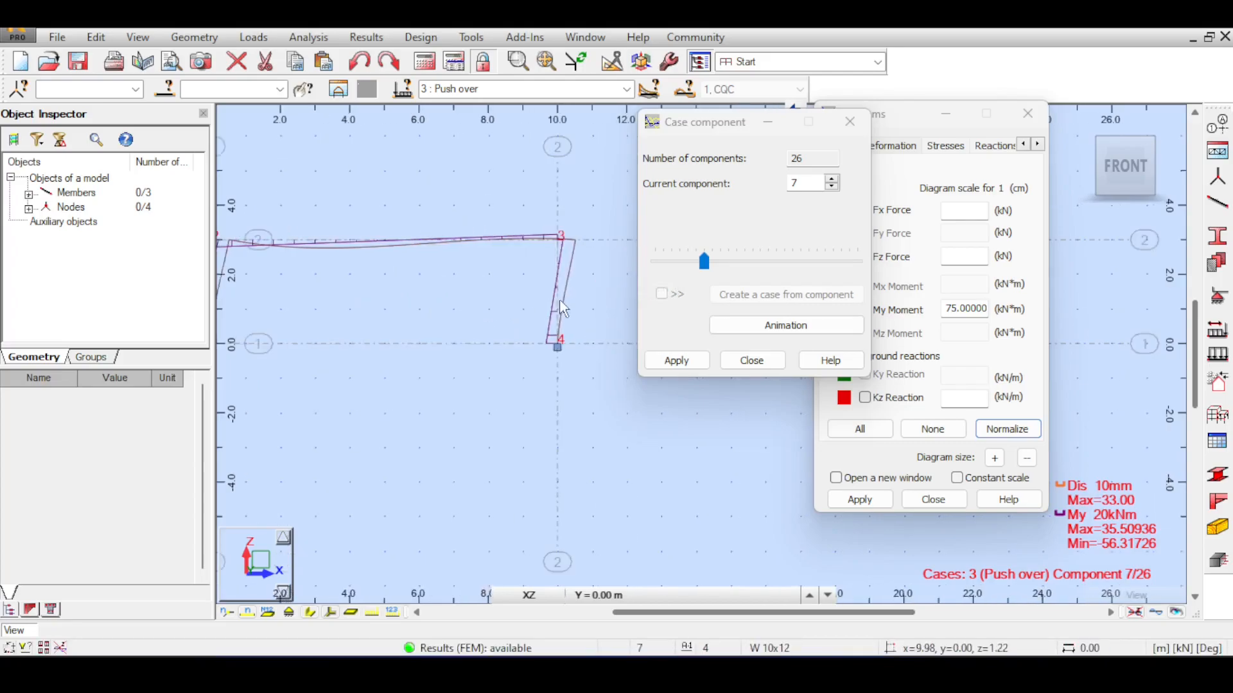
click(832, 179)
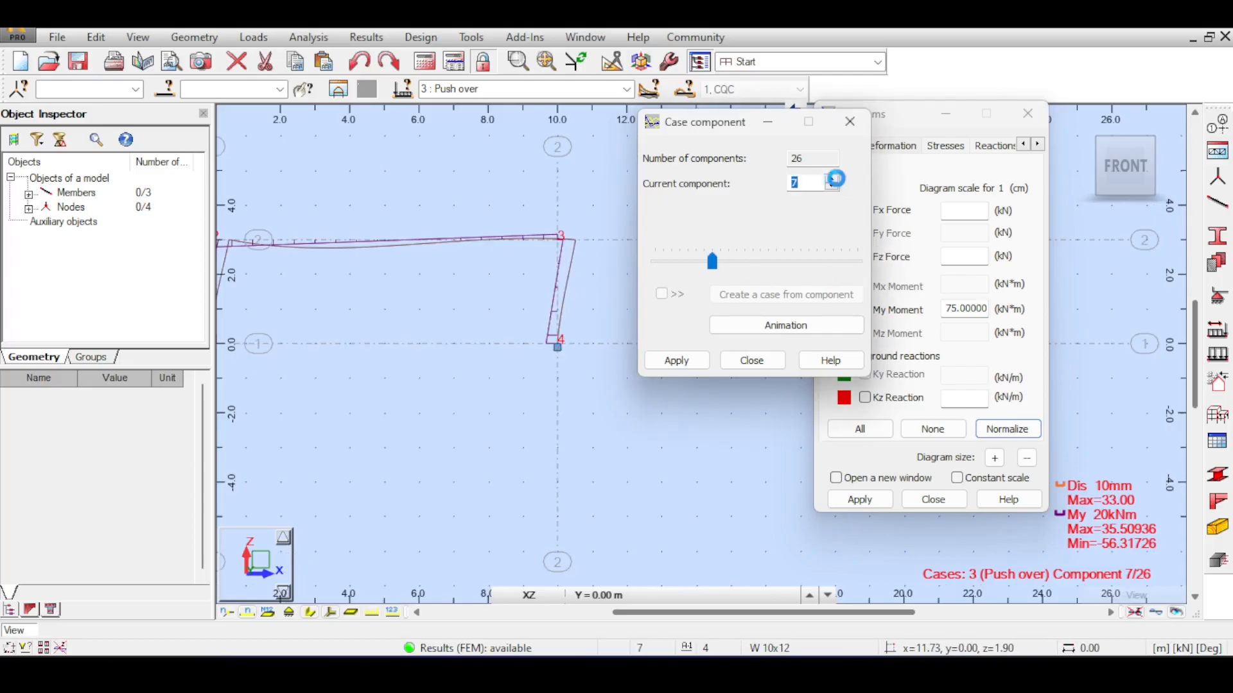
click(832, 179)
click(832, 180)
click(832, 180)
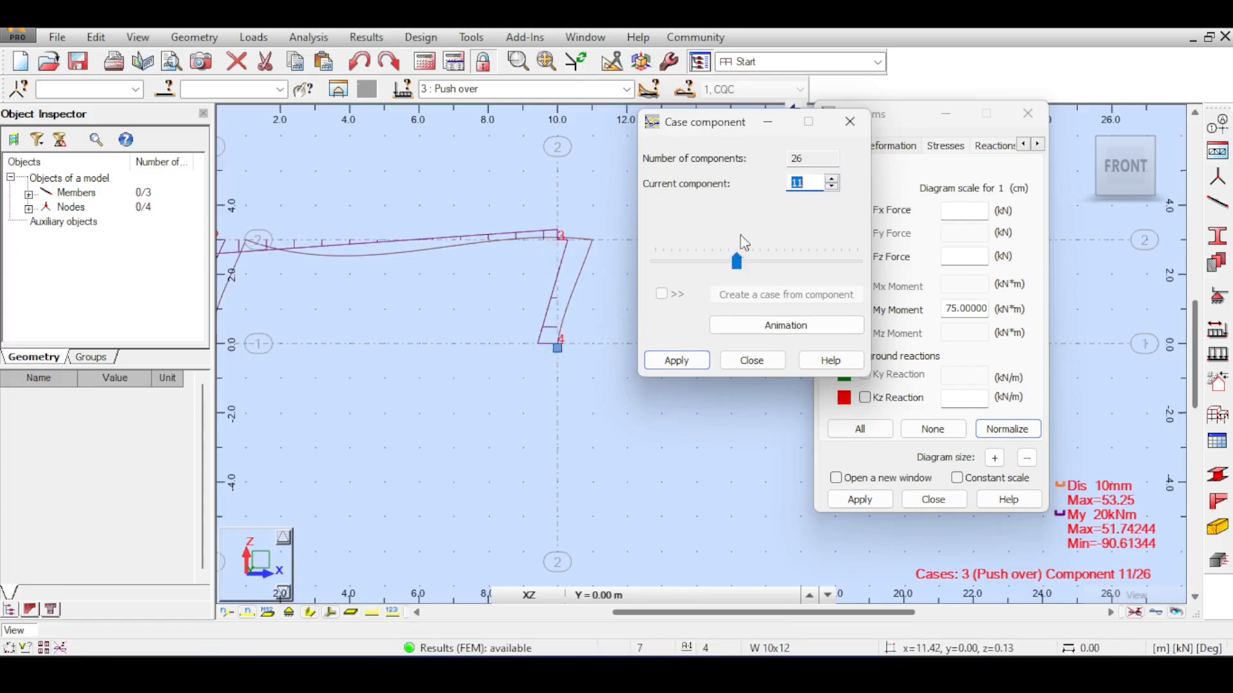
Step: Show component 13 of the Push over case and go back to component 10 to compare the moments at node 4
click(832, 180)
click(832, 181)
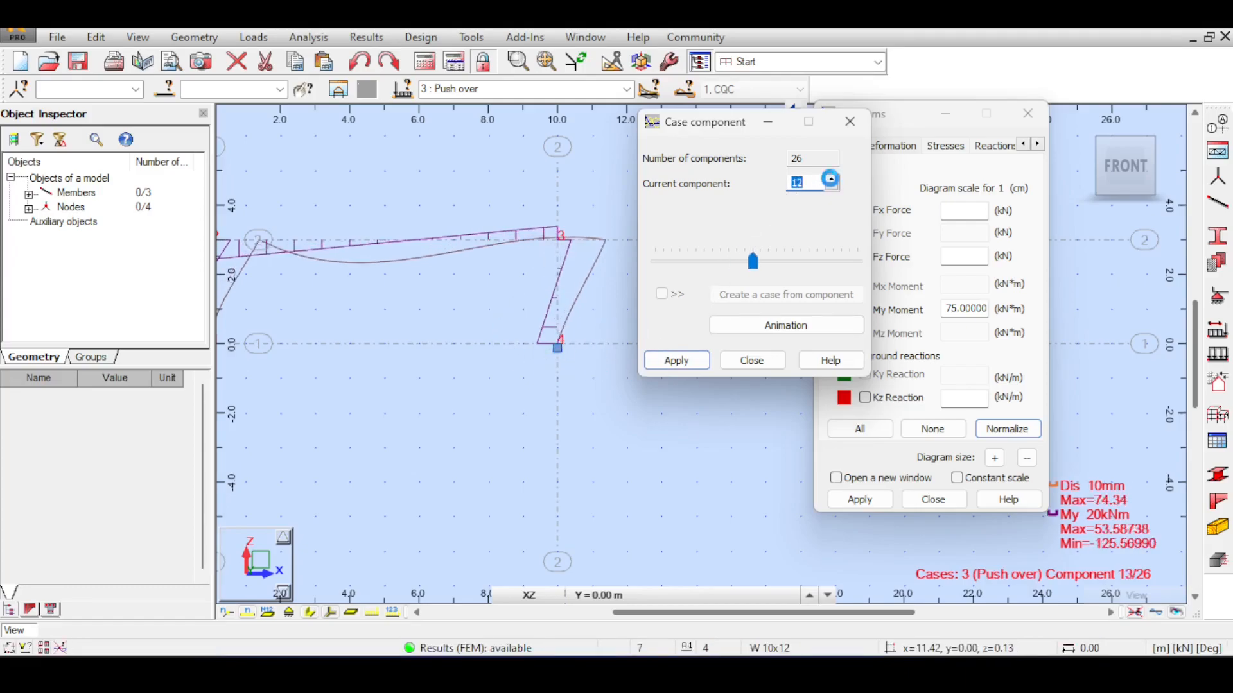
click(832, 188)
click(832, 187)
click(832, 187)
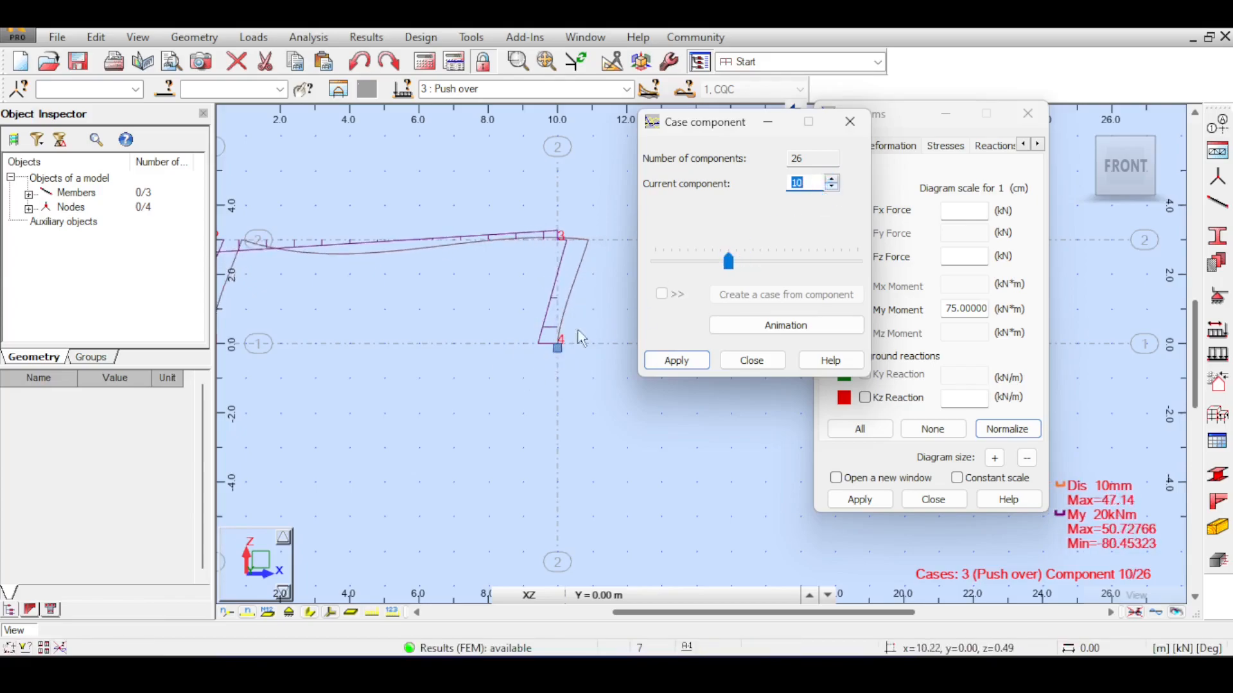
Step: Advance the Push over case one component at a time from 10 to 19, following the moment at node 4
click(832, 180)
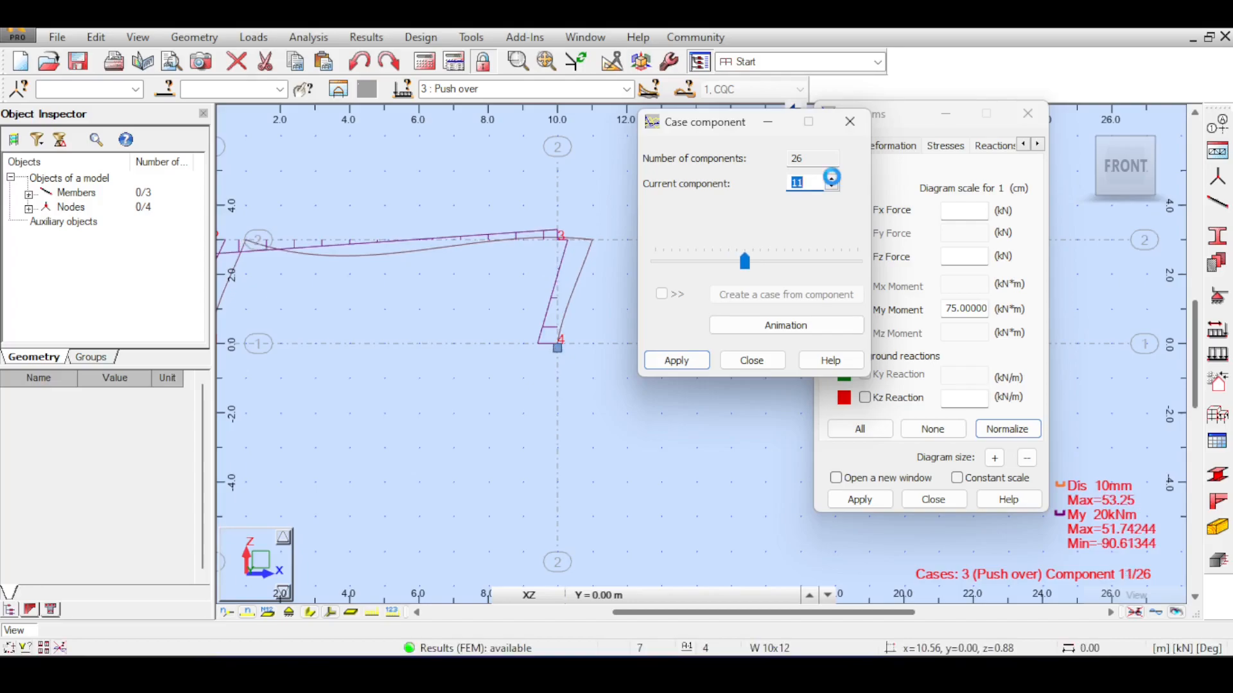
click(832, 179)
click(833, 179)
click(832, 179)
click(833, 179)
click(832, 179)
click(832, 179)
click(833, 180)
click(833, 179)
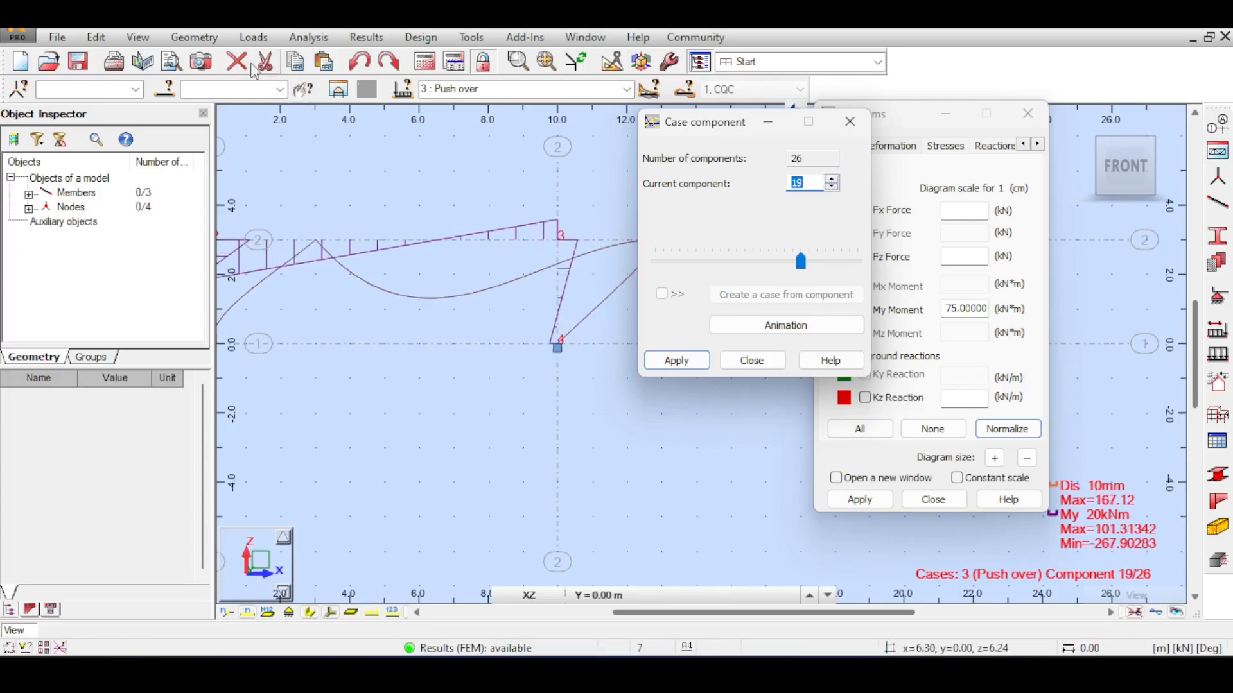
Step: Examine the Steel Myz pushover curve in the Steel Moment Hinge's model definition and close the hinge dialogs
click(194, 37)
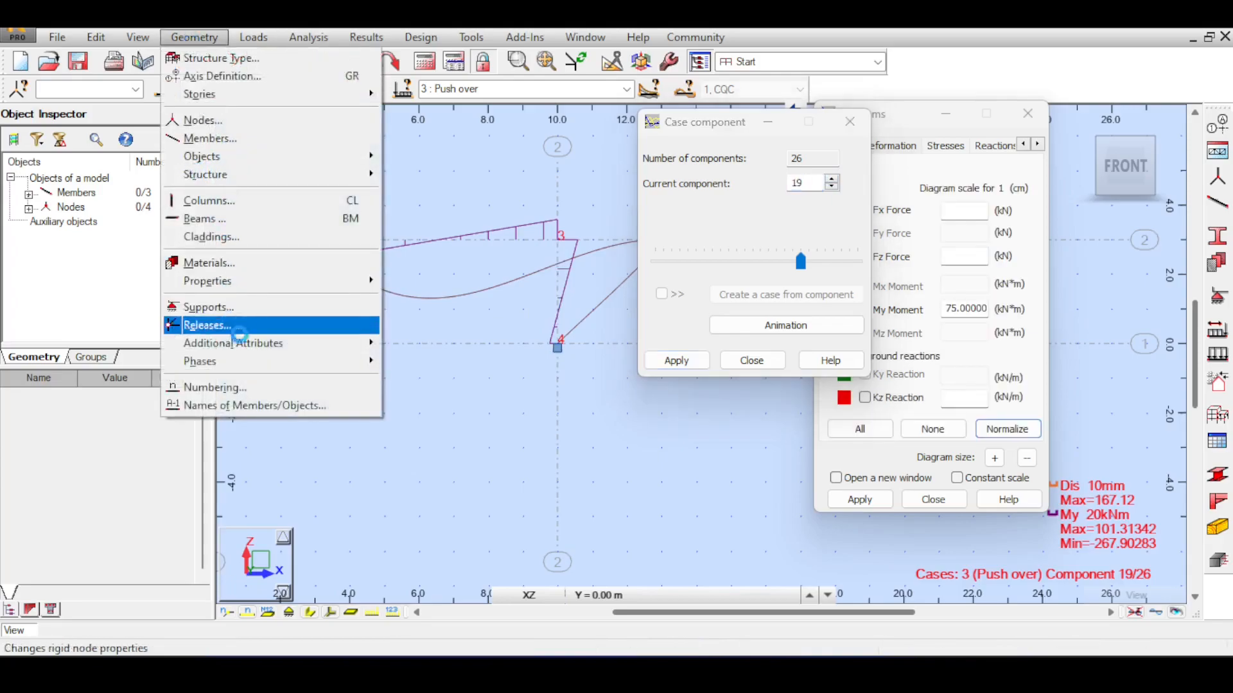
click(427, 452)
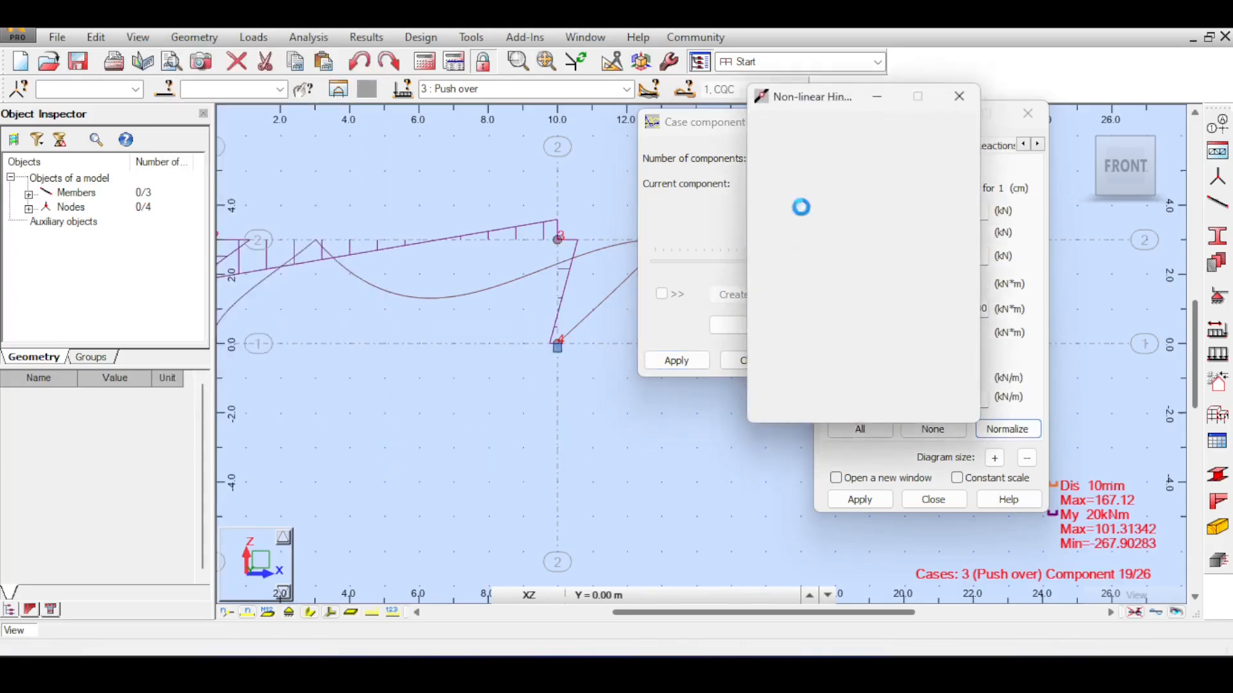
double_click(816, 189)
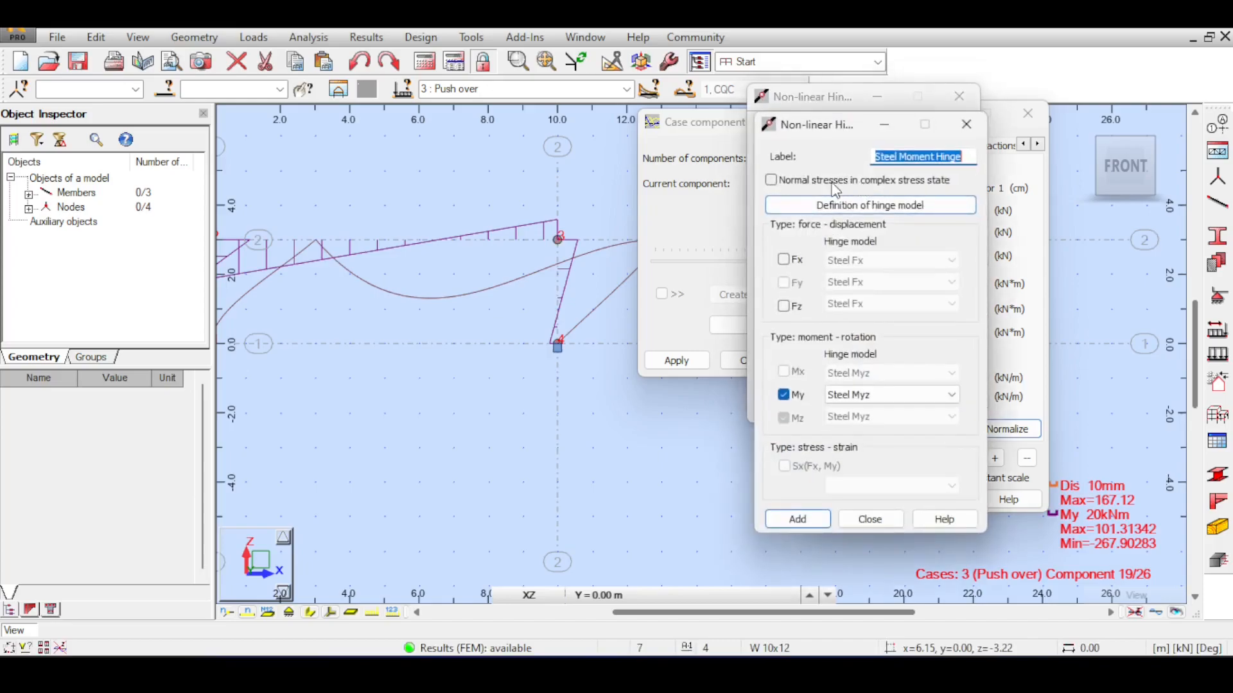
click(860, 204)
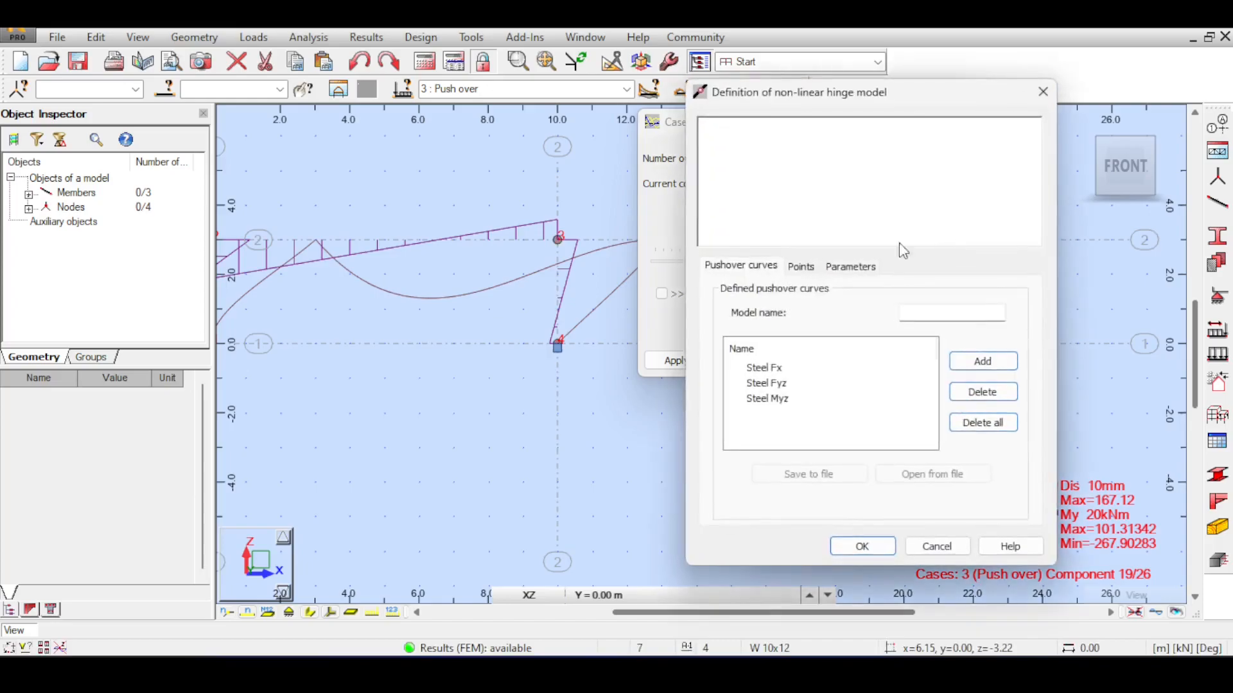
click(765, 401)
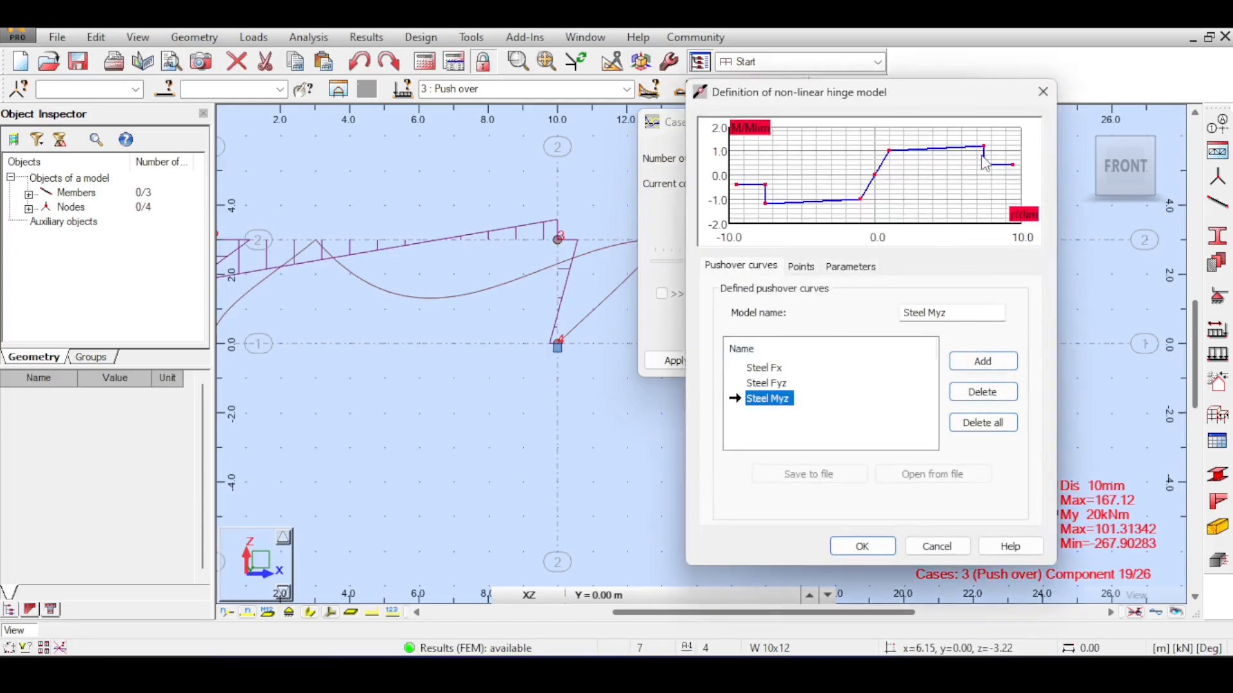
click(1044, 91)
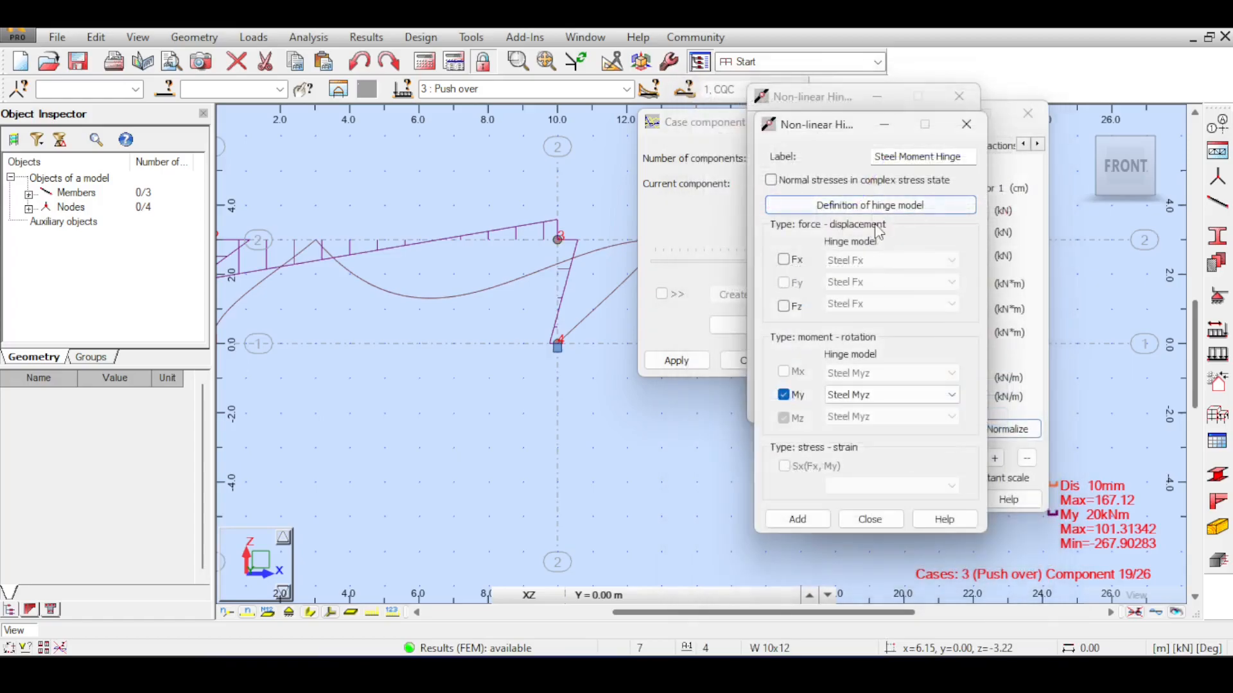
click(963, 124)
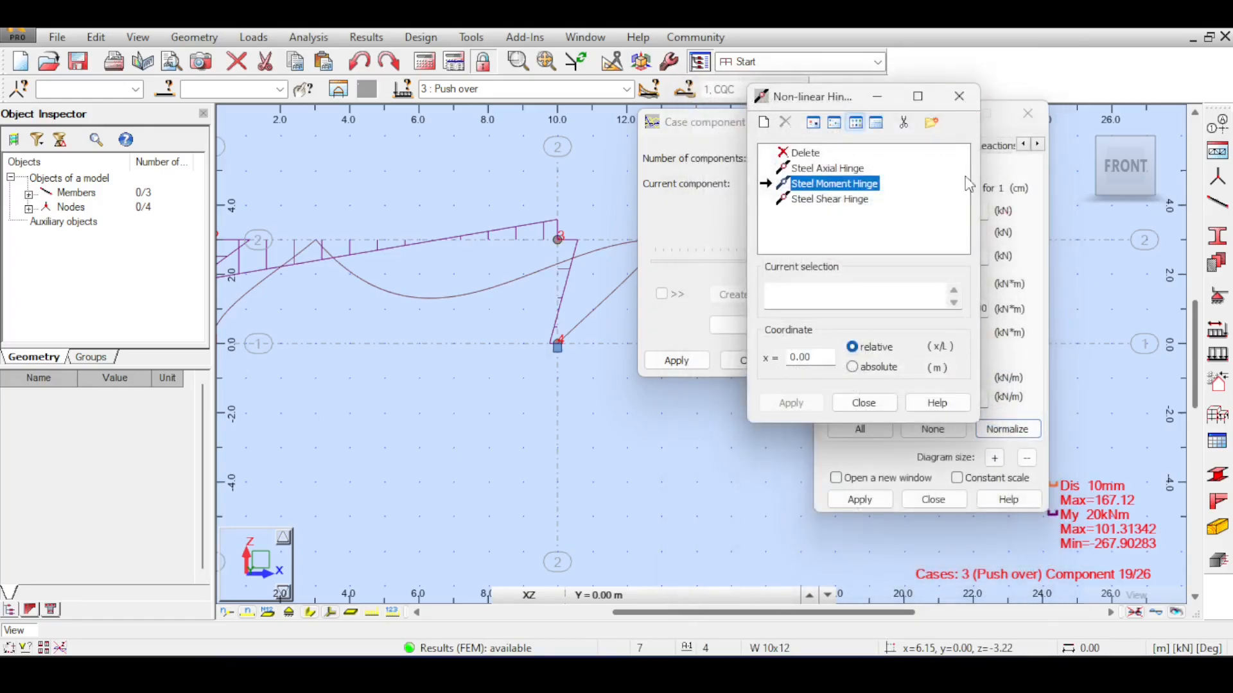
click(958, 96)
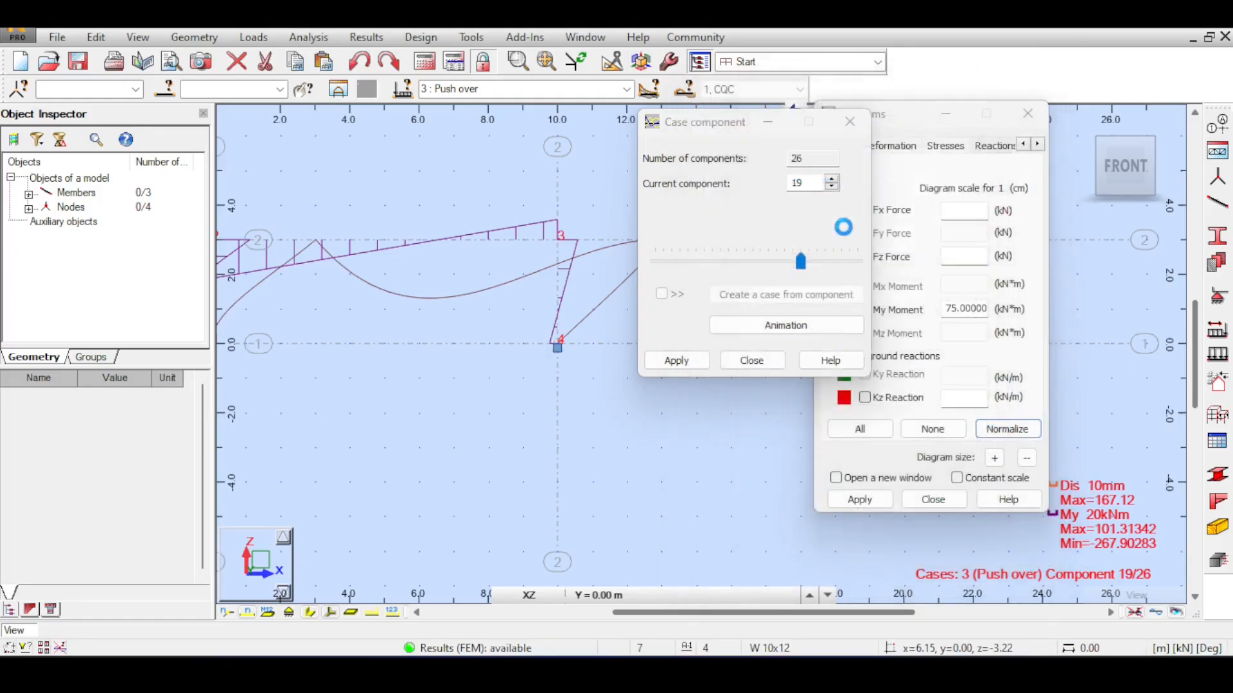
Step: Advance the Push over case from component 19 to 26, examining the moments and deformation around nodes 3 and 4
click(833, 179)
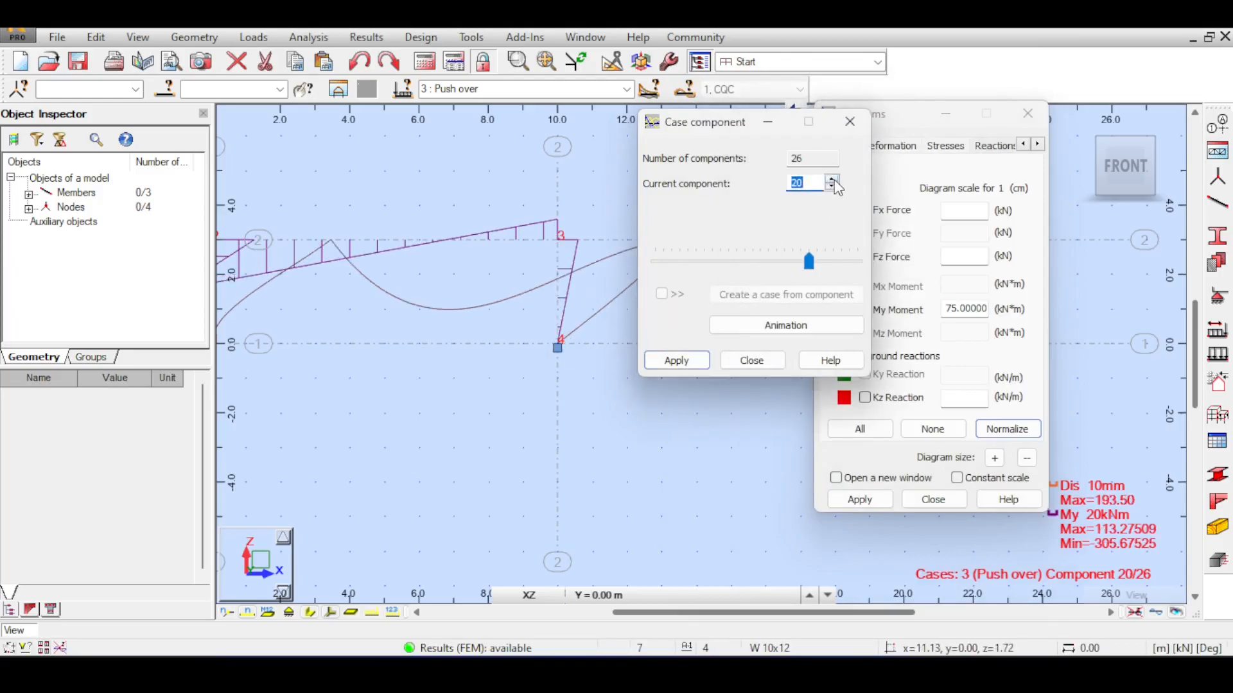
click(833, 181)
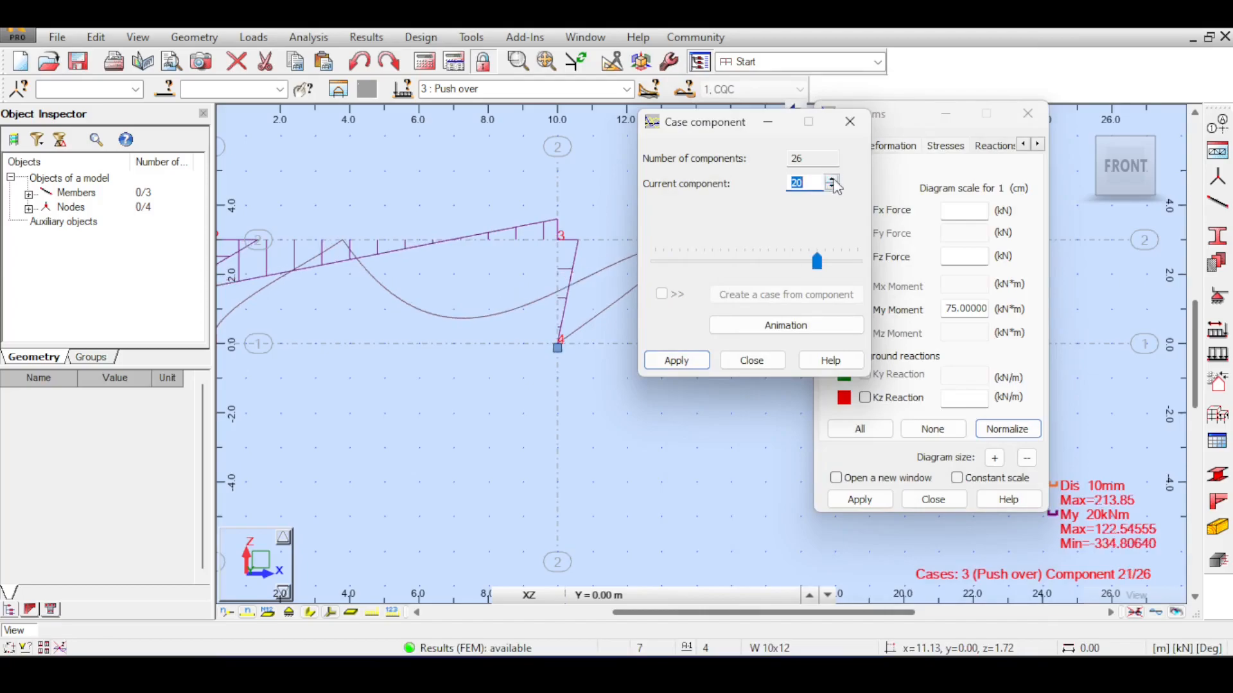
click(832, 181)
click(833, 181)
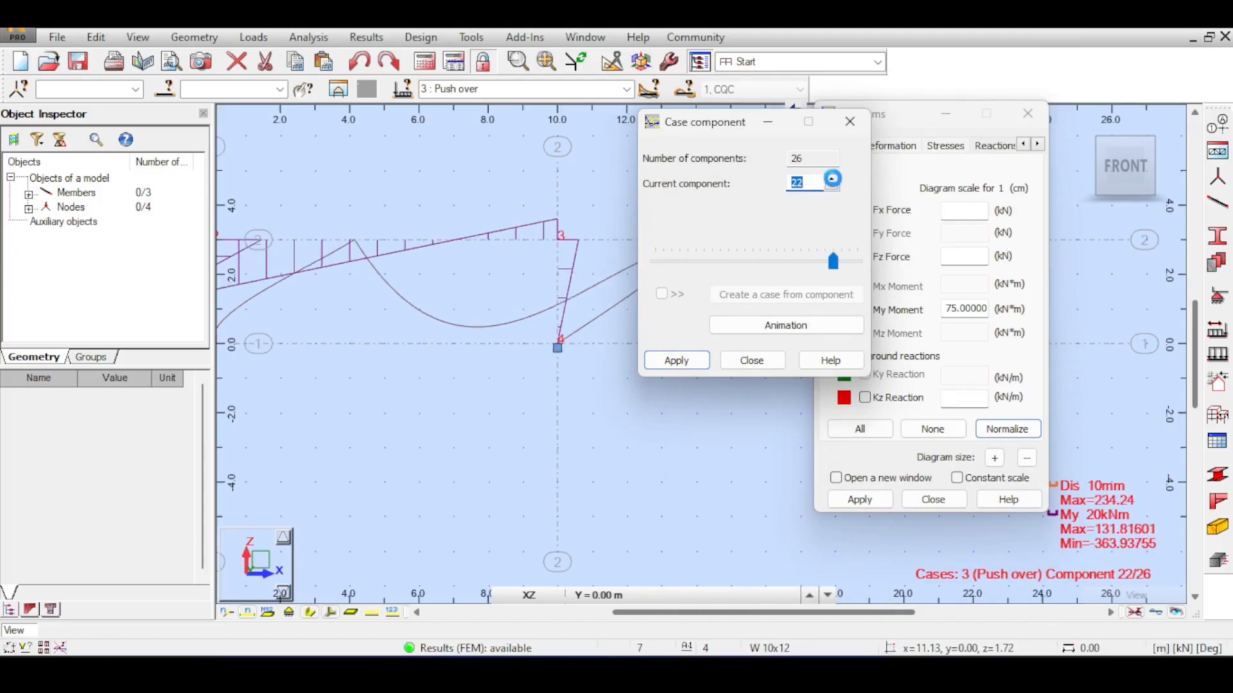
click(833, 181)
click(833, 181)
click(833, 181)
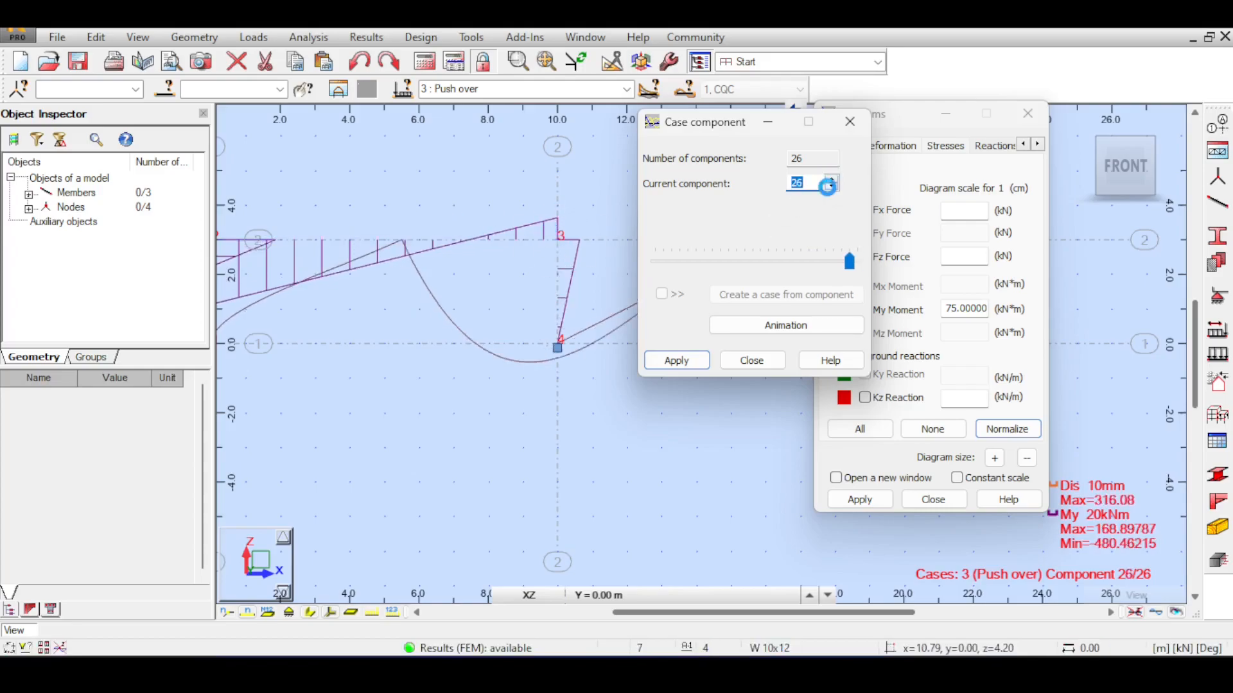
Step: Step the Push over case back from component 26 to 18, examining how the moment at node 4 changes
click(828, 187)
click(829, 186)
click(828, 187)
click(833, 179)
click(832, 179)
click(829, 186)
click(829, 186)
click(829, 186)
click(829, 186)
key(Down)
key(Down)
key(Down)
key(Down)
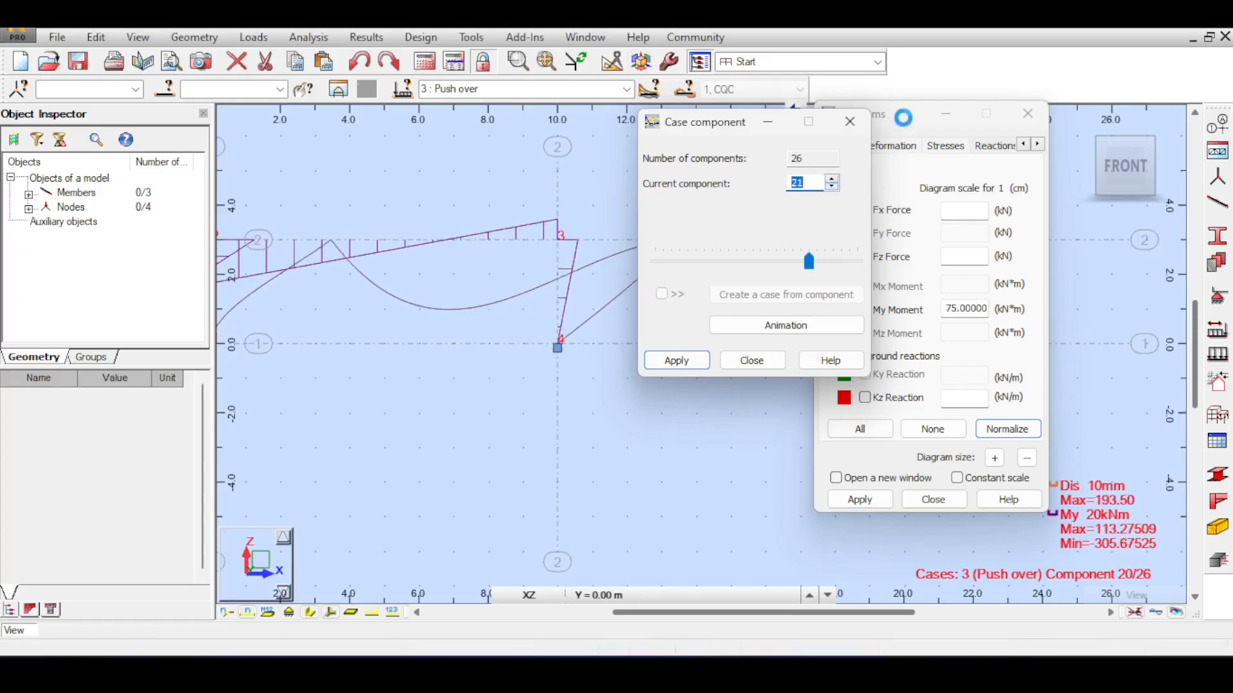
key(Down)
Step: Display the result diagrams filled, with differentiated positive and negative values and labels at local extremes
click(894, 119)
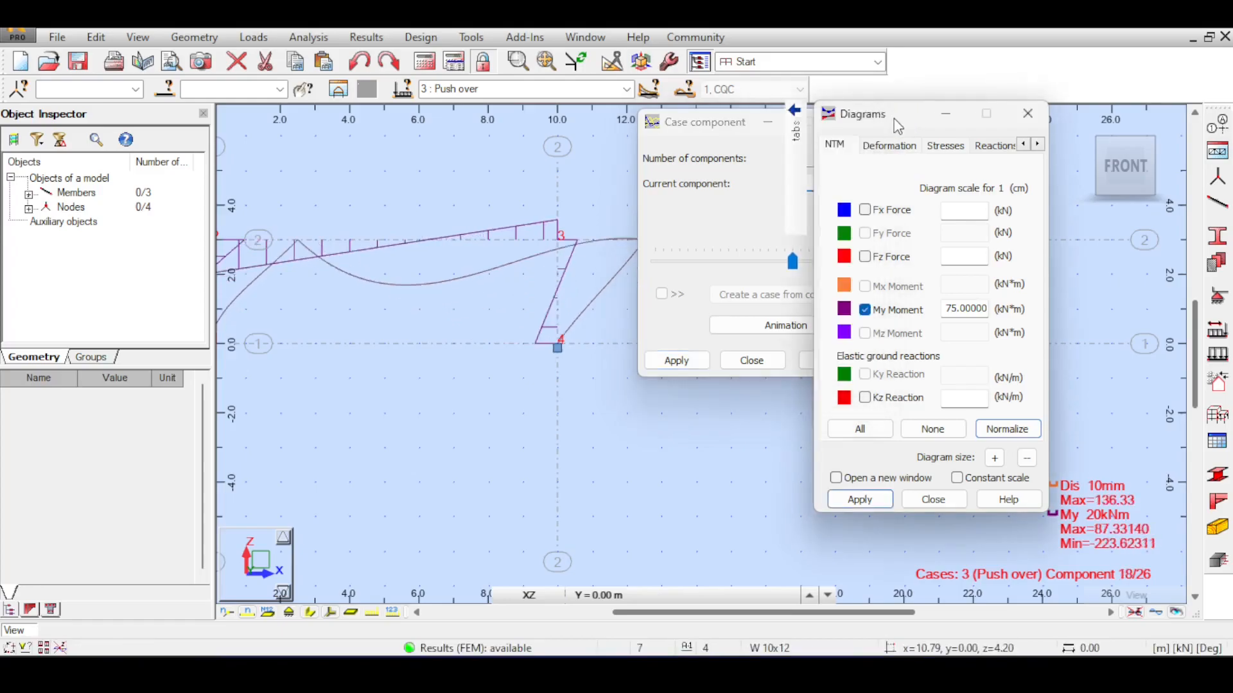
drag(895, 123, 951, 130)
mouse_move(852, 235)
click(809, 274)
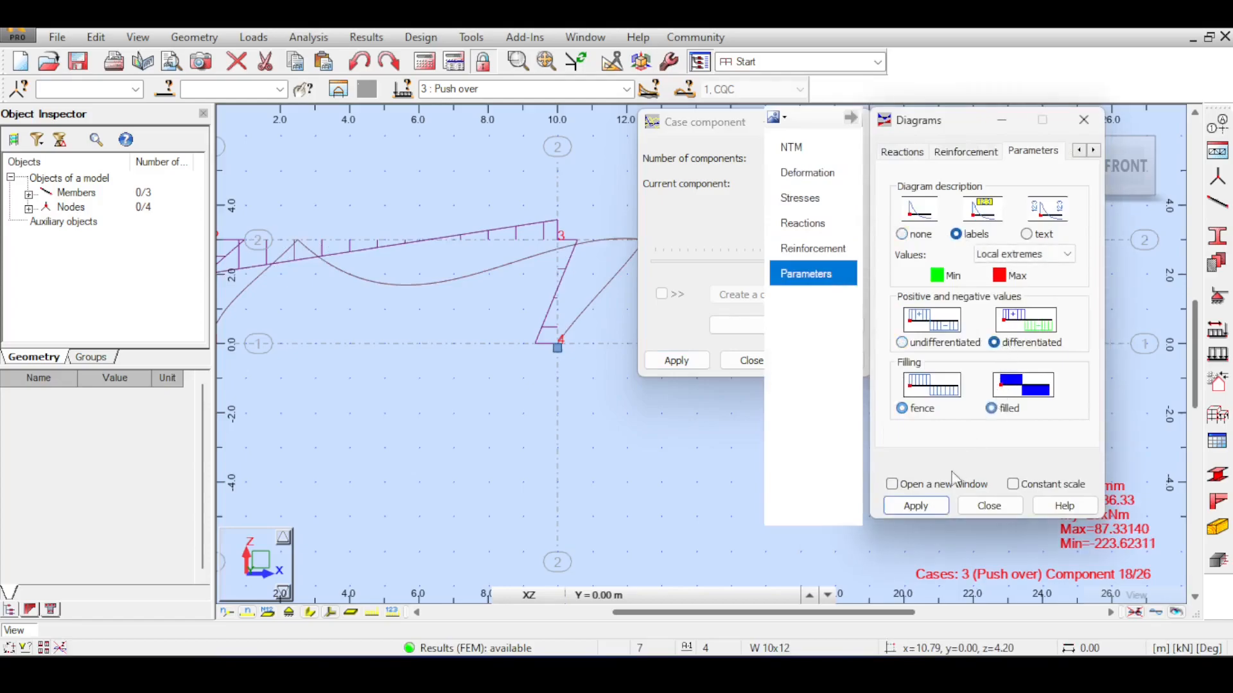
click(939, 507)
Step: Show component 3 of the Push over case and advance to component 7, reading the labelled moments at nodes 3 and 4
click(680, 238)
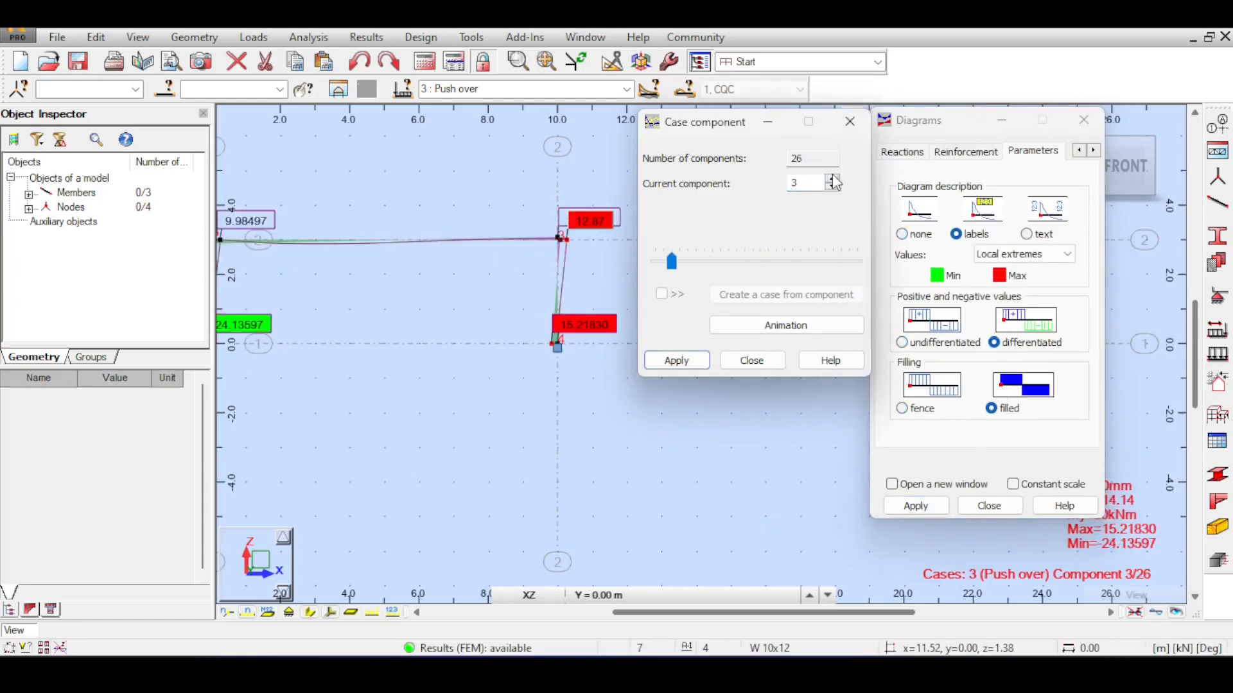
click(831, 178)
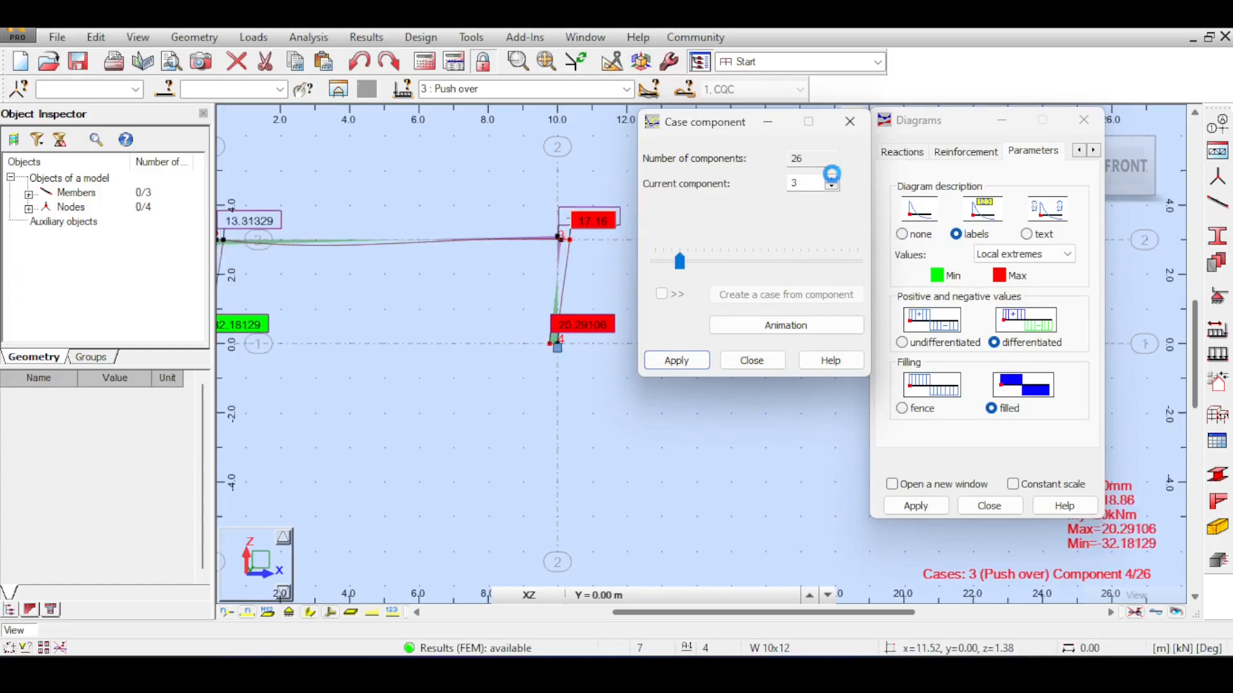
click(833, 178)
click(832, 178)
click(832, 177)
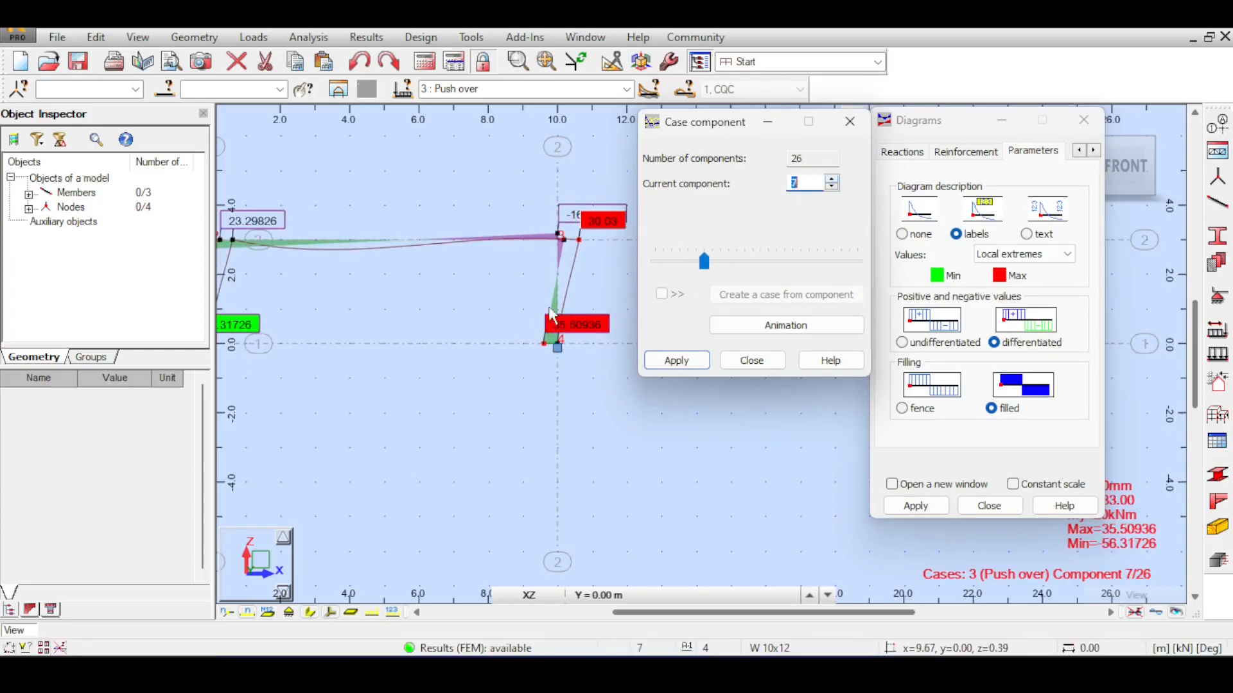
Step: Advance the Push over case from component 7 past component 9 and return to component 6, comparing the labelled moments at nodes 3 and 4
click(833, 180)
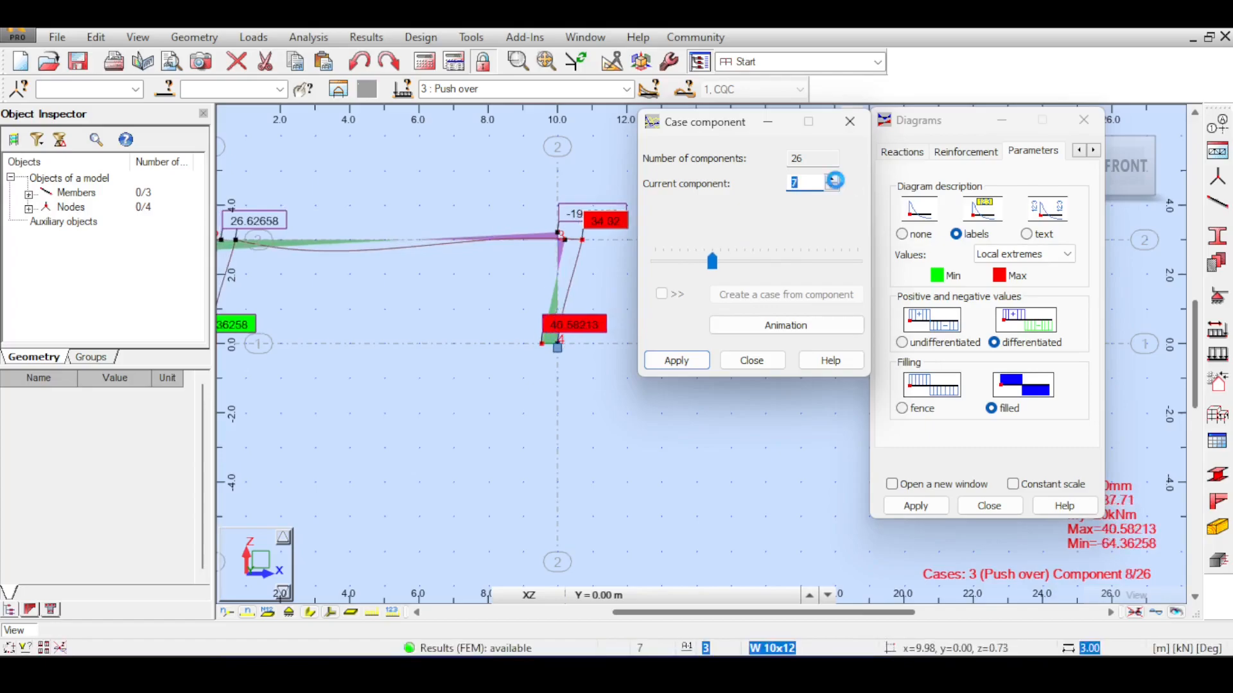
click(833, 181)
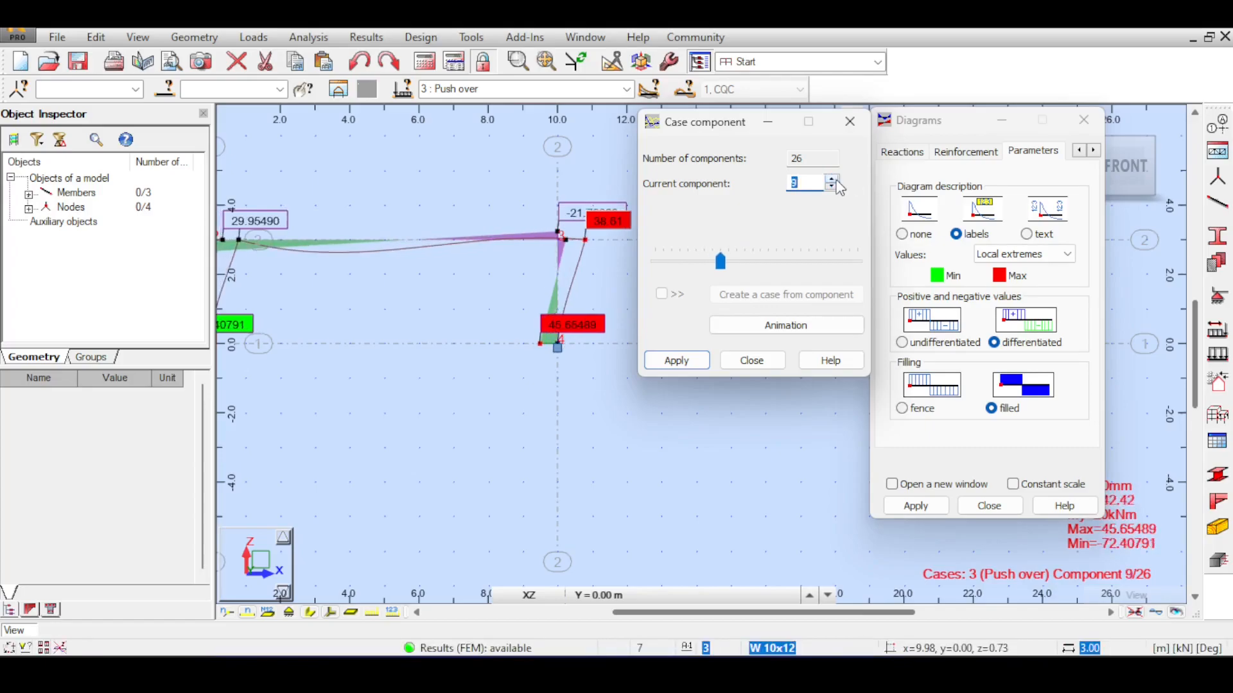
click(833, 181)
click(834, 179)
click(829, 185)
click(830, 186)
click(830, 186)
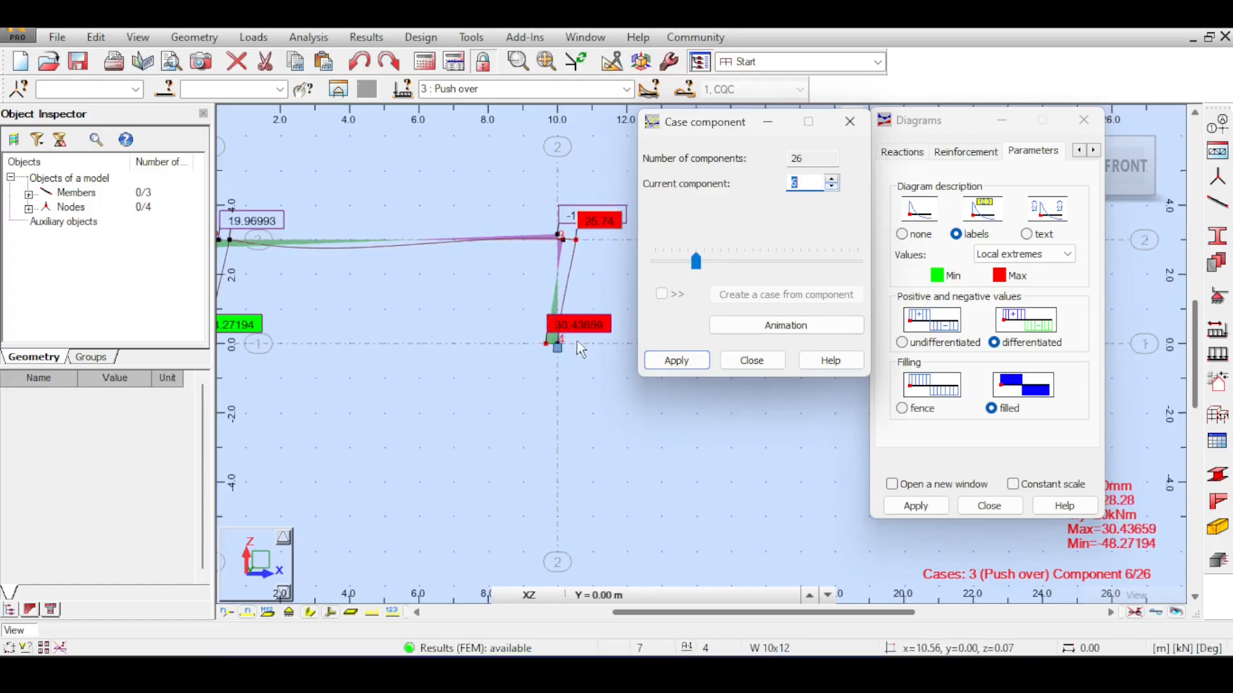
Step: Advance the Push over case from component 6 to 12, examining how the labelled moment at node 4 grows with each component
click(833, 182)
click(833, 182)
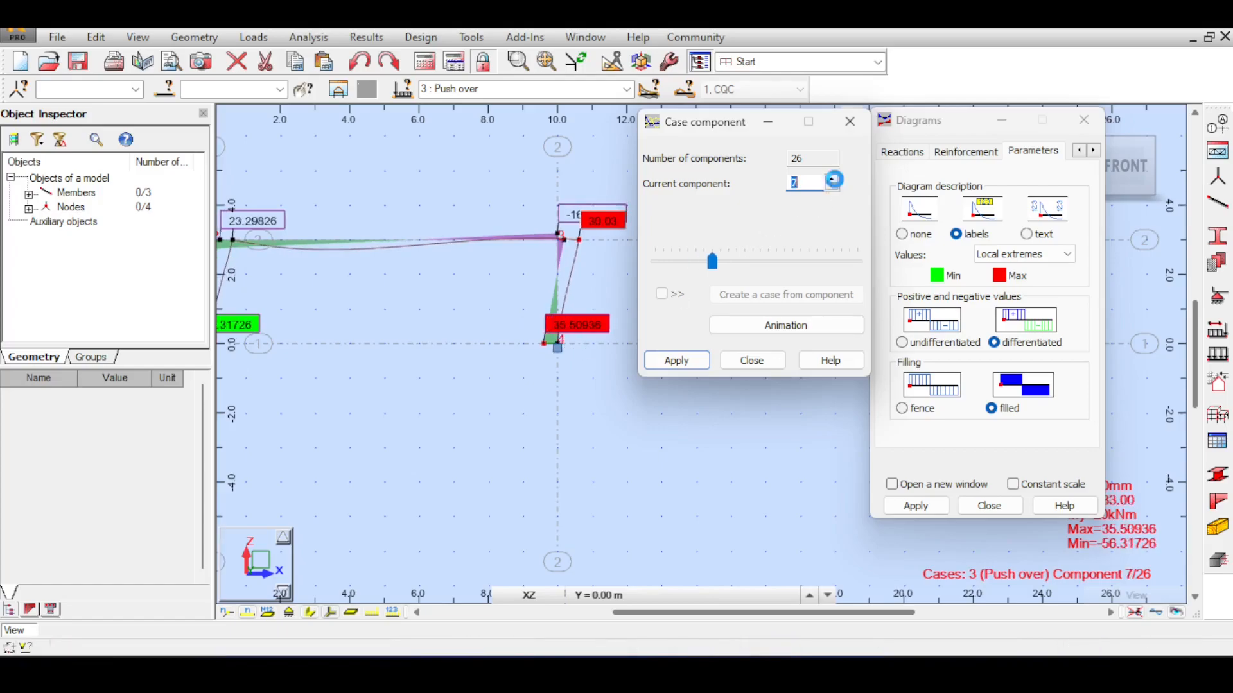
click(833, 180)
click(833, 181)
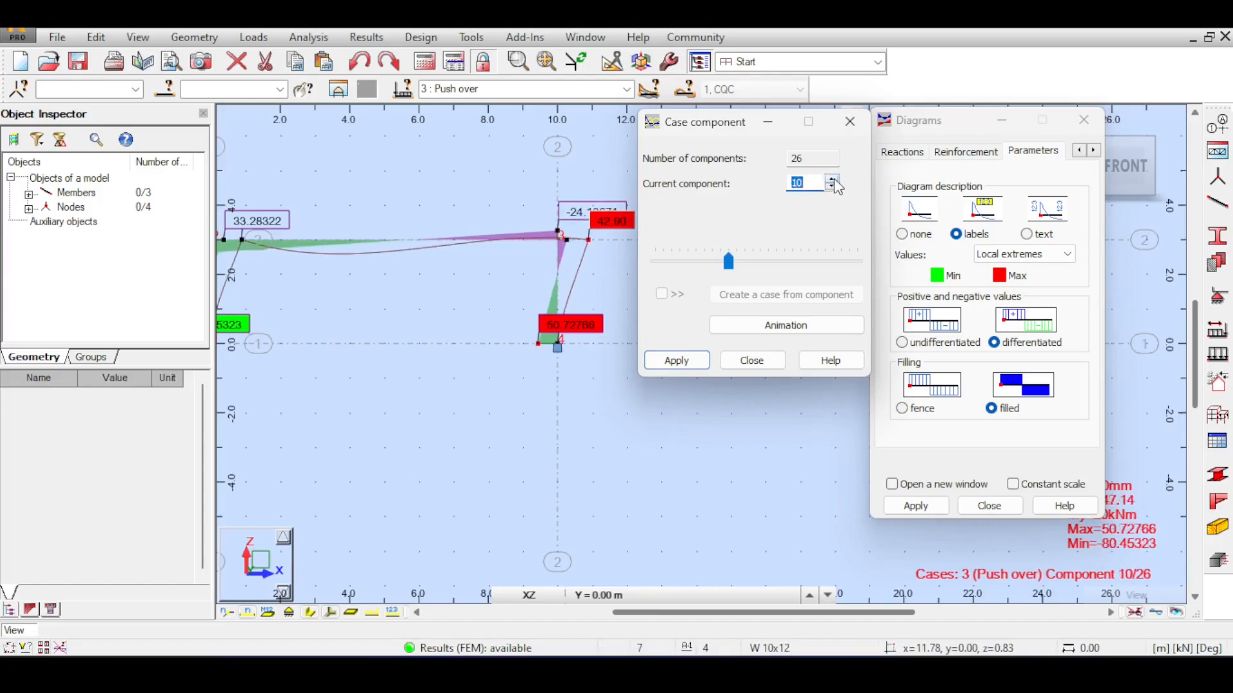
click(833, 180)
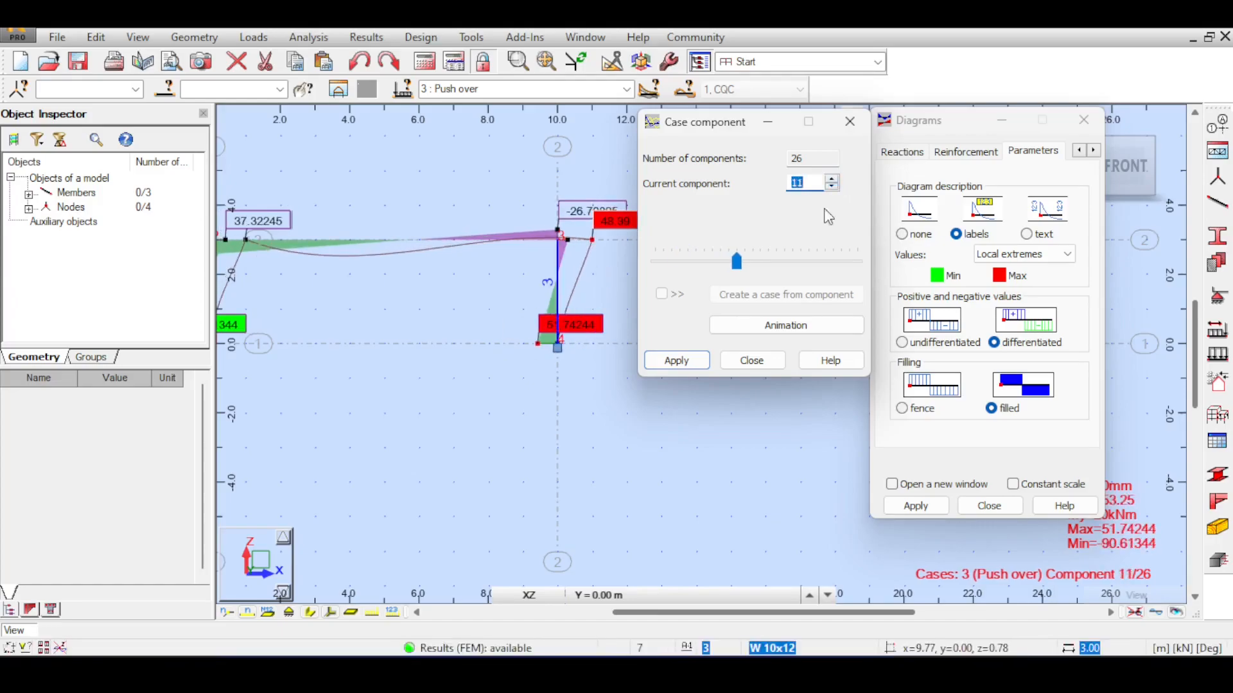
click(833, 180)
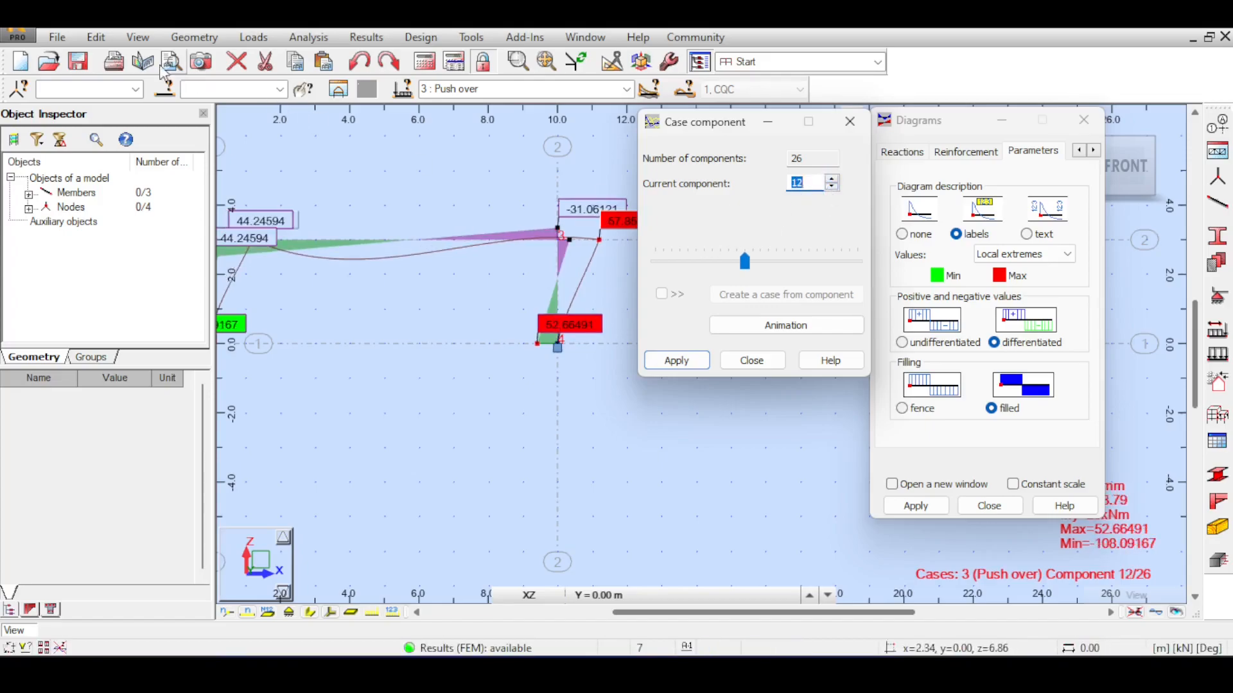
Step: Bring up the list of available view, display and table commands
click(138, 38)
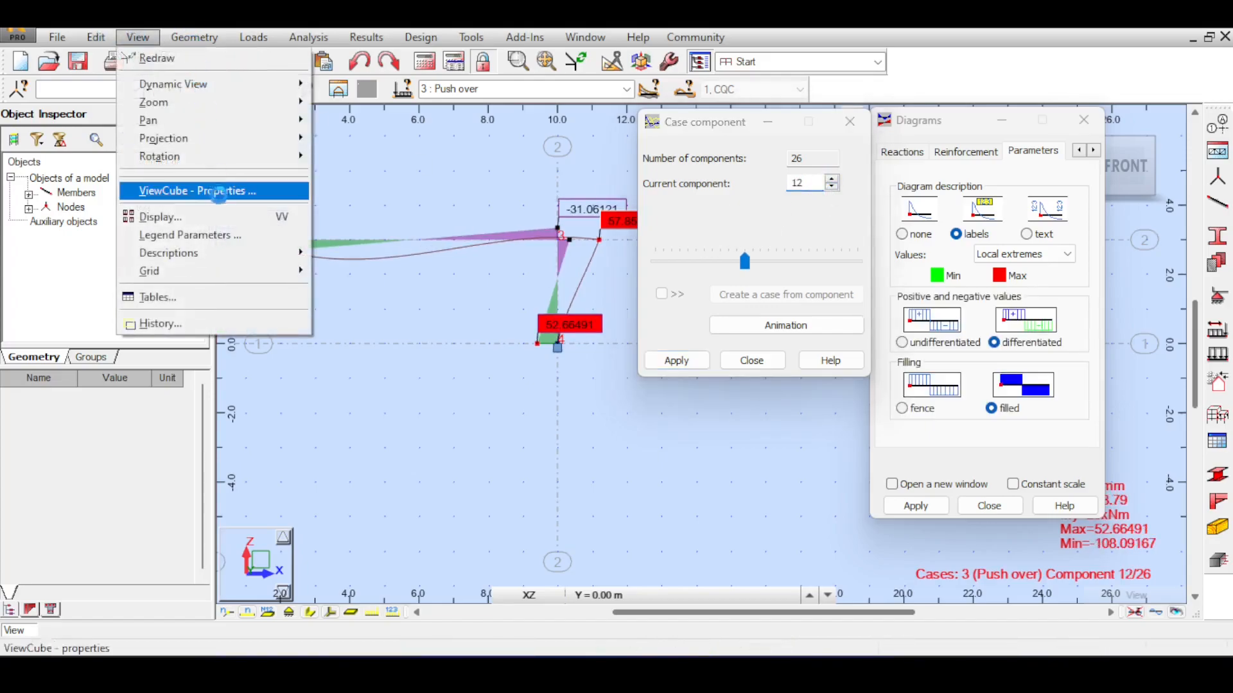
Step: Inspect the Steel Myz pushover curve in the hinge model definition of the Steel Moment Hinge non-linear hinge
click(195, 38)
mouse_move(266, 344)
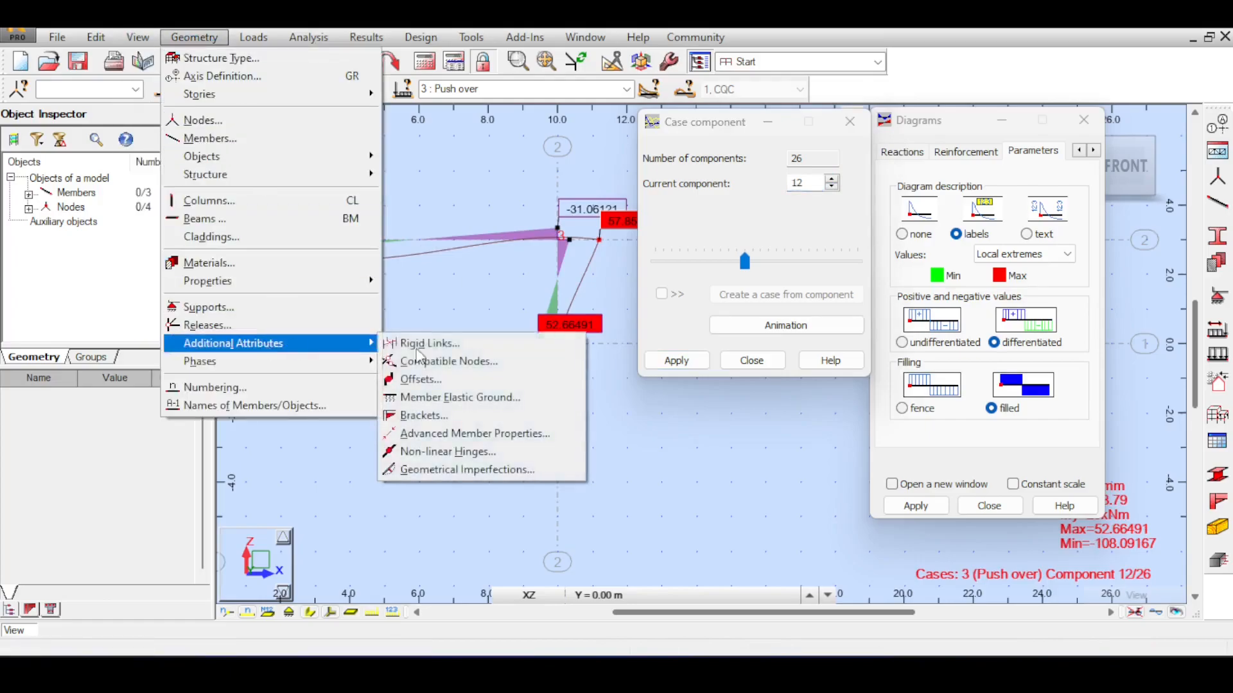
click(437, 452)
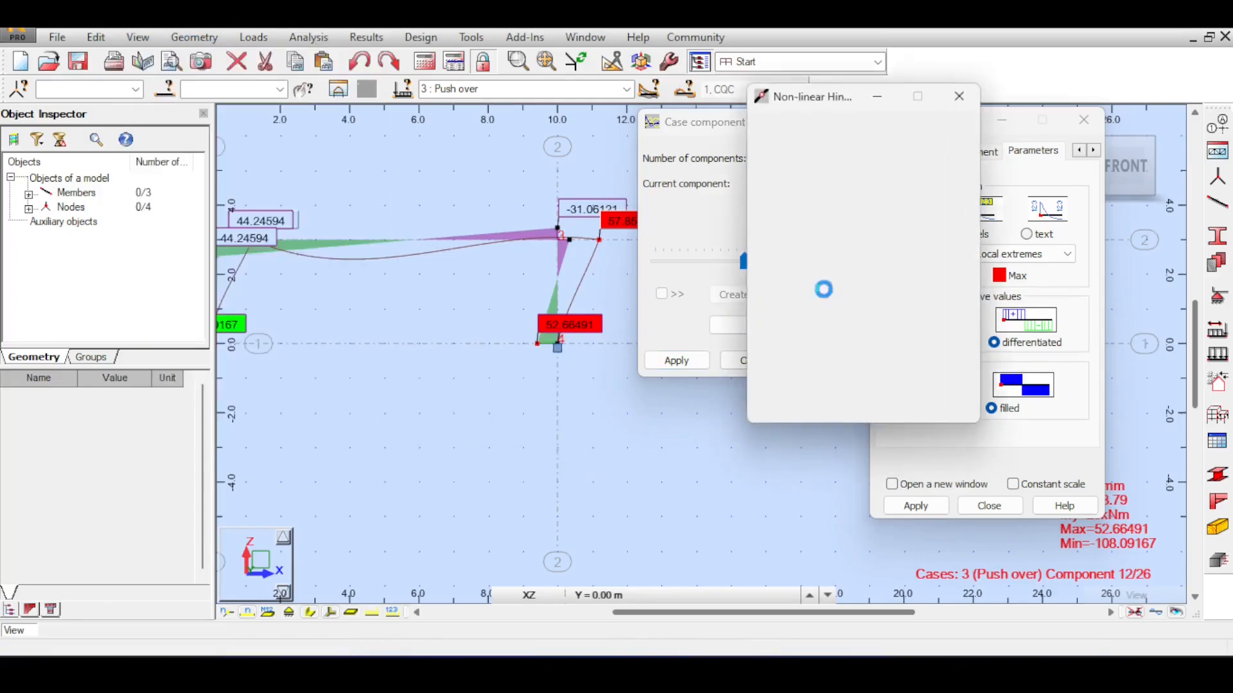
double_click(819, 186)
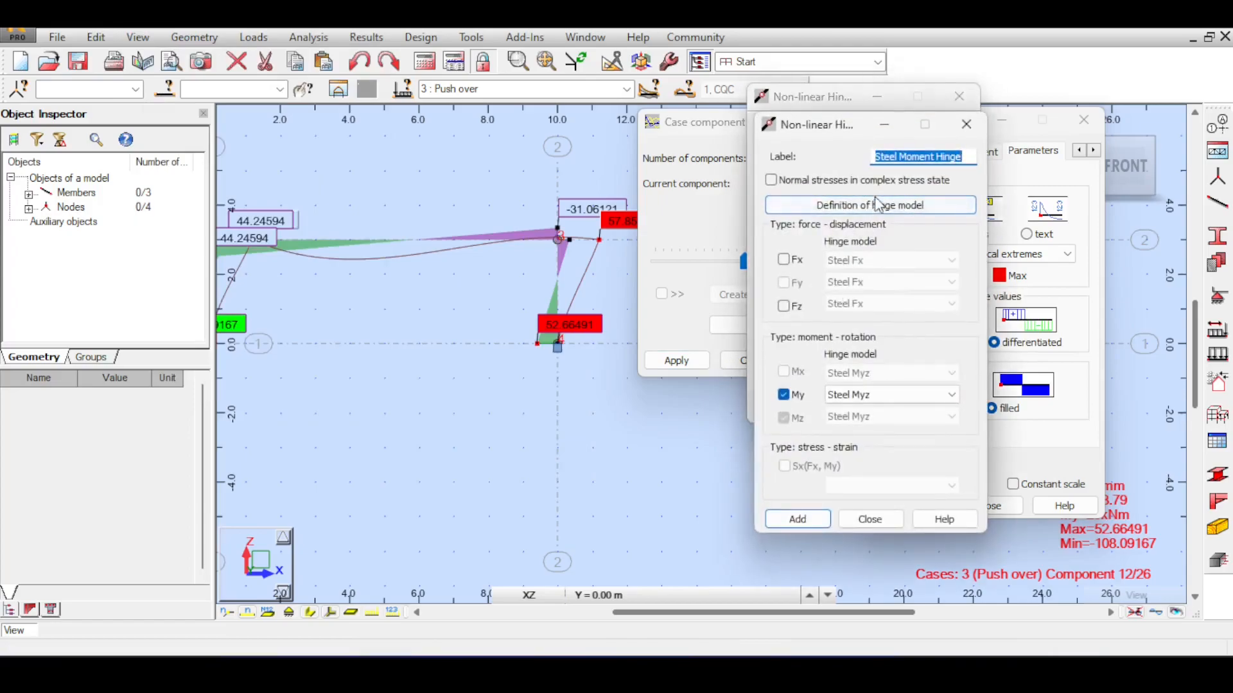
click(879, 205)
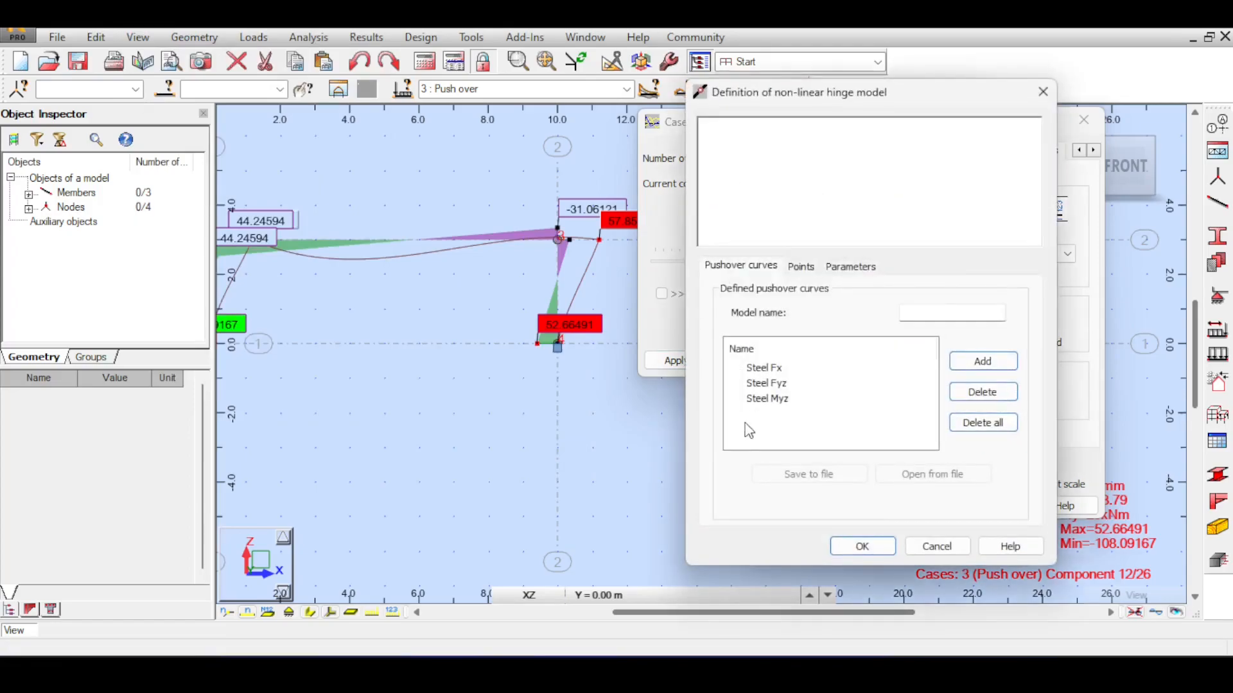
click(765, 399)
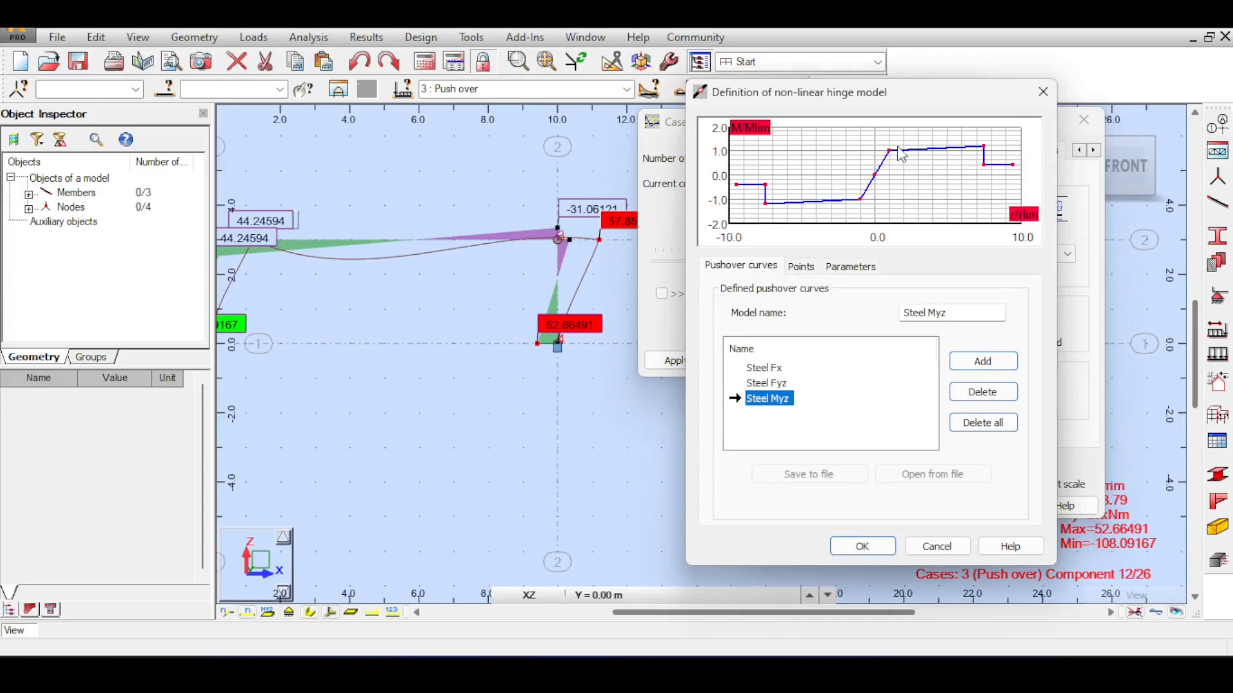
click(1042, 92)
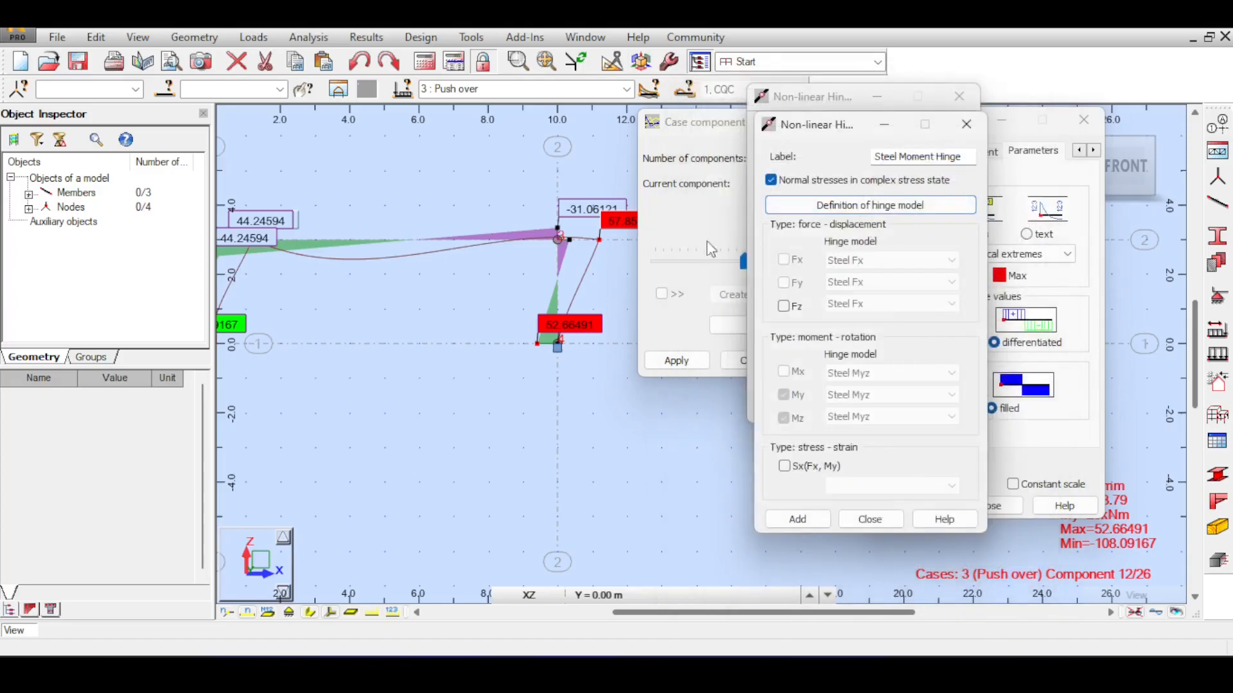
Step: Step the Push over case forward to component 16 to examine how the frame's moment diagram develops
click(734, 231)
click(832, 179)
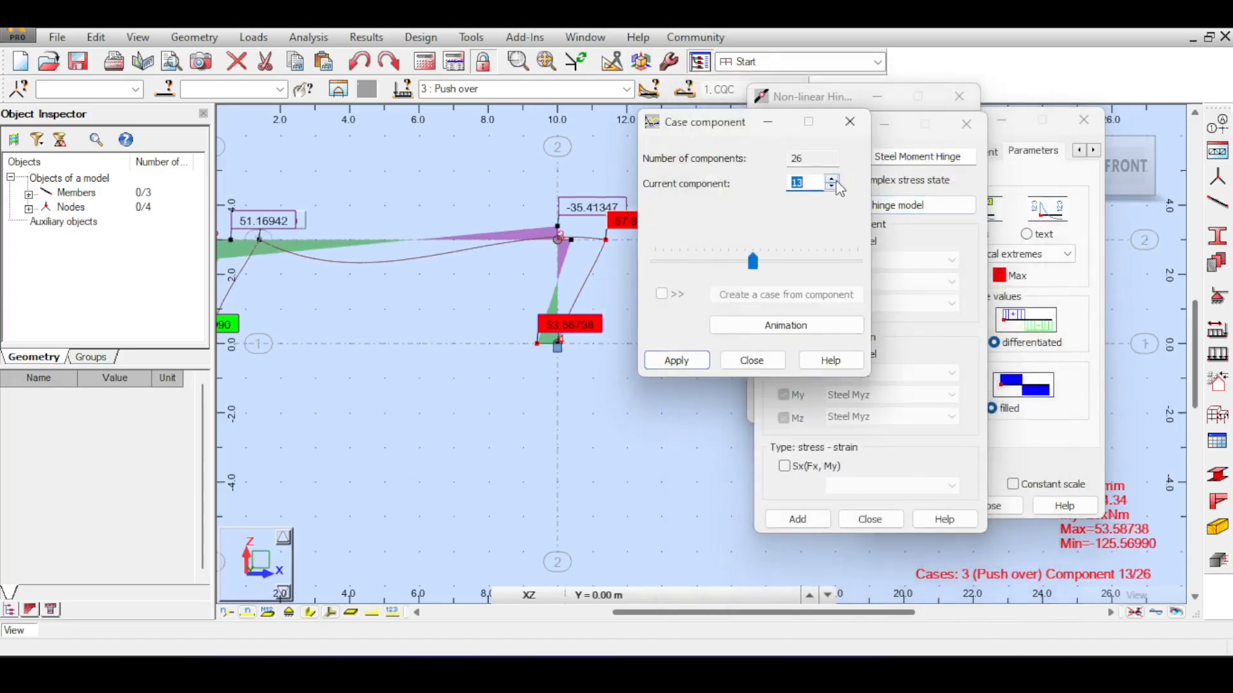
click(834, 180)
click(833, 180)
click(834, 180)
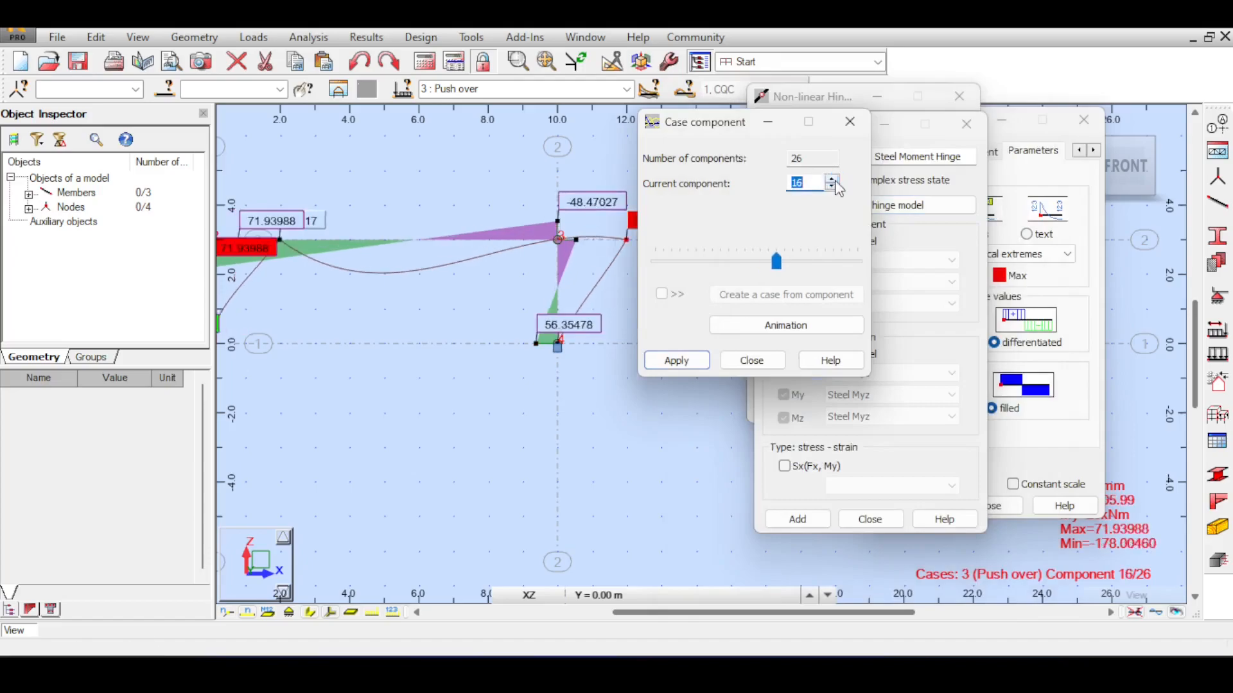
Step: Step the Push over results back to component 11 to re-examine the moments in the whole frame
click(834, 187)
click(833, 187)
click(833, 187)
click(833, 186)
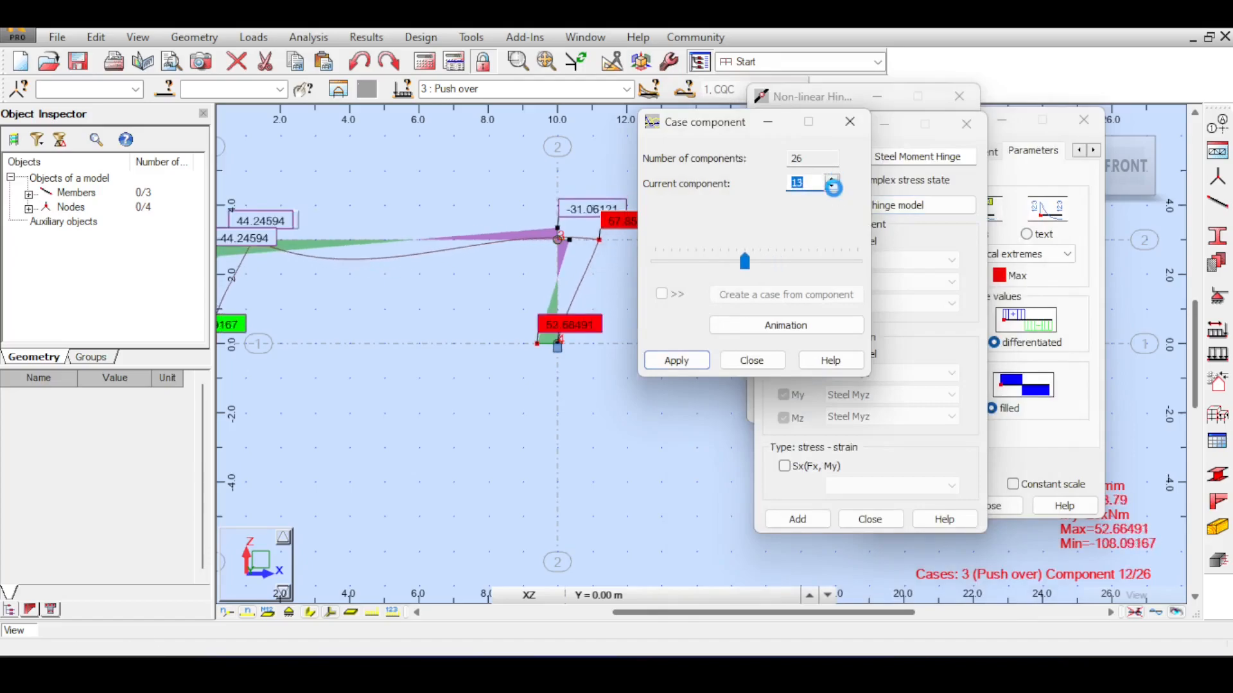
click(834, 187)
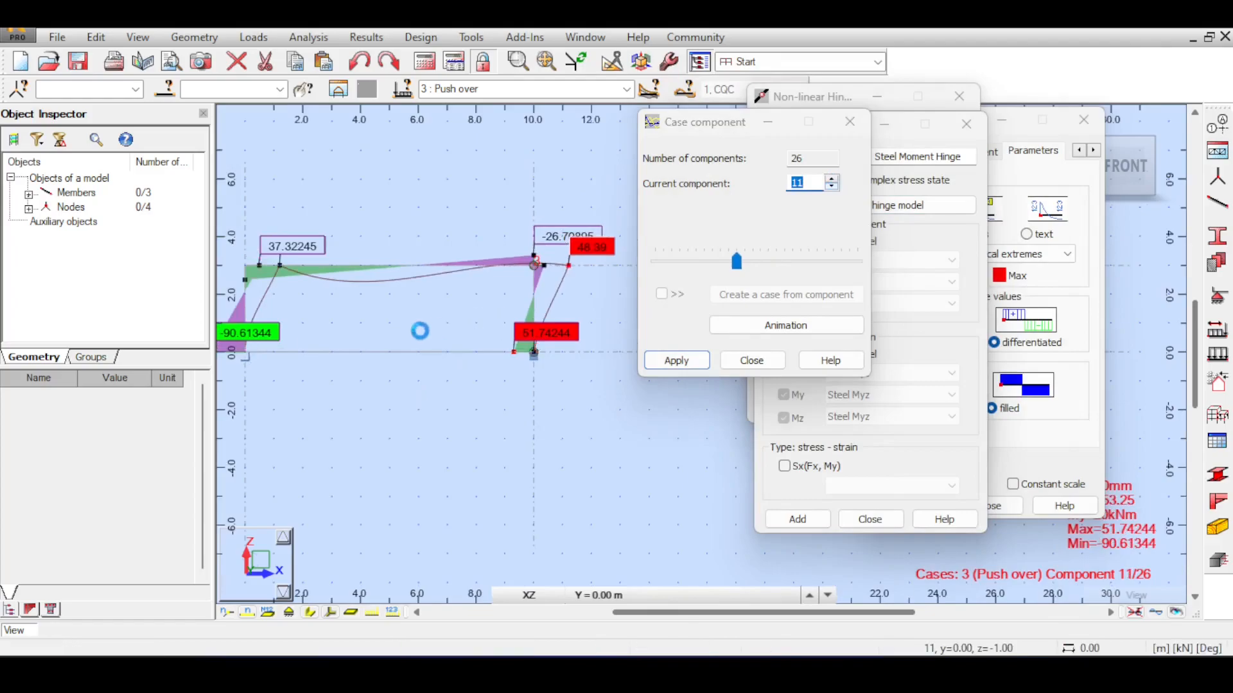
Step: Show component 6 of the Push over case and step forward to component 12, comparing the column base moments
click(692, 255)
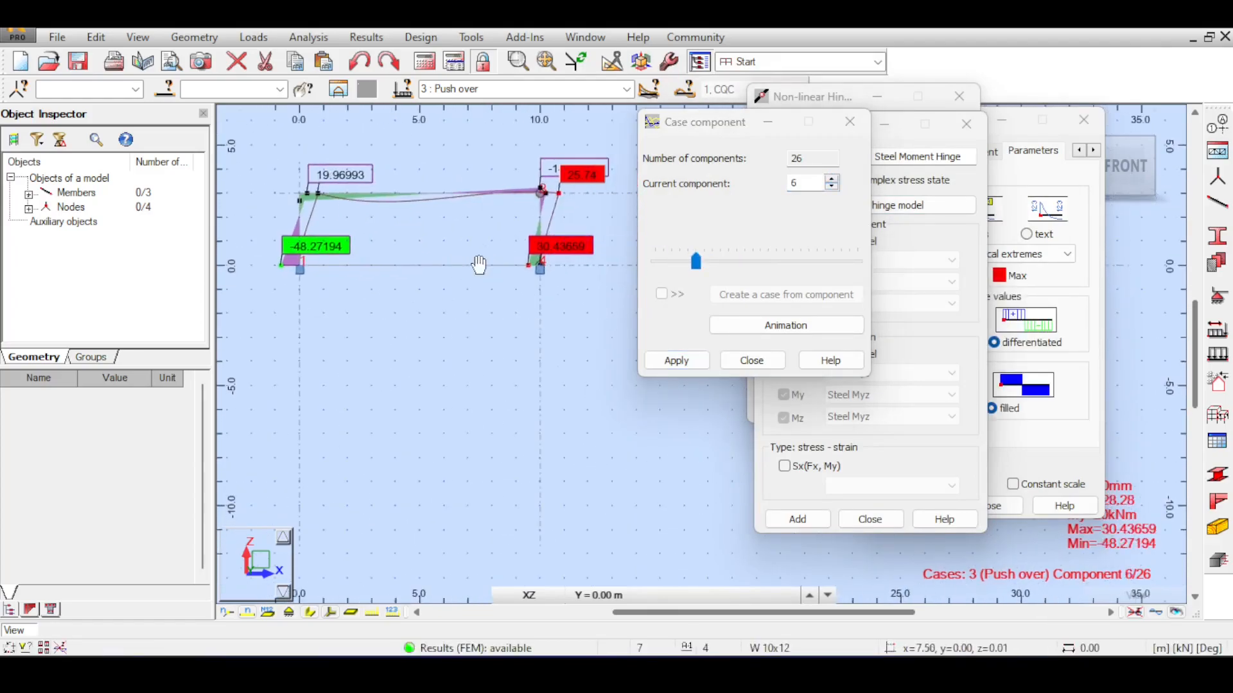
click(833, 181)
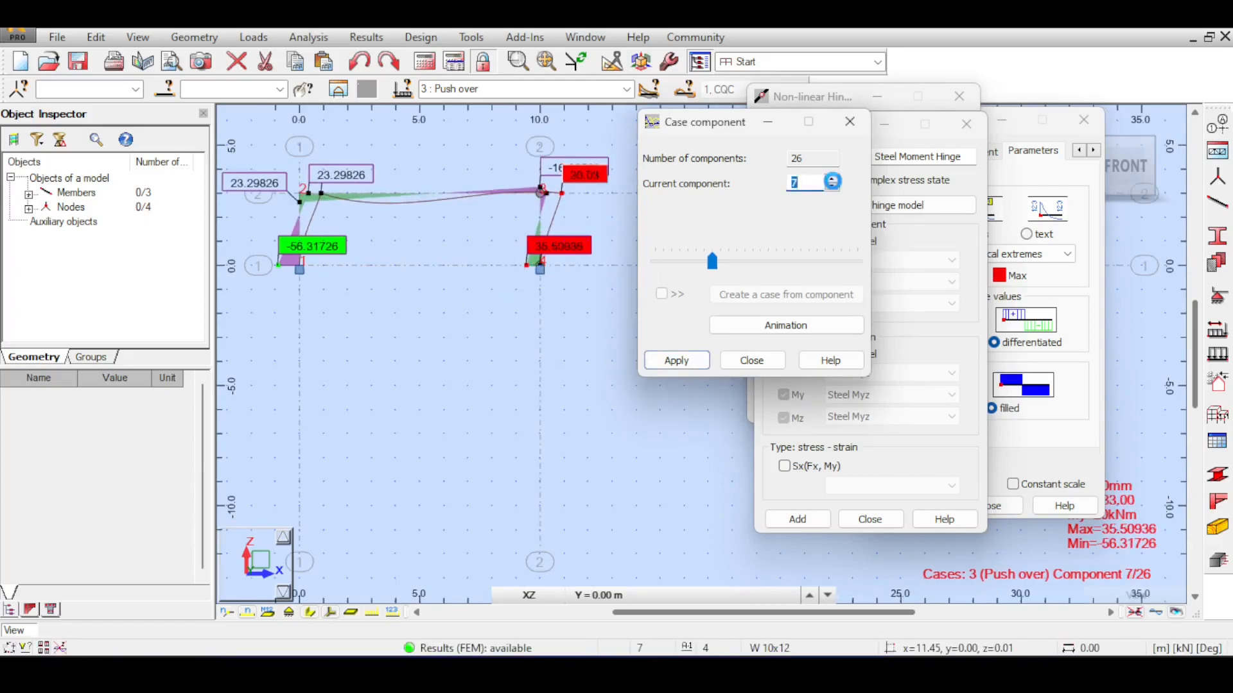
click(833, 180)
click(833, 181)
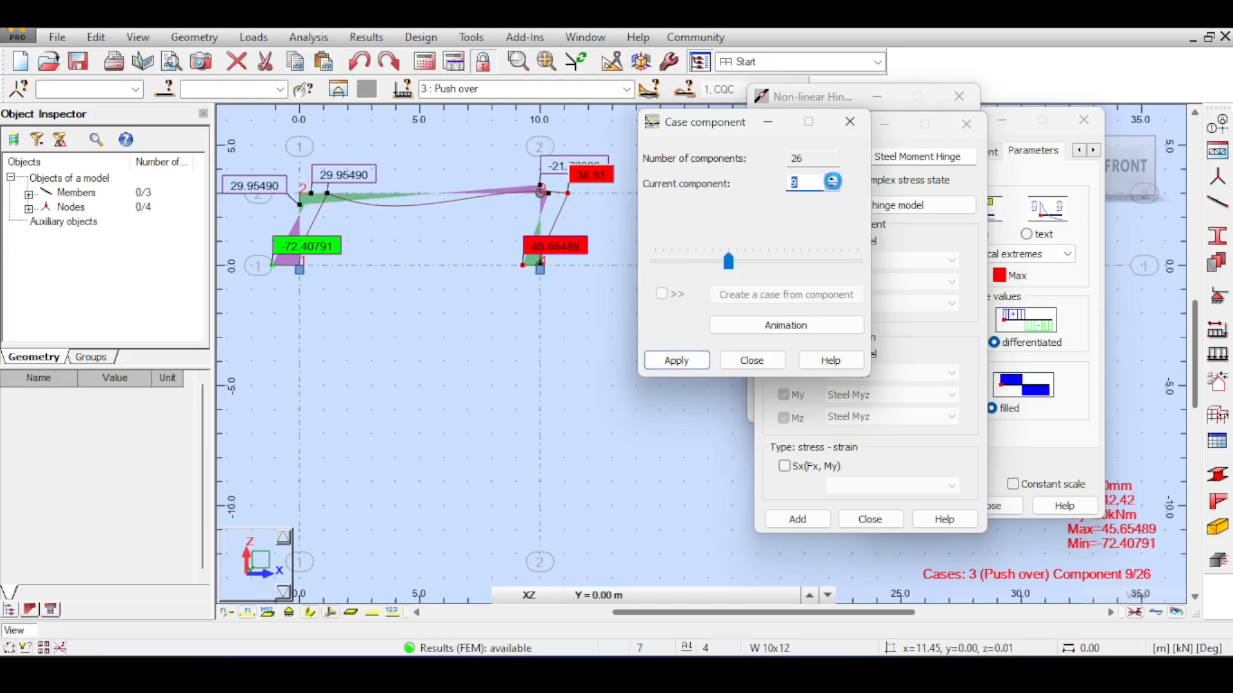
click(833, 180)
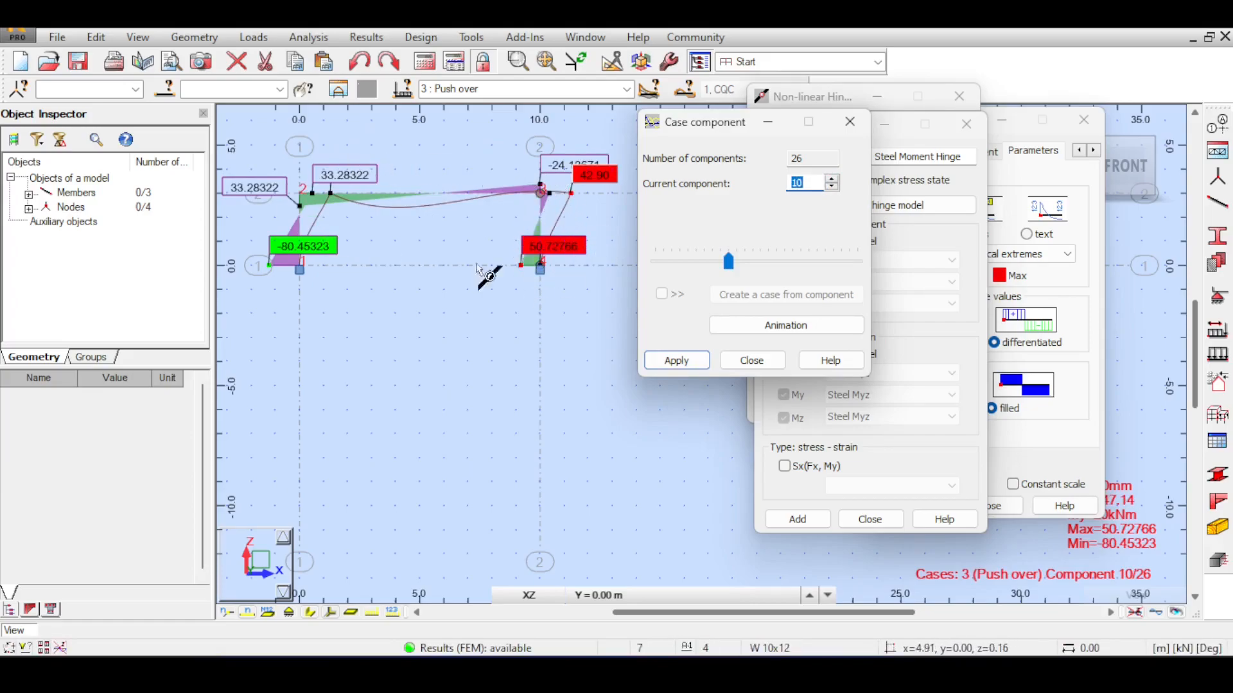
click(832, 181)
click(832, 181)
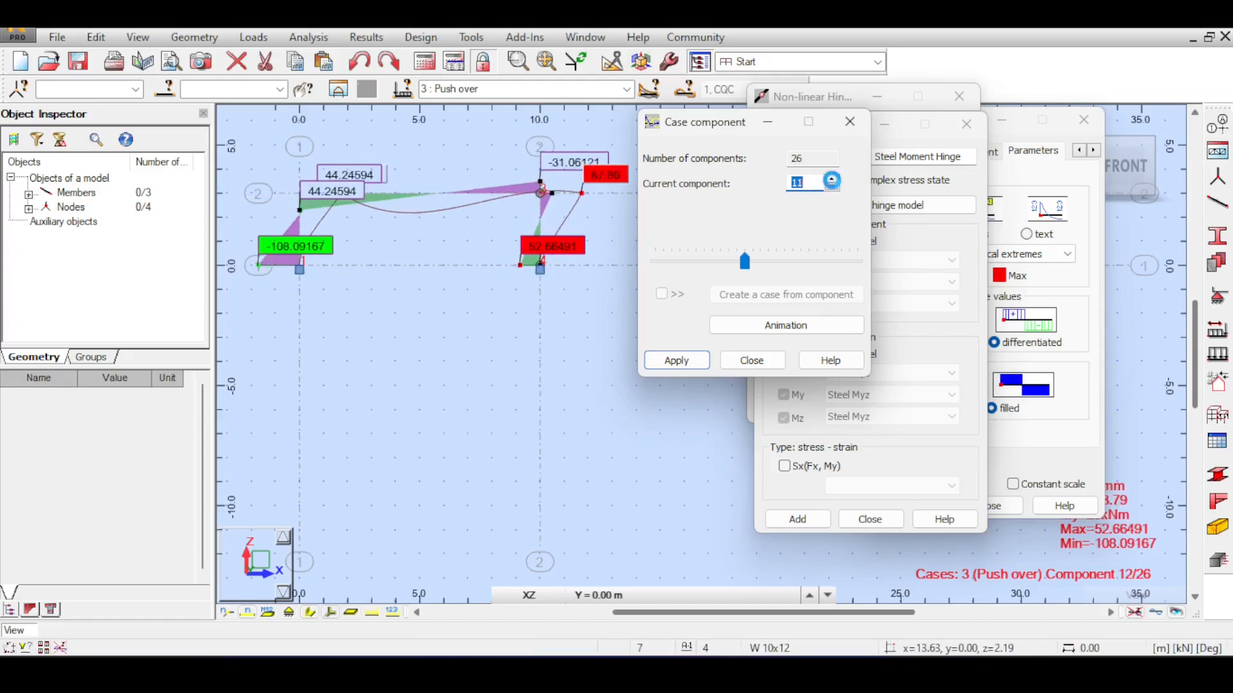
Step: Step the Push over case back to component 7 to review the base moments at lower load levels
click(832, 188)
click(832, 188)
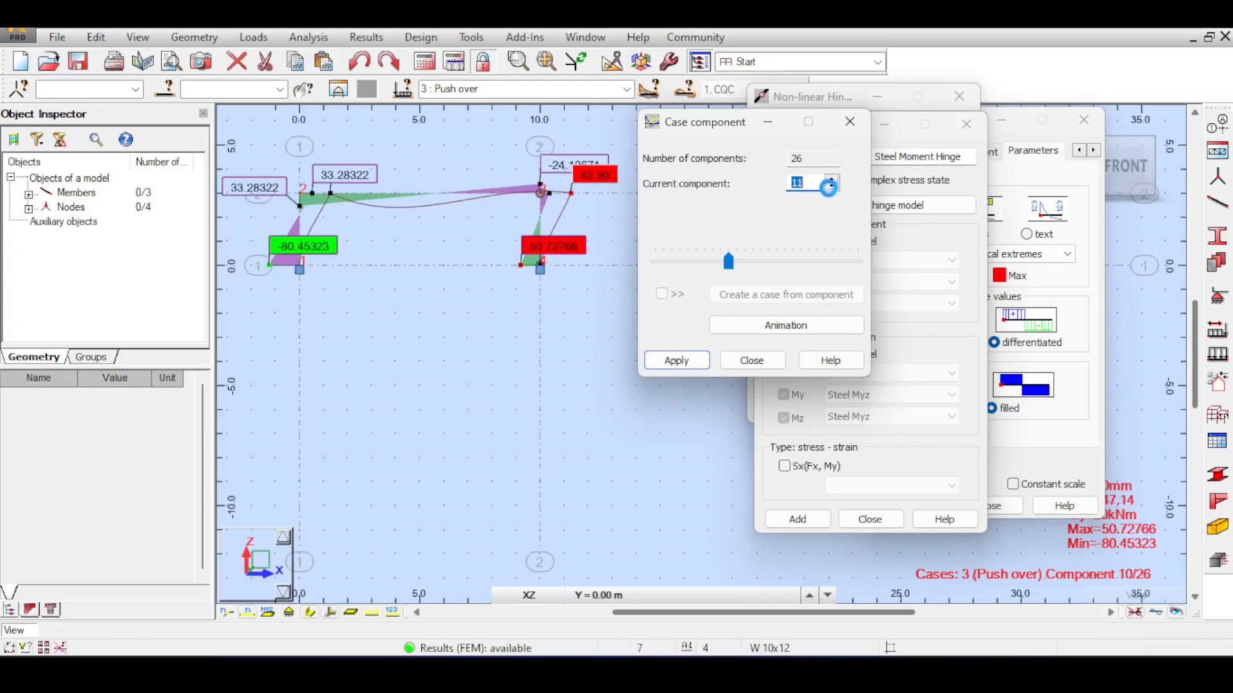
click(832, 188)
click(832, 187)
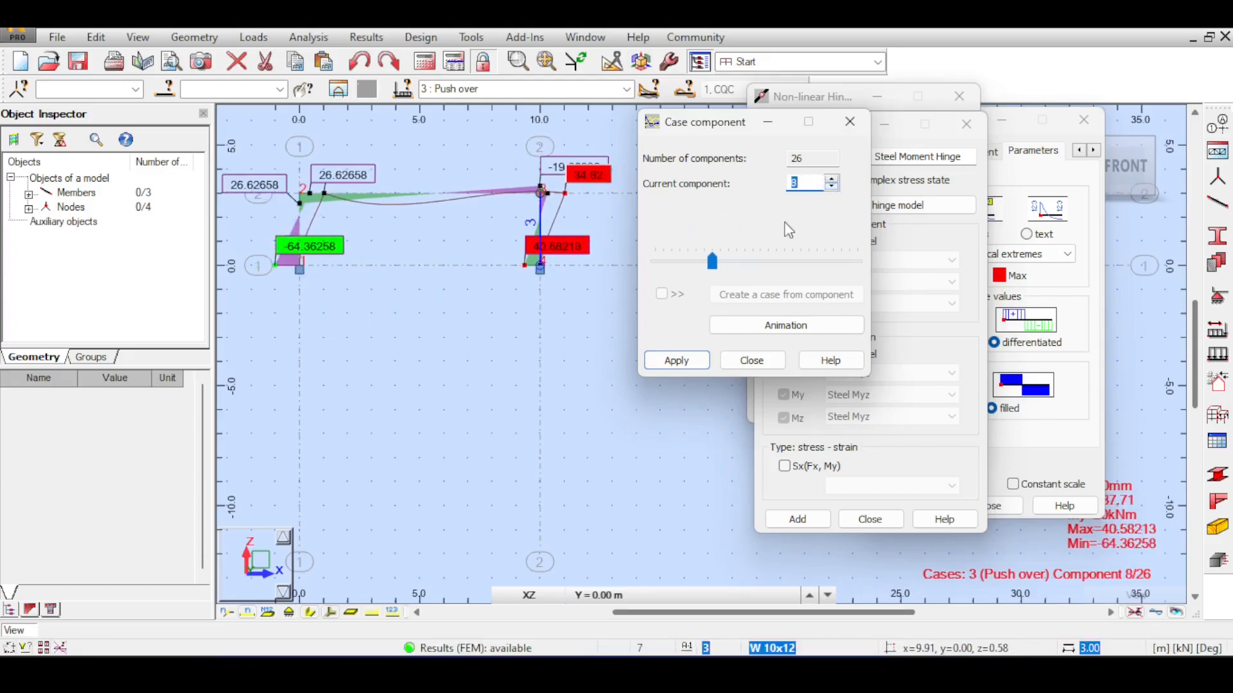
click(832, 187)
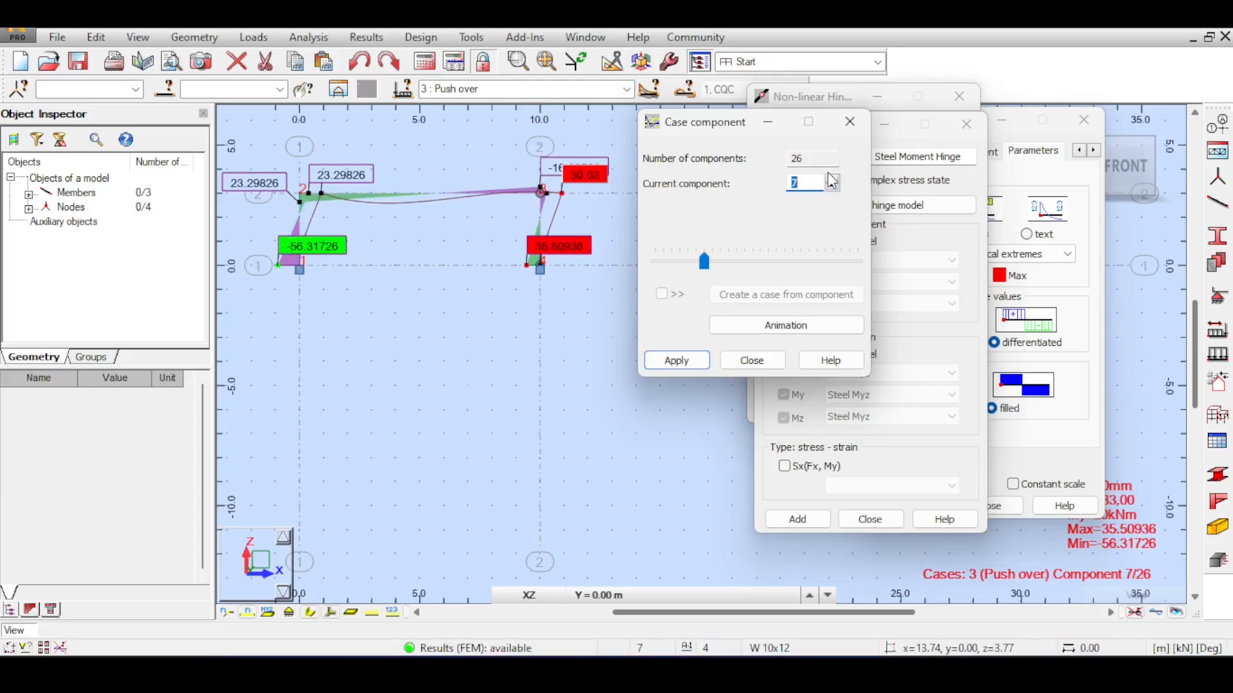
Step: Step through components 8 to 12 of the Push over case, rechecking component 11, to compare moment increments at both column bases
click(833, 179)
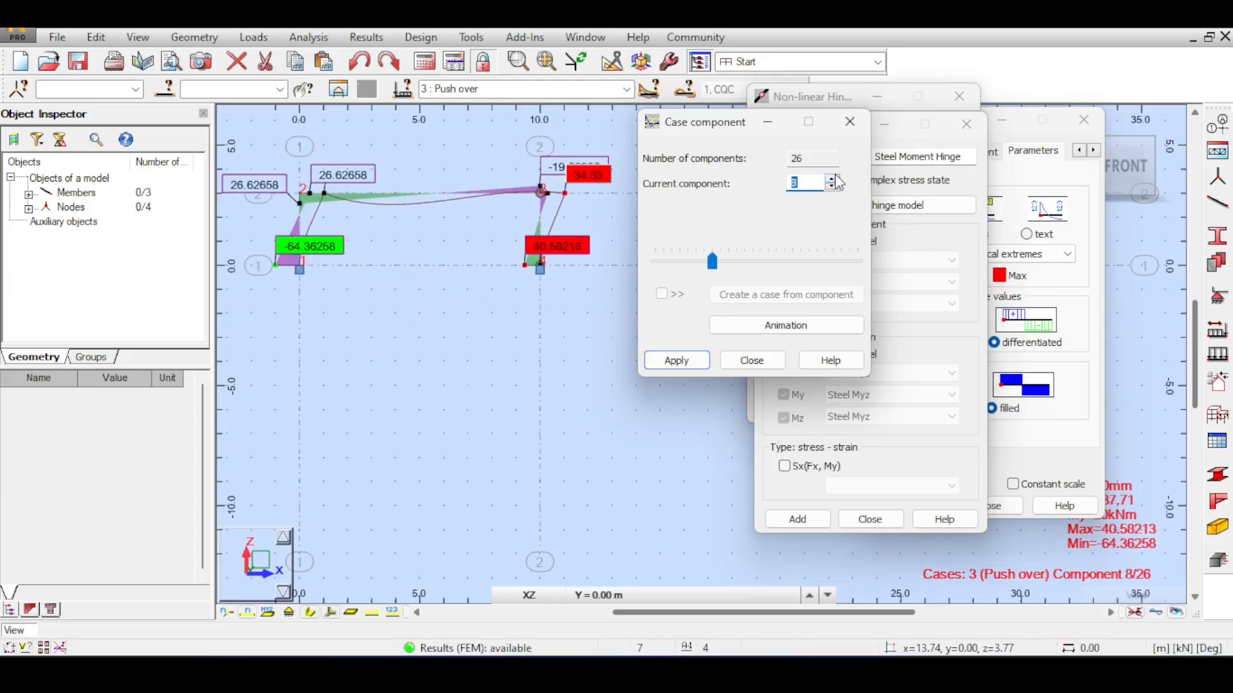
click(832, 179)
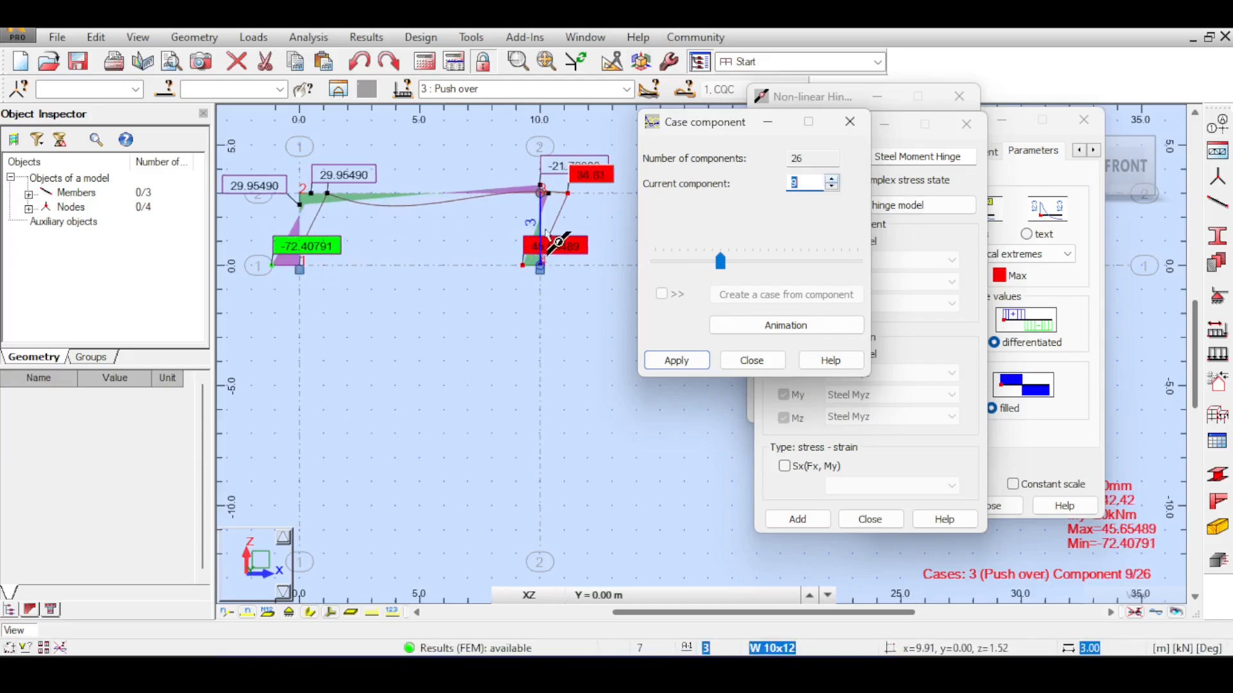
click(832, 180)
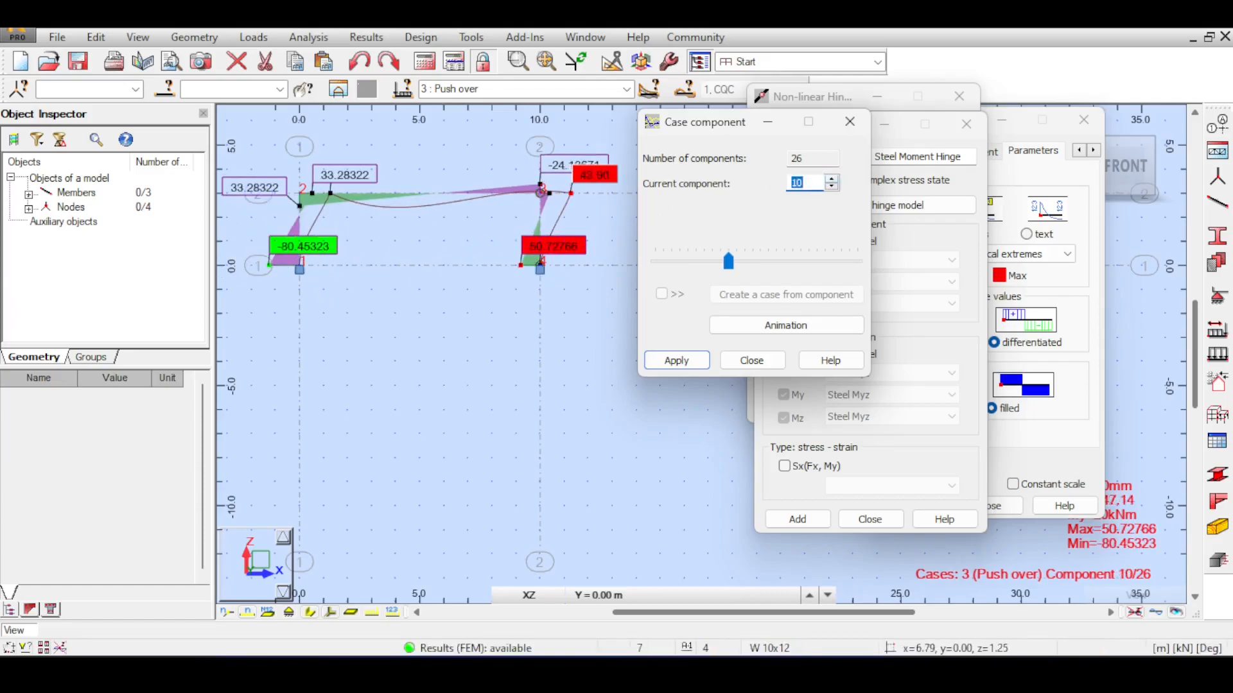
click(832, 180)
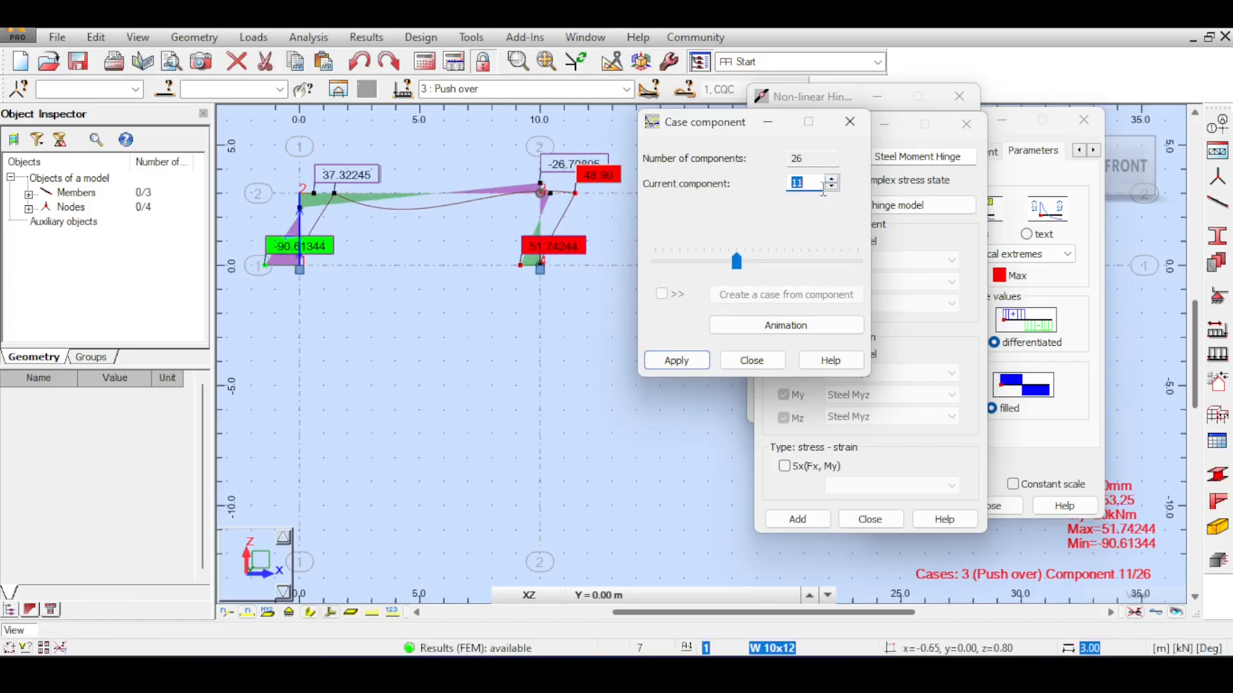
click(833, 186)
click(833, 179)
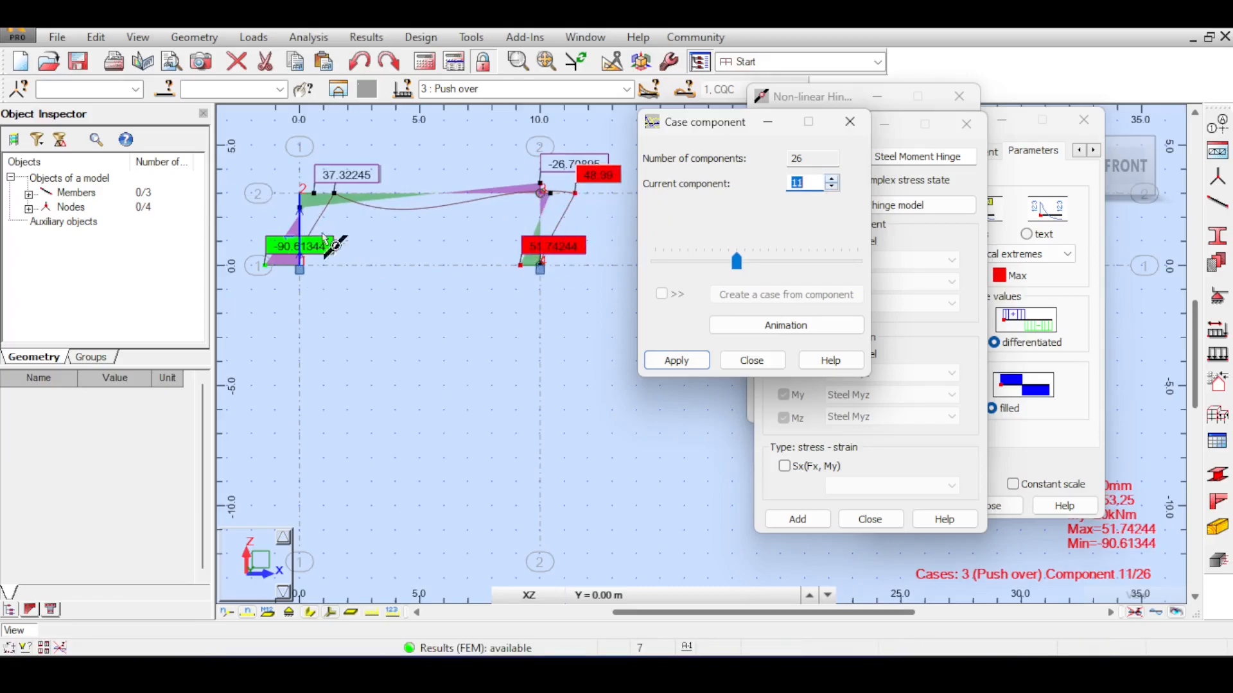
click(833, 179)
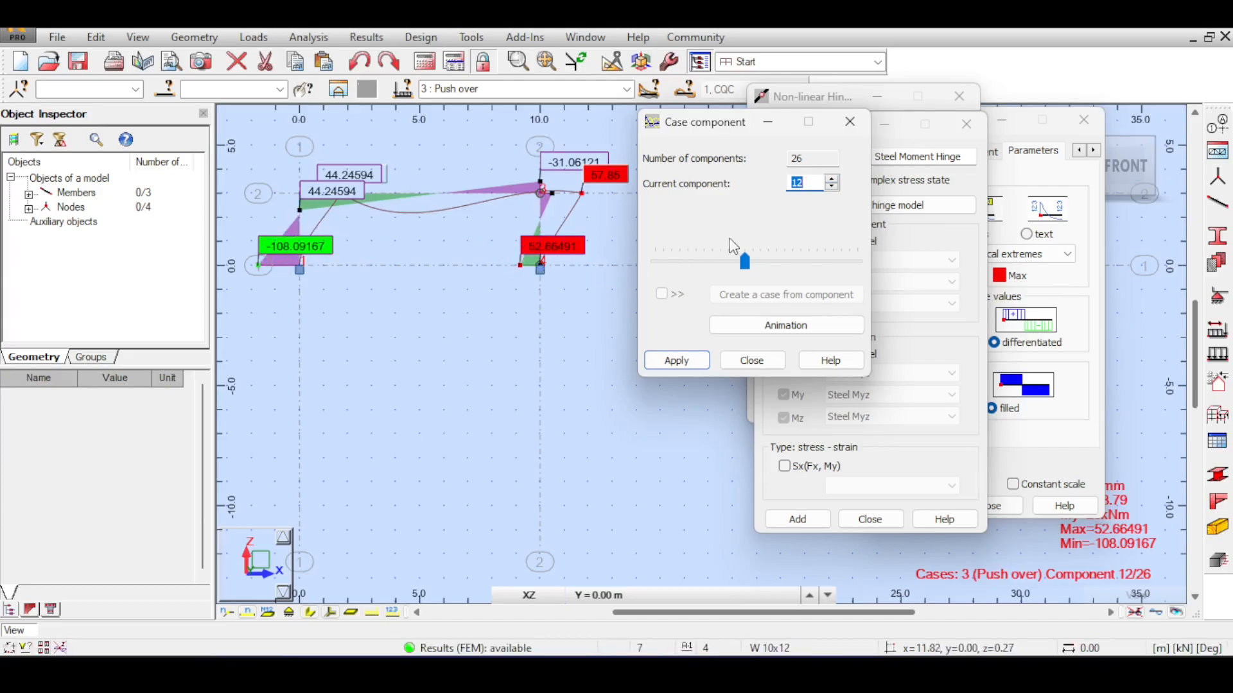
Step: Advance the Push over case to component 20 and examine the moment at the base of the grid line 2 column
click(832, 181)
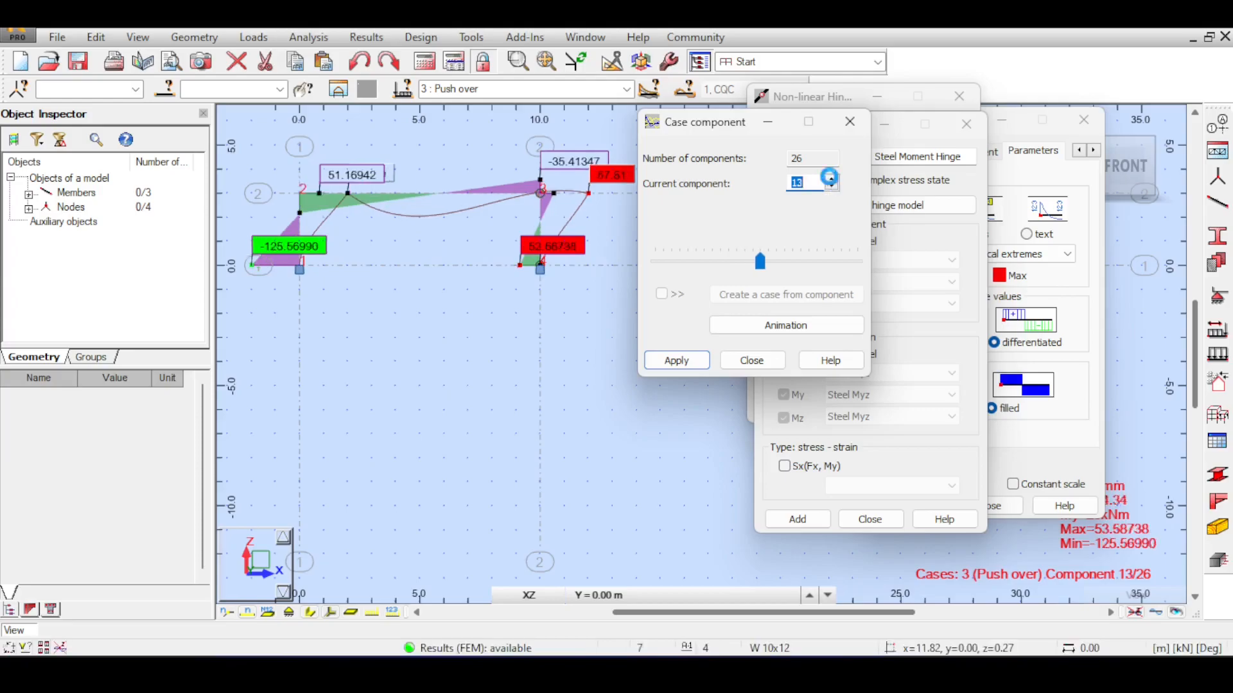
click(832, 181)
click(833, 181)
click(832, 179)
click(832, 179)
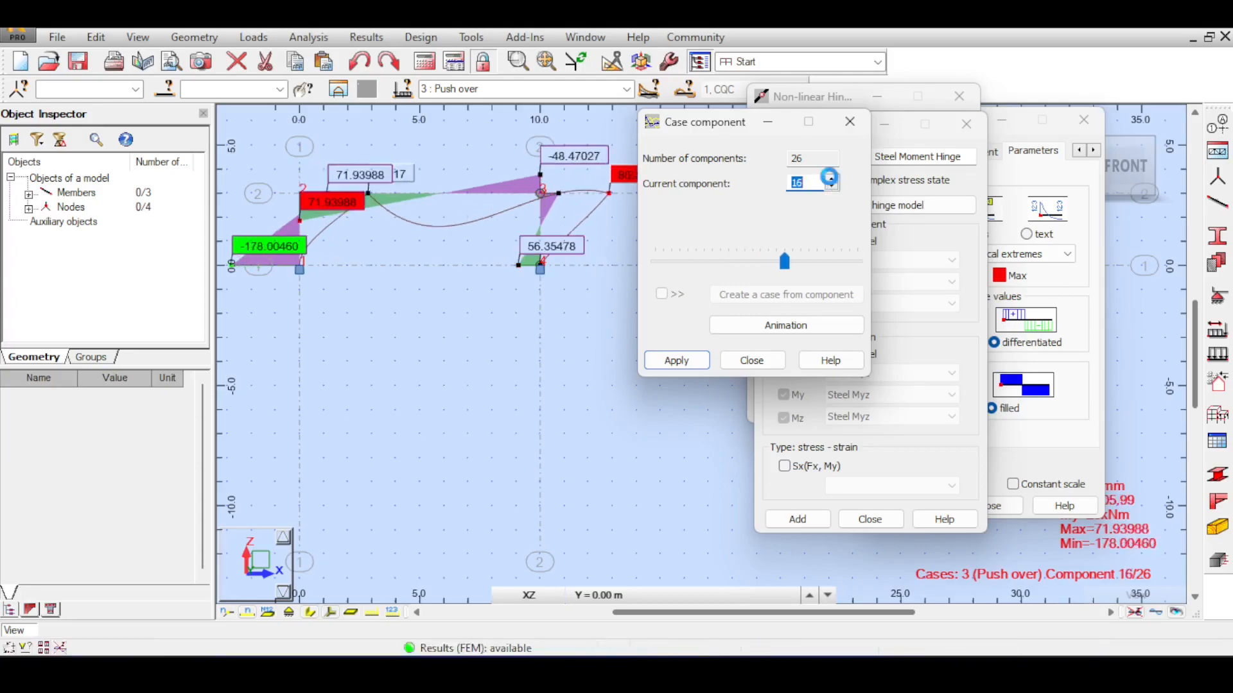
click(833, 180)
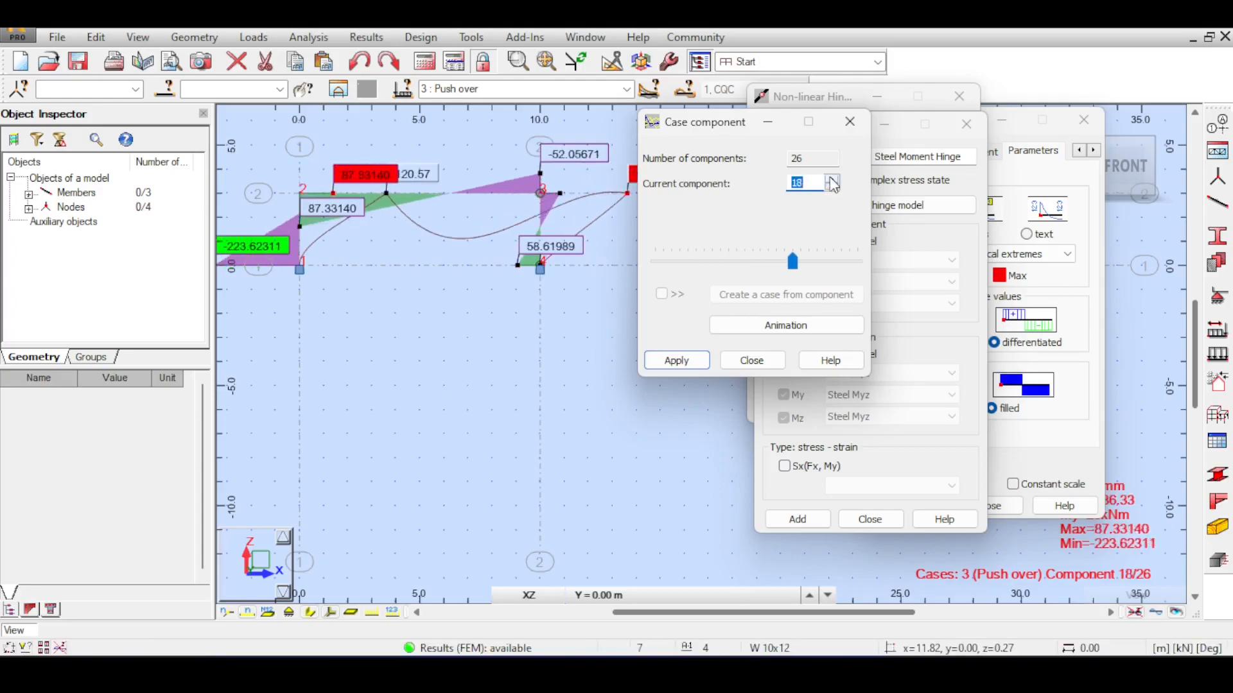
click(833, 180)
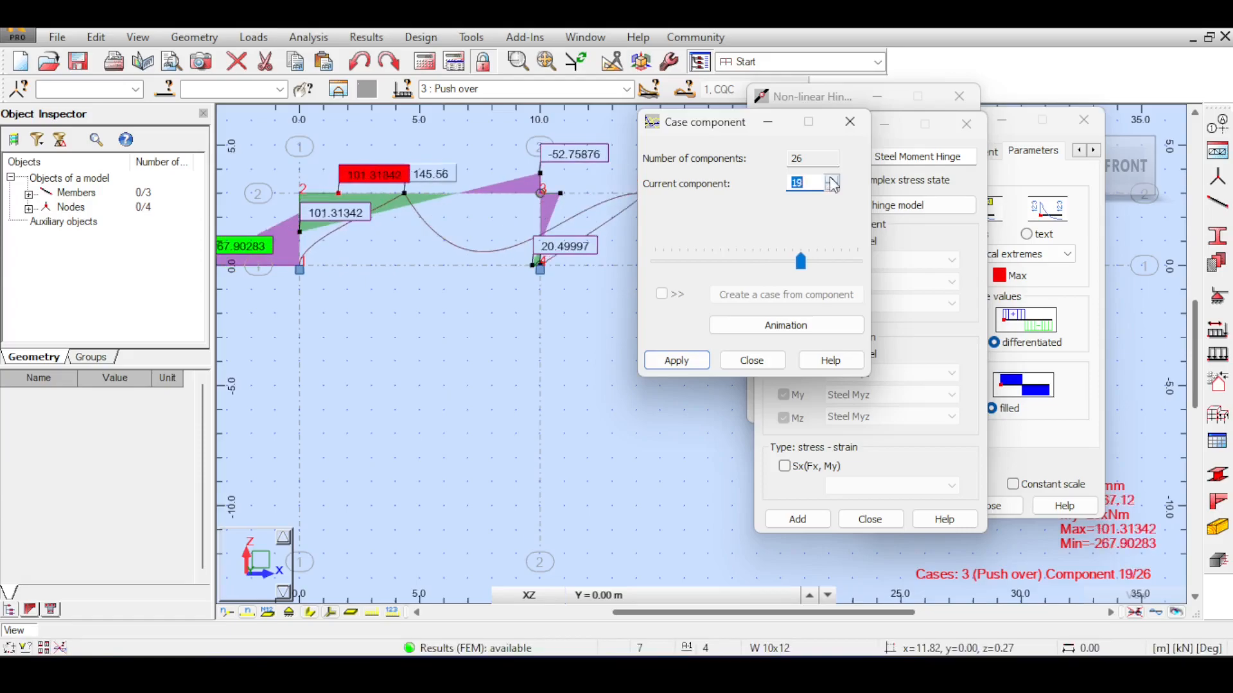
click(831, 180)
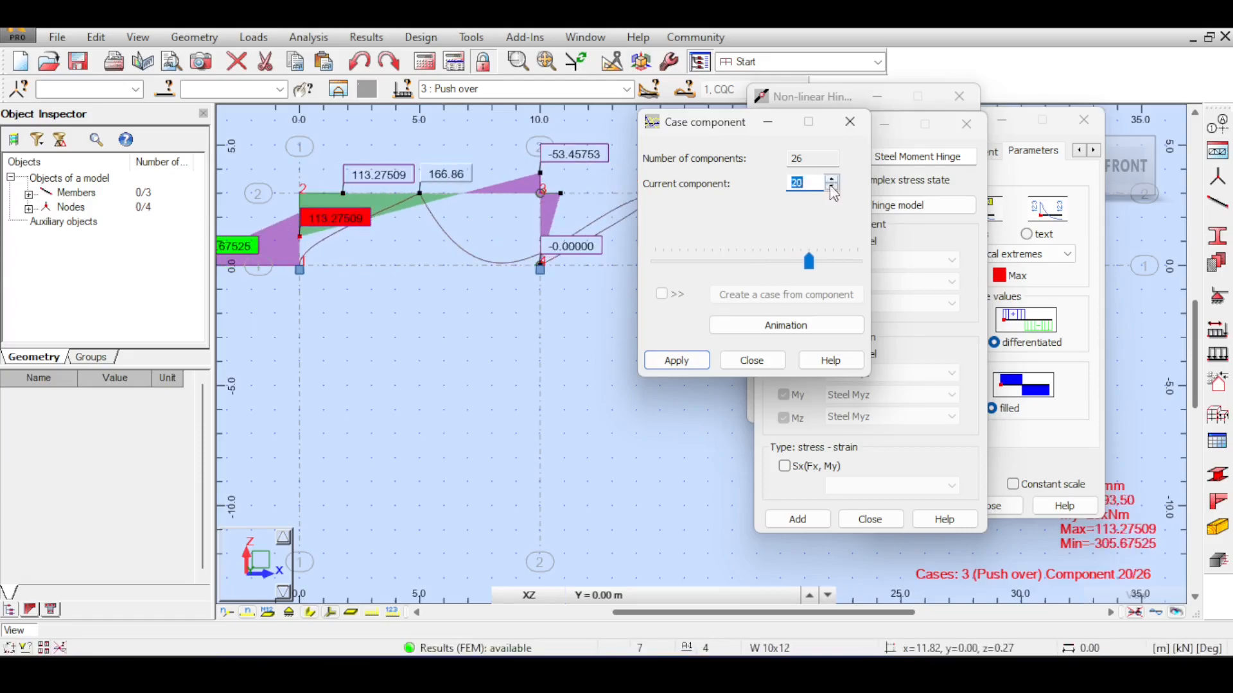
scroll(540, 260, up, 5)
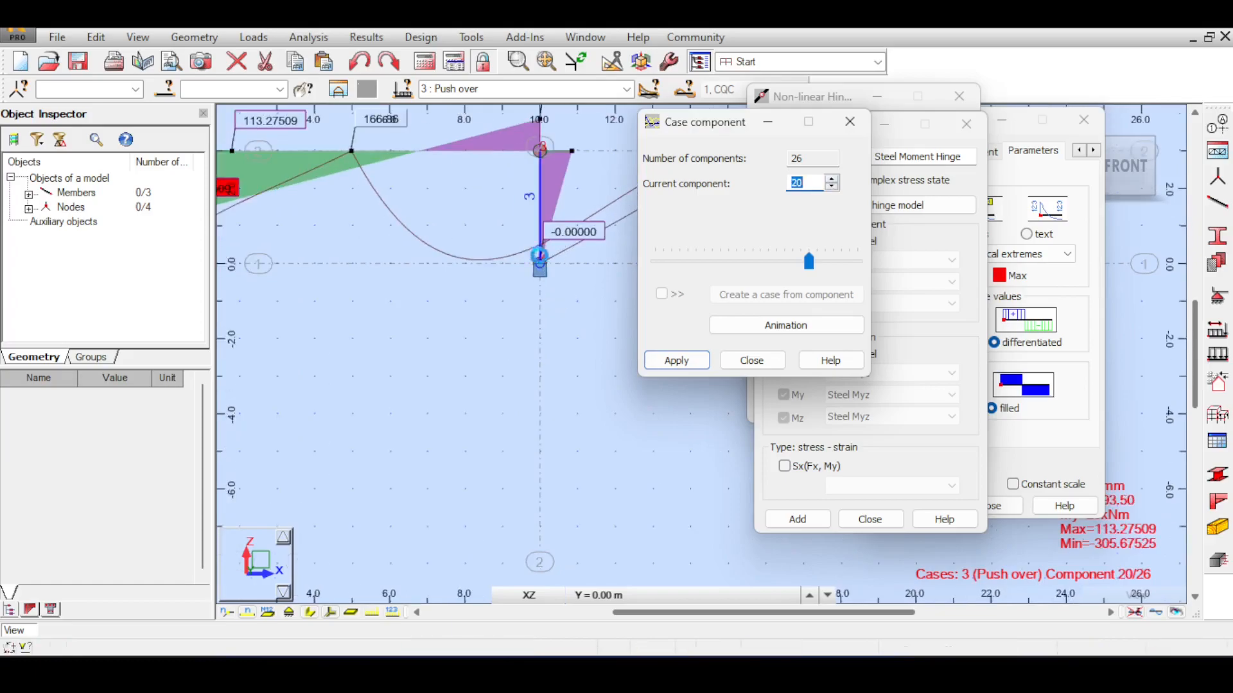
scroll(545, 283, down, 5)
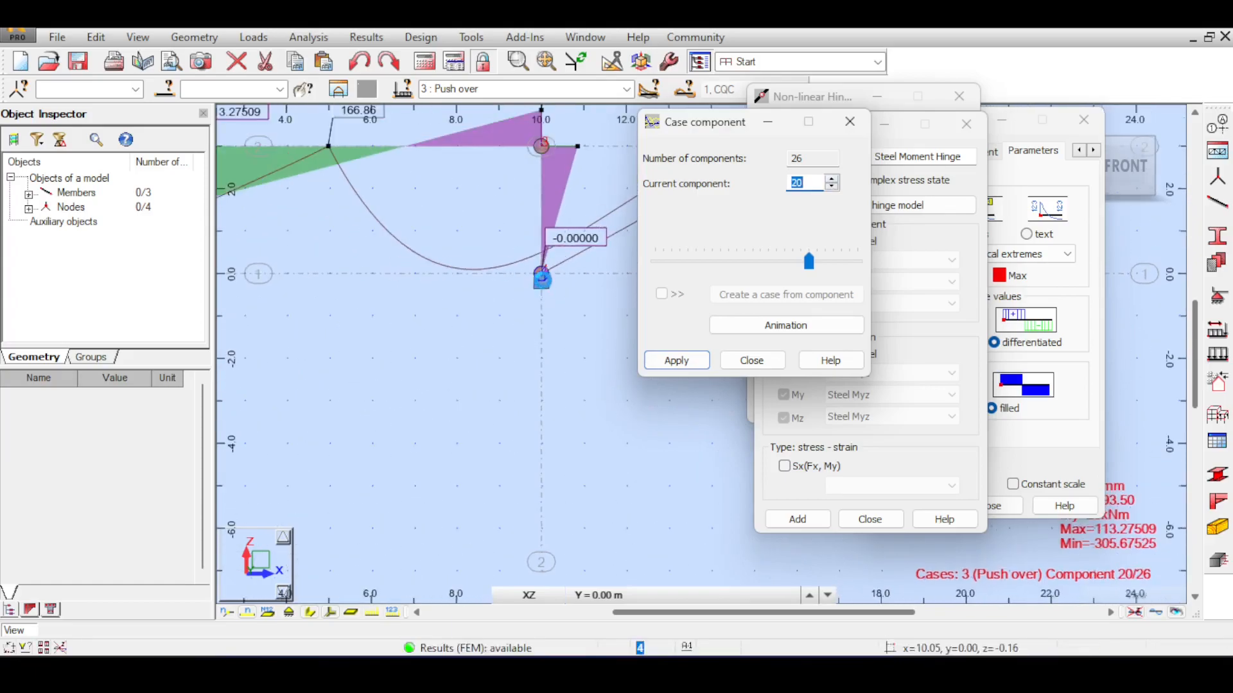
scroll(547, 286, down, 2)
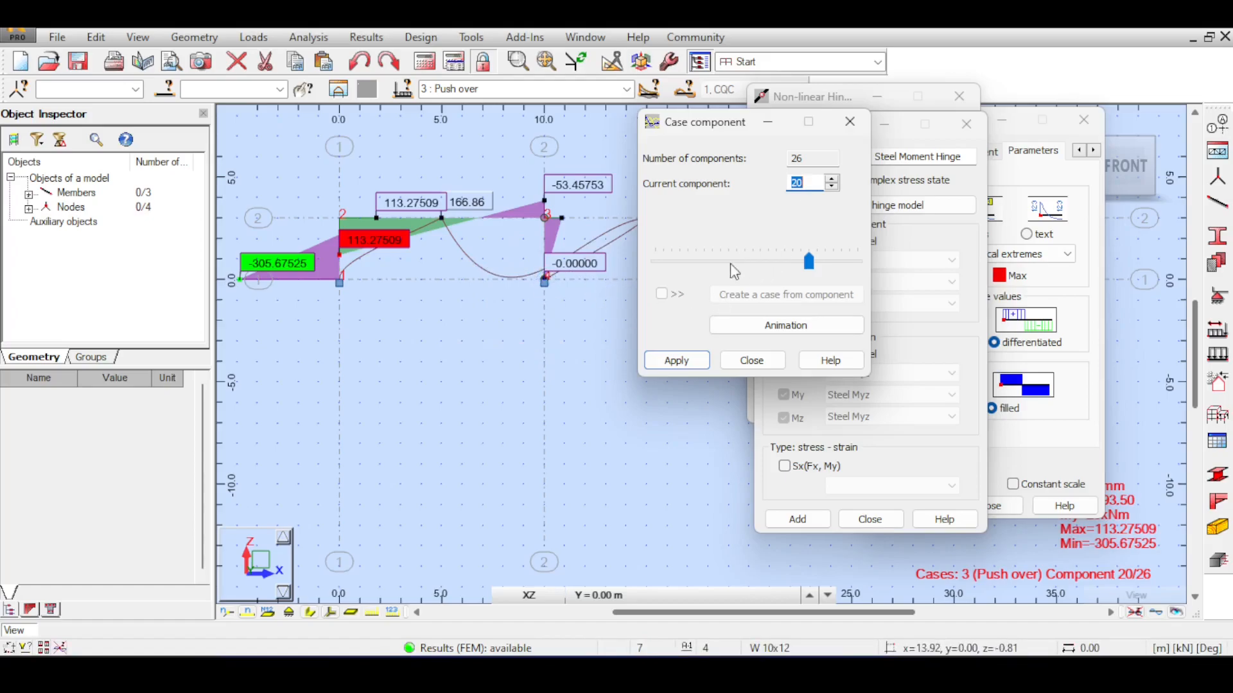
Step: Display Push over components 5 and 10, and switch to the Excel sheet to compare the hand-calculated elastic and plastic moments
click(706, 261)
click(706, 262)
click(706, 261)
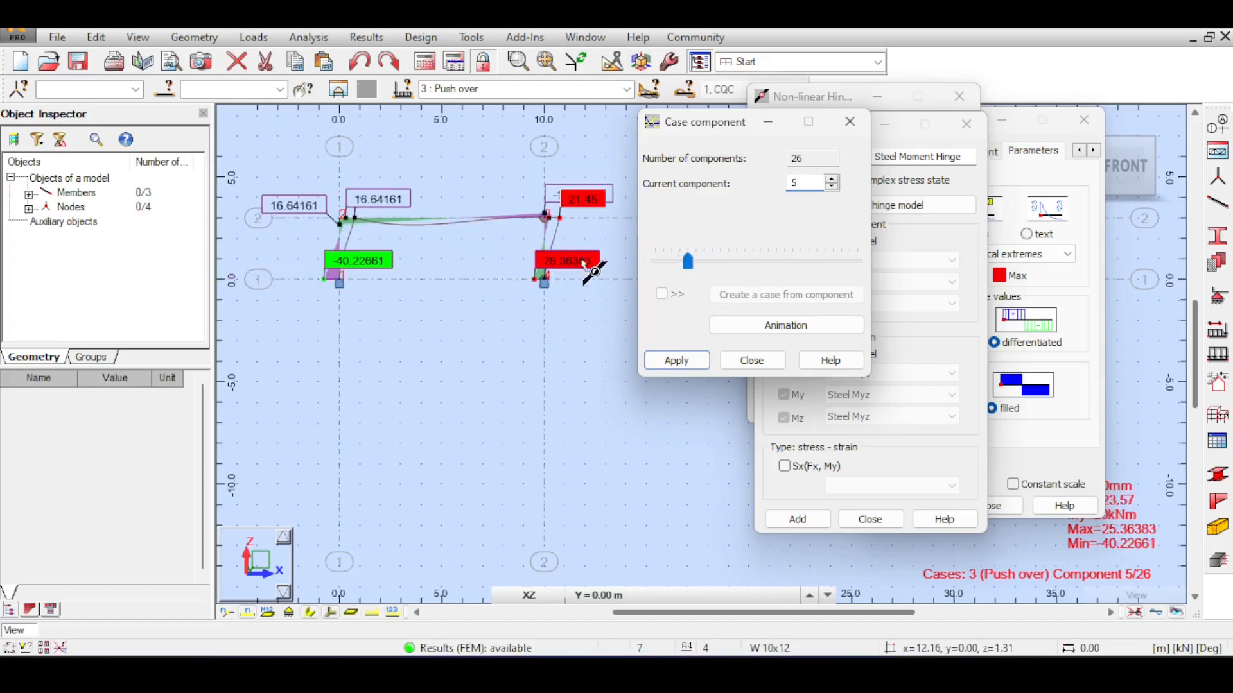
click(727, 260)
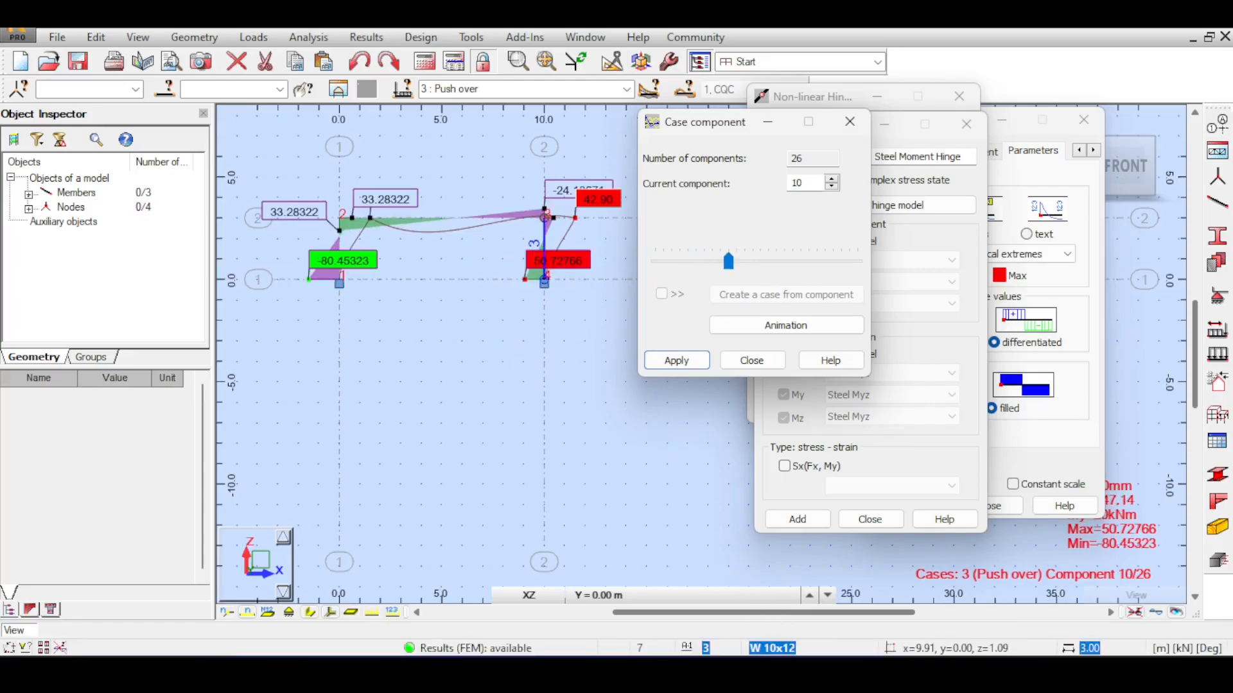
click(797, 674)
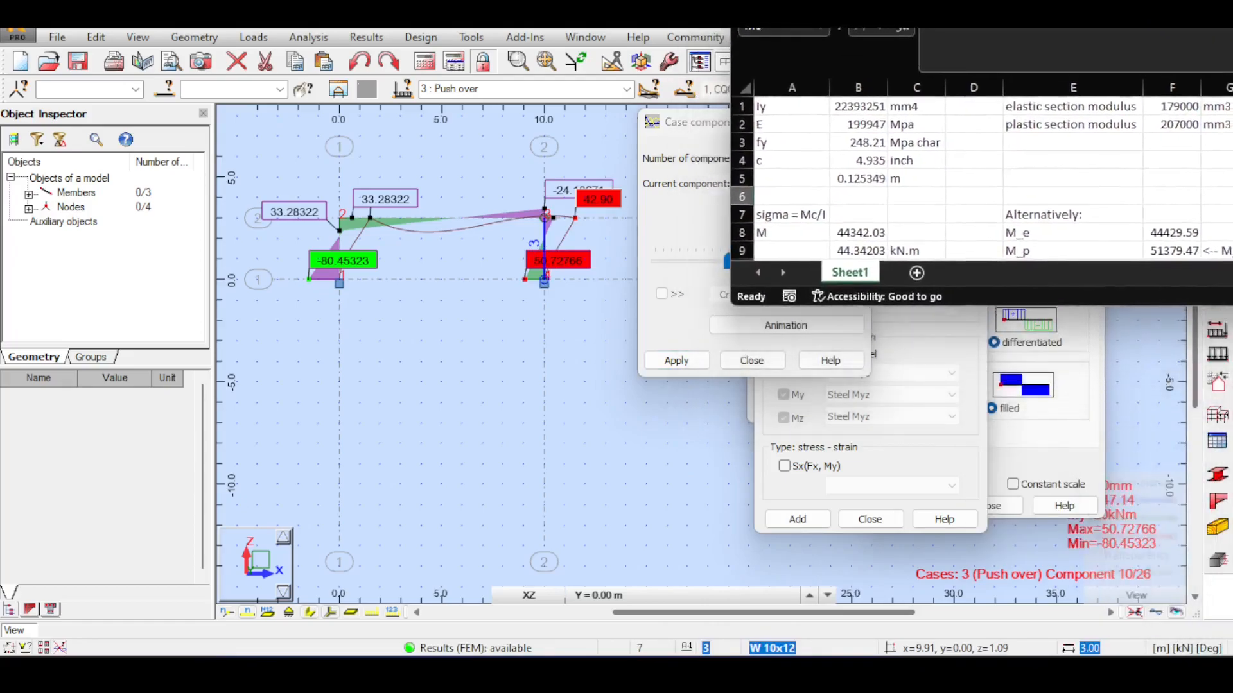
Step: Examine the hand-calculation inputs Iy, E and fy in the Excel sheet
click(795, 380)
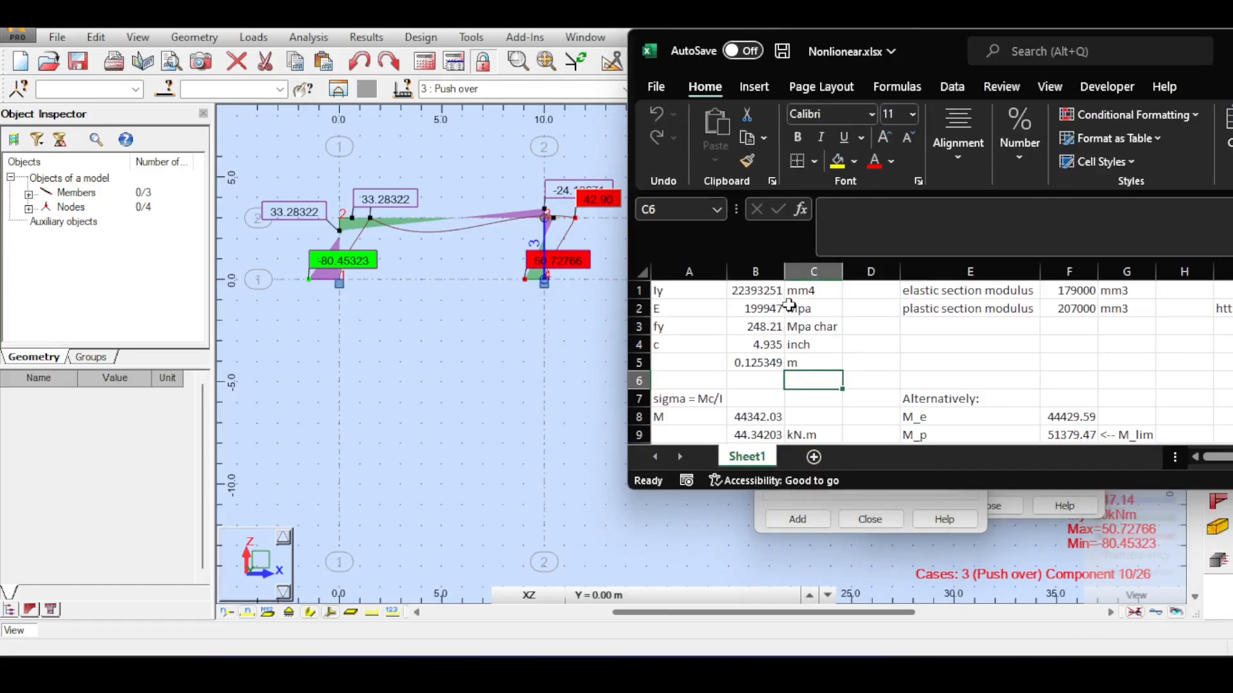
drag(689, 292, 789, 292)
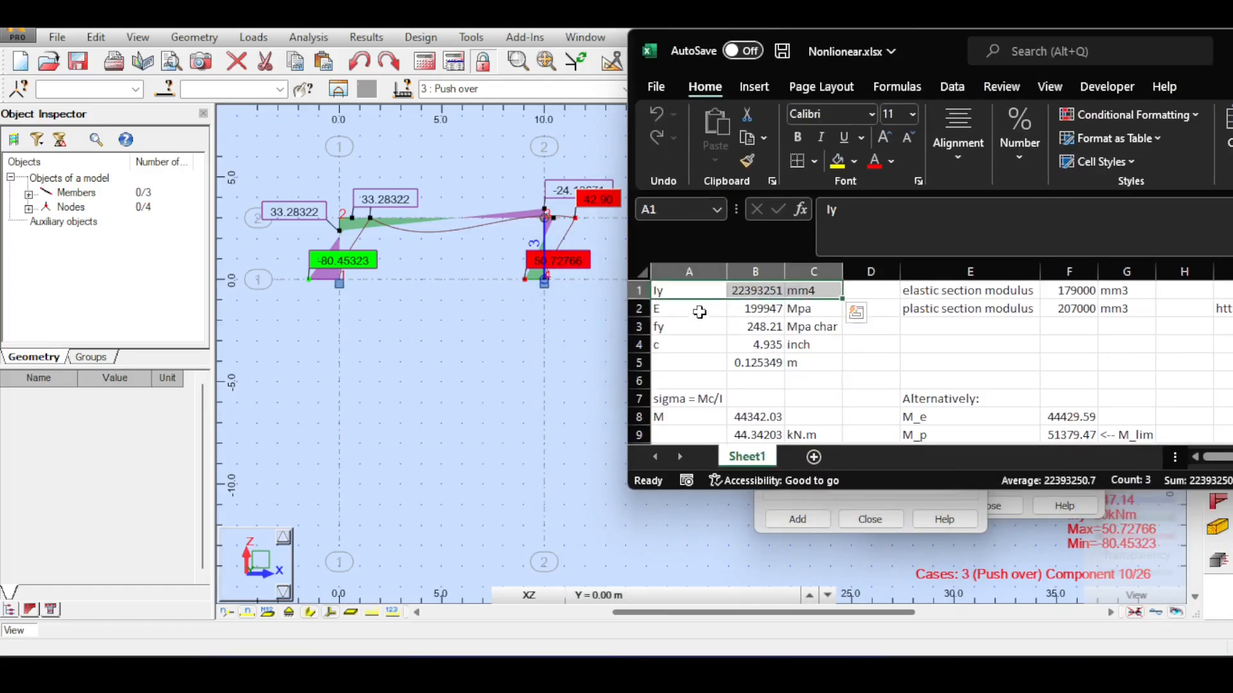
drag(700, 312, 811, 326)
click(671, 346)
scroll(771, 360, down, 1)
scroll(899, 356, up, 1)
Step: Check the elastic and plastic section modulus entries in the sheet and the W250x18 section reference link beside them
drag(945, 287, 1142, 307)
drag(1218, 464, 1224, 464)
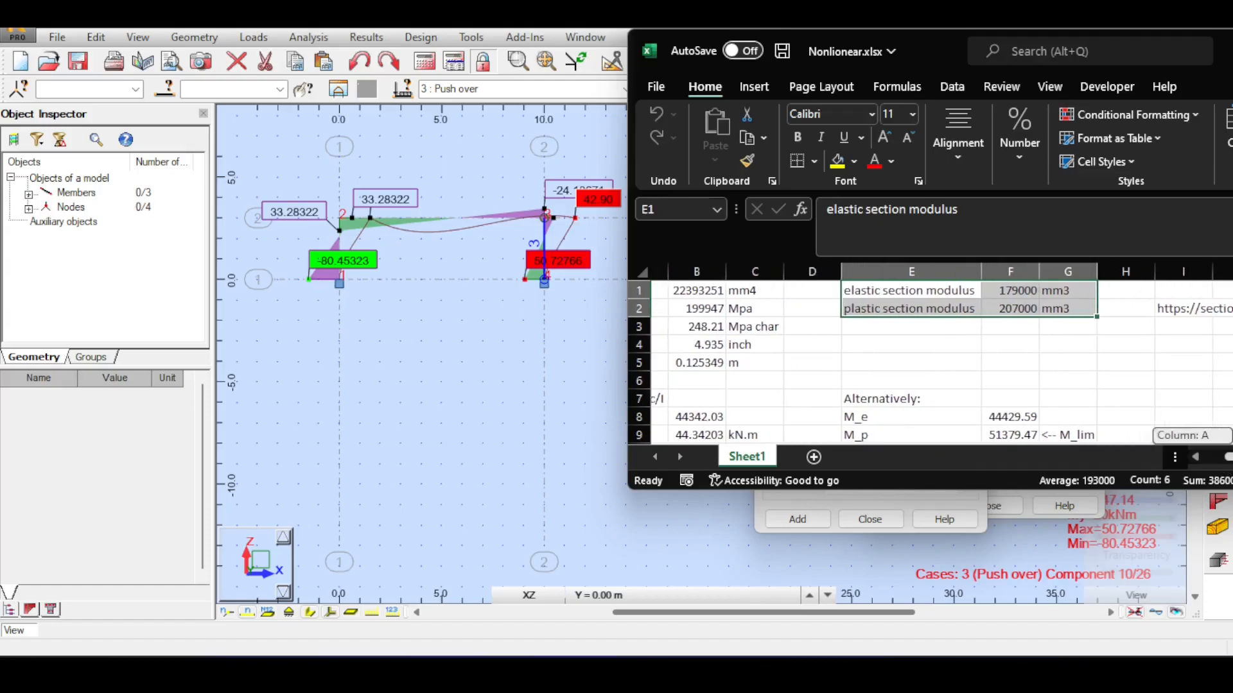
click(1176, 309)
drag(853, 204, 1230, 207)
click(1206, 214)
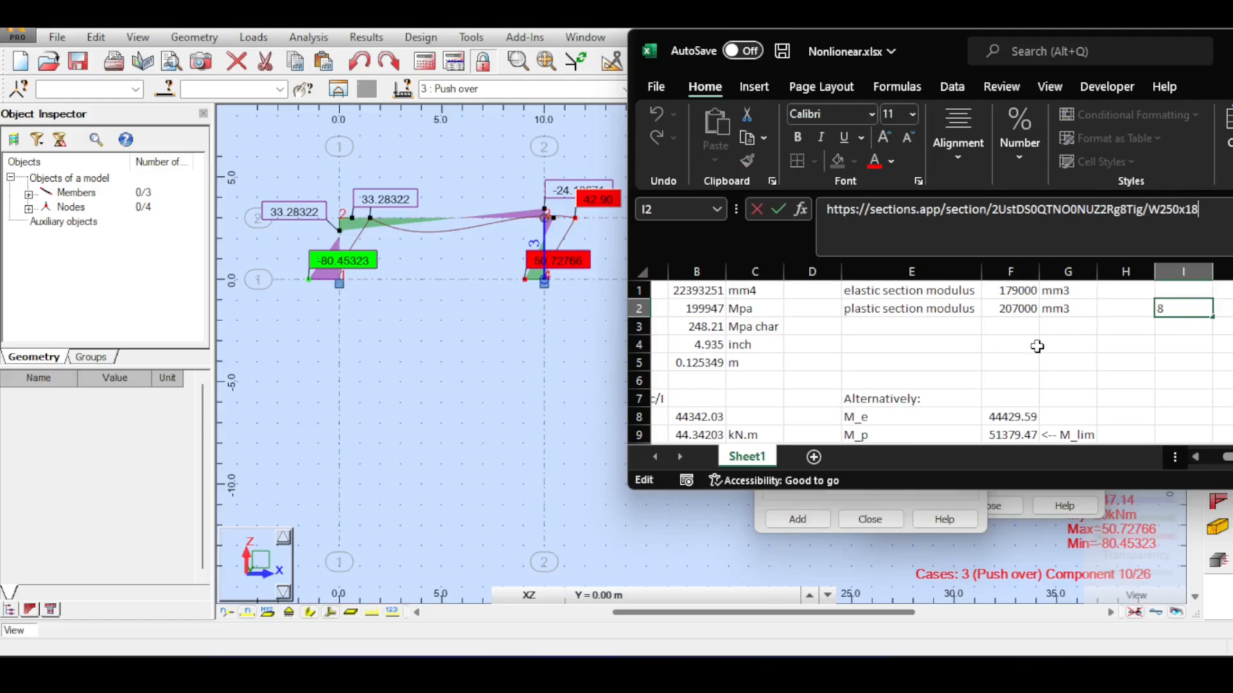
drag(1026, 291, 1026, 309)
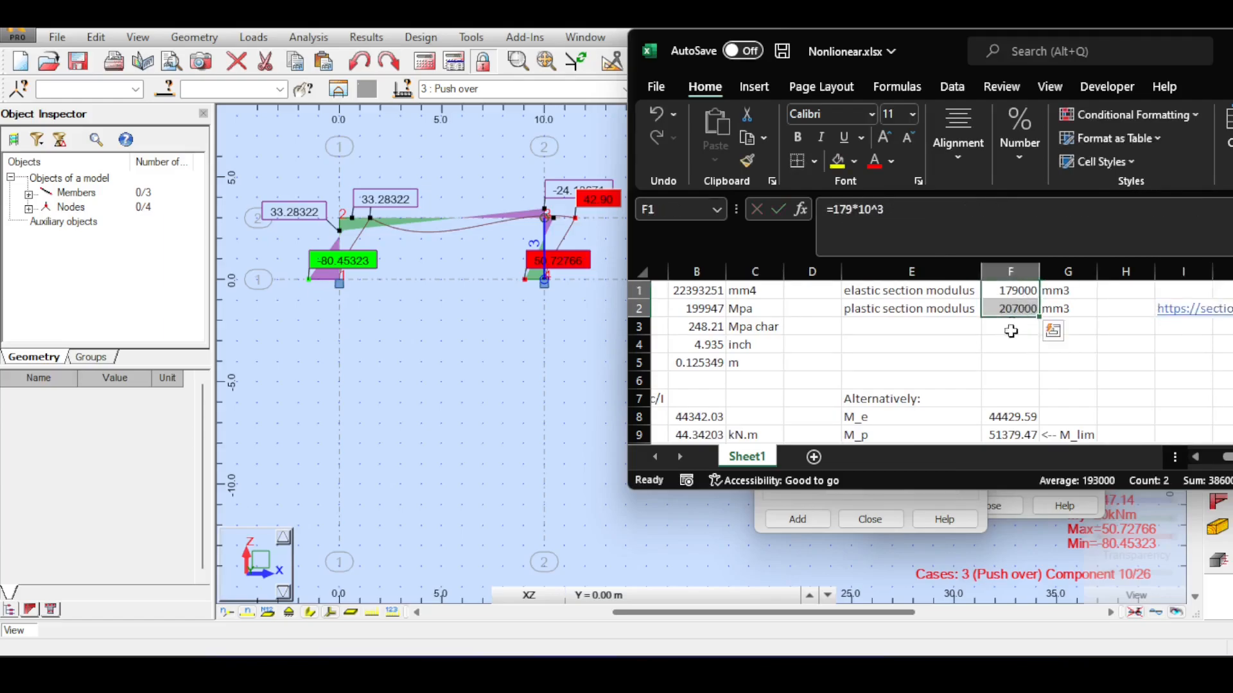
Step: Compare the hand-calculated M_p row with the section moduli and the frame diagram, and switch back to Robot
scroll(1002, 377, down, 2)
scroll(947, 396, up, 1)
drag(877, 386, 1115, 384)
scroll(1114, 383, up, 1)
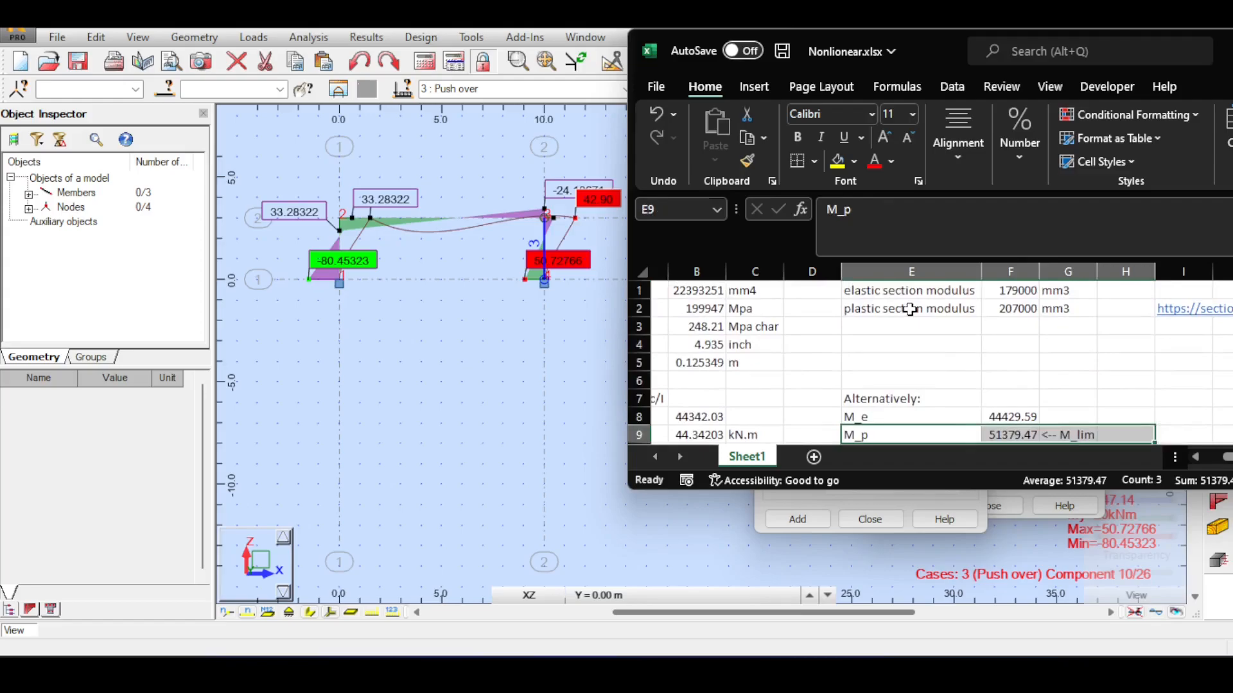
scroll(909, 310, down, 1)
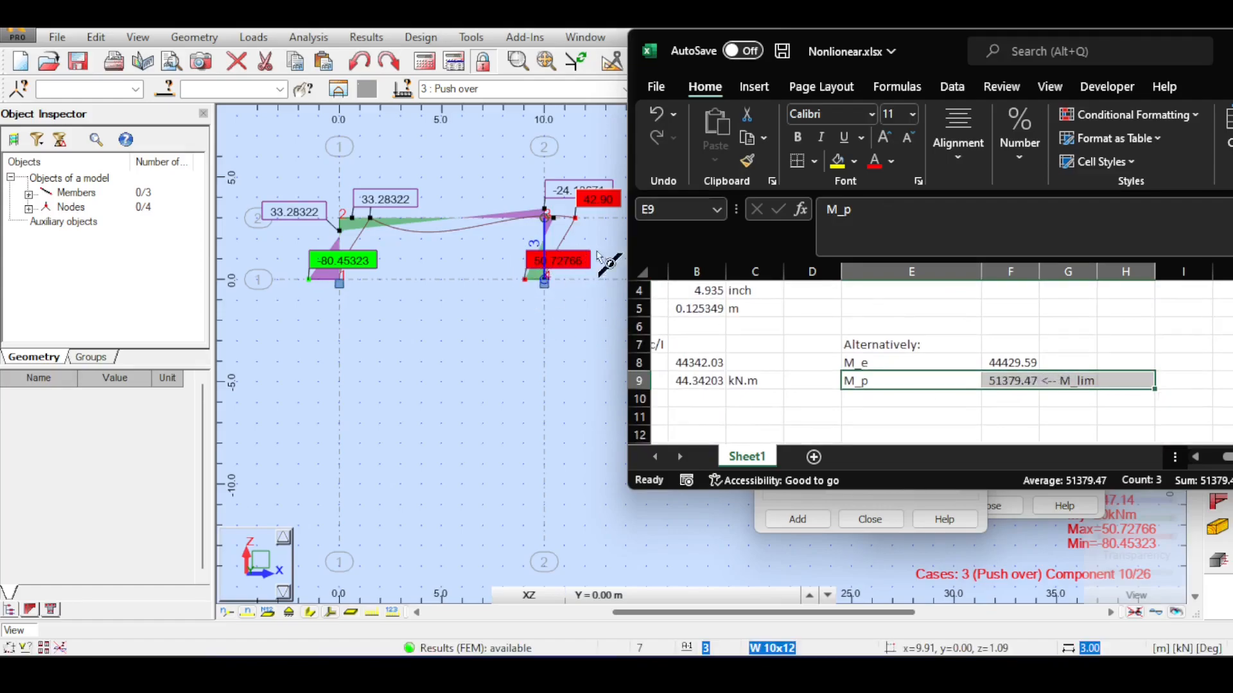
click(542, 147)
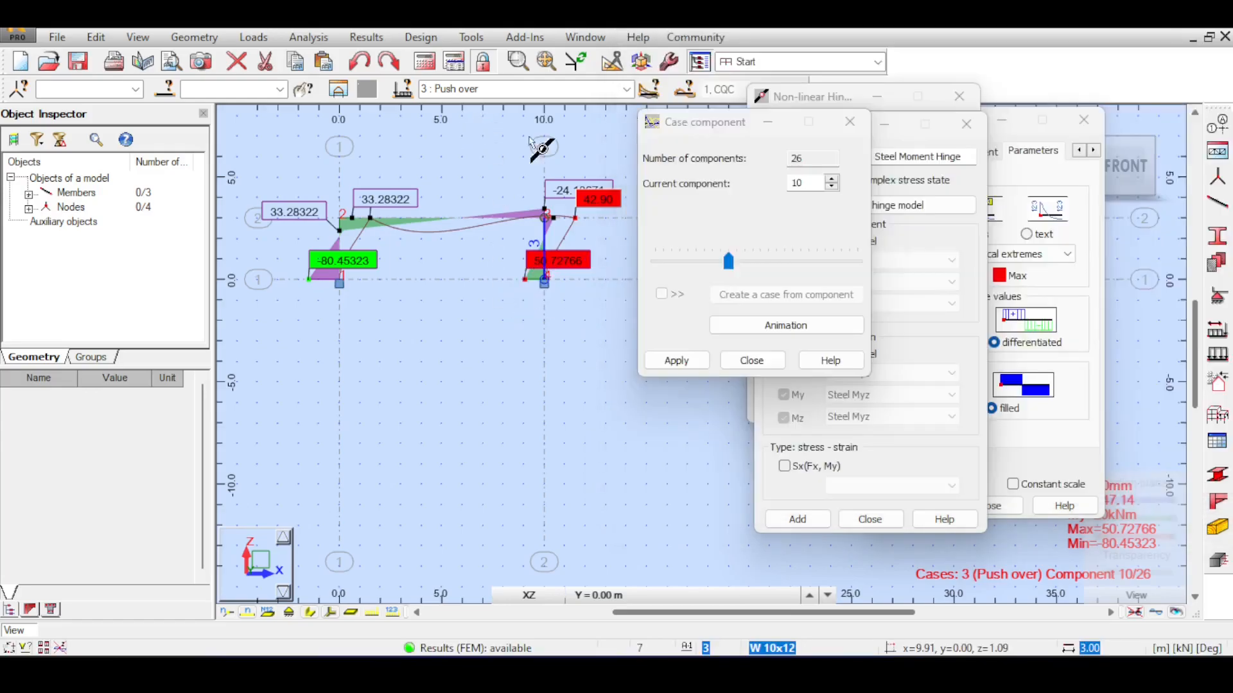
Step: Step the Push over case back to component 8 and forward to component 12 to compare the column base moments
click(832, 187)
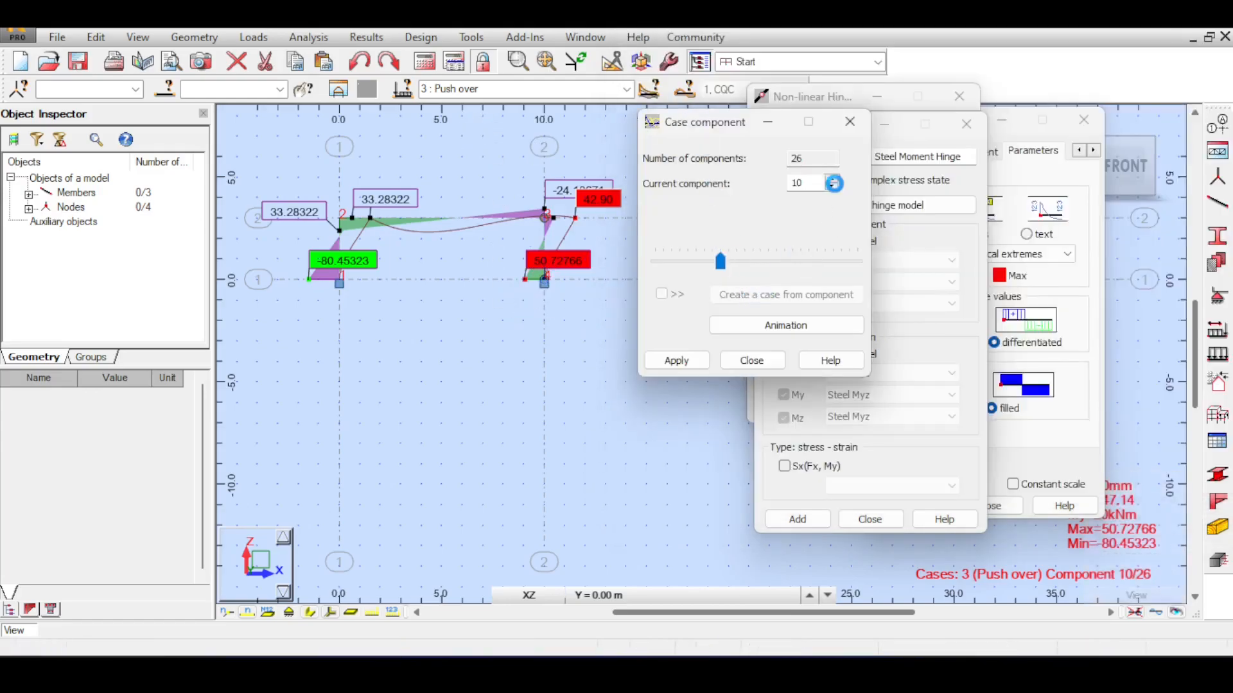
click(833, 186)
click(832, 181)
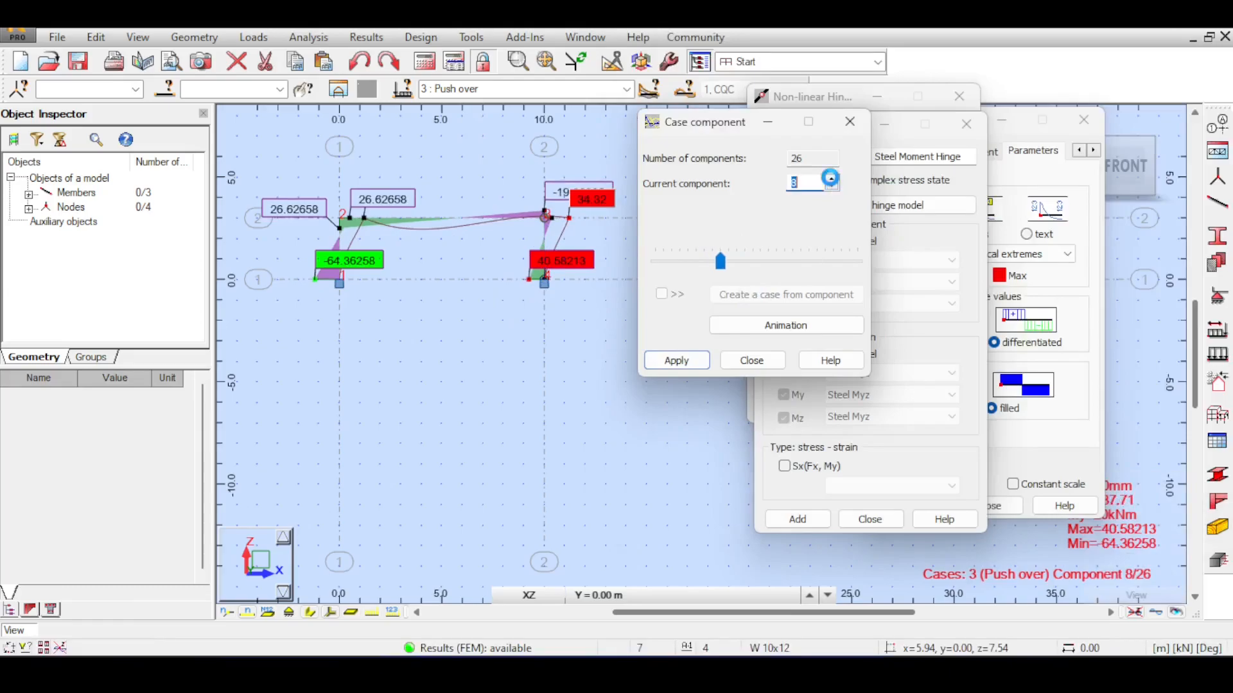
click(833, 181)
click(833, 181)
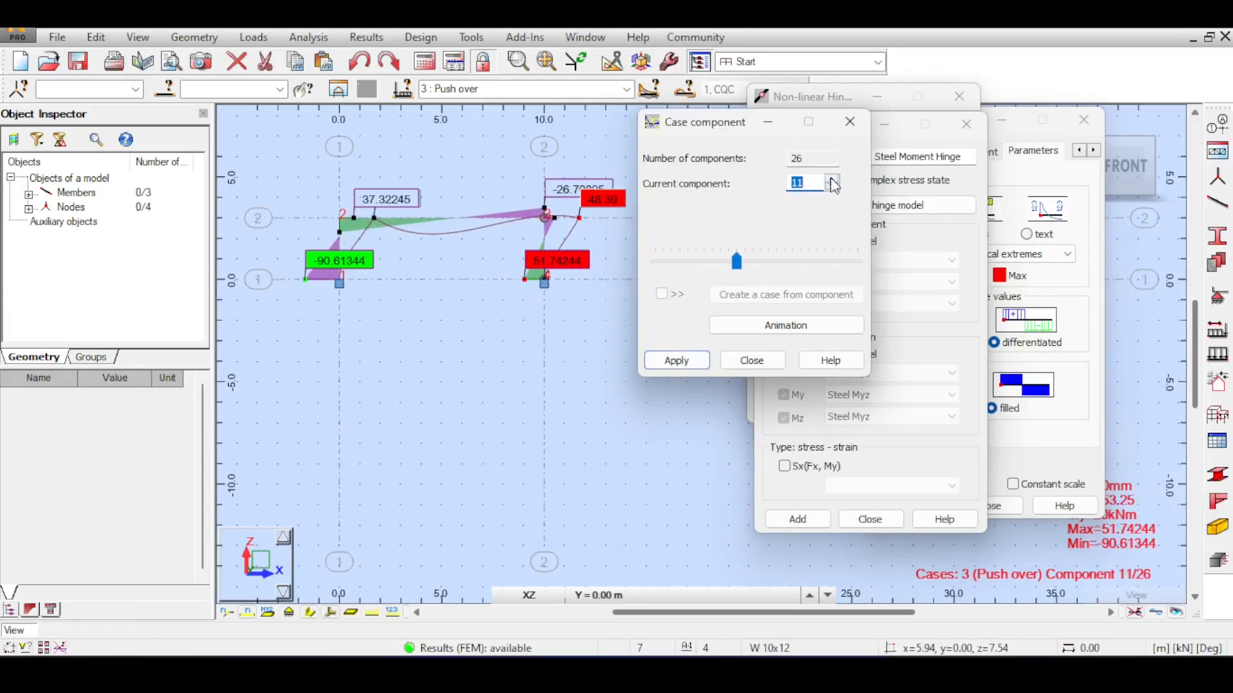
click(832, 182)
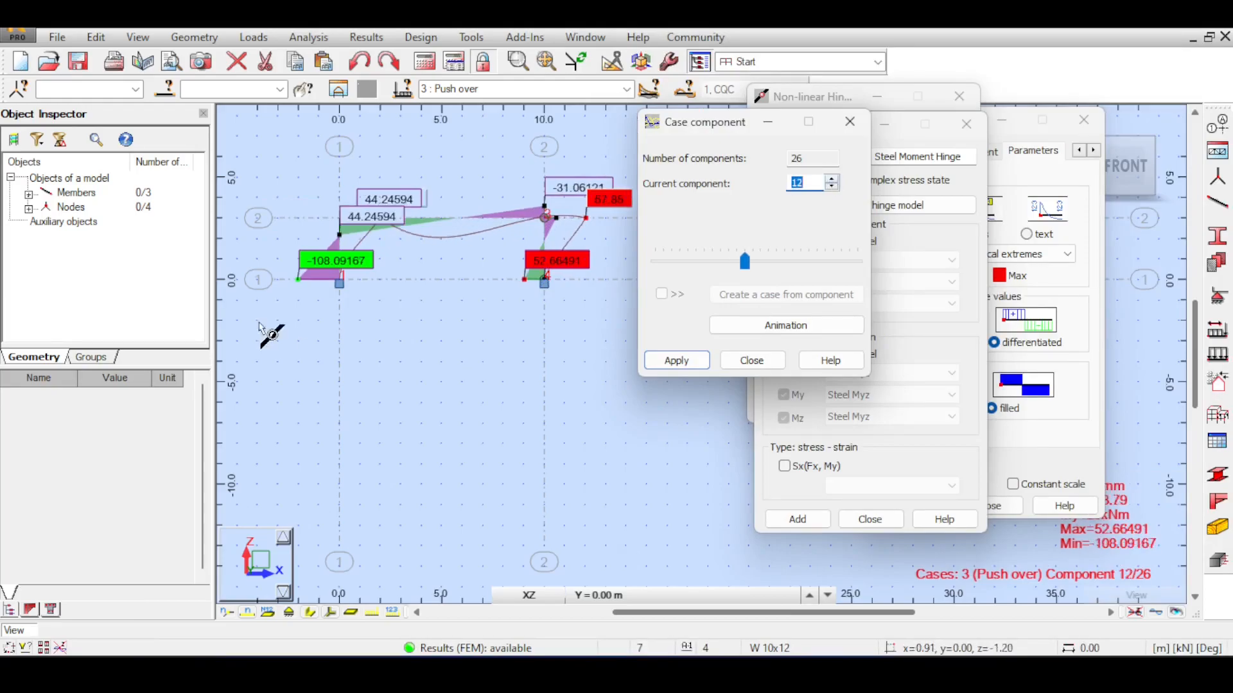
Step: Advance the Push over case from component 13 to component 21, following the moment at the grid line 2 column base
click(833, 181)
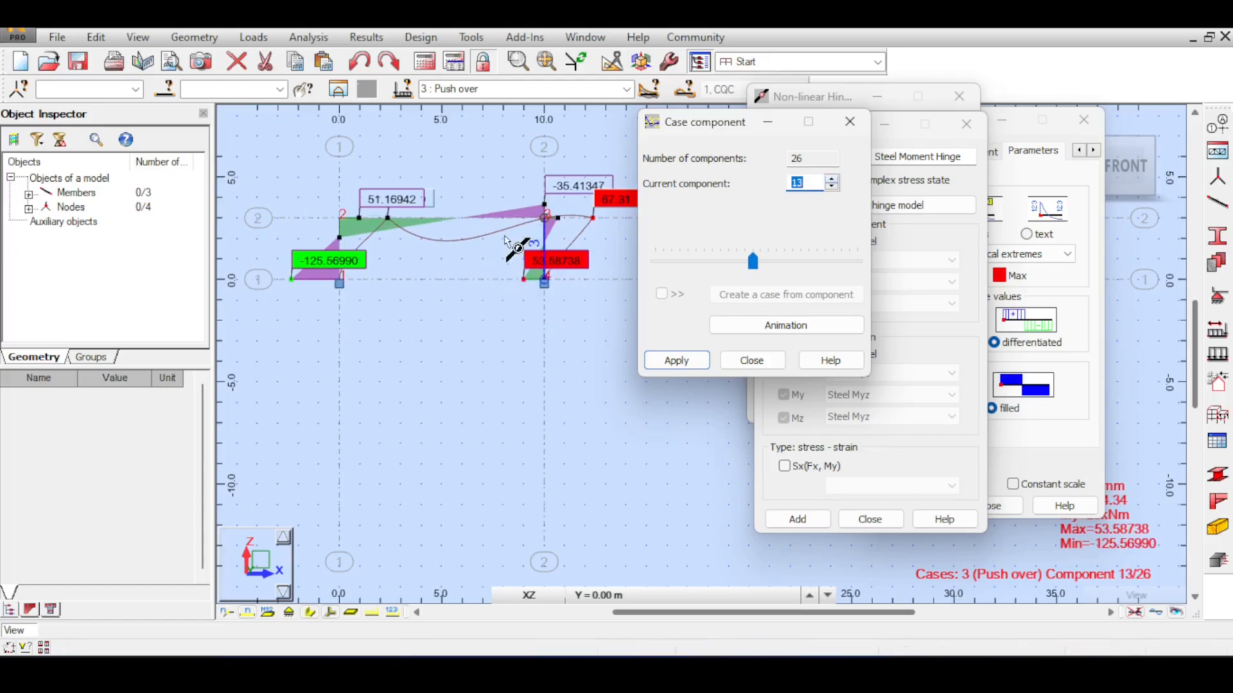
click(833, 181)
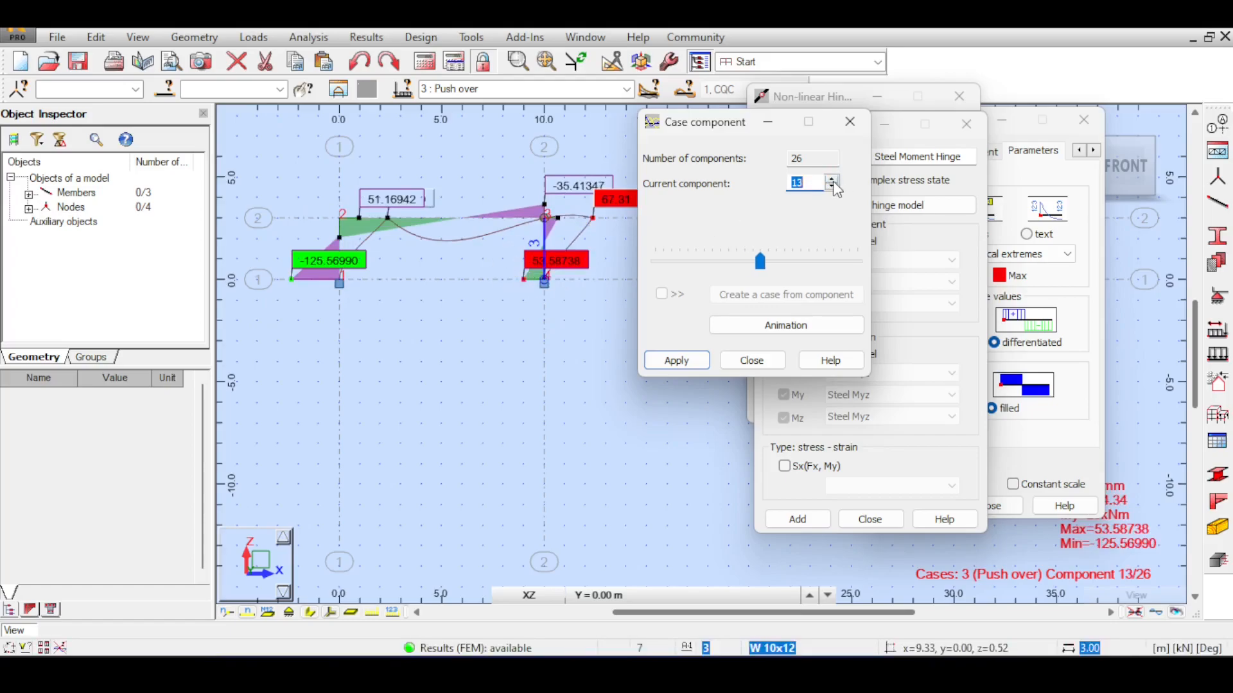
click(833, 182)
click(833, 181)
click(833, 181)
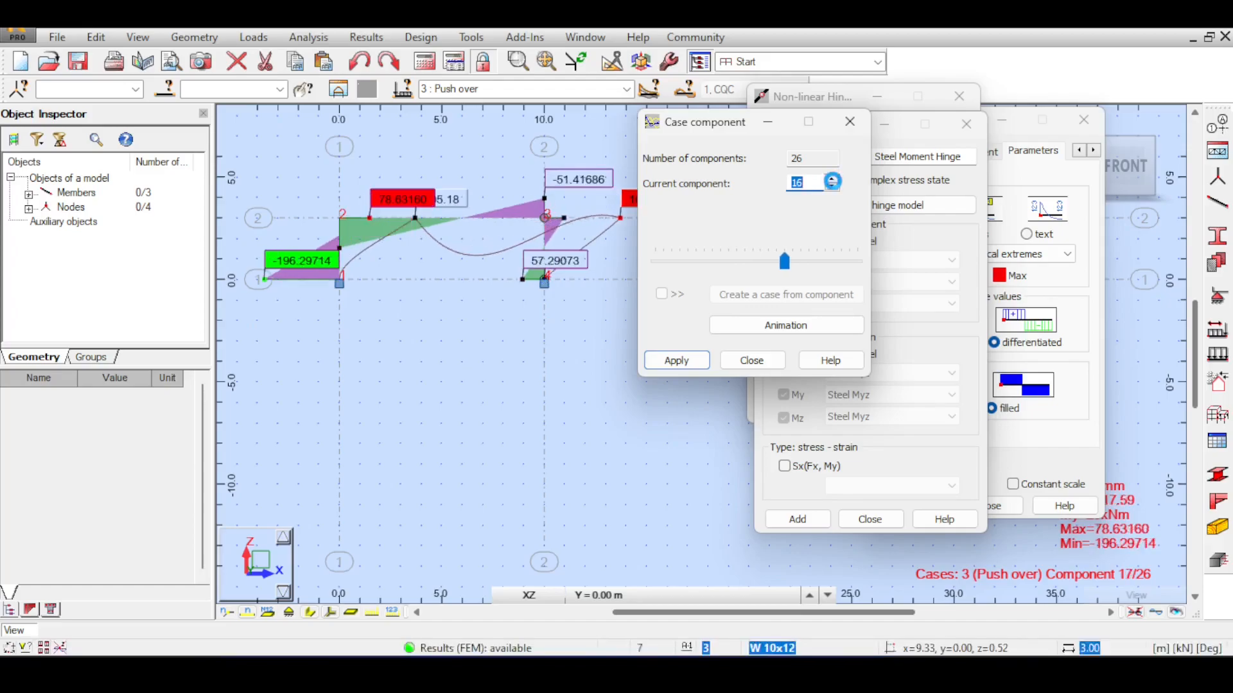
click(833, 181)
click(833, 181)
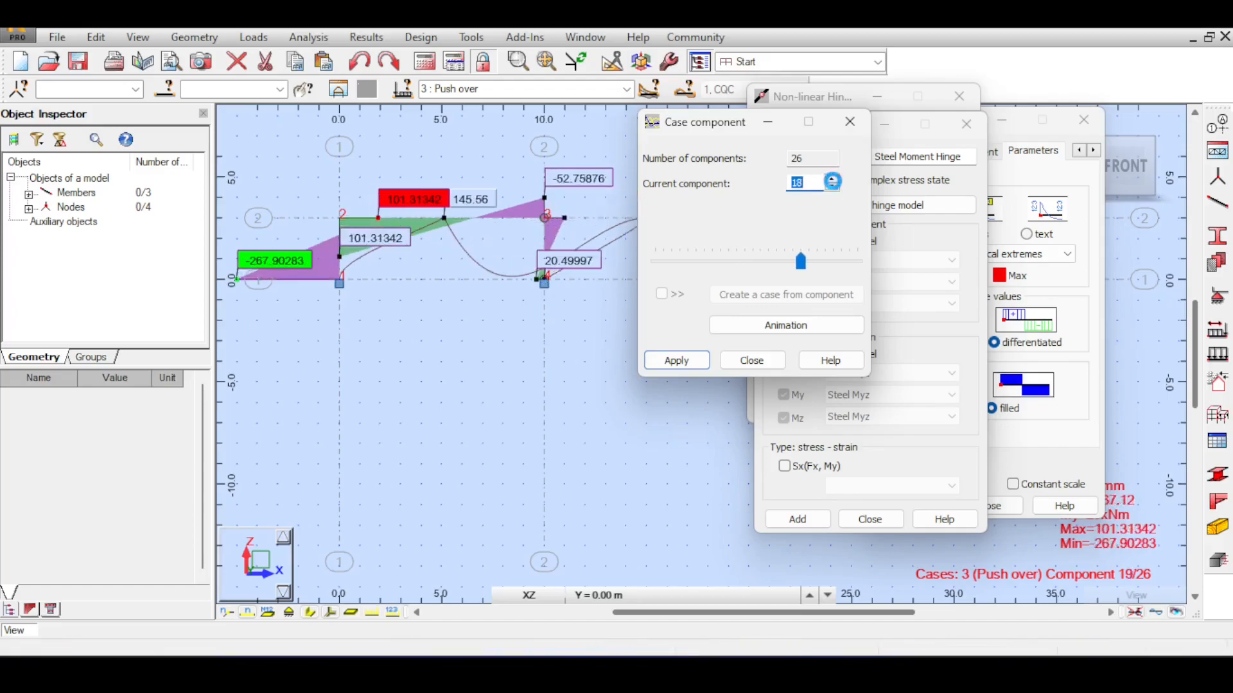
click(833, 181)
click(832, 181)
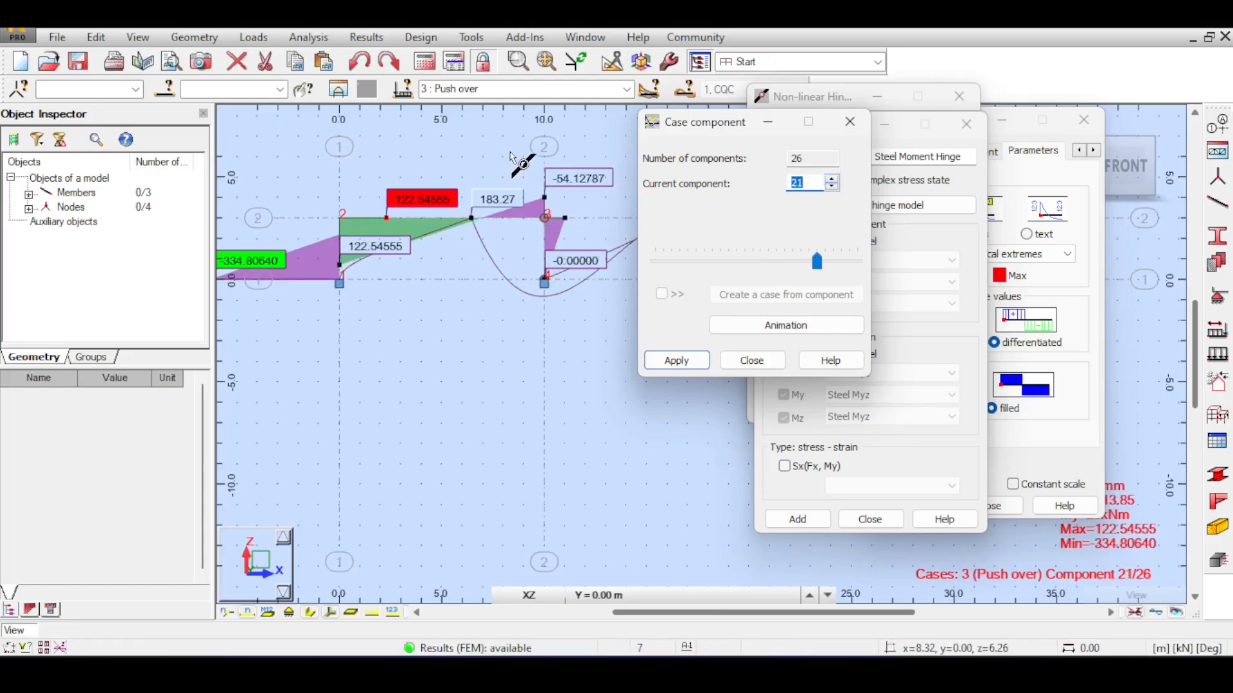
Step: Animate components 1 to 26 of the Push over case at 3 frames per second
click(765, 316)
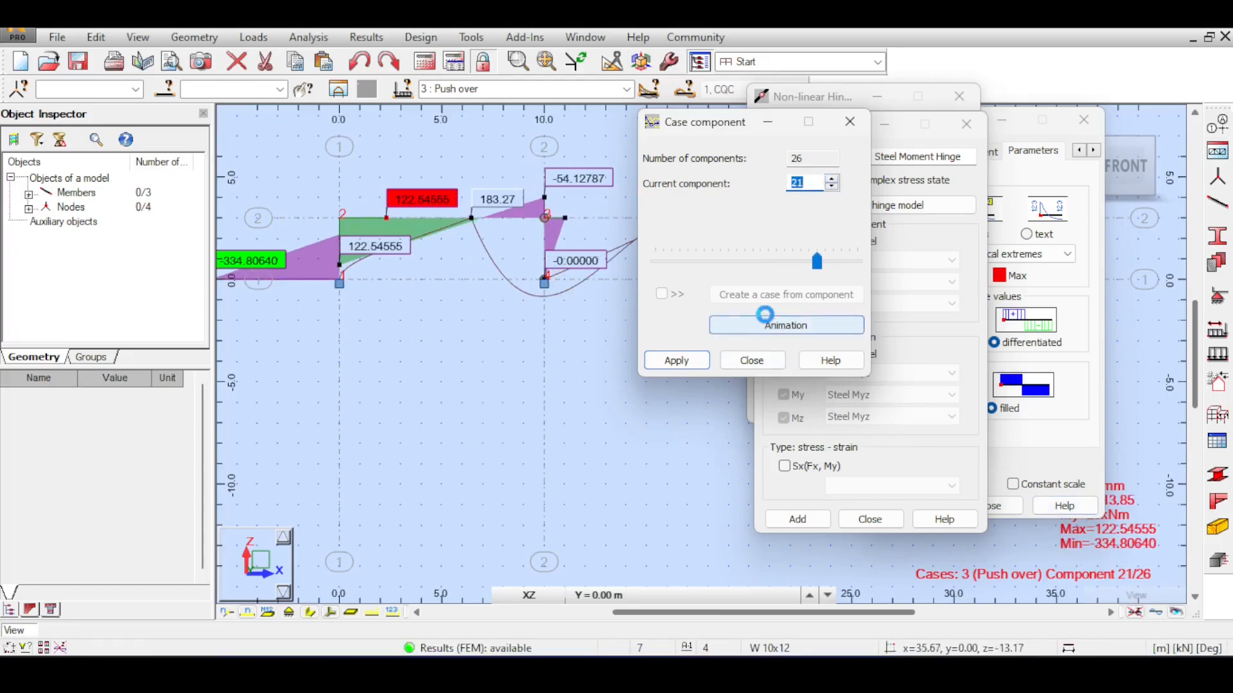
double_click(828, 292)
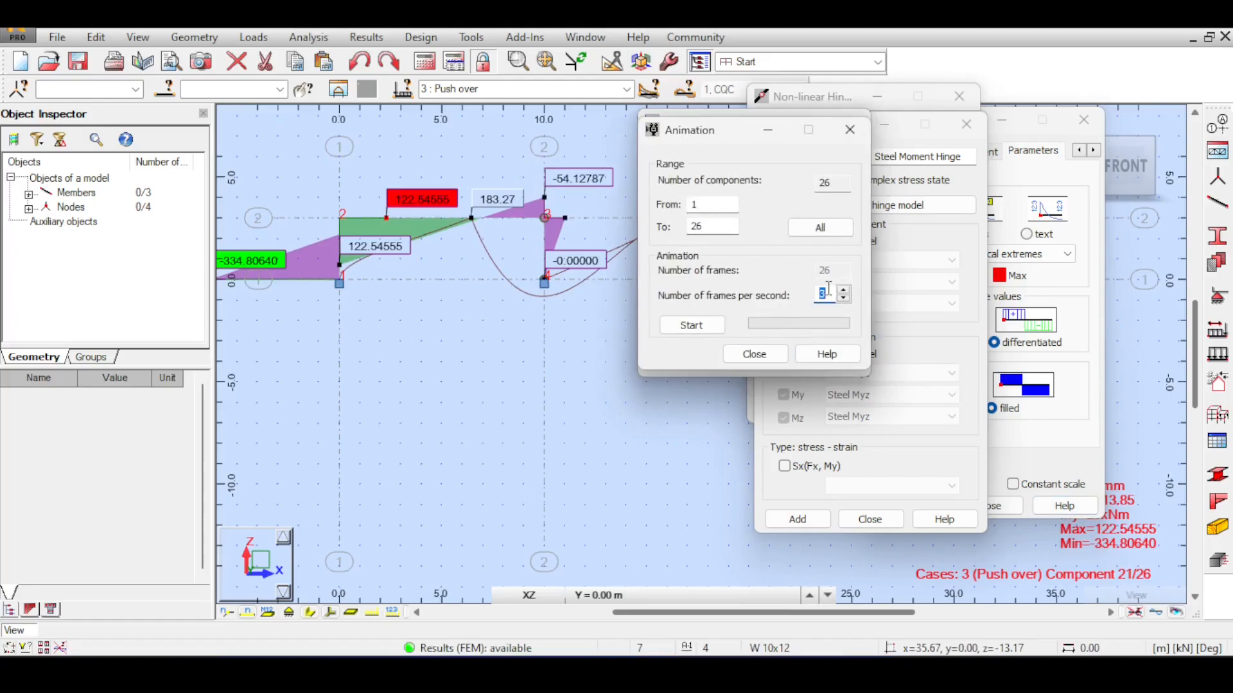
click(685, 319)
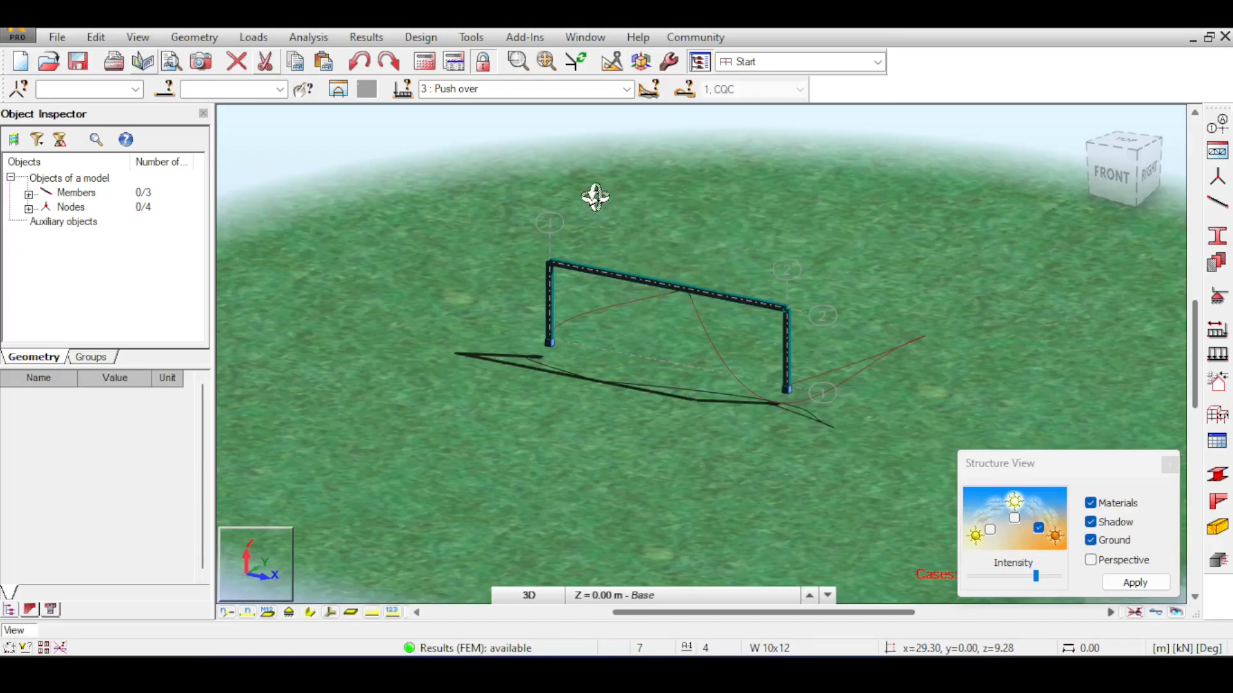
Step: In the 3D structure view, display the deformed shape for Push over components 6, 11 and 10, and close the component selector
click(627, 90)
click(626, 89)
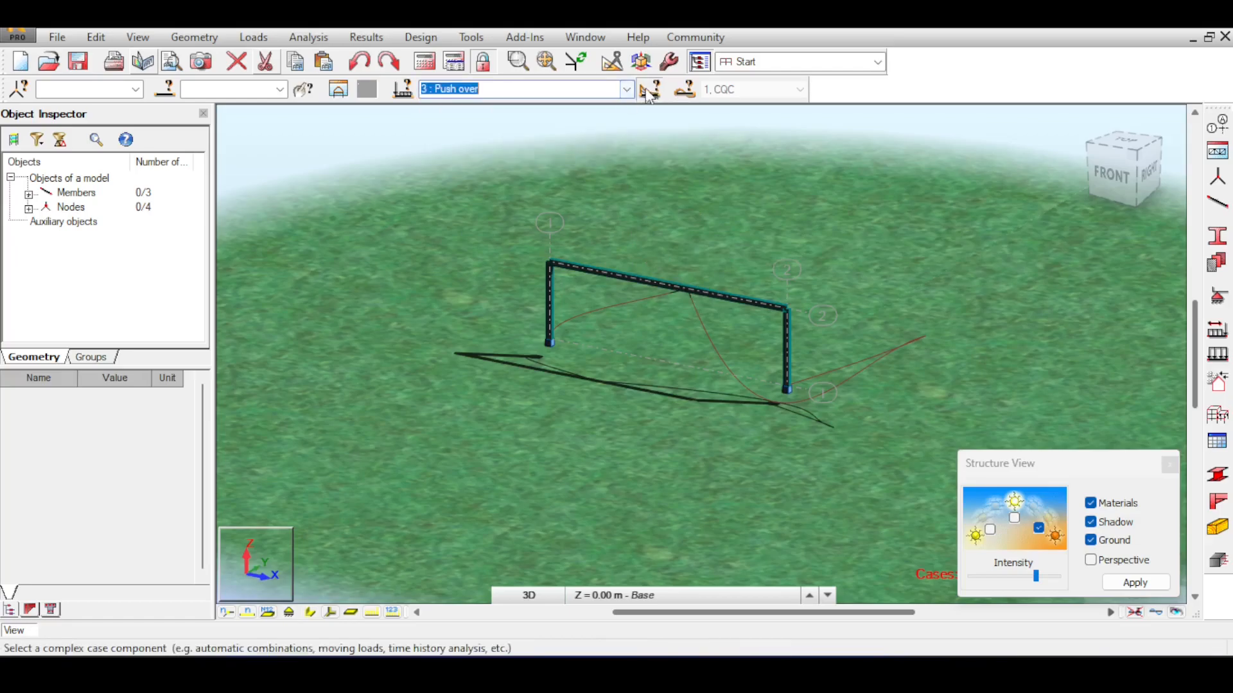
click(650, 91)
click(707, 262)
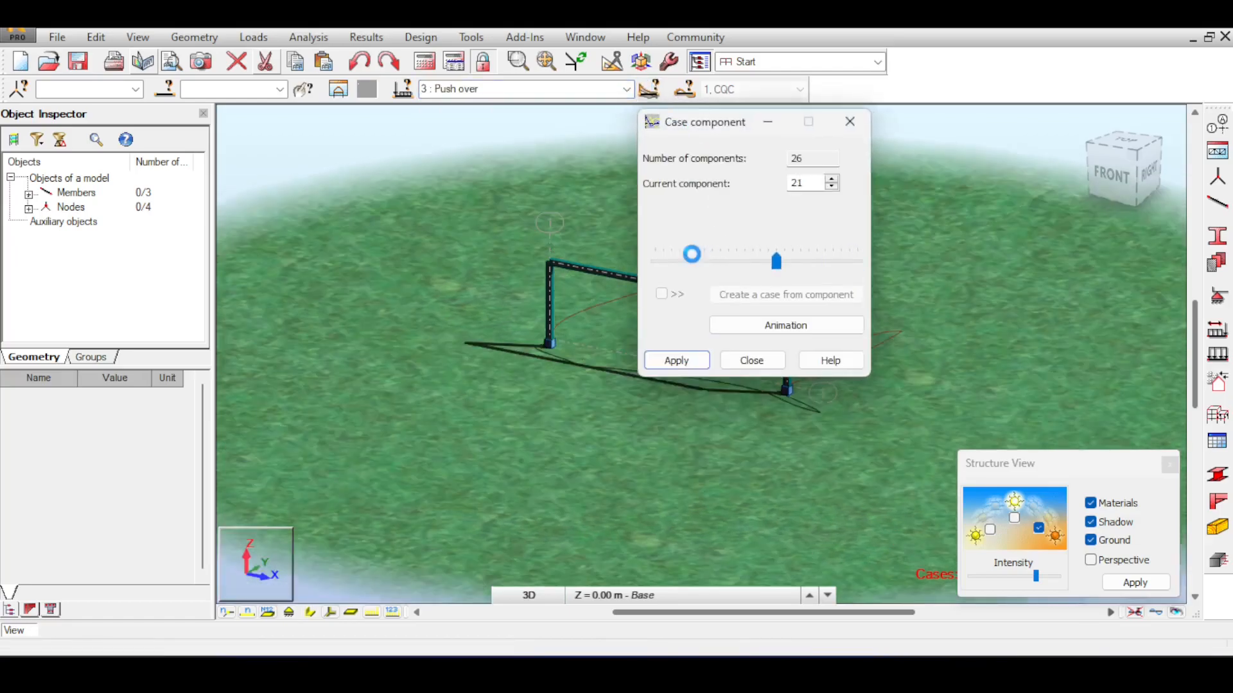
click(692, 255)
click(696, 263)
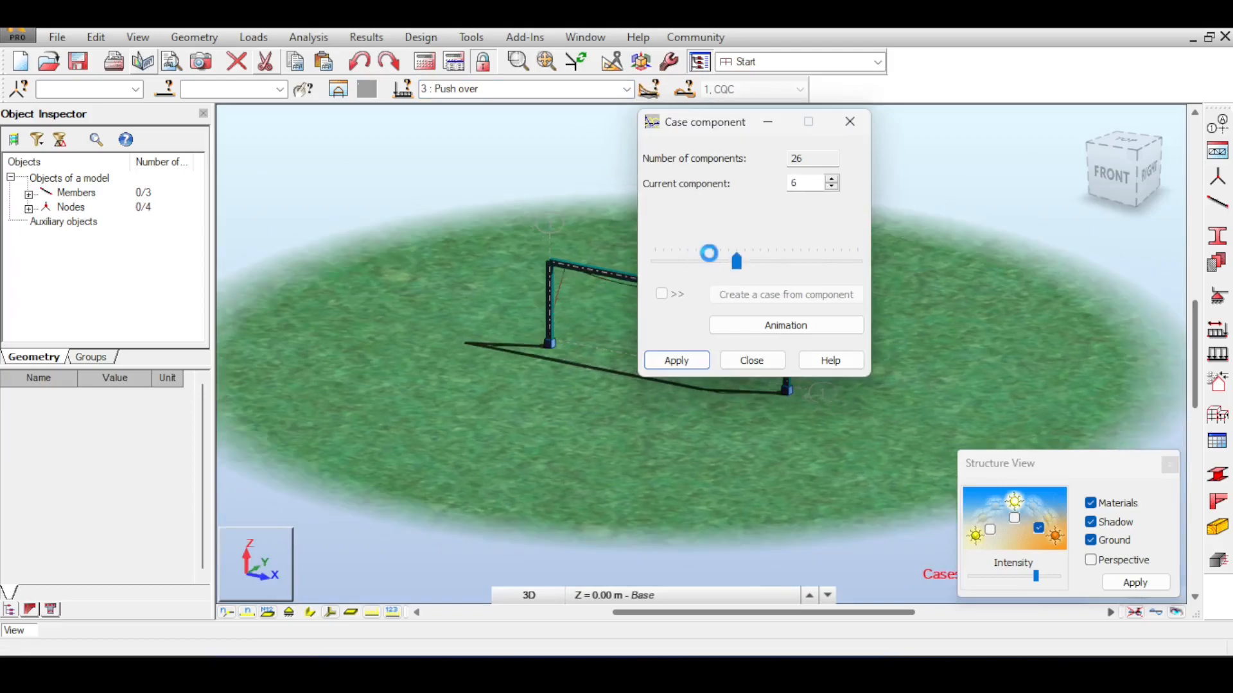
click(730, 263)
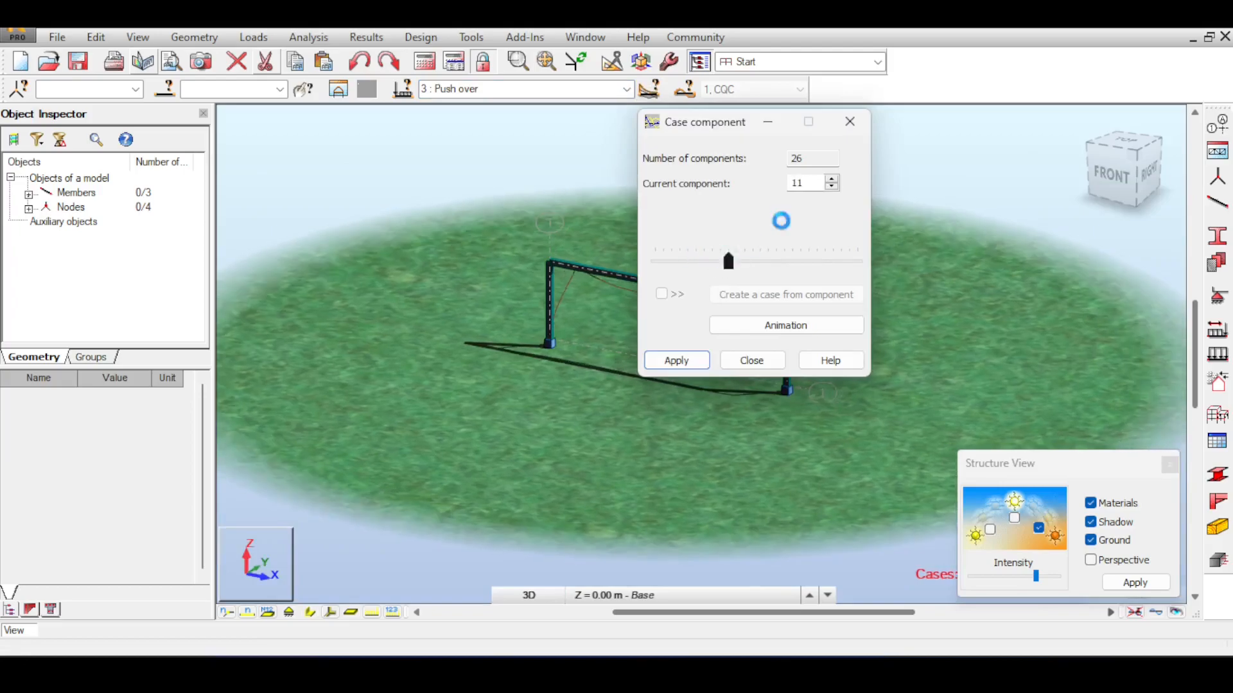
click(849, 122)
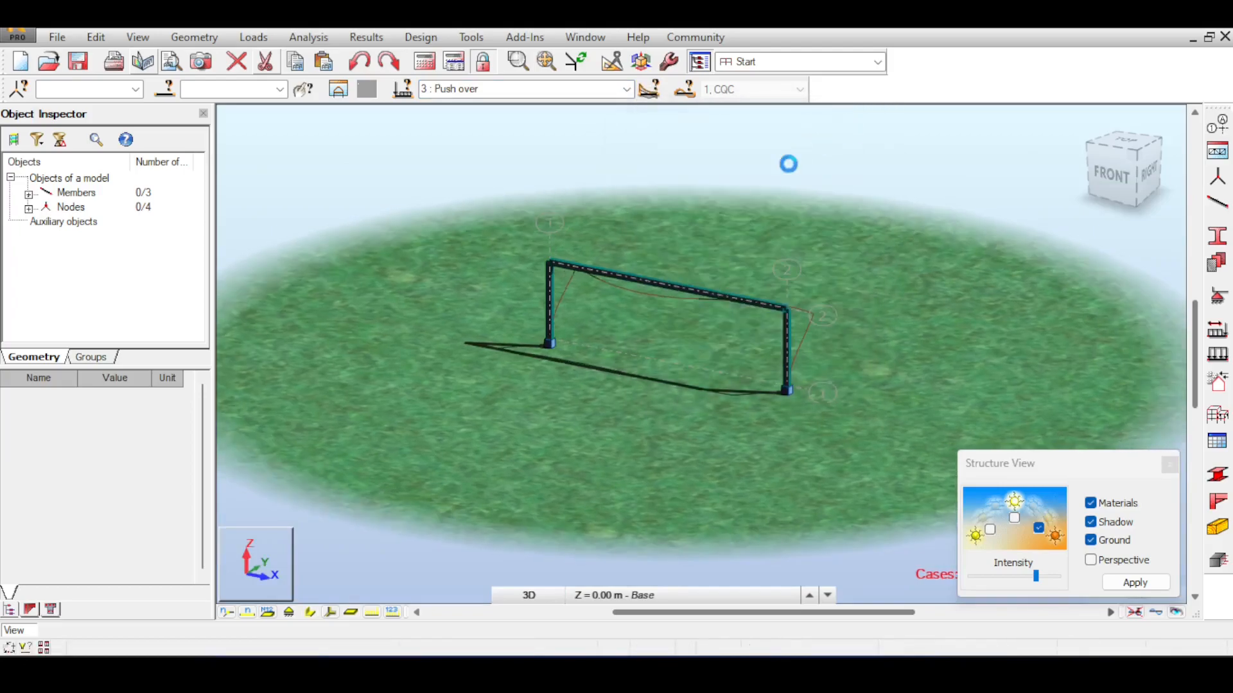
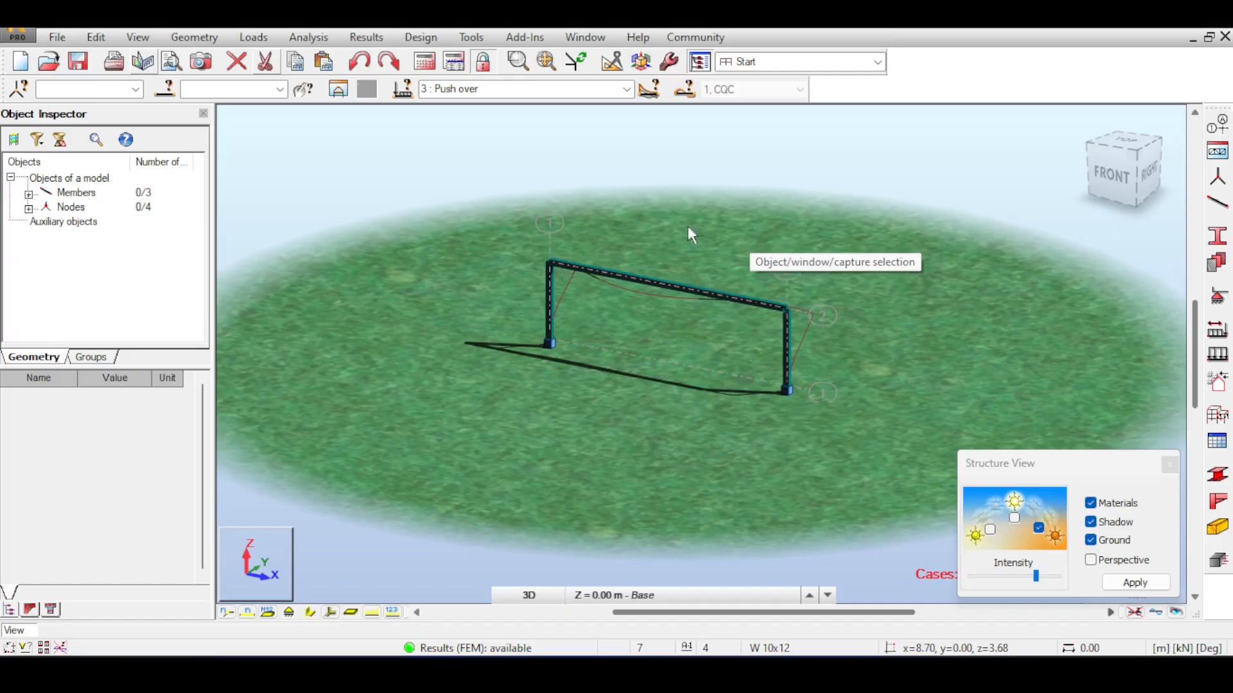
Step: In the front view, assign a Steel Moment Hinge at relative coordinate 0.00 to the base of the grid line 1 column
click(1118, 177)
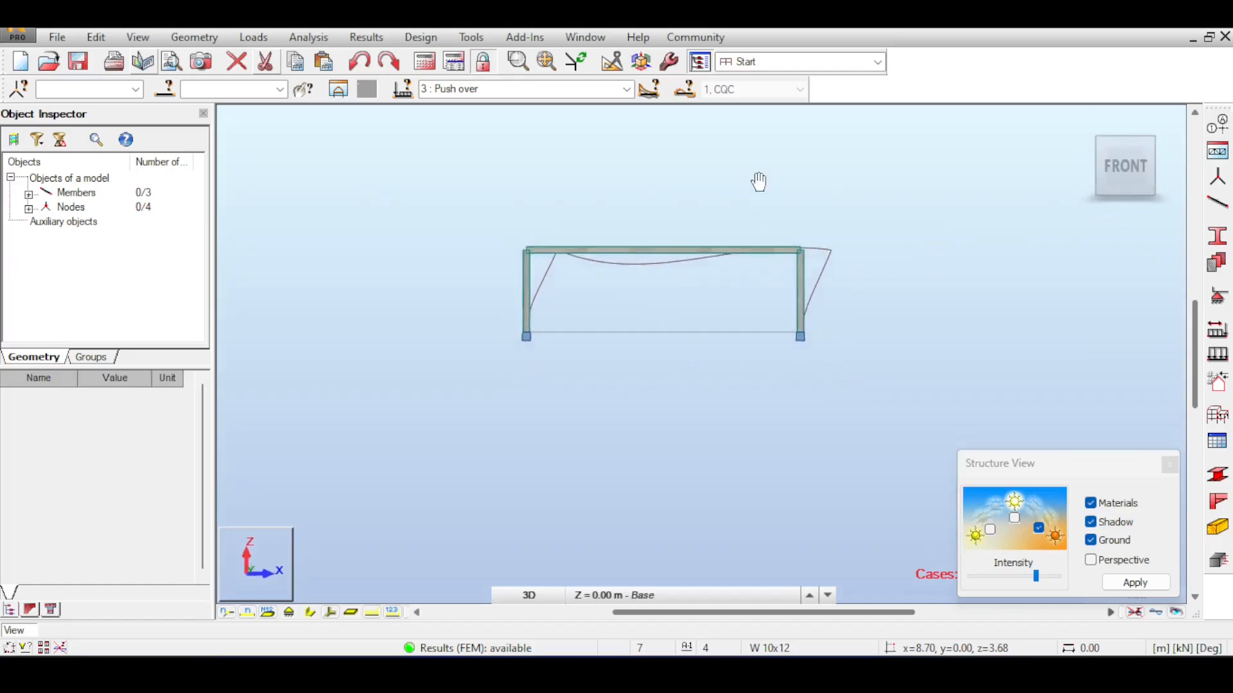
click(209, 37)
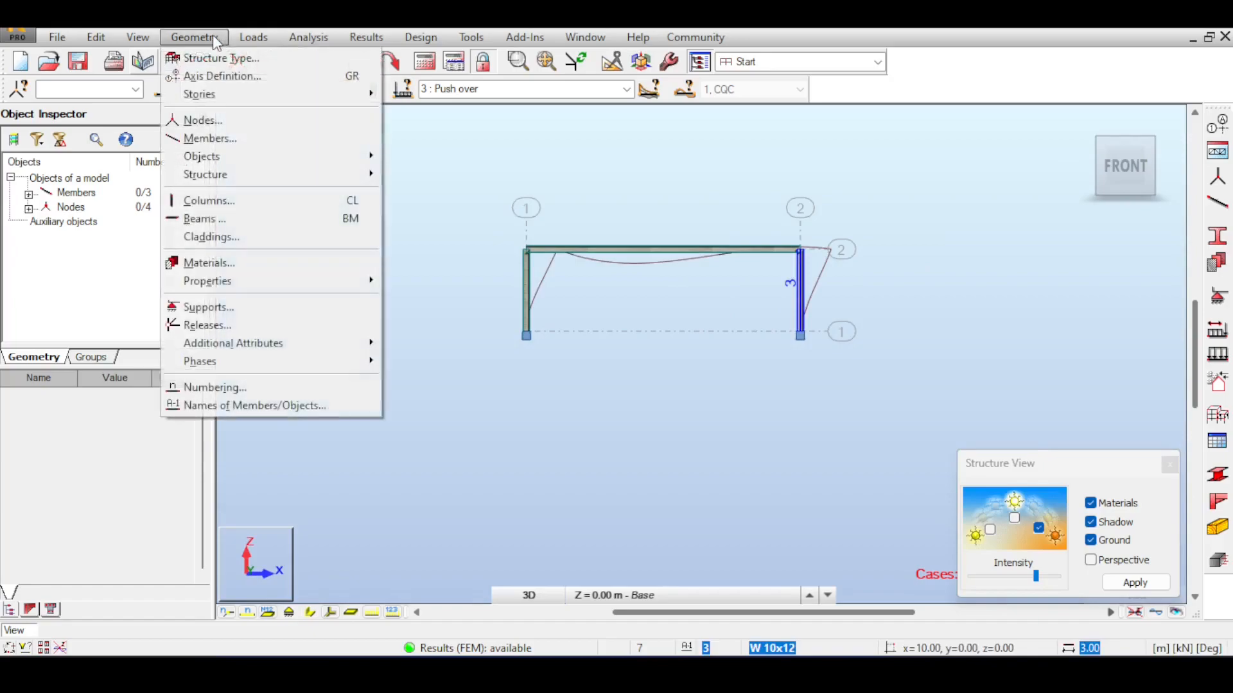
mouse_move(291, 339)
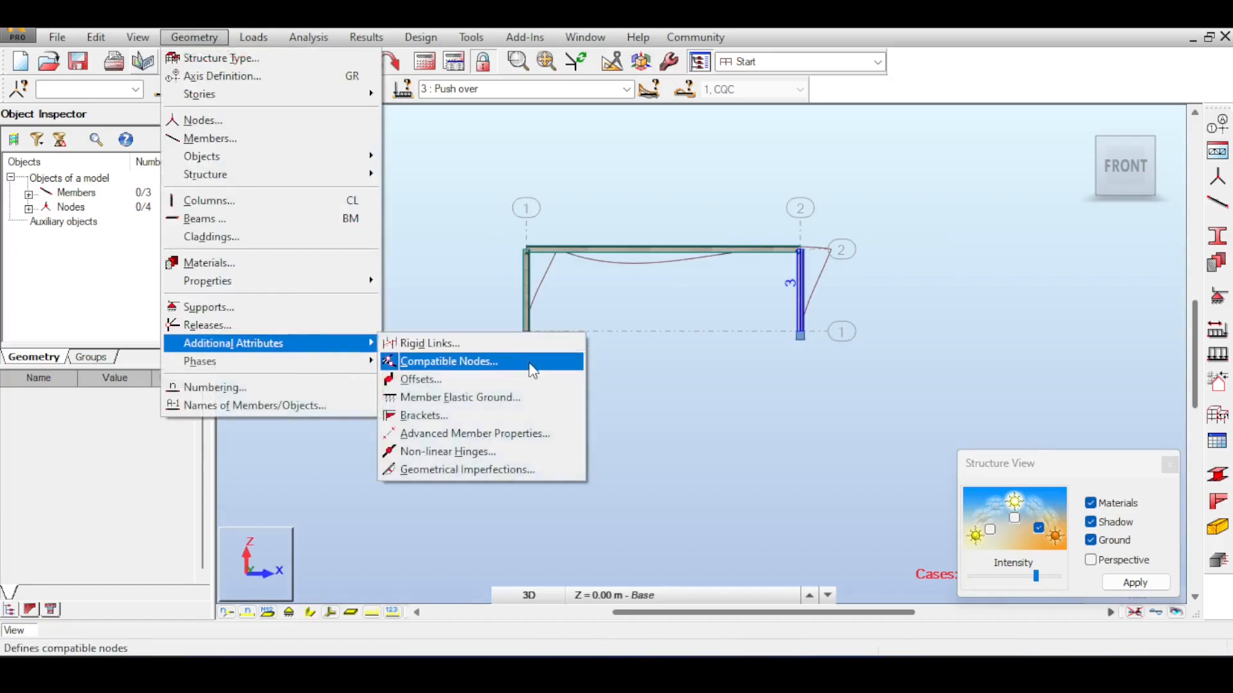
click(478, 451)
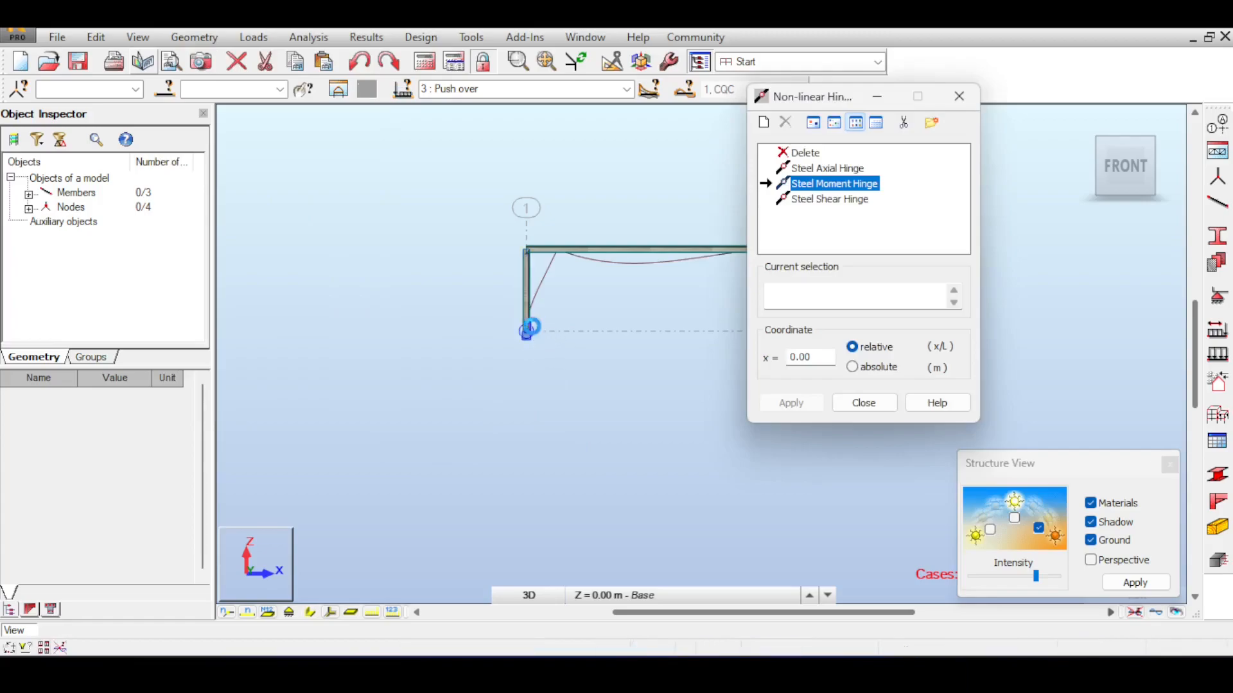
click(530, 328)
click(683, 382)
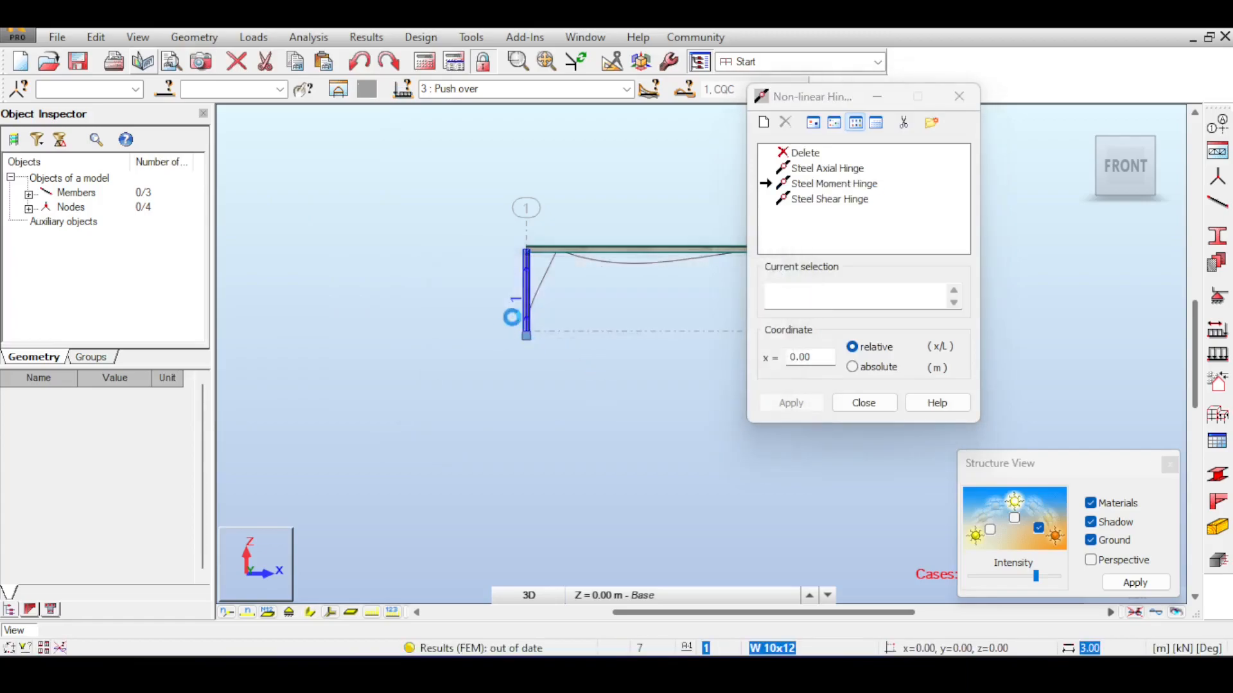
click(864, 402)
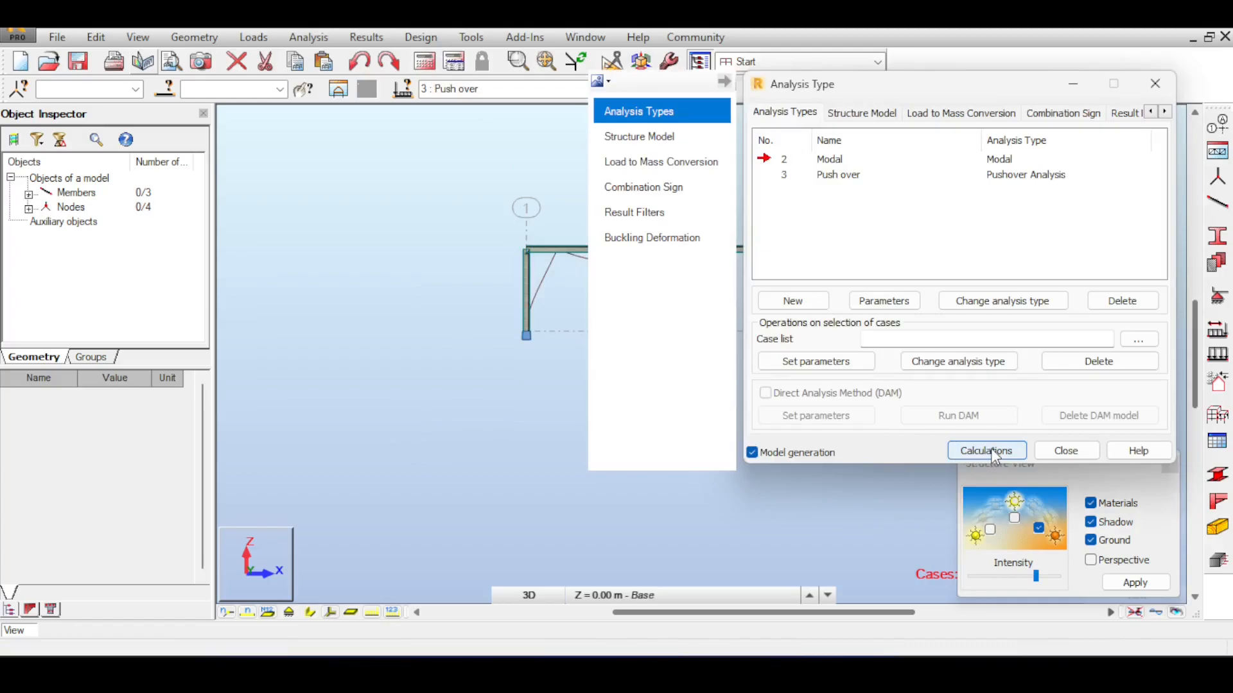
Step: Recalculate the Modal and Push over cases with the updated hinges, and open the Push over component selector
middle_drag(577, 309, 485, 287)
scroll(484, 288, down, 2)
middle_drag(656, 284, 592, 285)
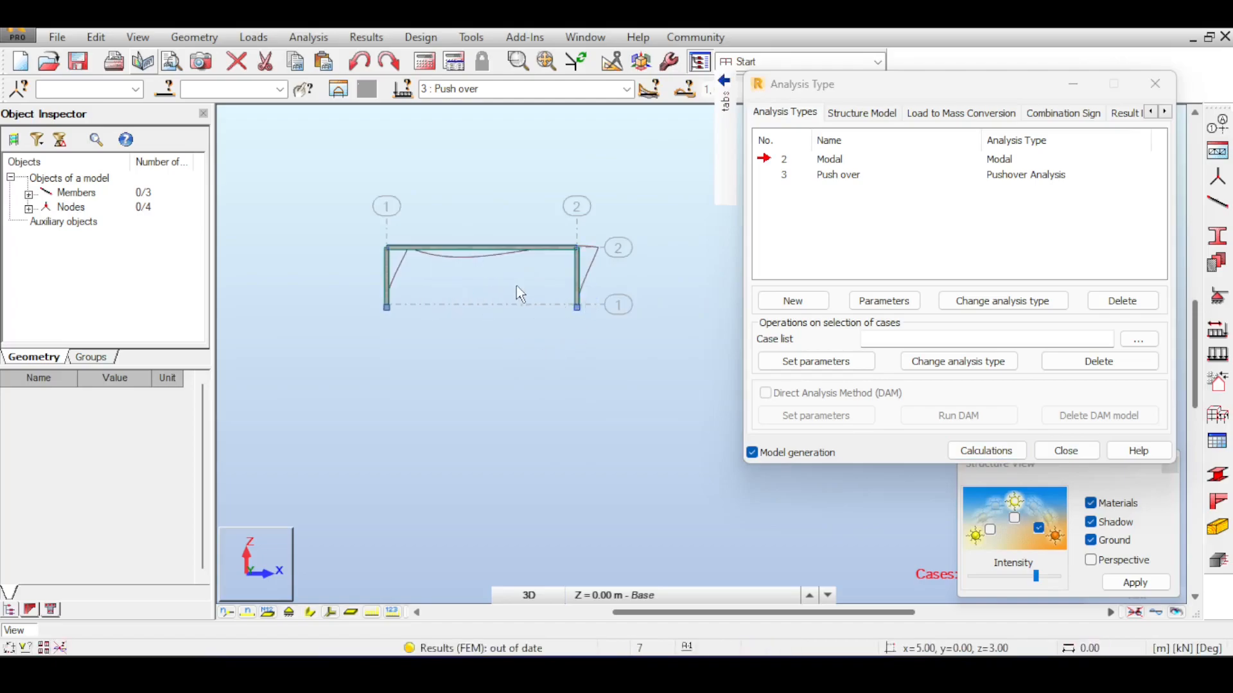
click(996, 449)
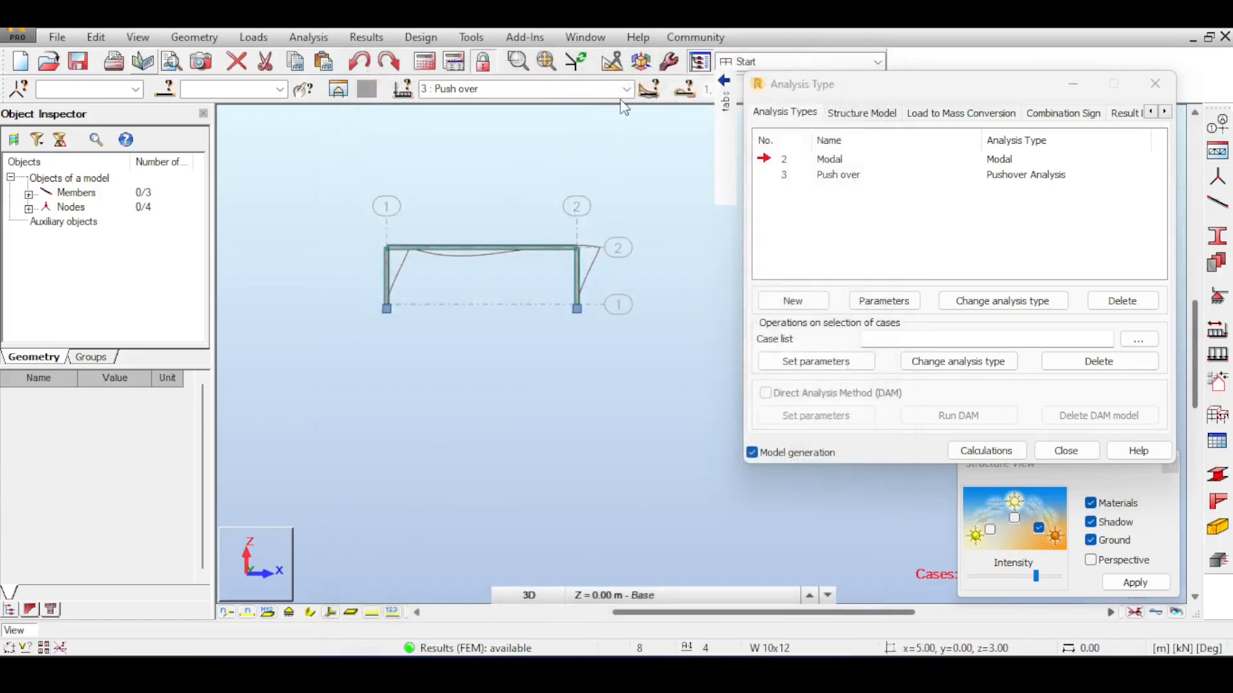
click(649, 89)
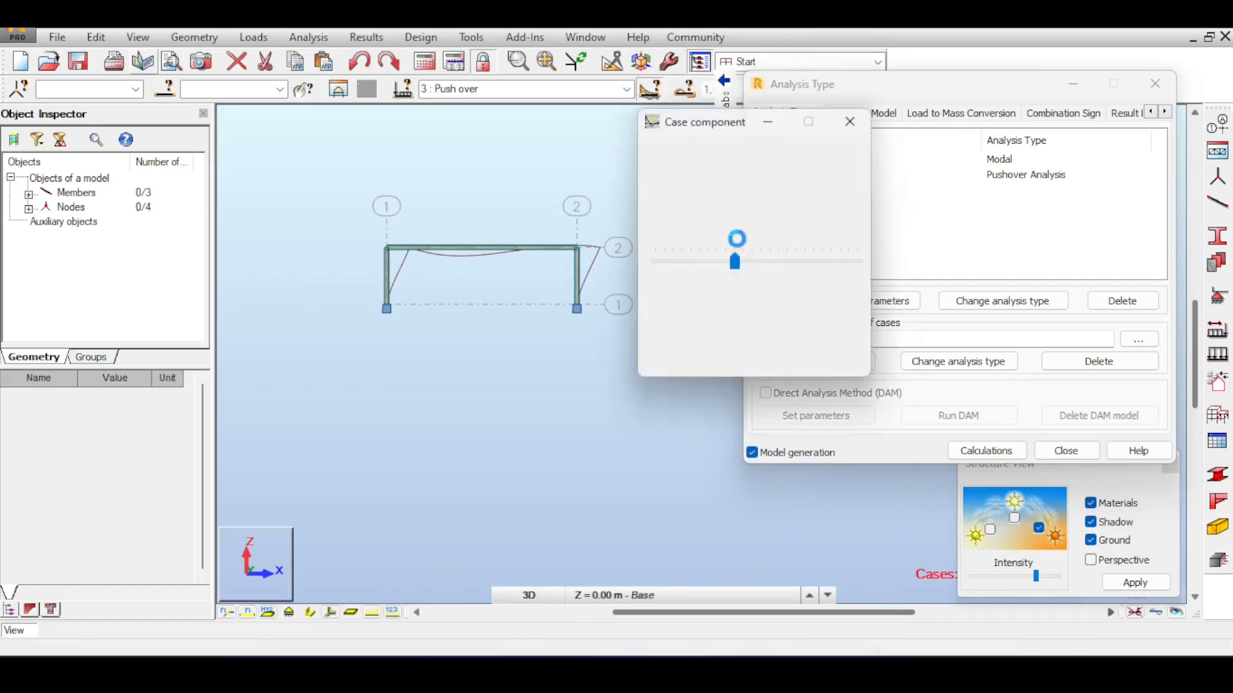
Step: Display the My moment diagram for Push over components 16 and 24 and examine the frame's deformation in the front view
click(769, 261)
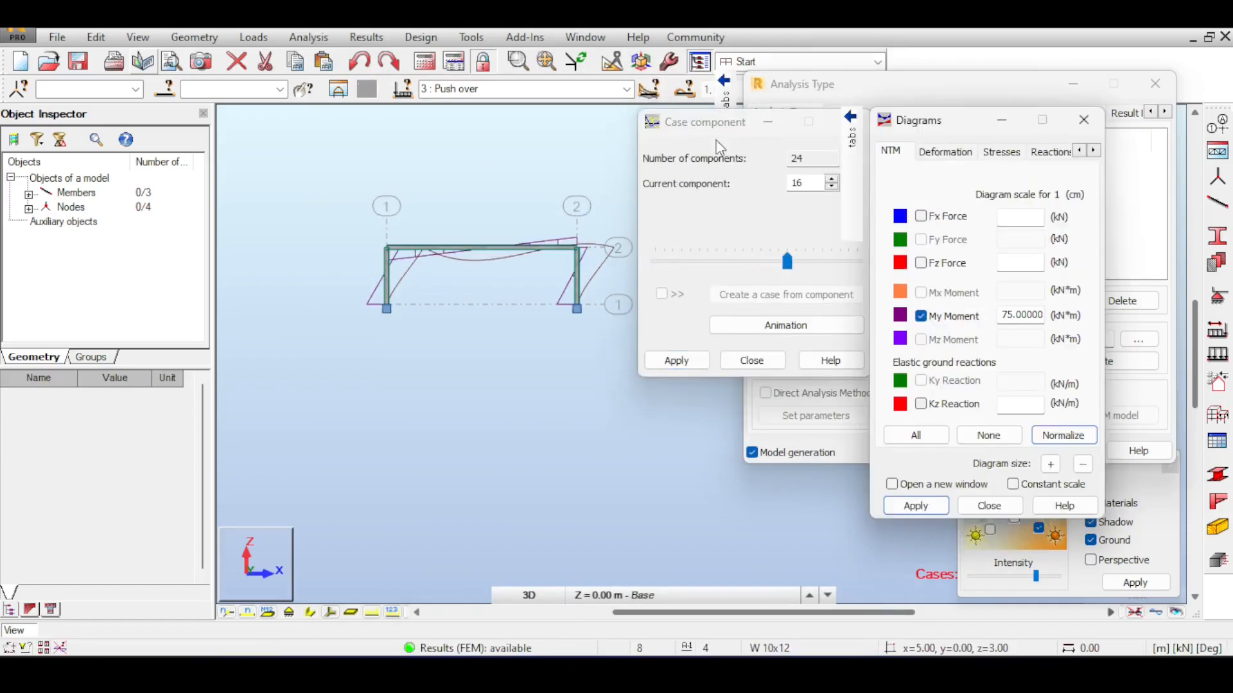
drag(715, 147, 688, 145)
click(809, 259)
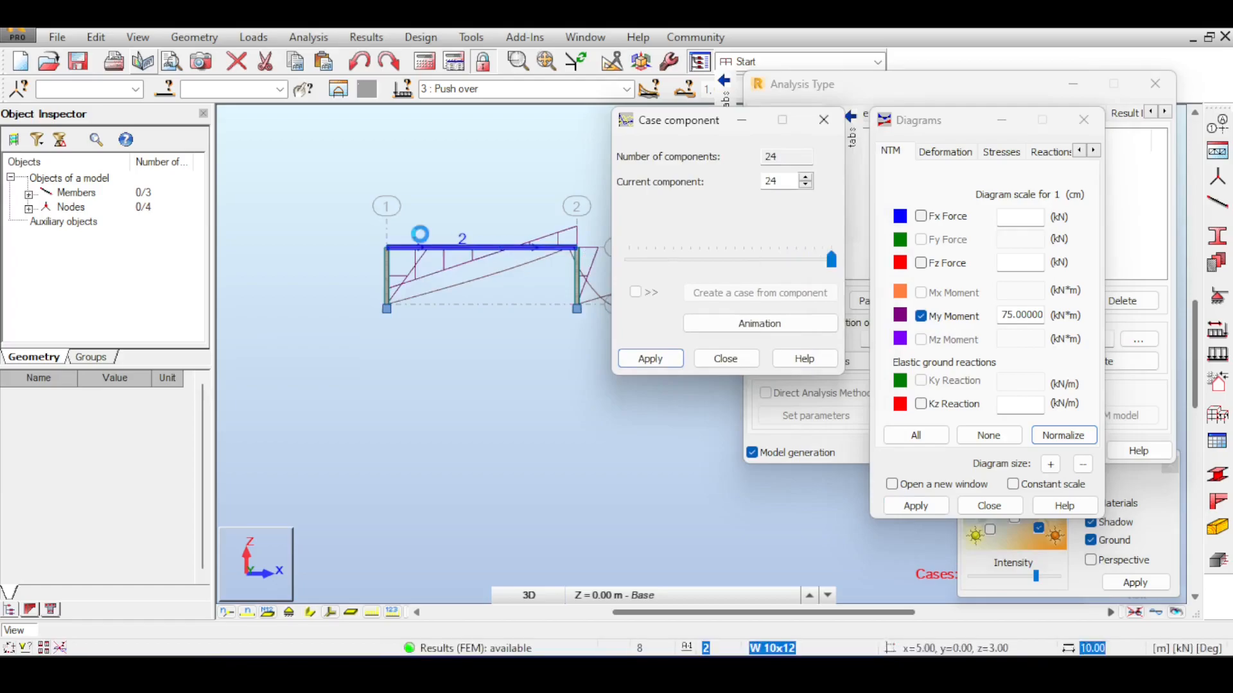
click(490, 275)
scroll(527, 309, up, 2)
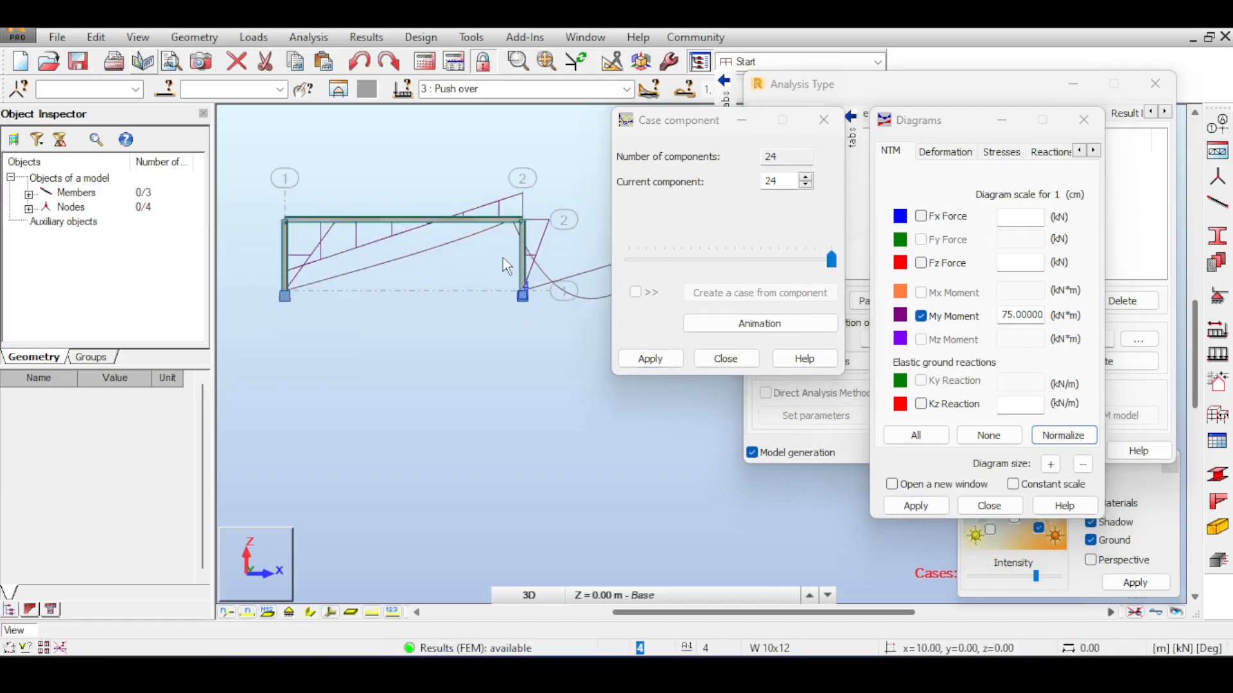
scroll(507, 270, down, 2)
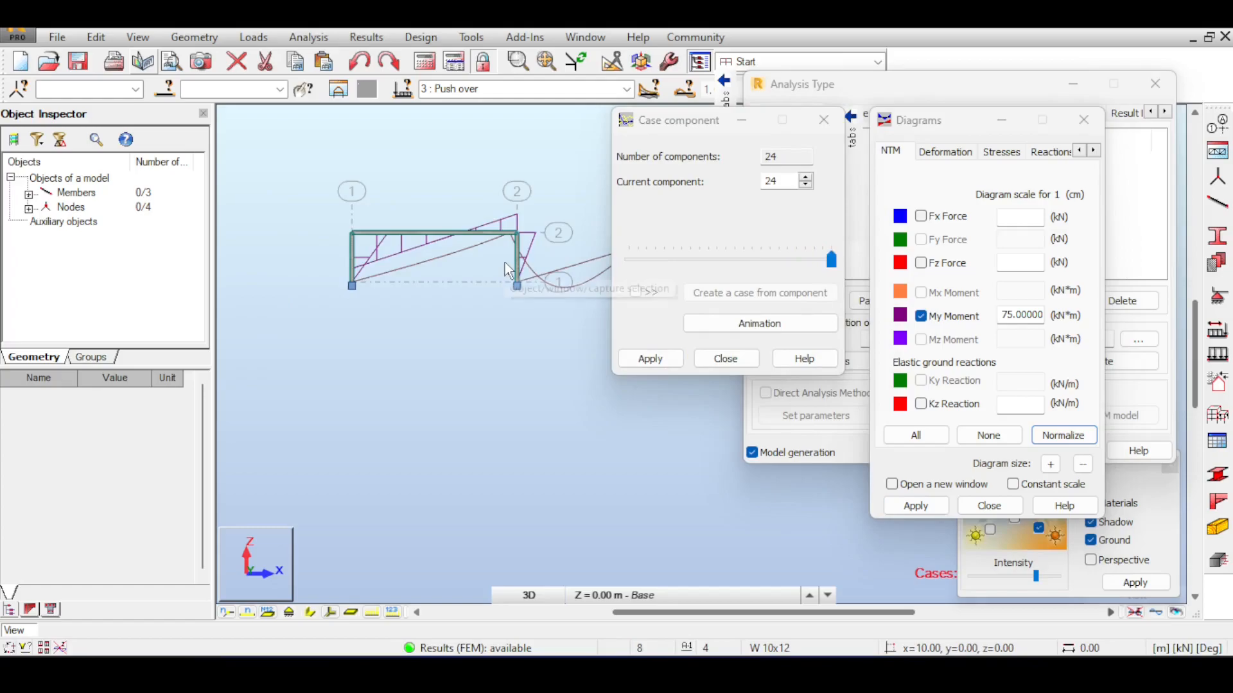
scroll(506, 269, up, 3)
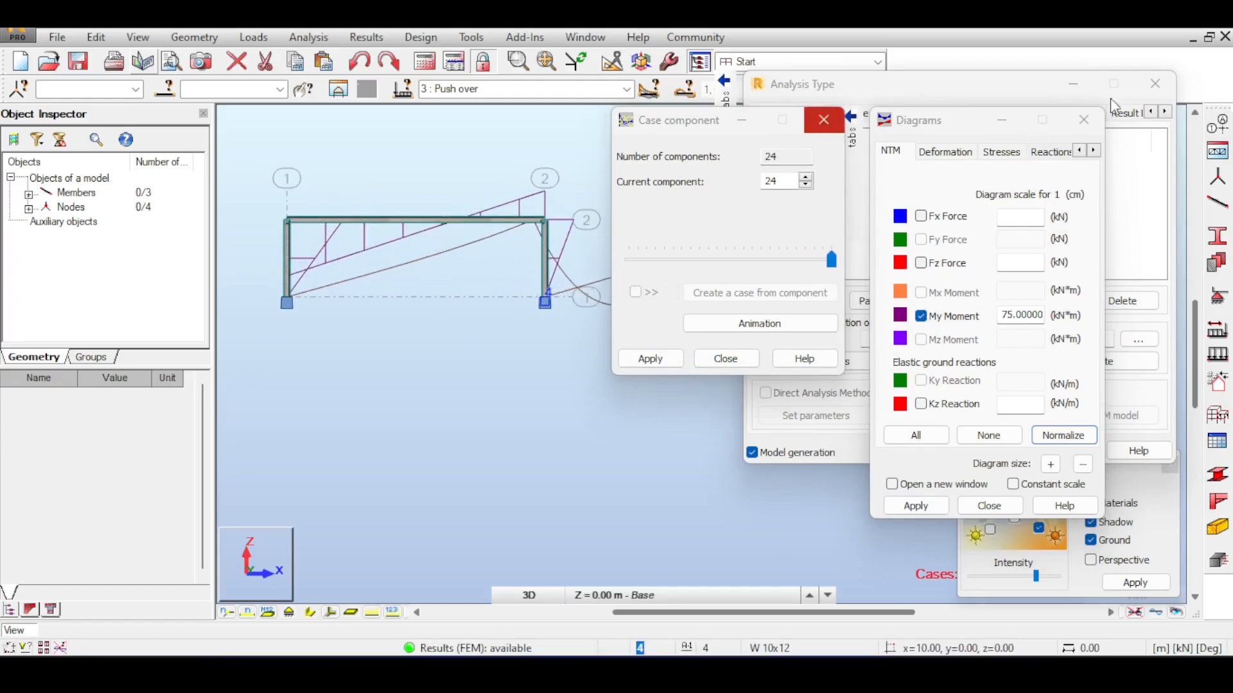
Step: Inspect the Push over component 24 diagrams in the 3D and front views, and close the component and diagram settings
click(1155, 84)
drag(964, 125, 929, 183)
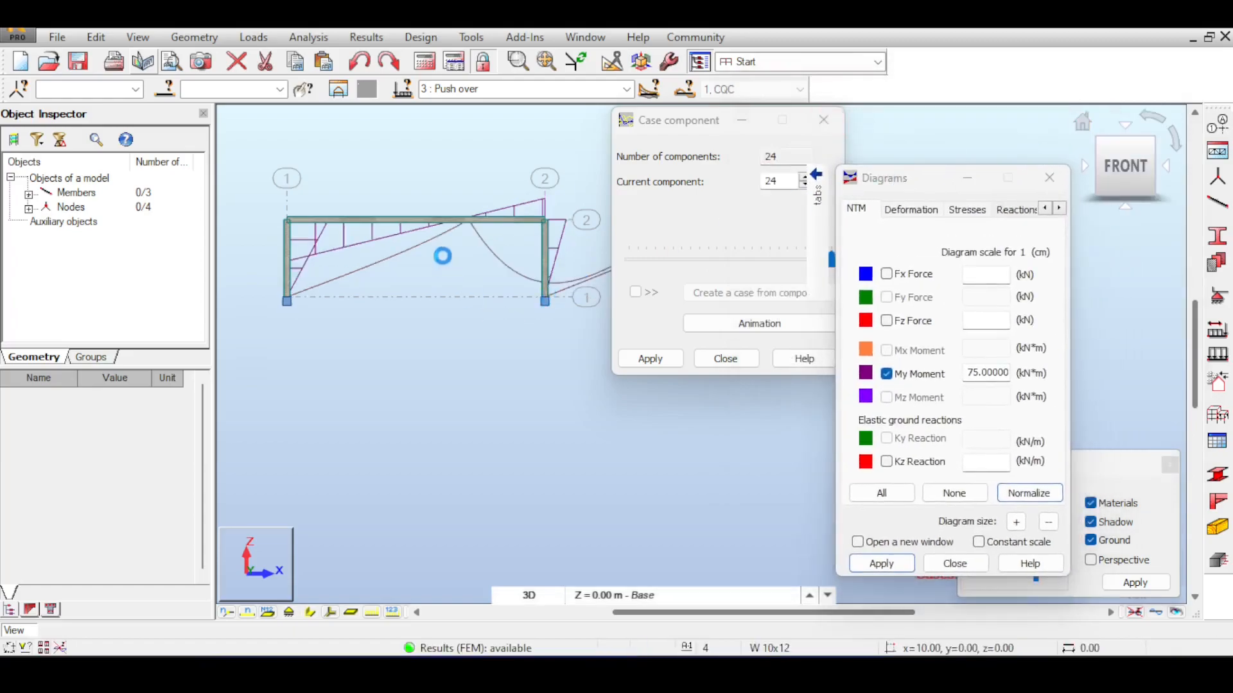
click(1083, 121)
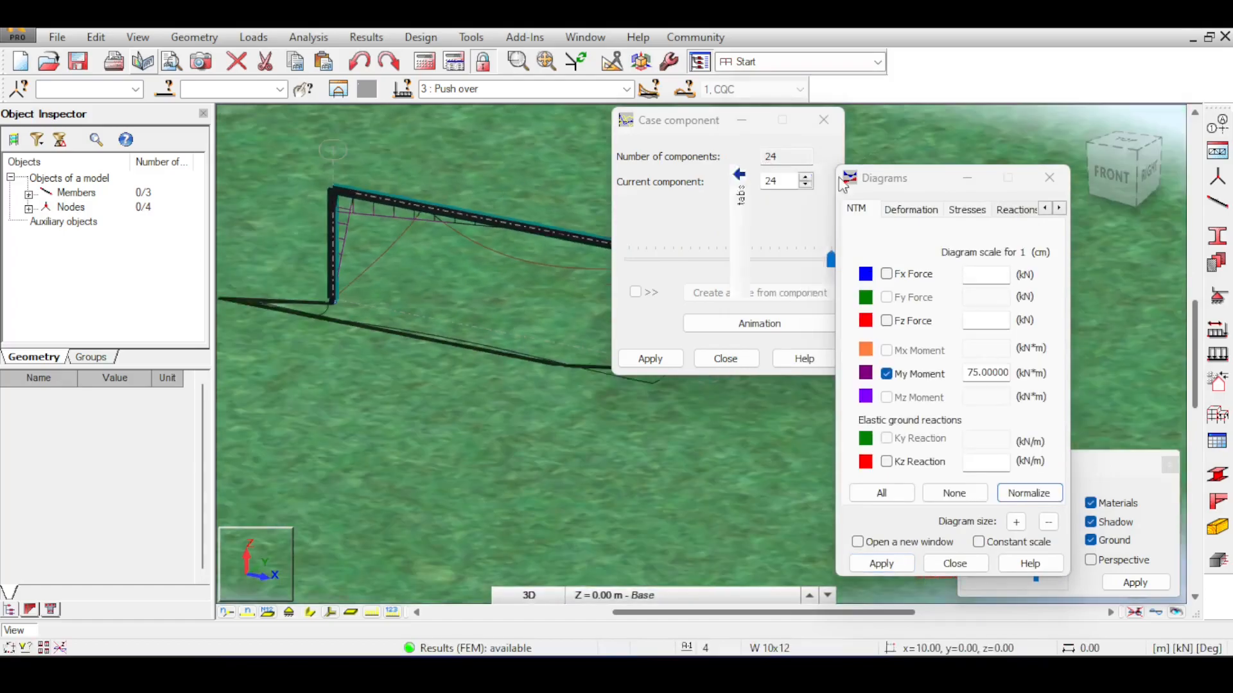
click(1124, 175)
drag(695, 134, 922, 140)
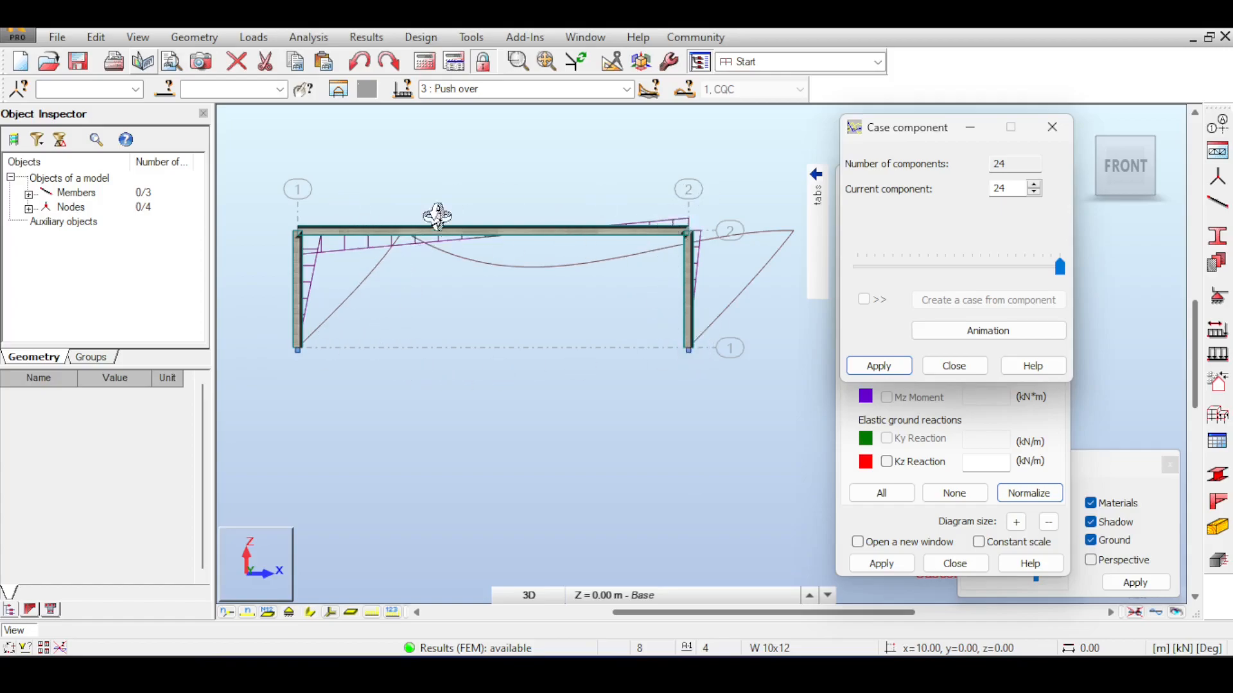
click(648, 90)
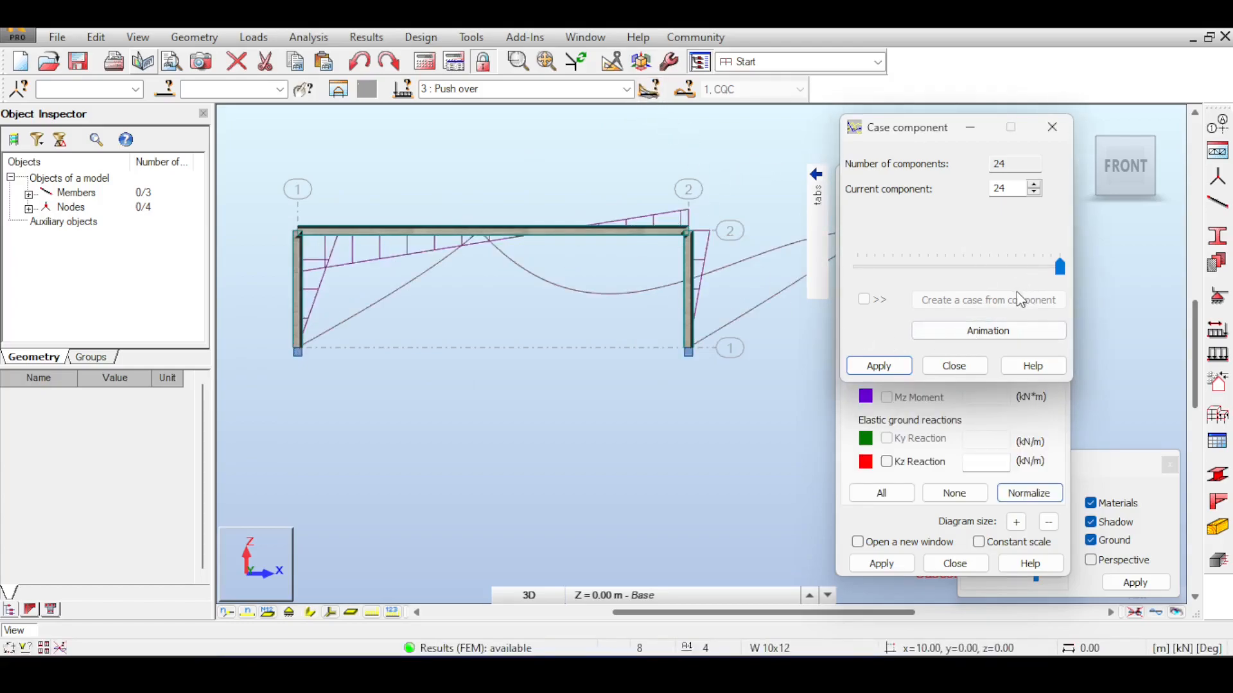
click(955, 366)
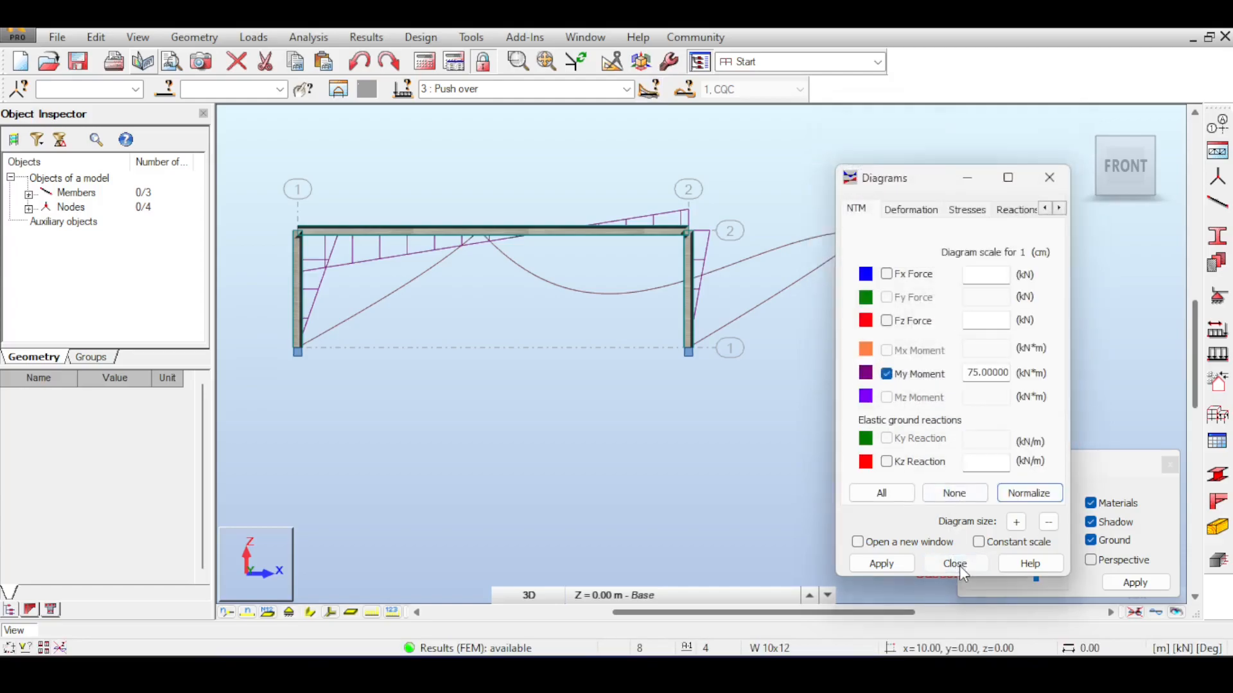
click(955, 563)
Step: Check the maximum displacement in the Push over case's parameters and close the analysis settings
click(451, 67)
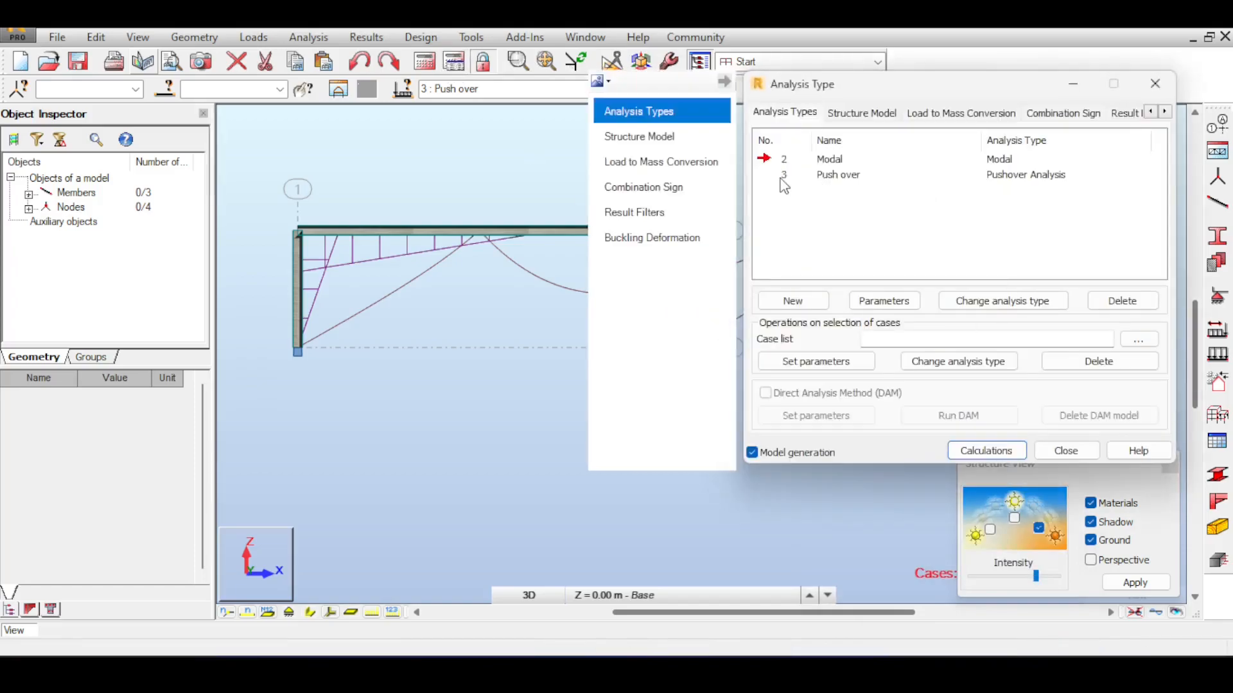
double_click(784, 177)
double_click(1020, 236)
click(904, 416)
click(1066, 451)
Step: Assign Steel Moment Hinges at relative coordinate 0.00 to the beam's grid line 1 end and the grid line 2 column base
click(194, 36)
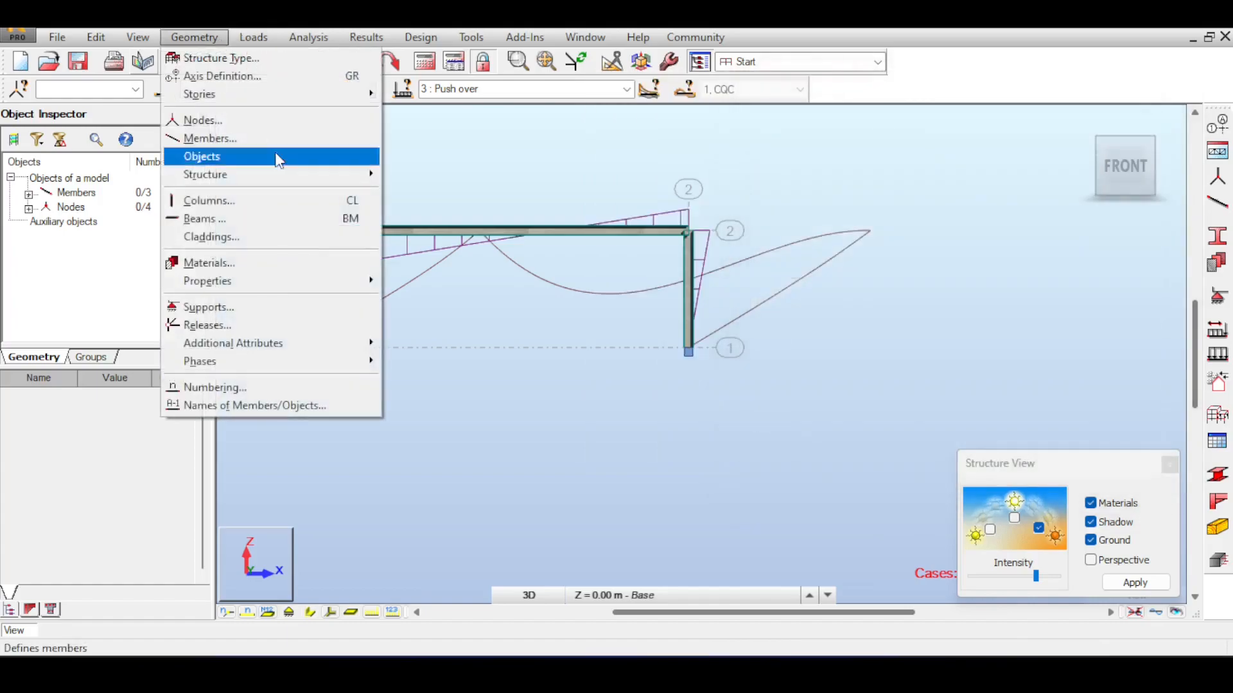
mouse_move(308, 343)
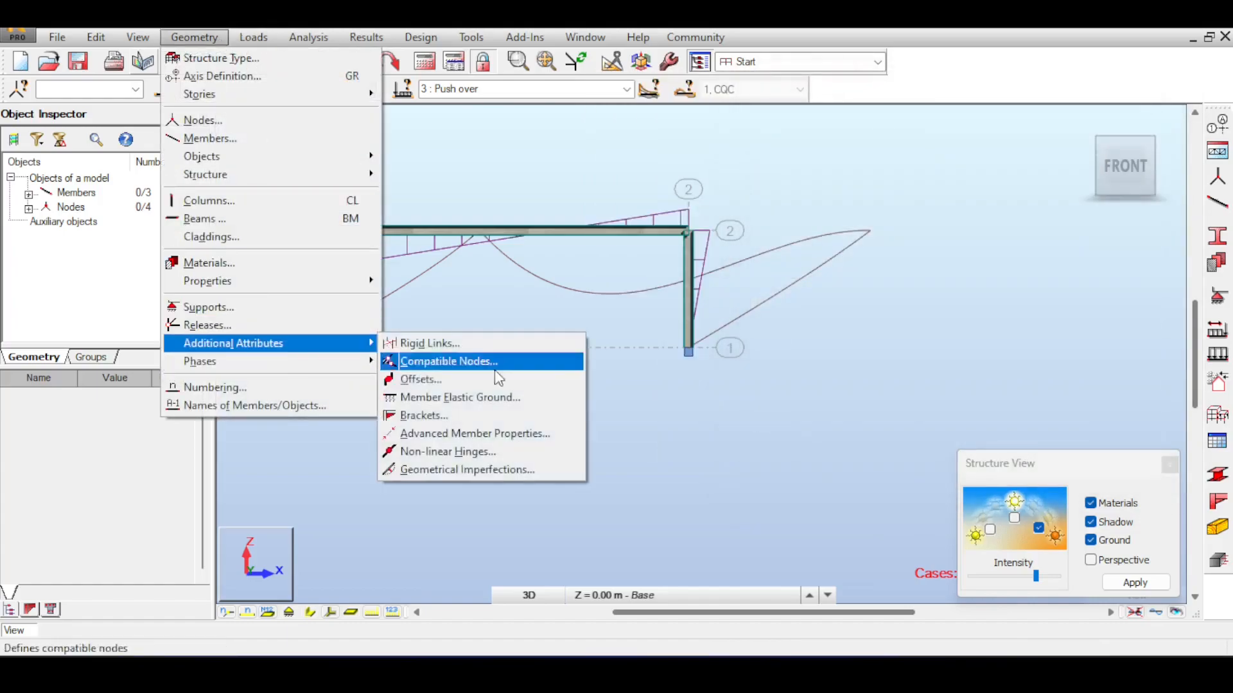
click(483, 453)
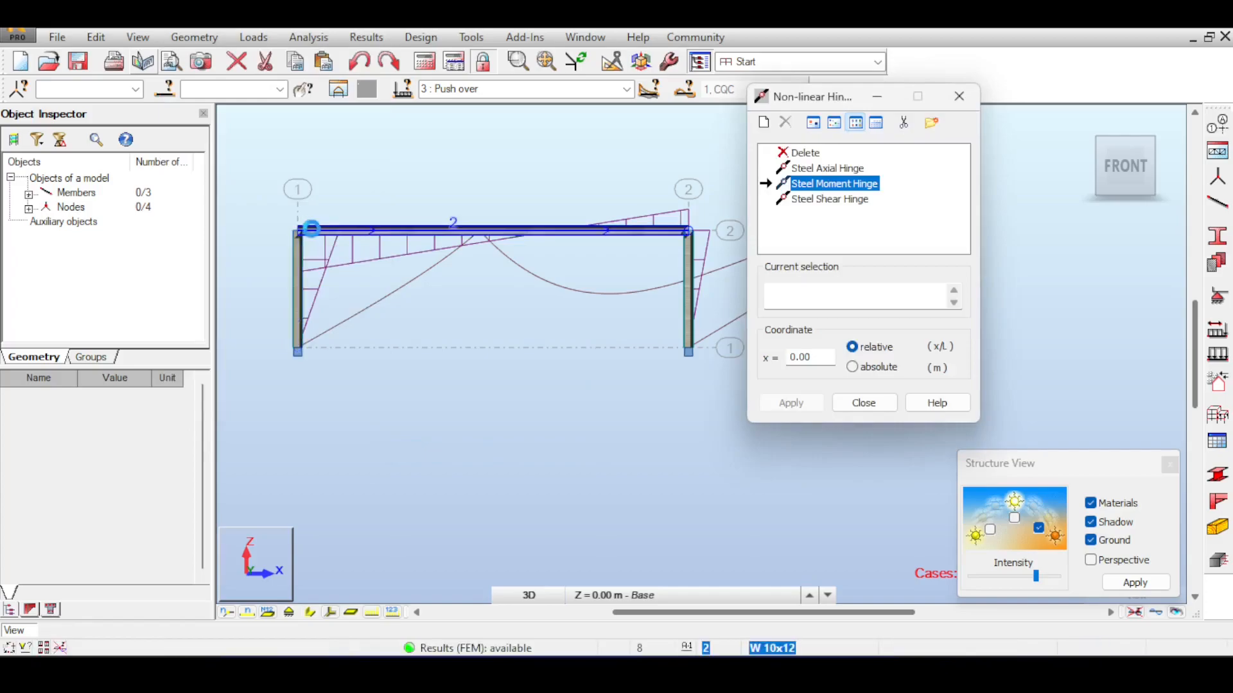
click(310, 229)
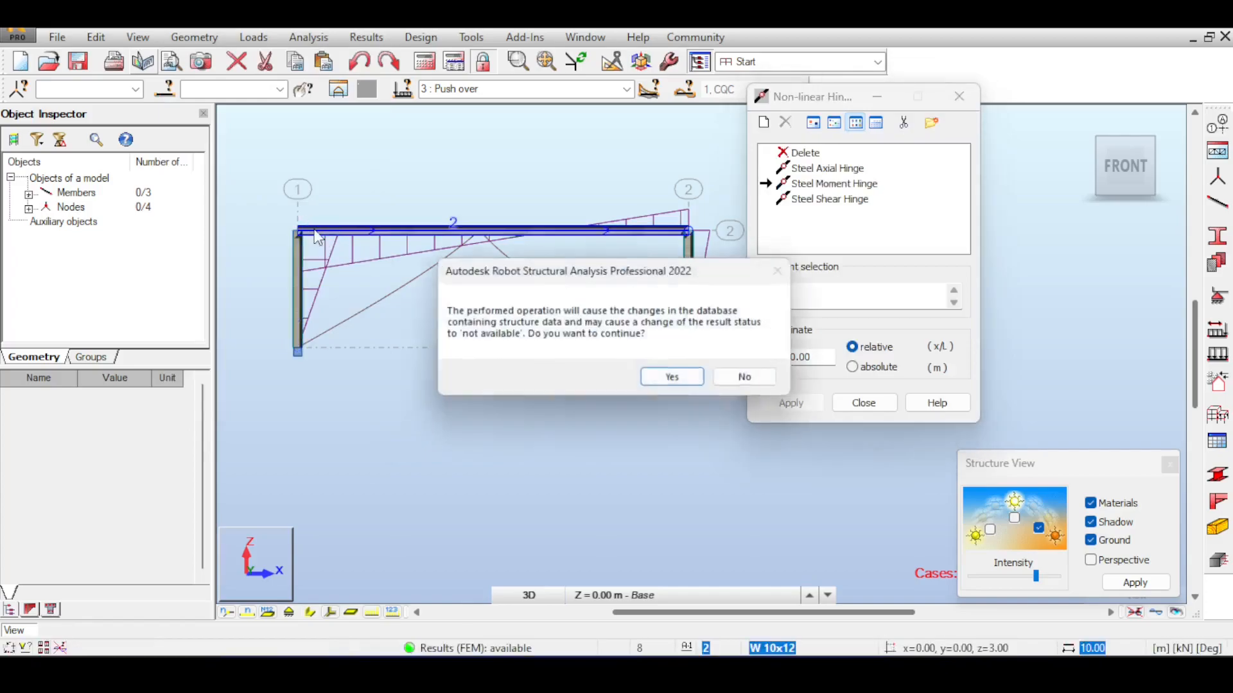
click(674, 379)
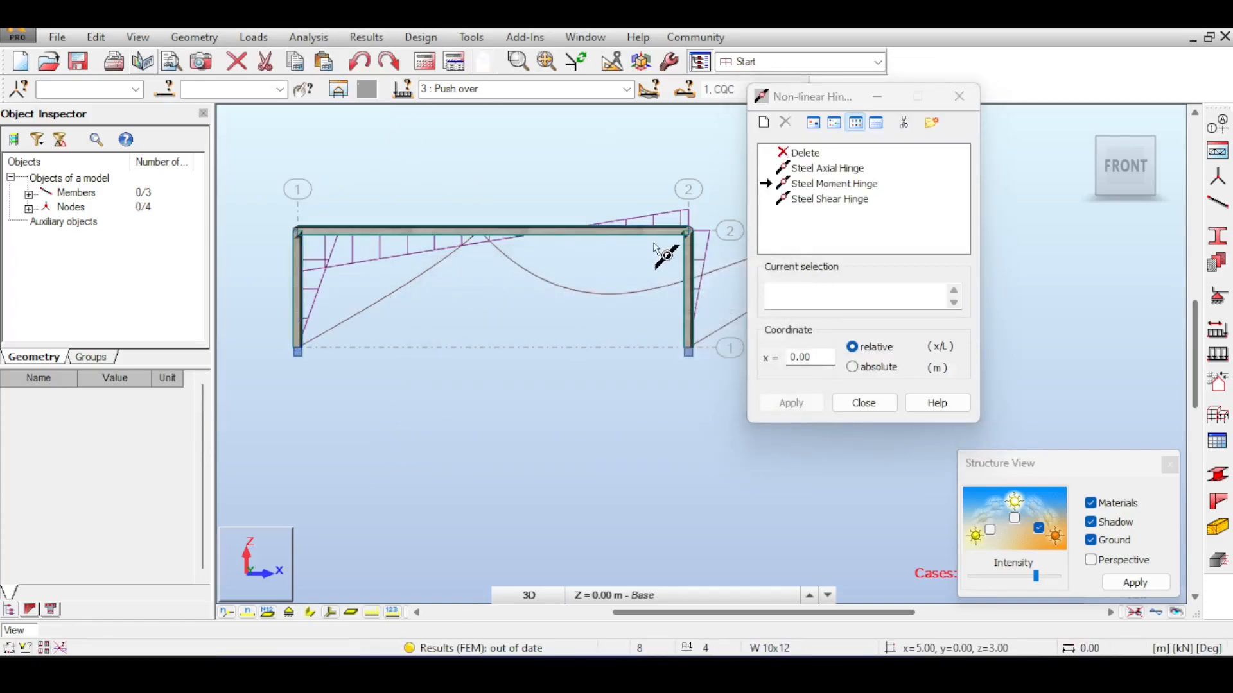
click(698, 351)
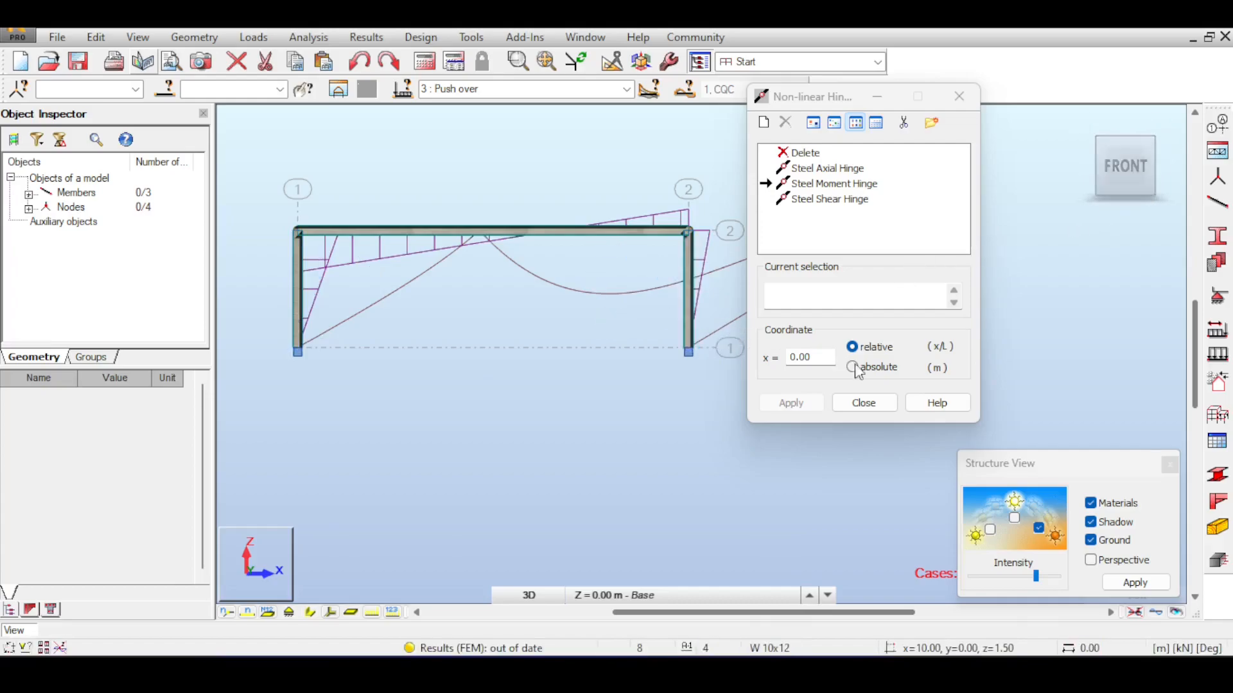
click(891, 405)
Step: Recalculate the Push over case with a 250 mm maximum displacement, continuing past the instability warning
double_click(455, 74)
double_click(376, 145)
click(454, 61)
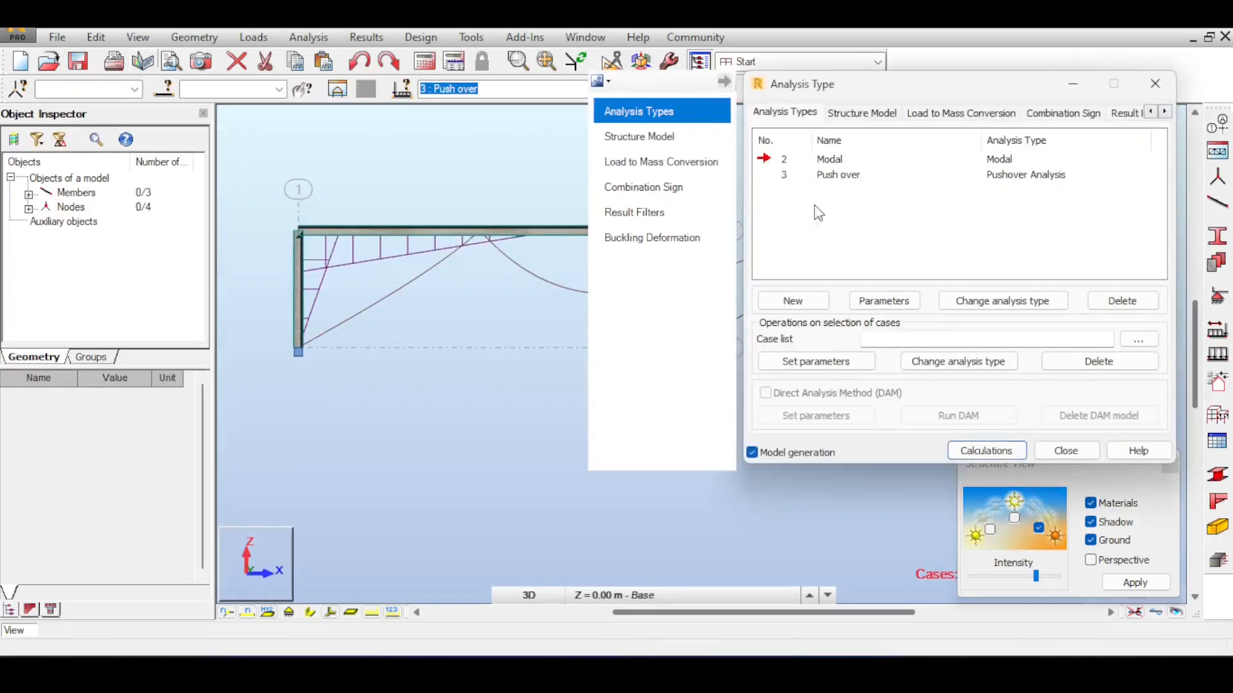
double_click(789, 180)
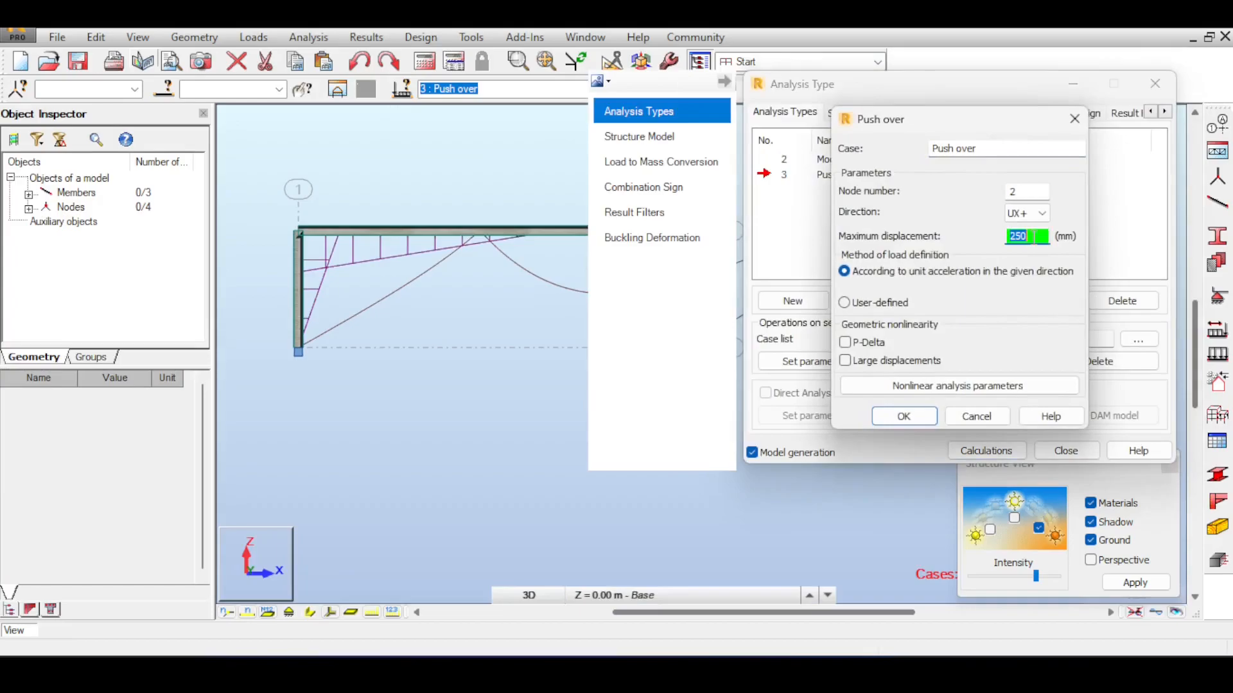
click(918, 422)
click(1003, 452)
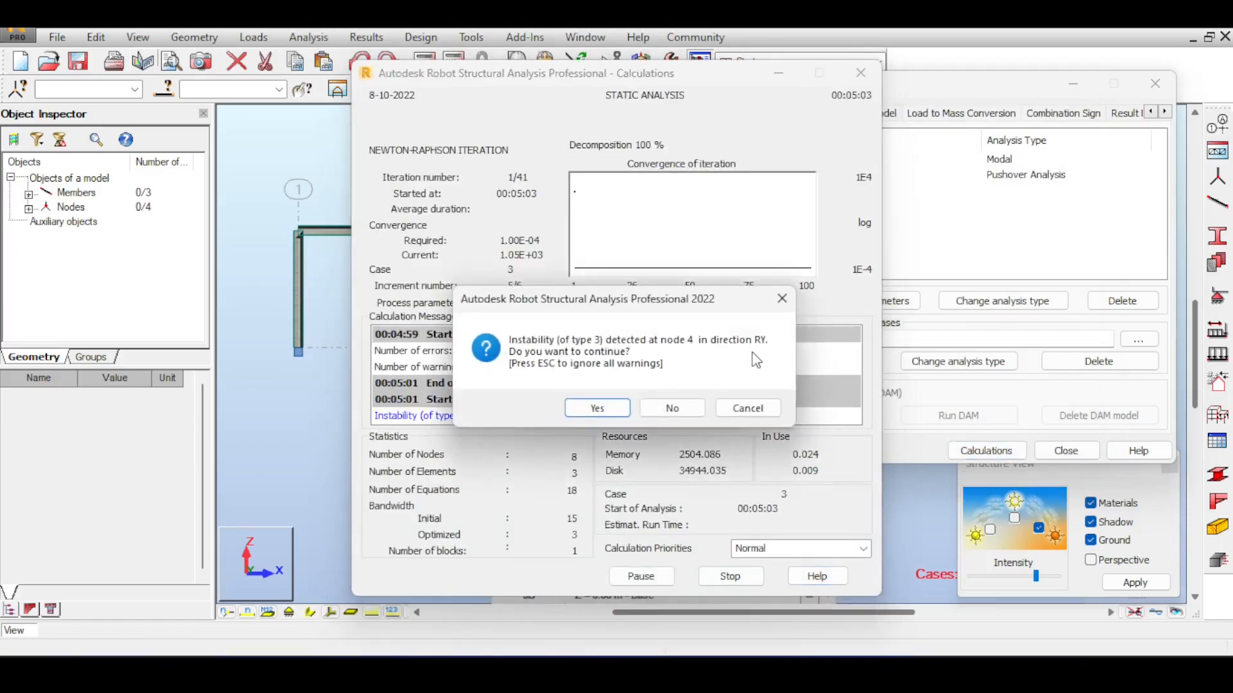
drag(658, 311, 730, 177)
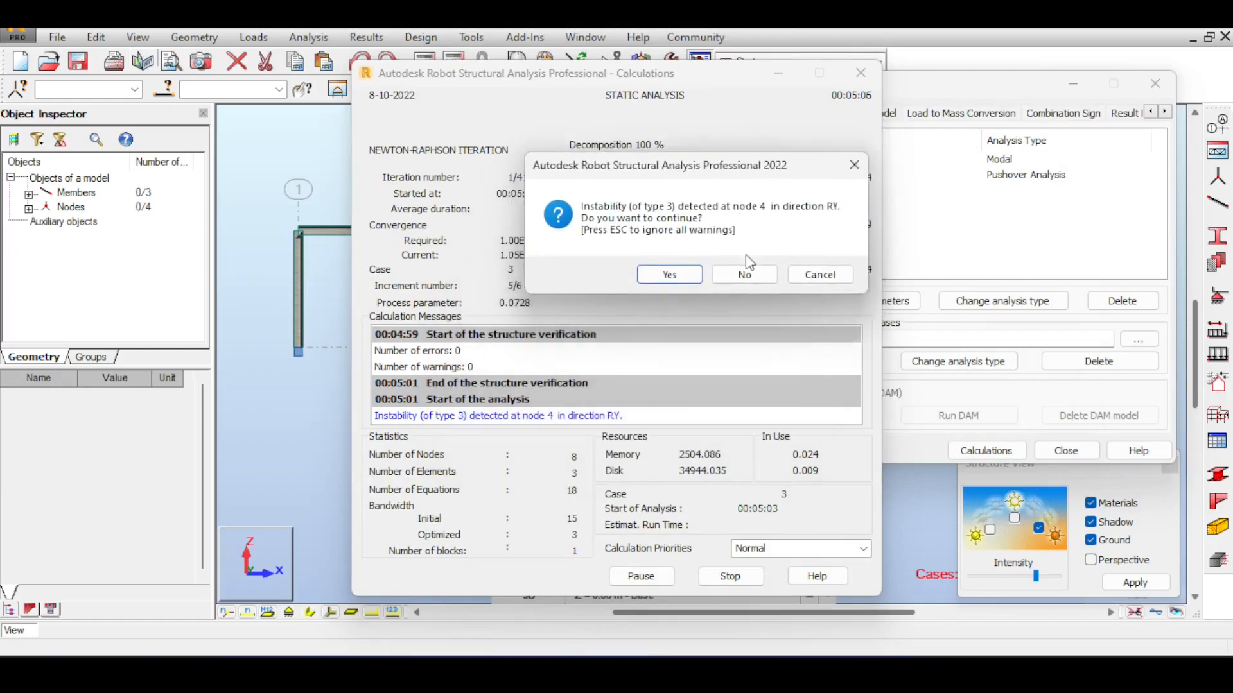
click(676, 285)
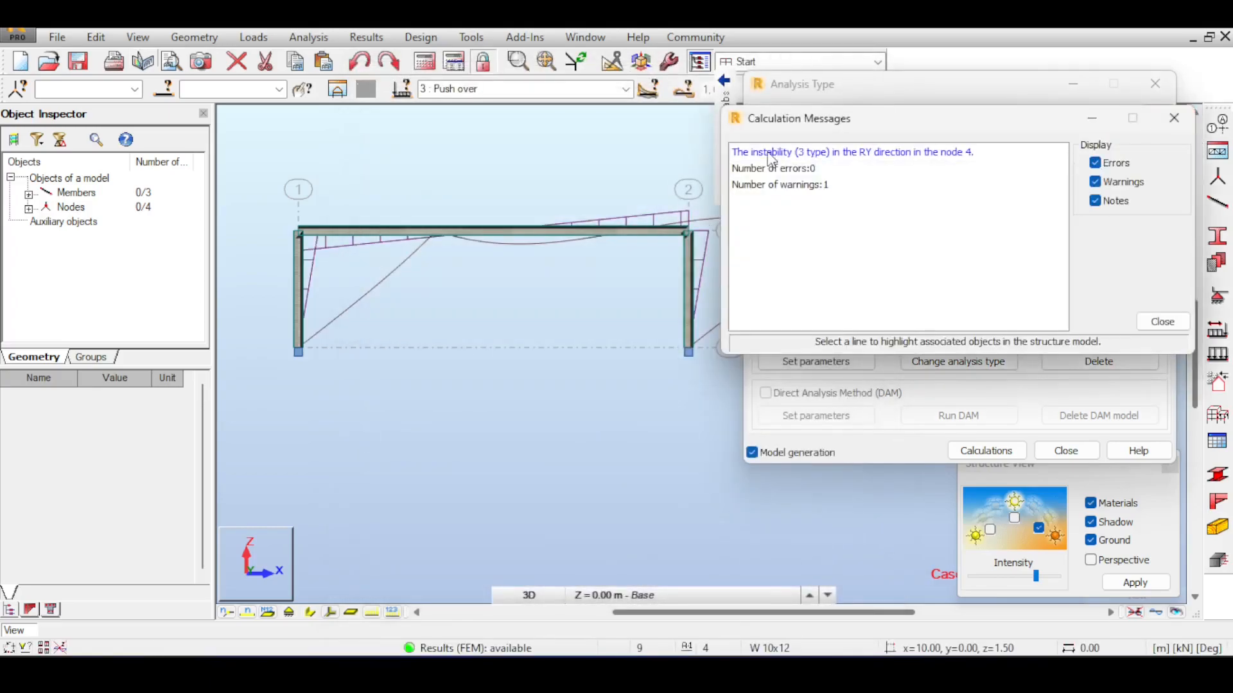
Step: Close the calculation messages and the analysis settings
middle_drag(463, 169, 432, 160)
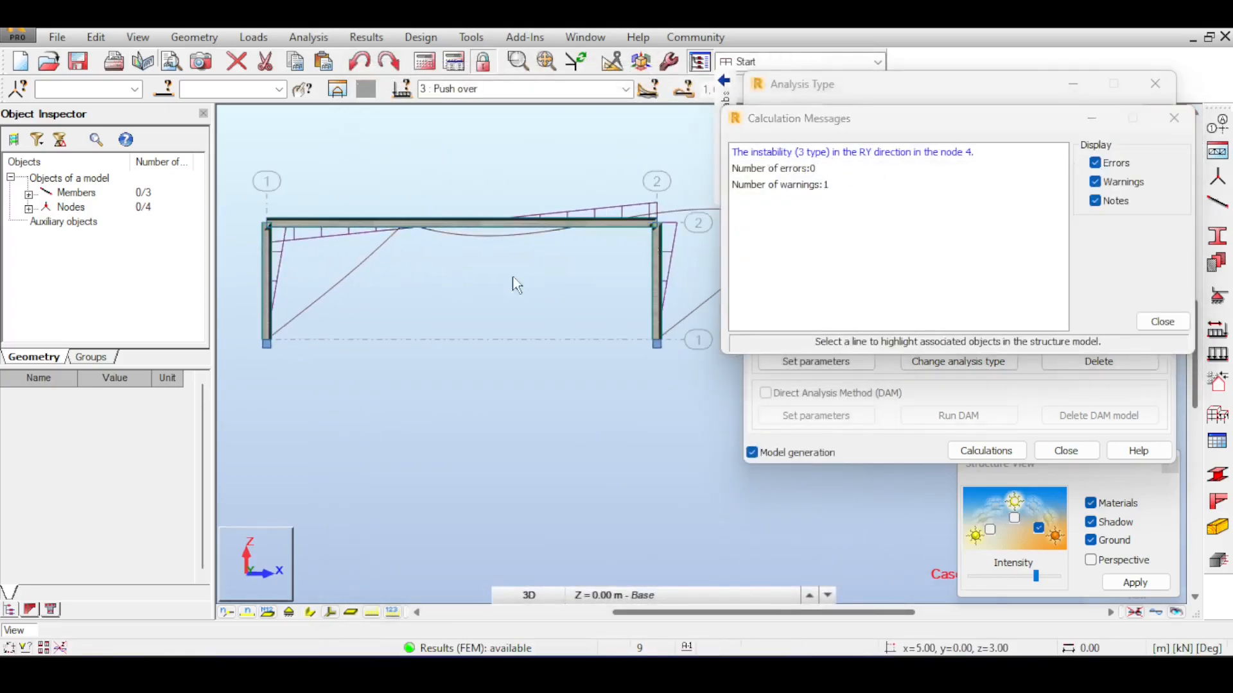
click(1173, 120)
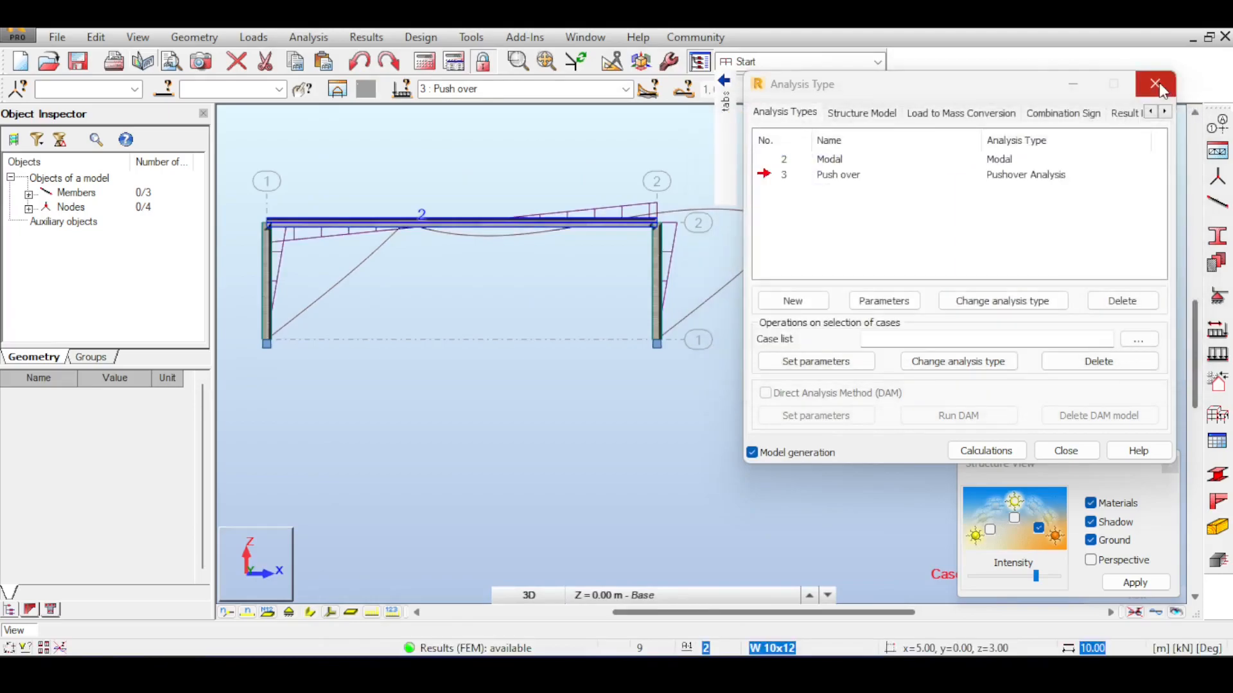
click(1155, 84)
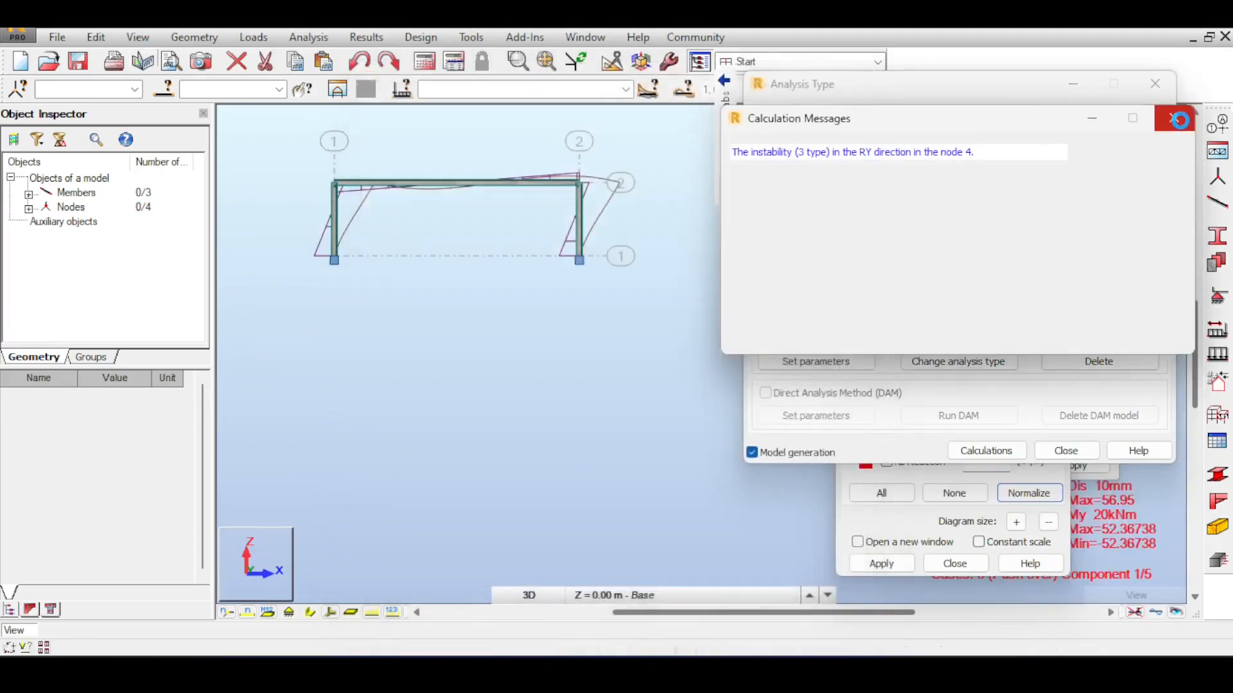
click(1174, 119)
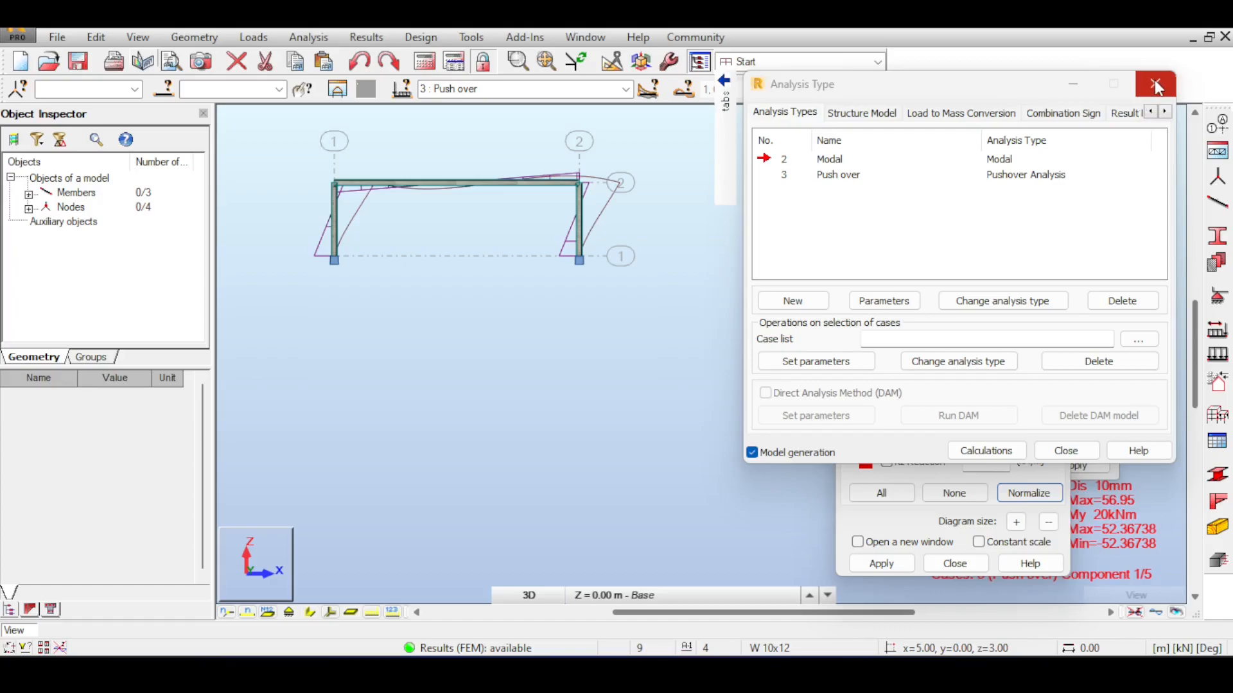
click(1155, 80)
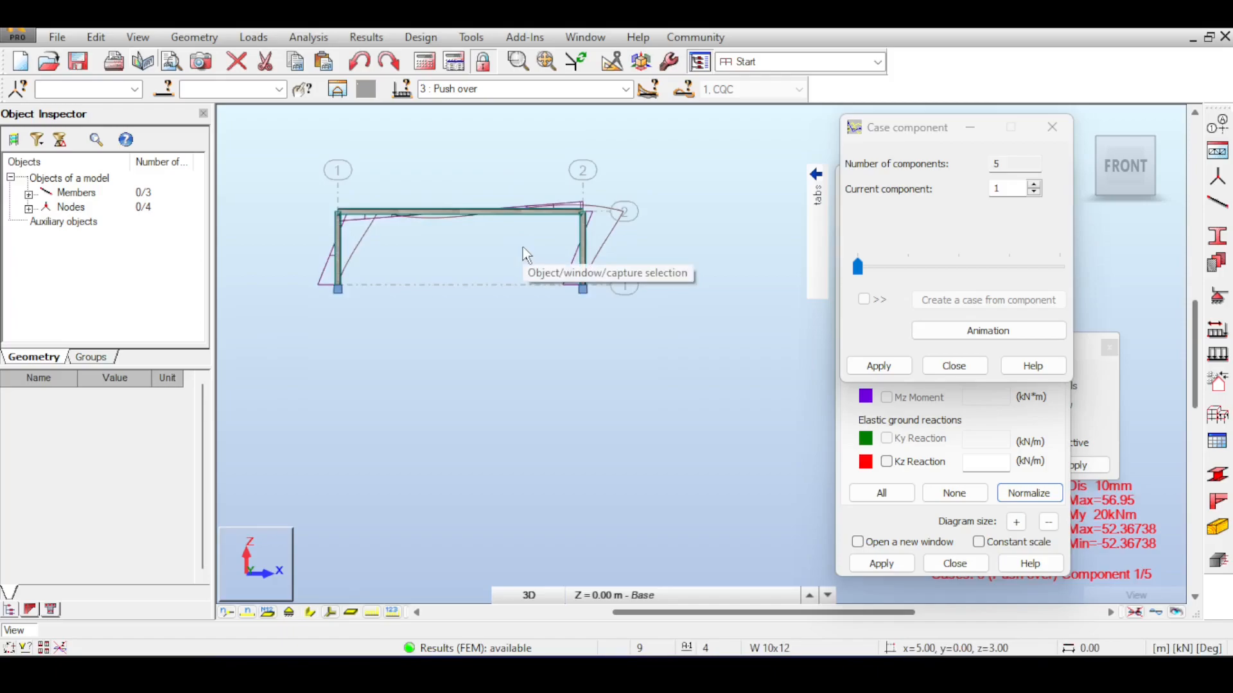
Step: Examine the frame's Push over component 1 moment diagram and deformation in the front and 3D home views
scroll(616, 159, down, 2)
middle_drag(676, 146, 626, 221)
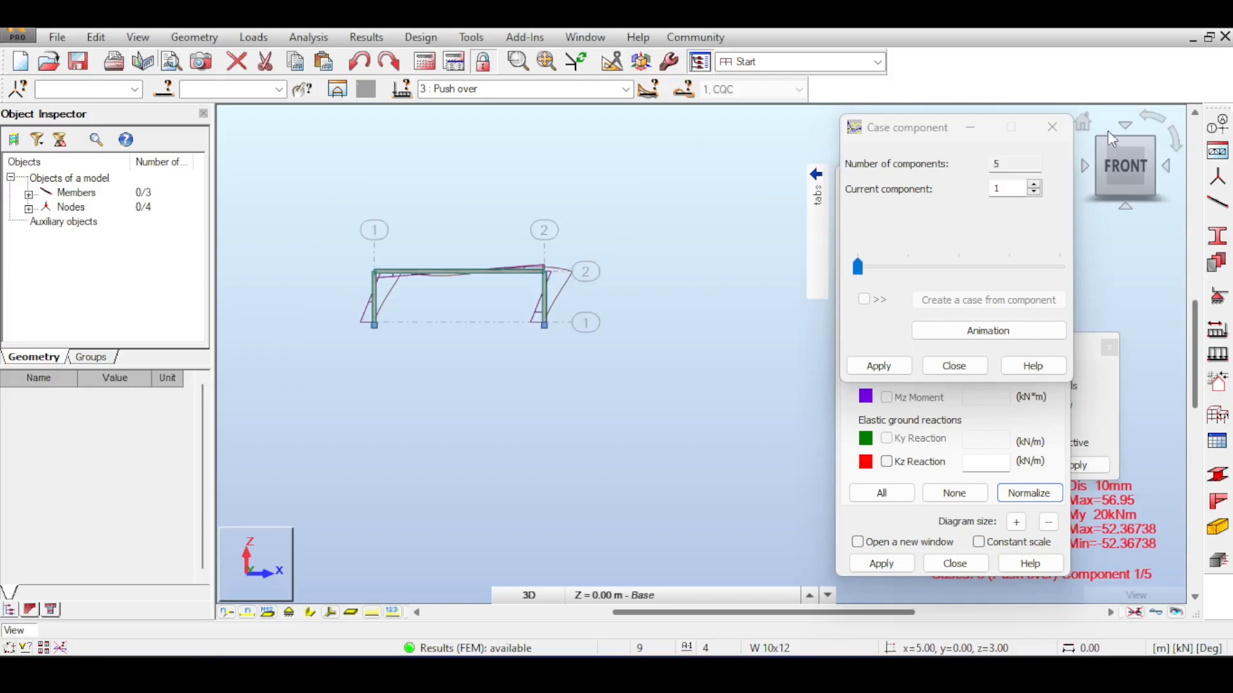
click(1087, 123)
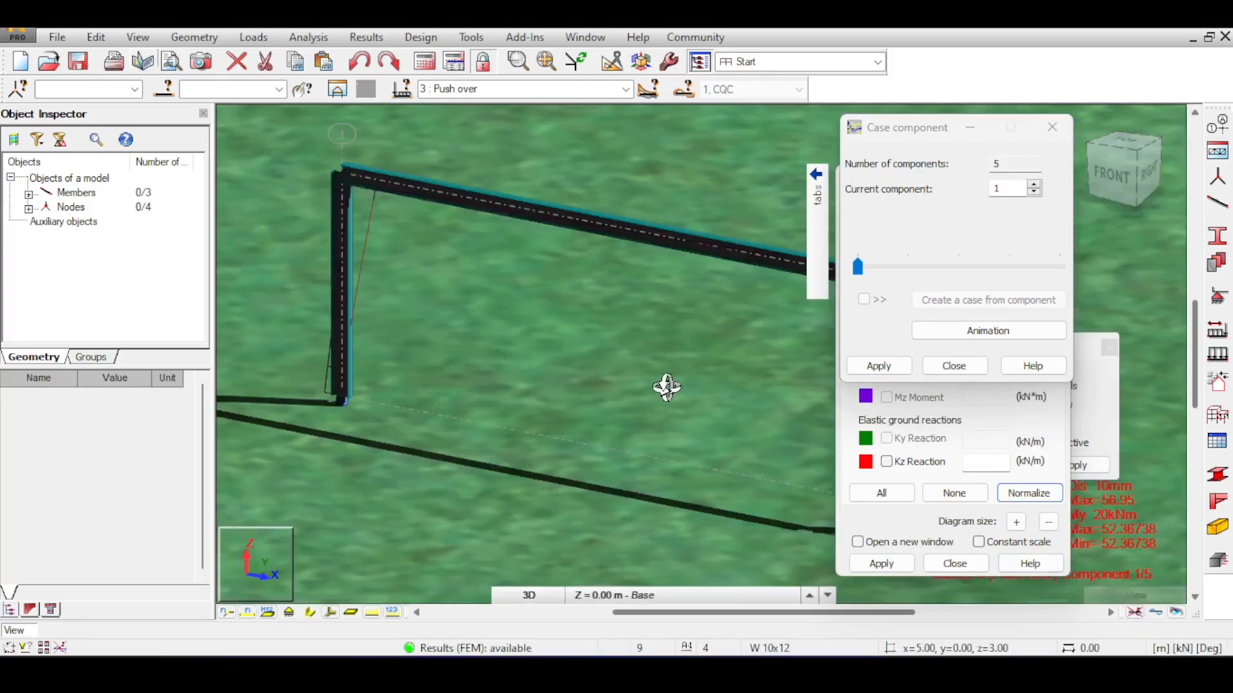
scroll(667, 386, down, 3)
scroll(668, 387, down, 3)
middle_drag(667, 387, 590, 369)
scroll(600, 385, up, 4)
scroll(673, 323, up, 2)
middle_drag(717, 314, 685, 291)
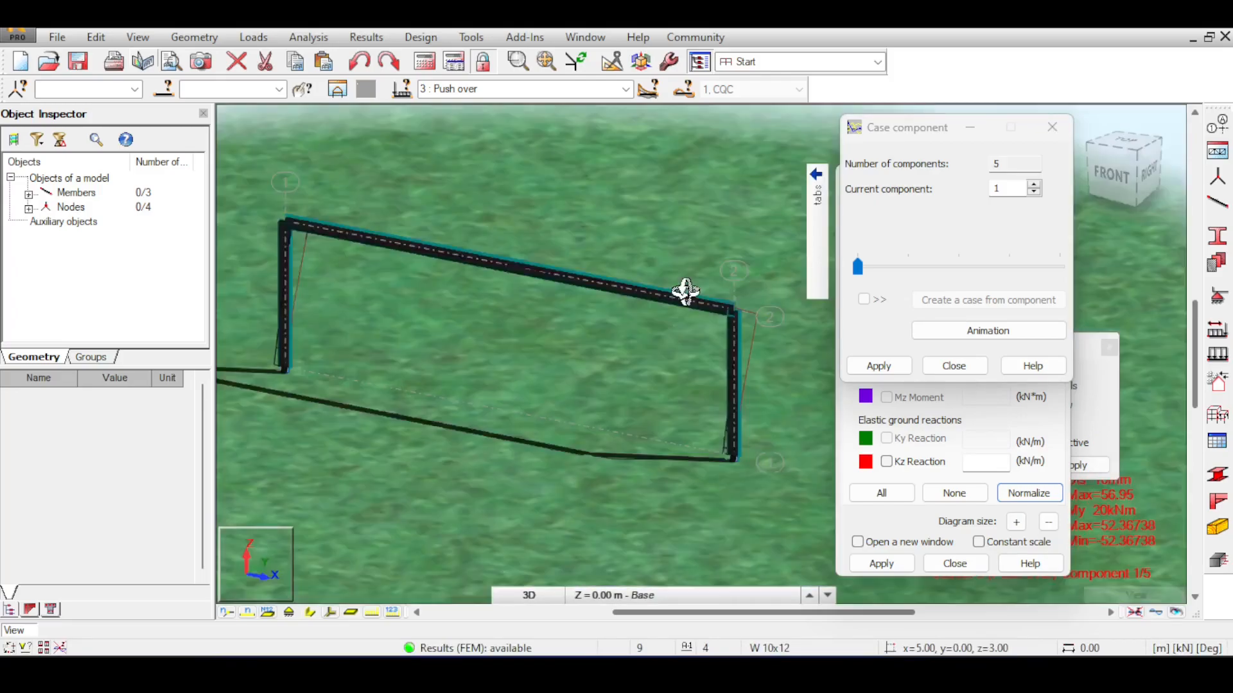
click(979, 364)
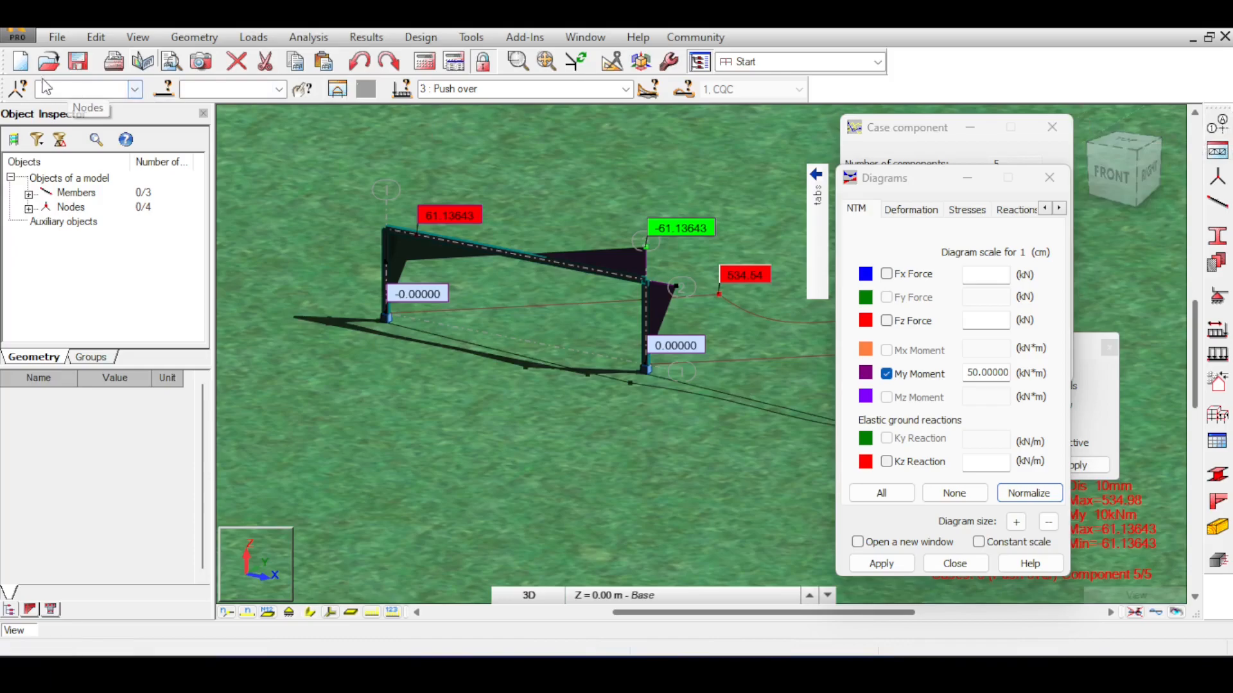
Step: Start a new 2D frame project without saving the current structure, and add an X structure axis at 0.00 m
click(21, 62)
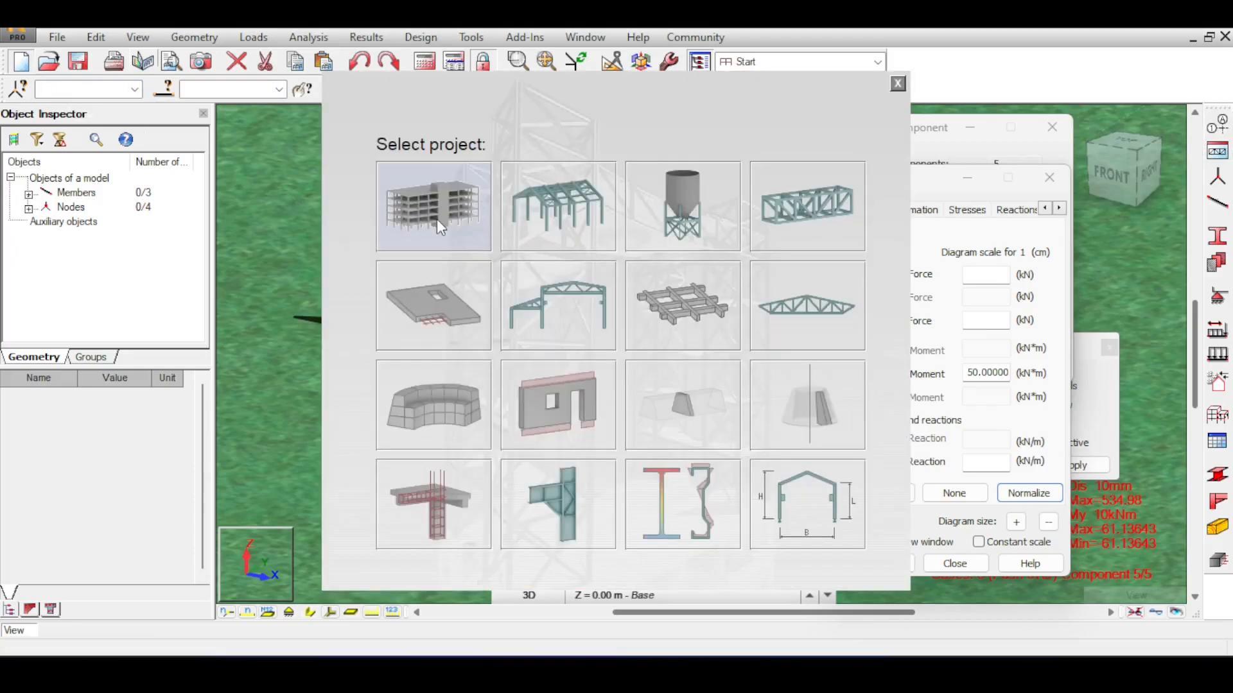
click(574, 333)
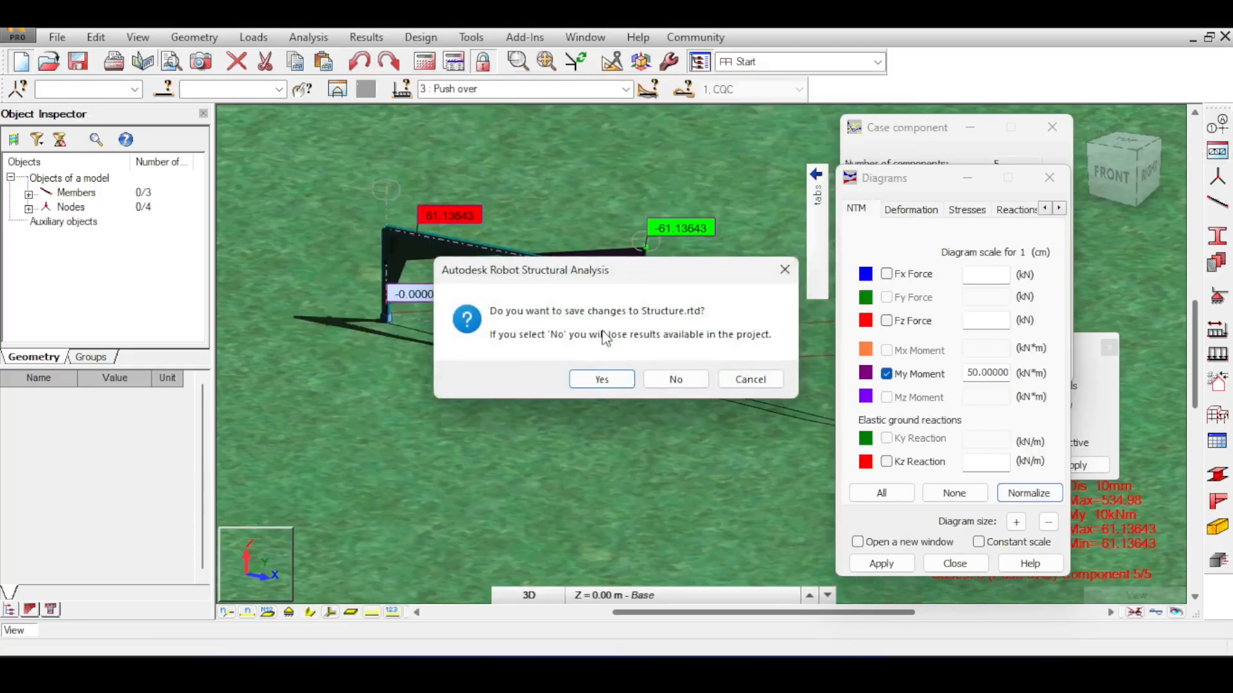
click(667, 379)
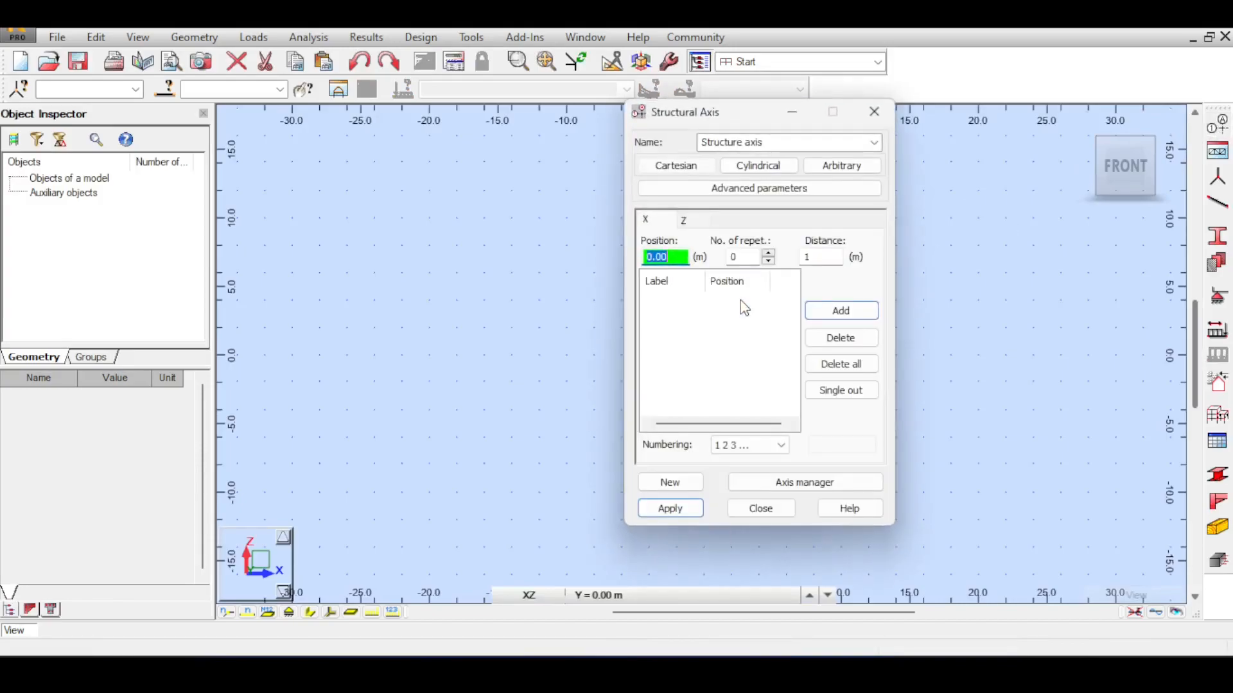
key(Return)
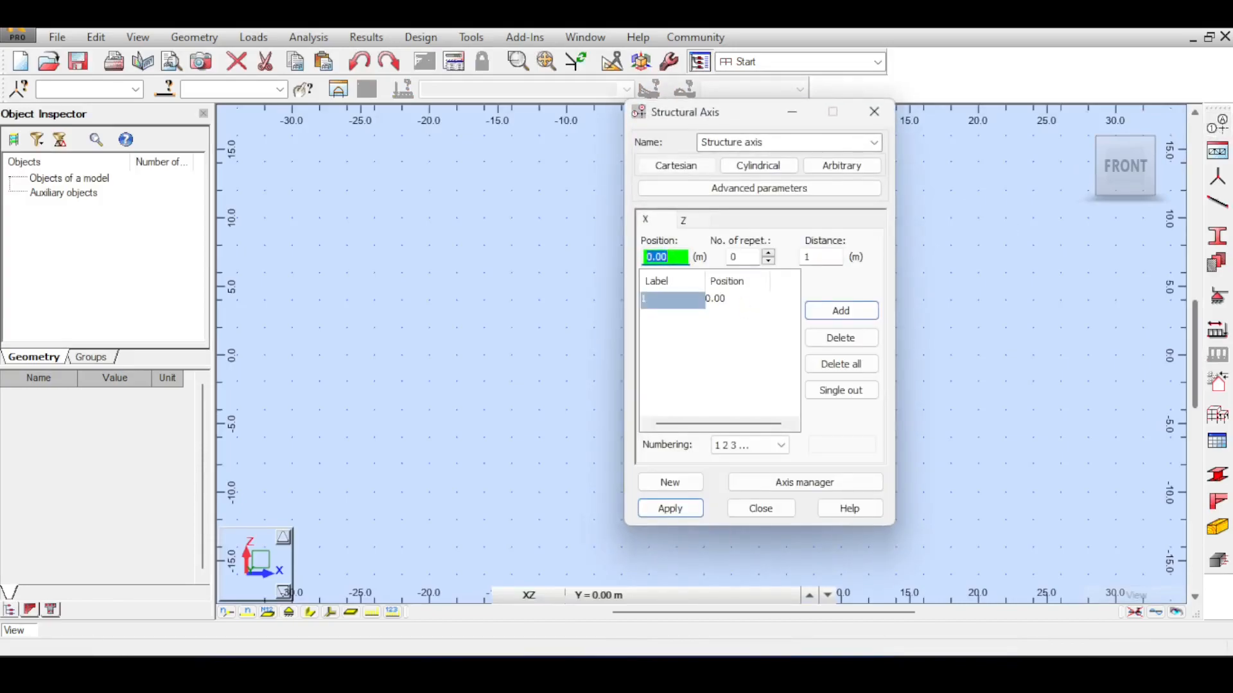
Step: Add an X structure axis at 5.00 m and a Z axis at 0.00 m, and apply the axes
text(5)
key(Return)
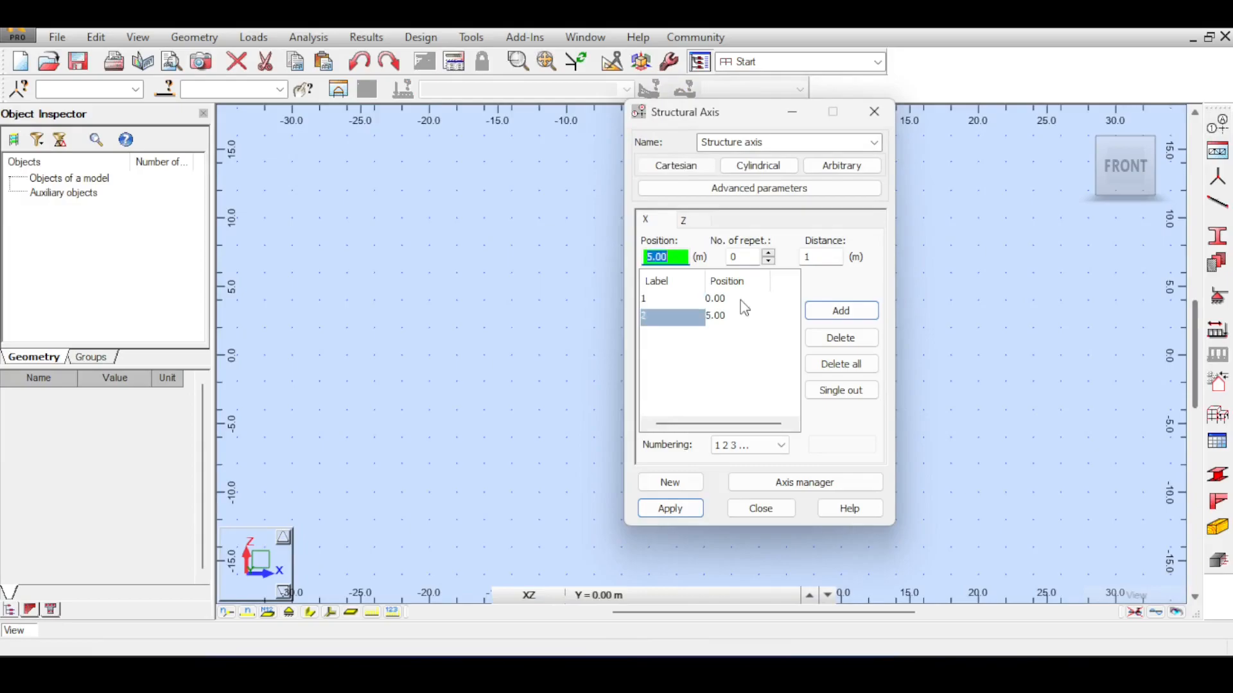
click(695, 221)
key(Return)
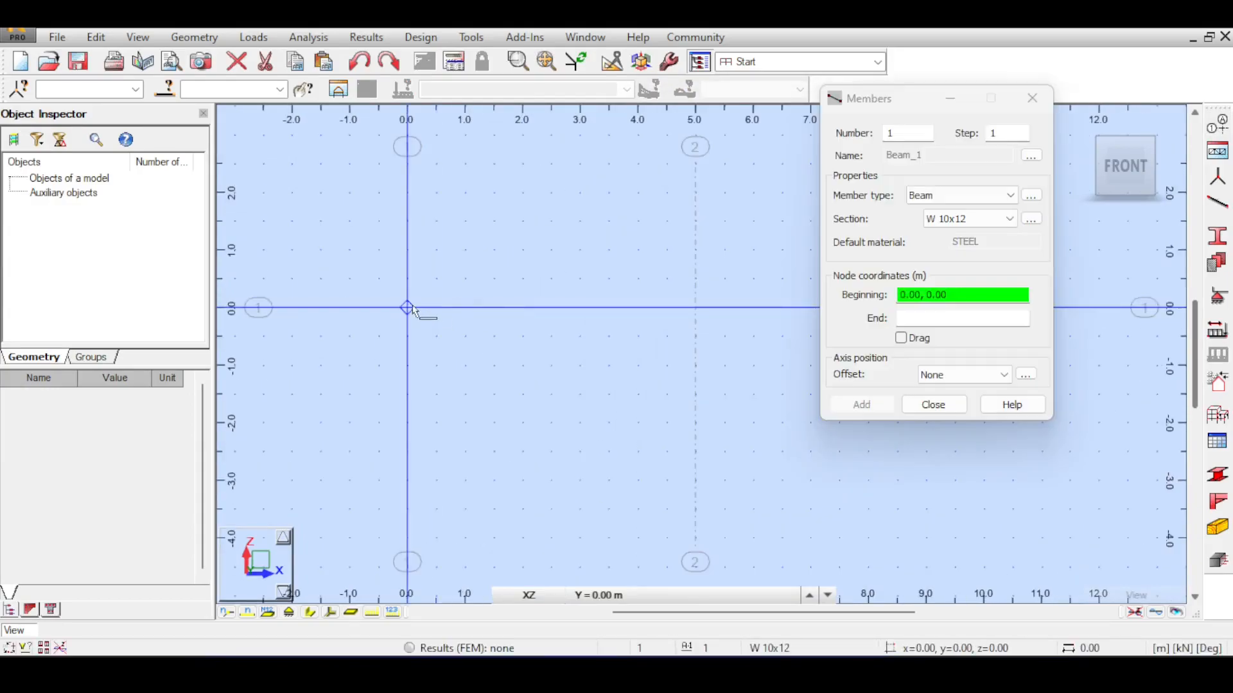
Step: Draw a W 10x12 beam from (0.00, 0.00) to (5.00, 0.00) and a 1.5 m vertical member rising from it at x = 3.5 m
click(407, 308)
click(695, 307)
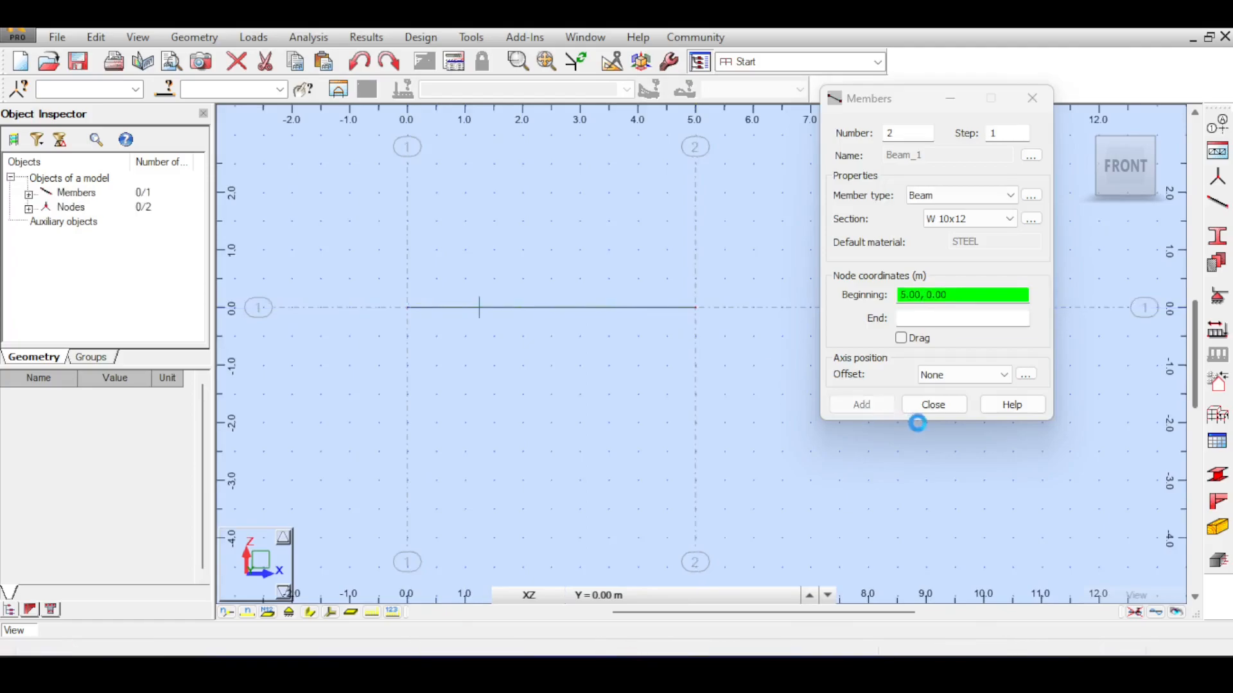
click(933, 406)
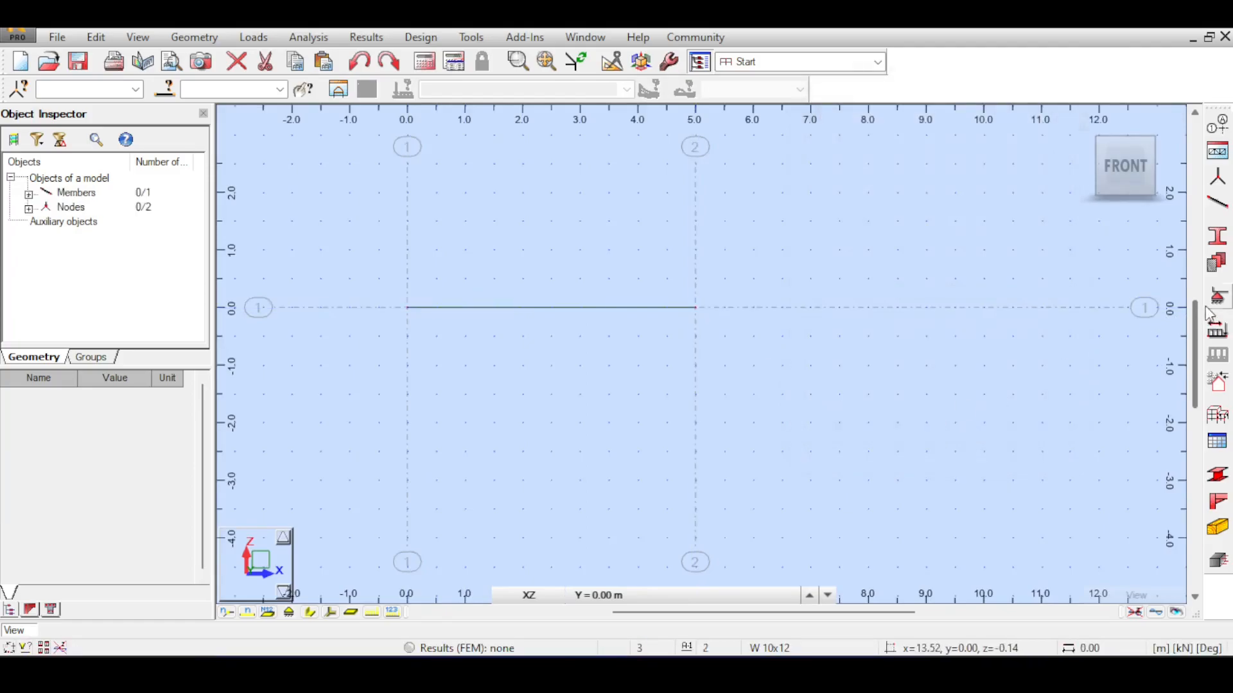
click(1216, 207)
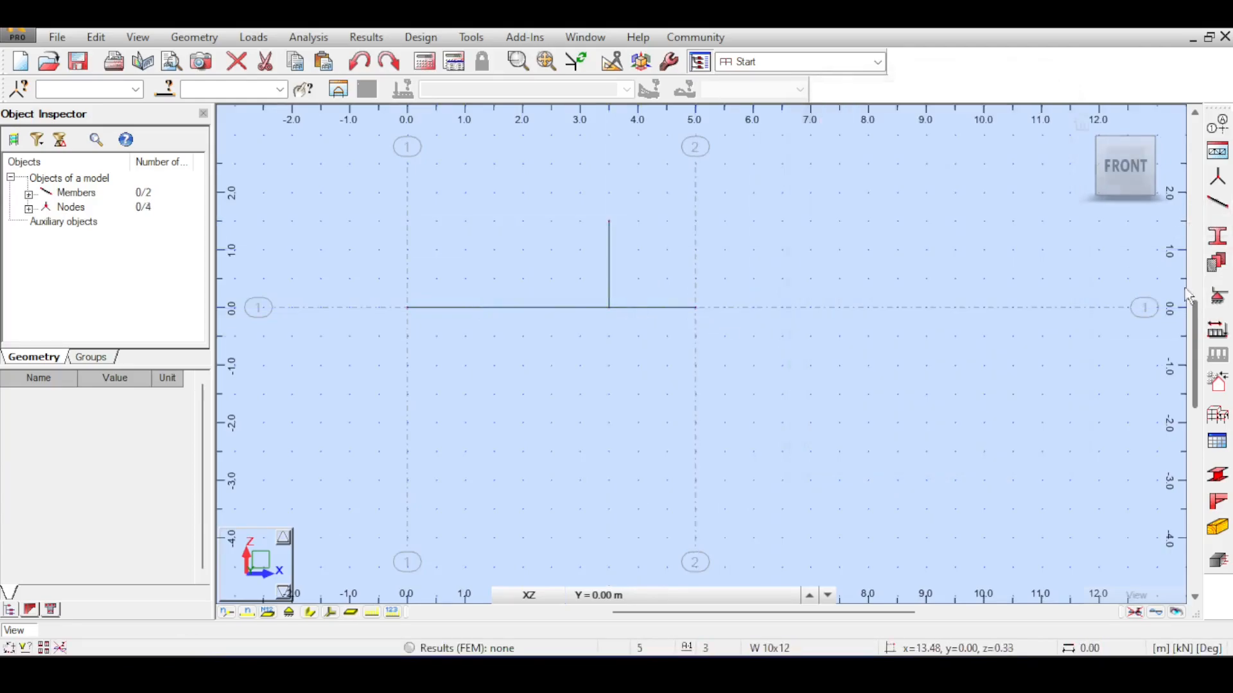
Step: Assign pinned supports to the beam's start node at the origin and to the vertical member's upper end
click(1217, 296)
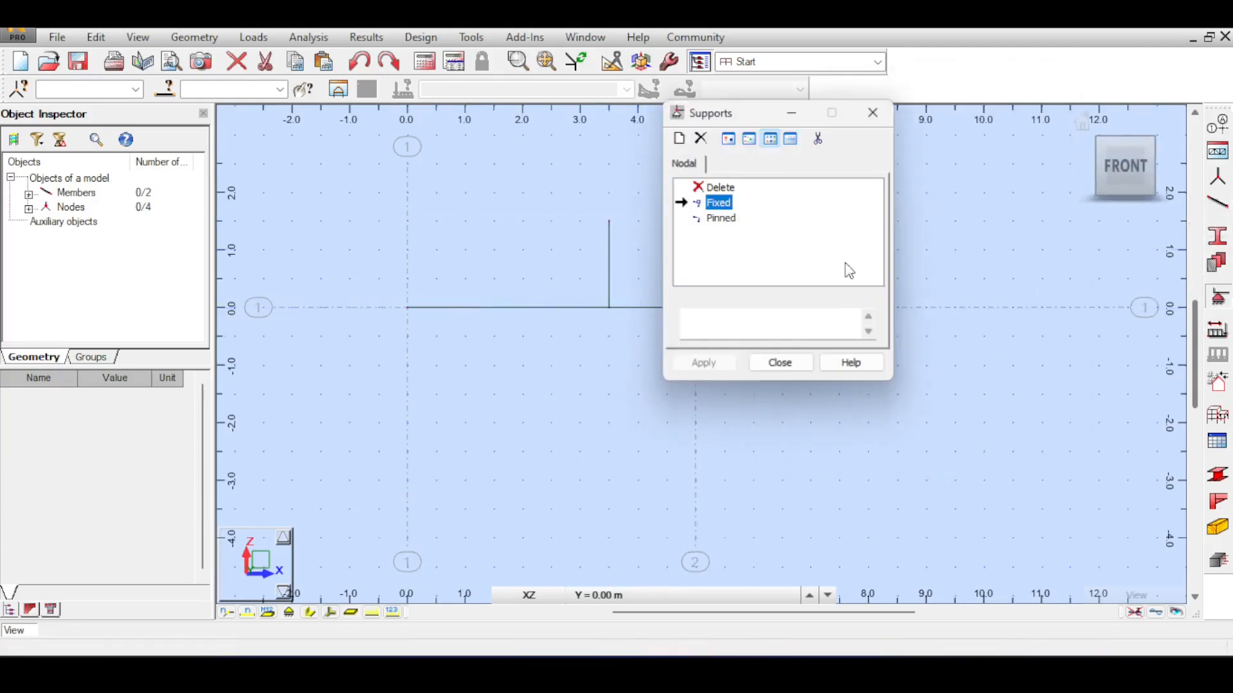
click(718, 218)
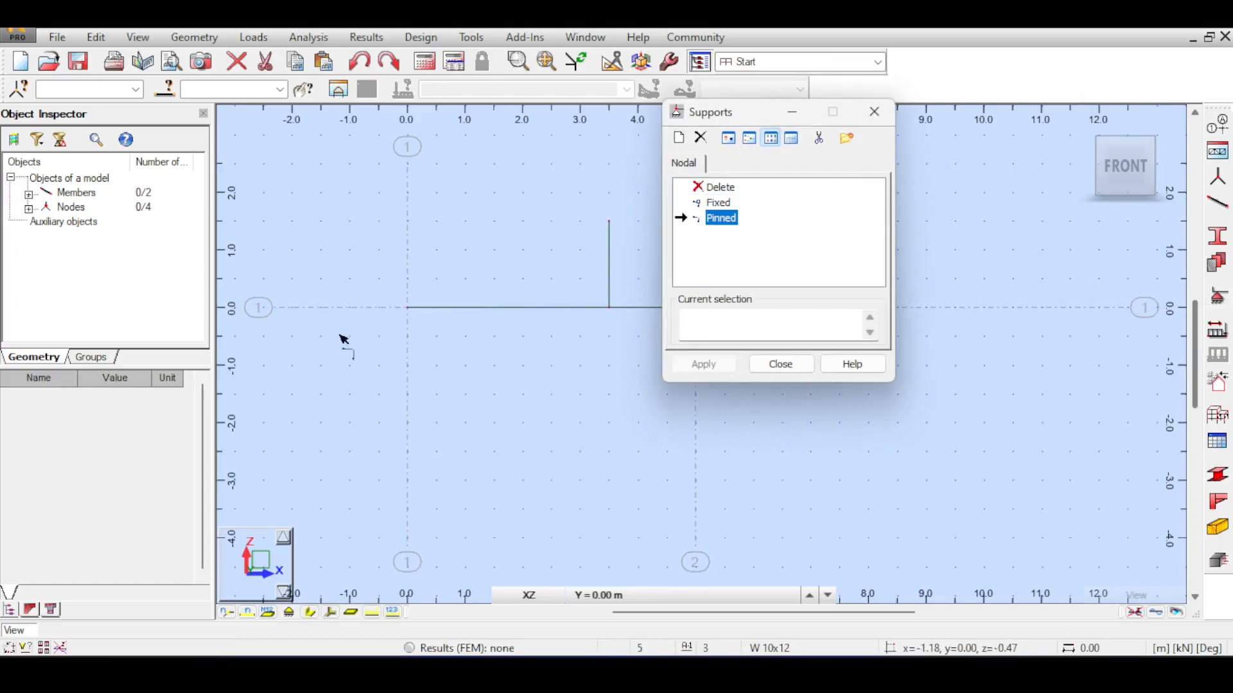
click(407, 309)
click(608, 221)
click(780, 364)
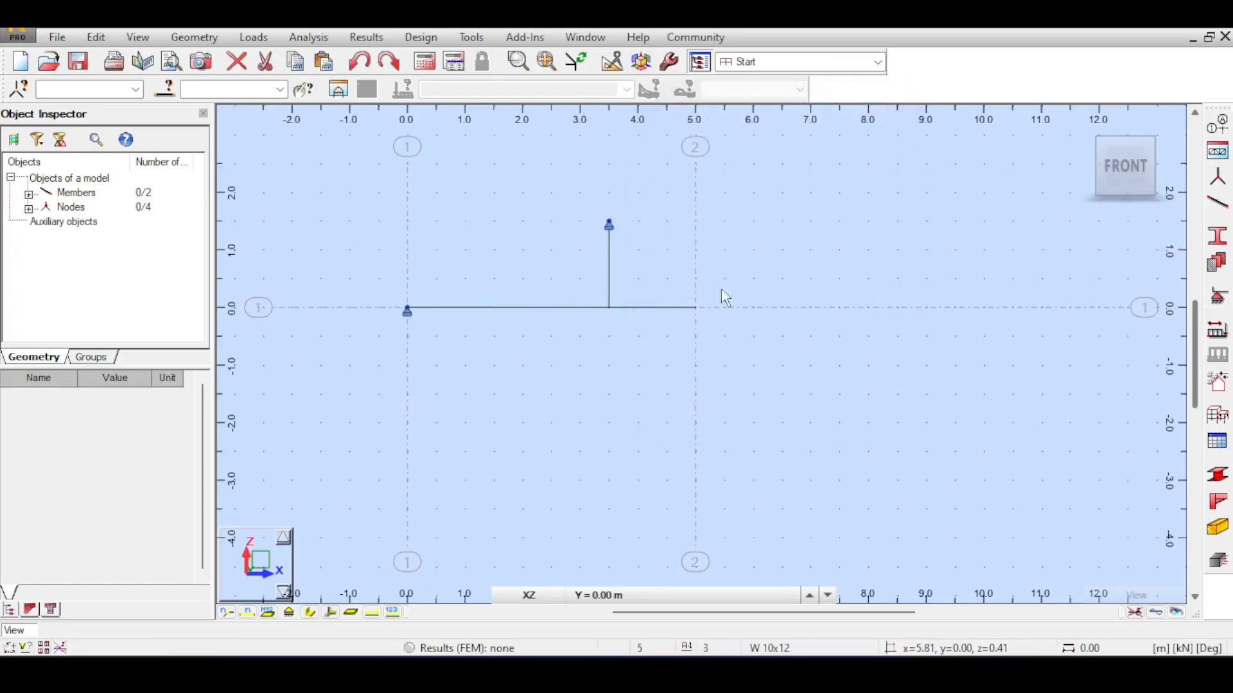
Step: Calculate the two-member structure and check its deformation under DL1
click(430, 62)
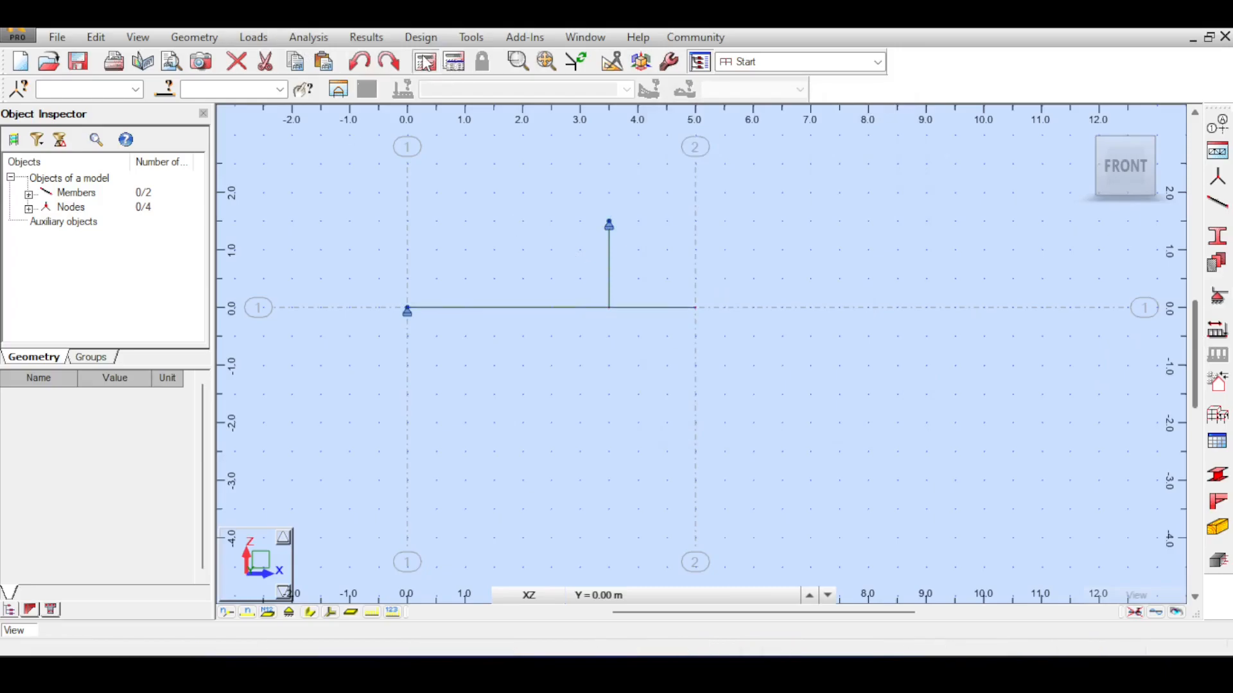
click(1157, 614)
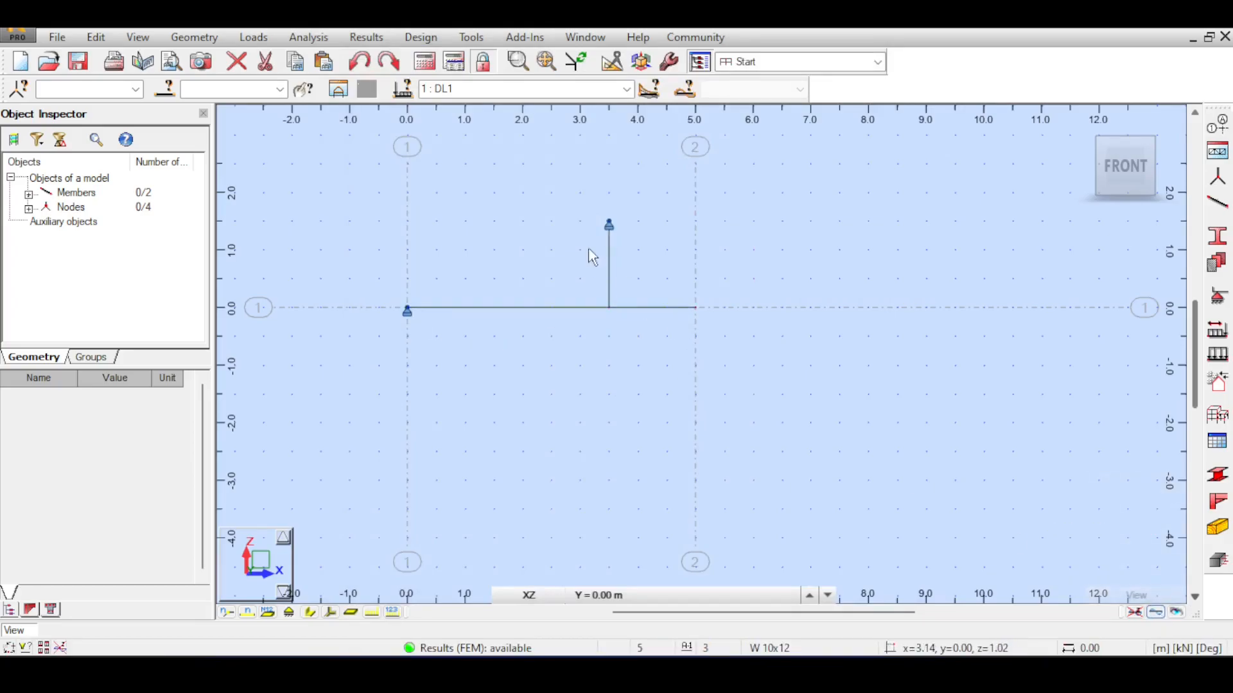
drag(683, 277, 741, 343)
click(755, 358)
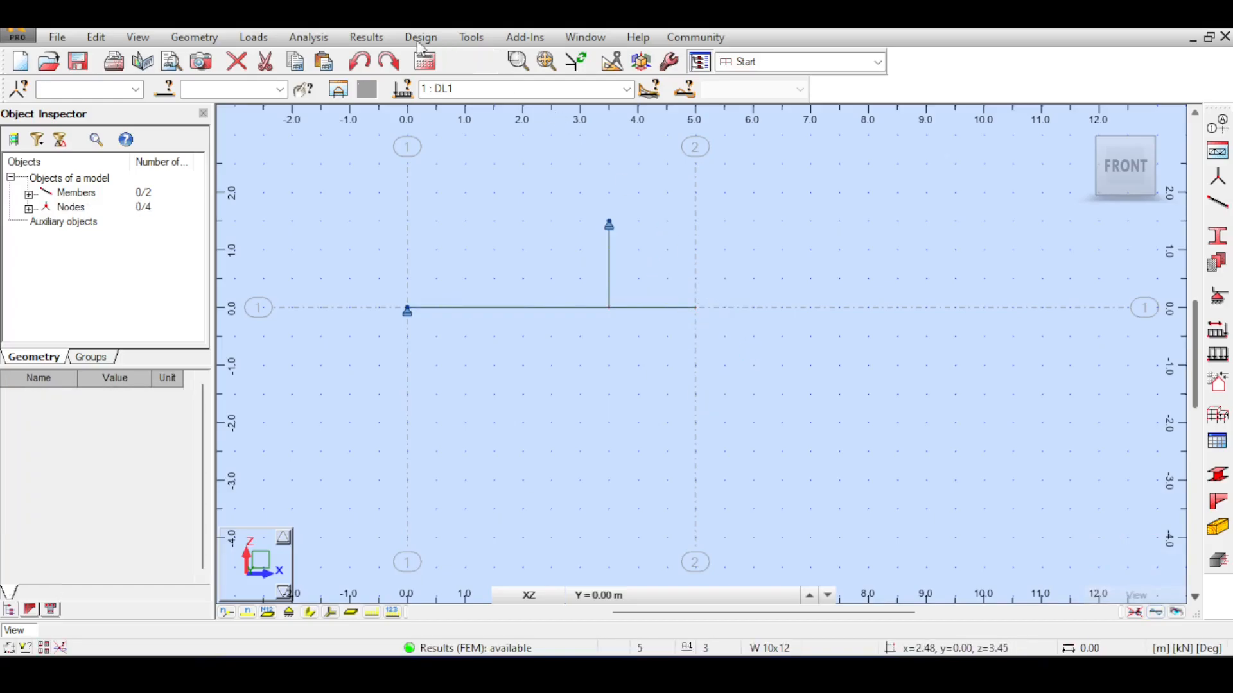
scroll(622, 276, up, 2)
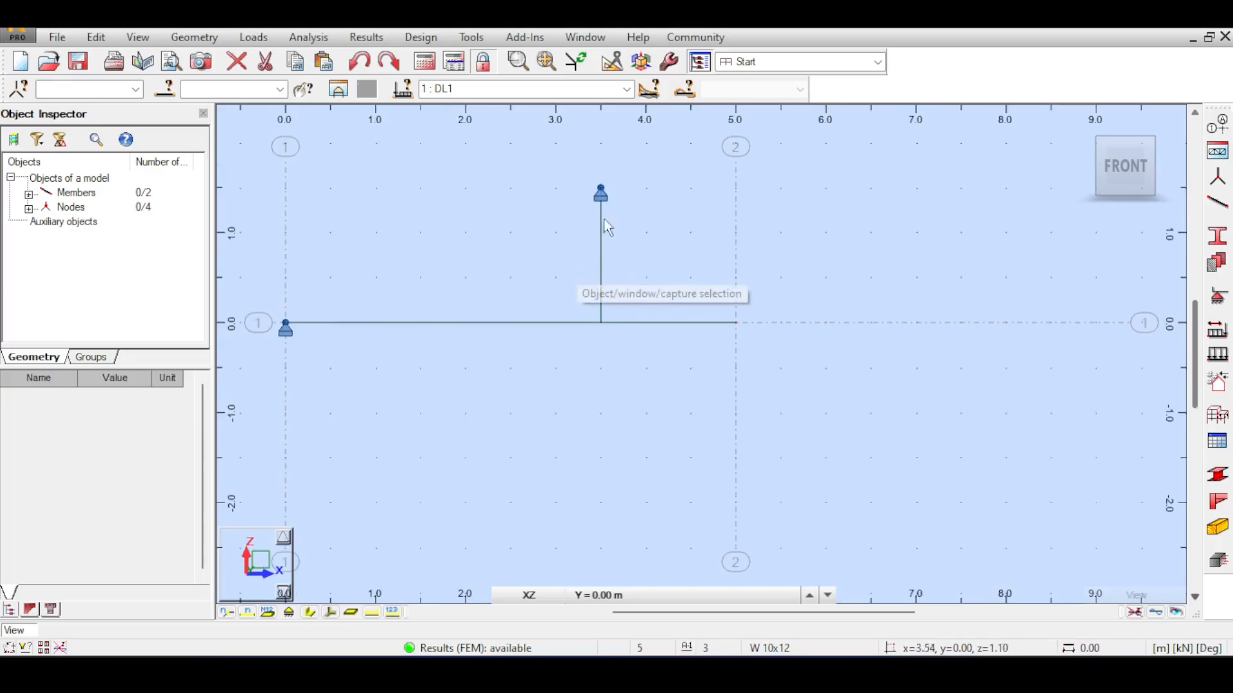
scroll(451, 199, down, 1)
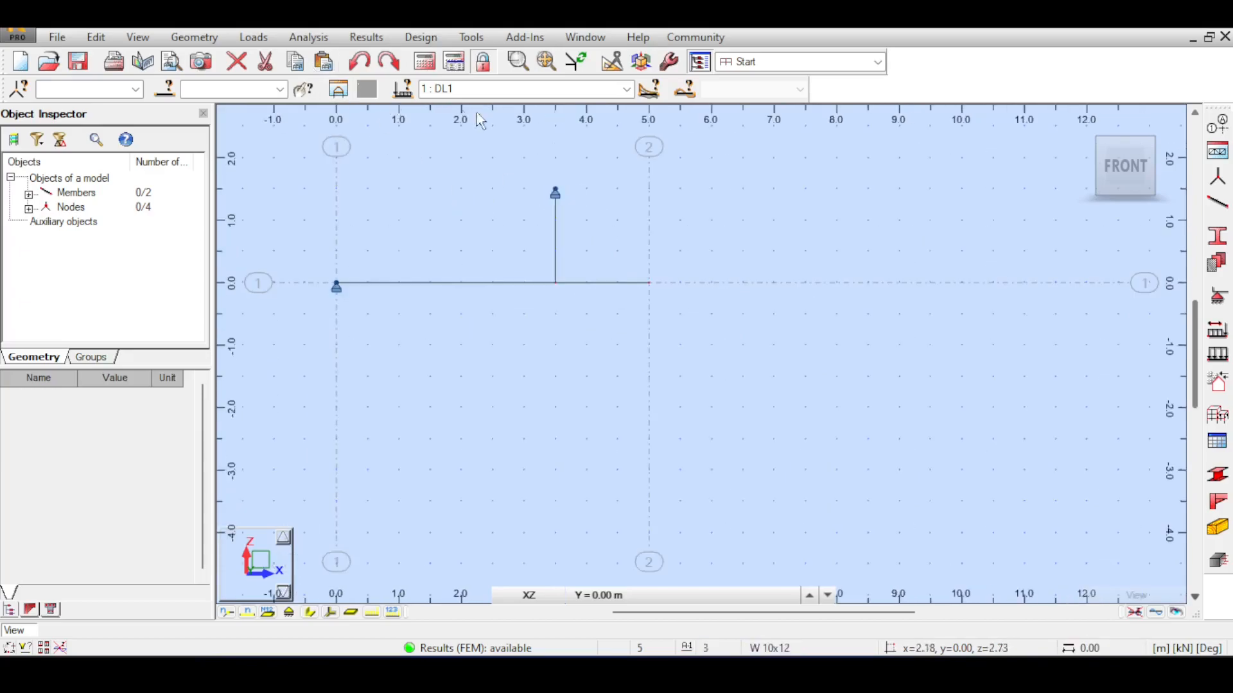
Step: Assign a Steel Axial Hinge at relative coordinate 0.00 to the vertical member, accepting the loss of current results
click(194, 36)
mouse_move(289, 343)
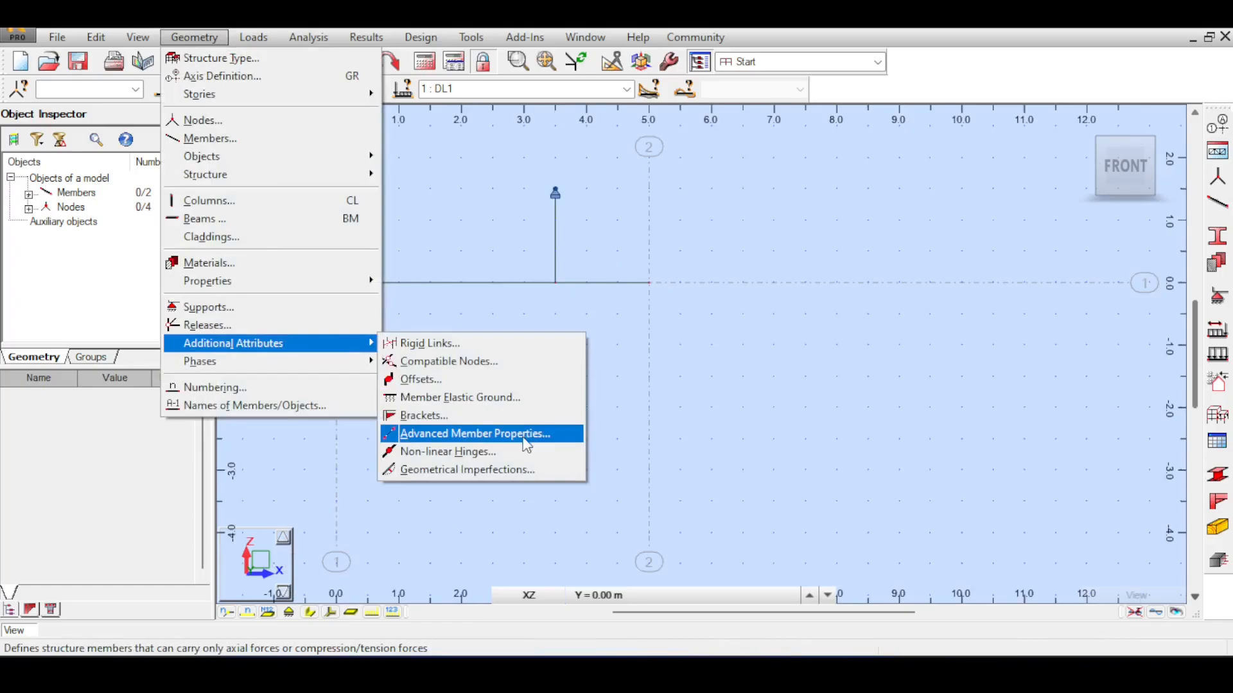
click(462, 452)
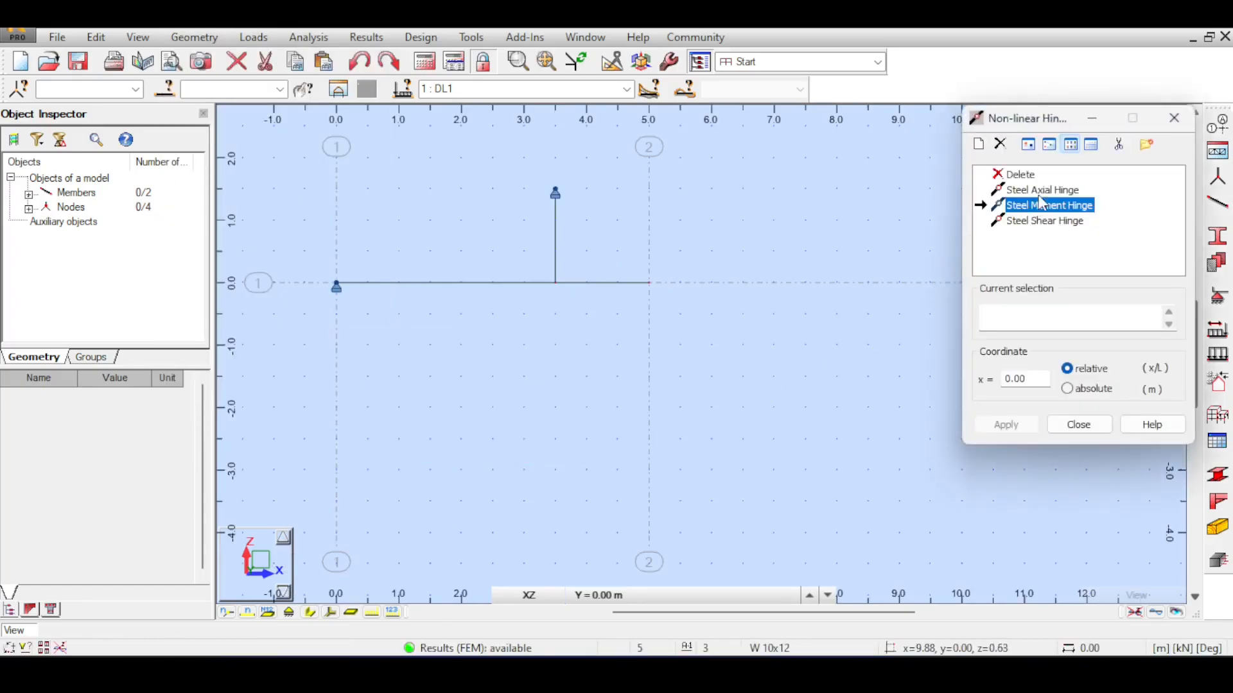
click(1044, 191)
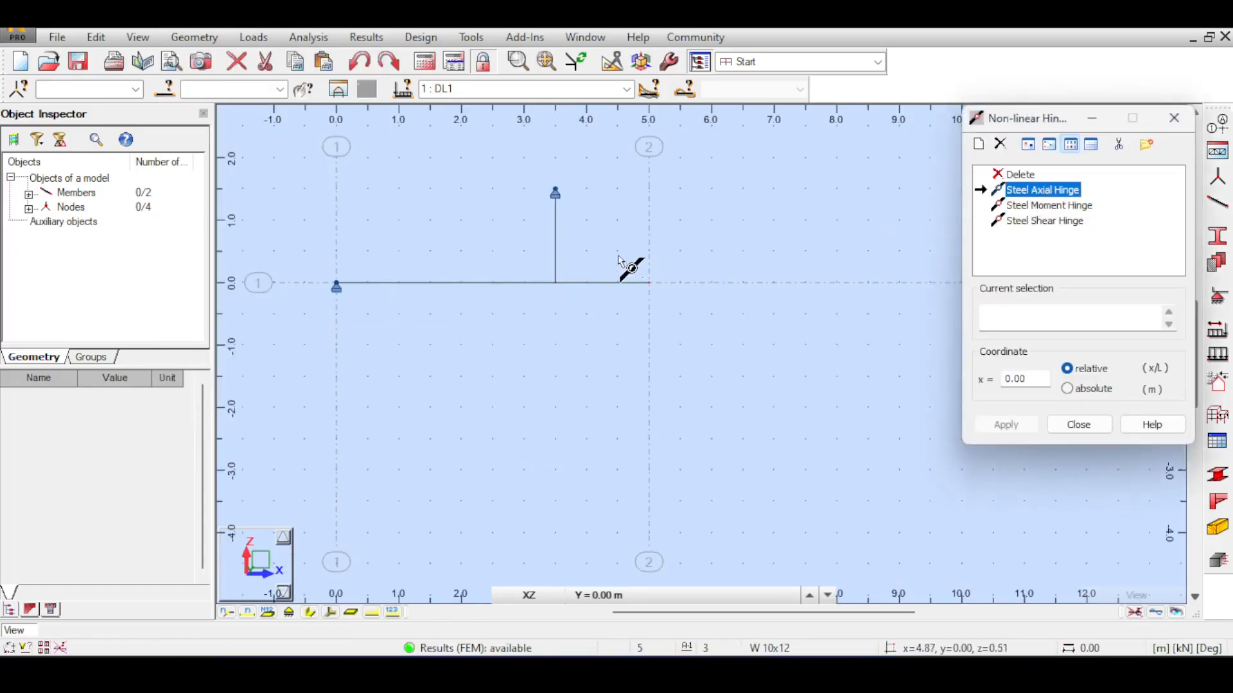
click(555, 265)
click(652, 378)
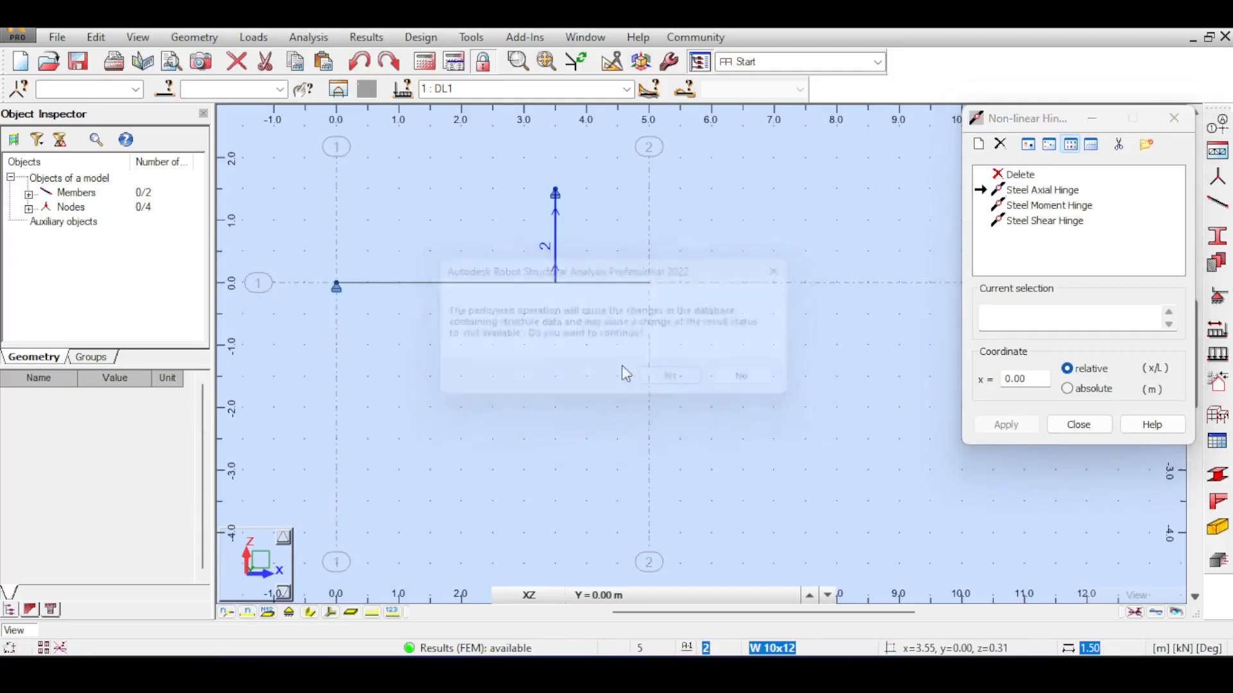
click(1078, 425)
Step: Add a Modal analysis case with 10 modes
click(454, 63)
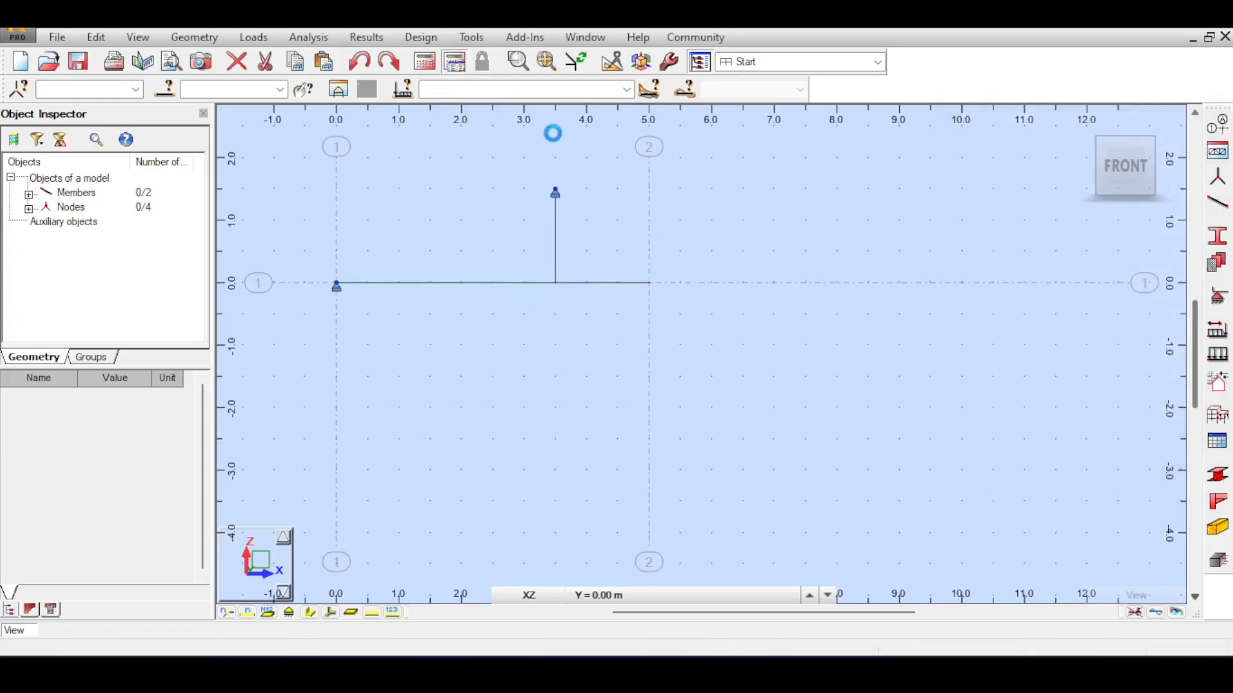
click(416, 326)
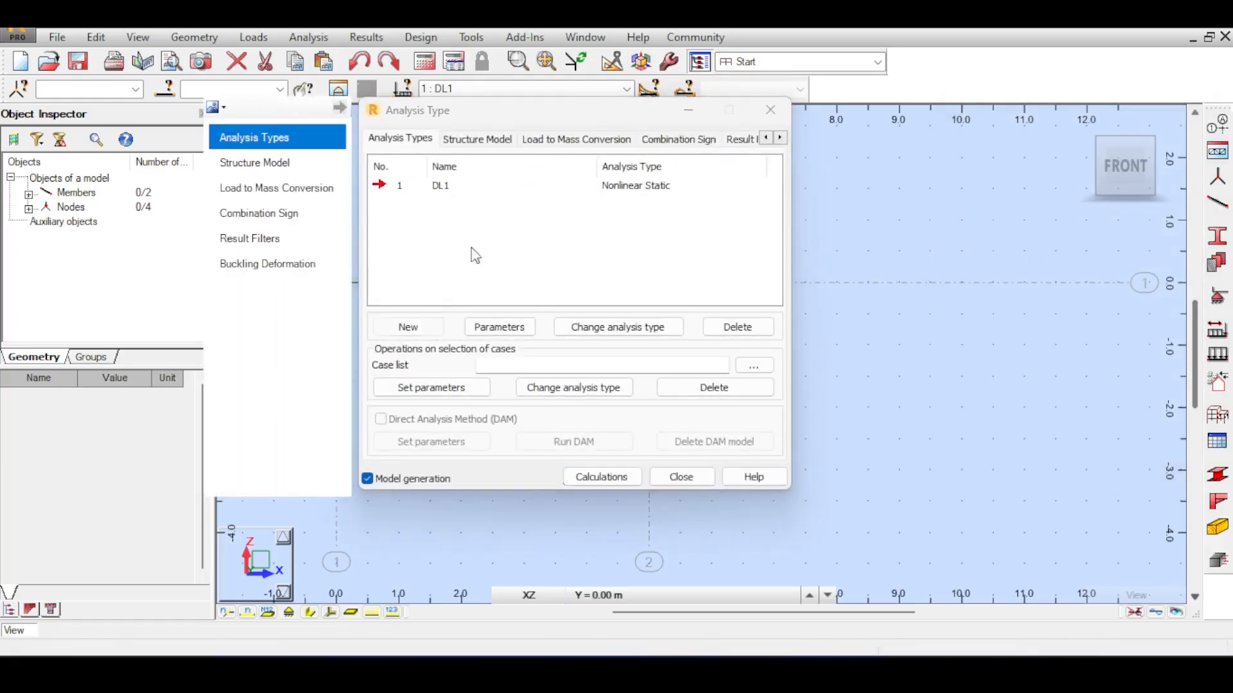
click(547, 466)
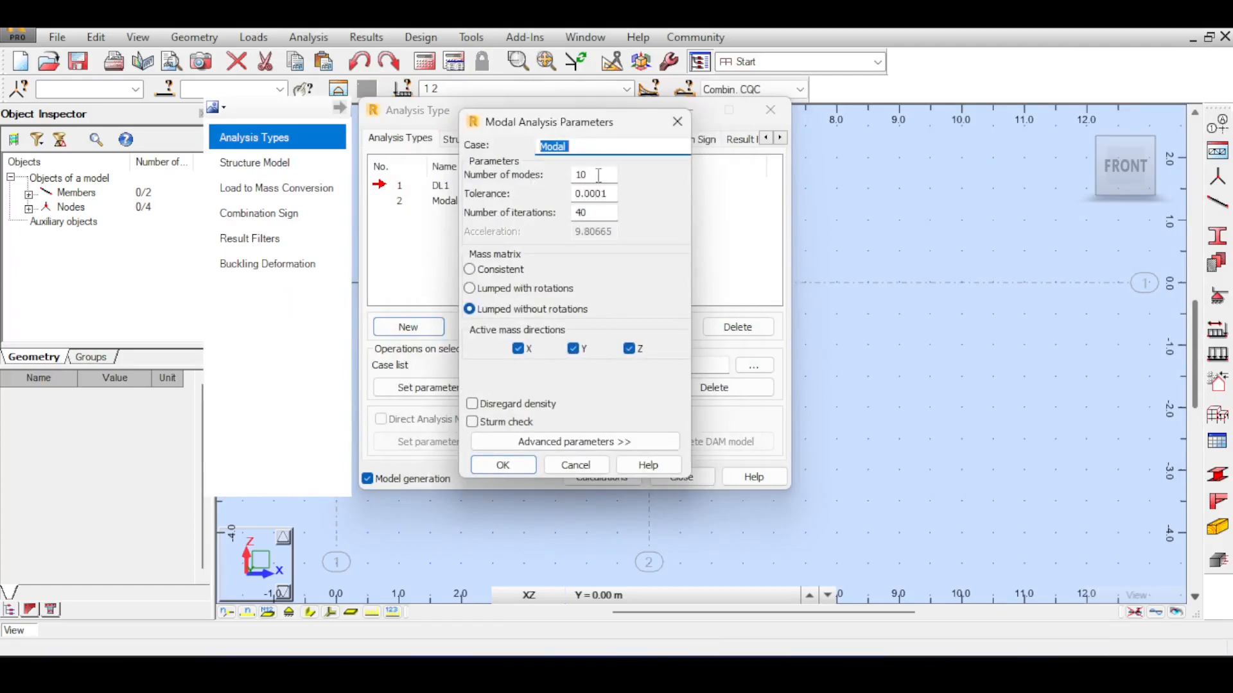
click(519, 468)
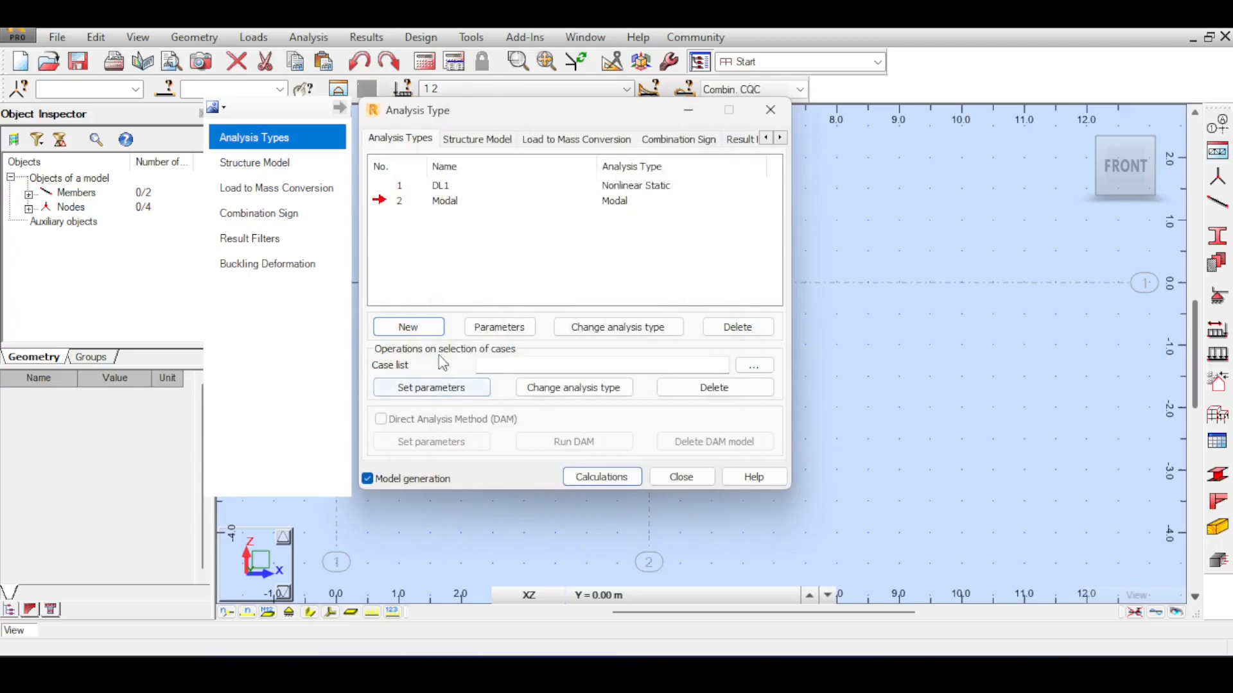
Step: Add a Push over analysis case and dismiss its parameters without entering values
click(434, 332)
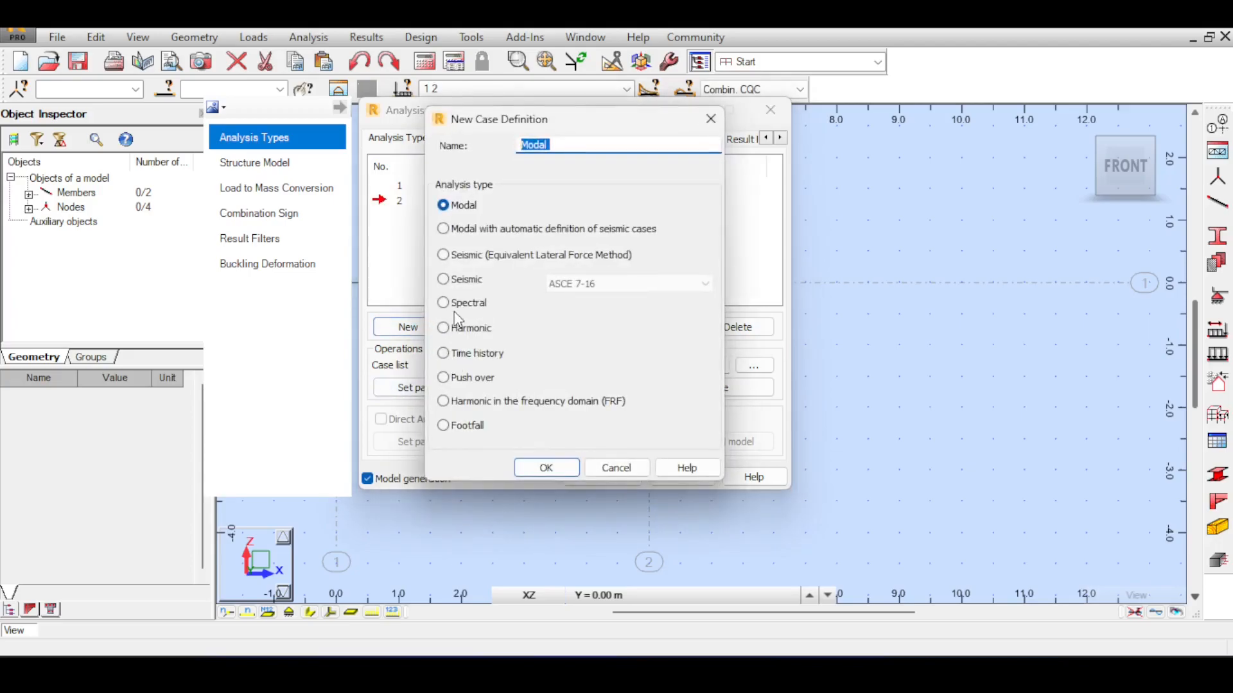
click(444, 379)
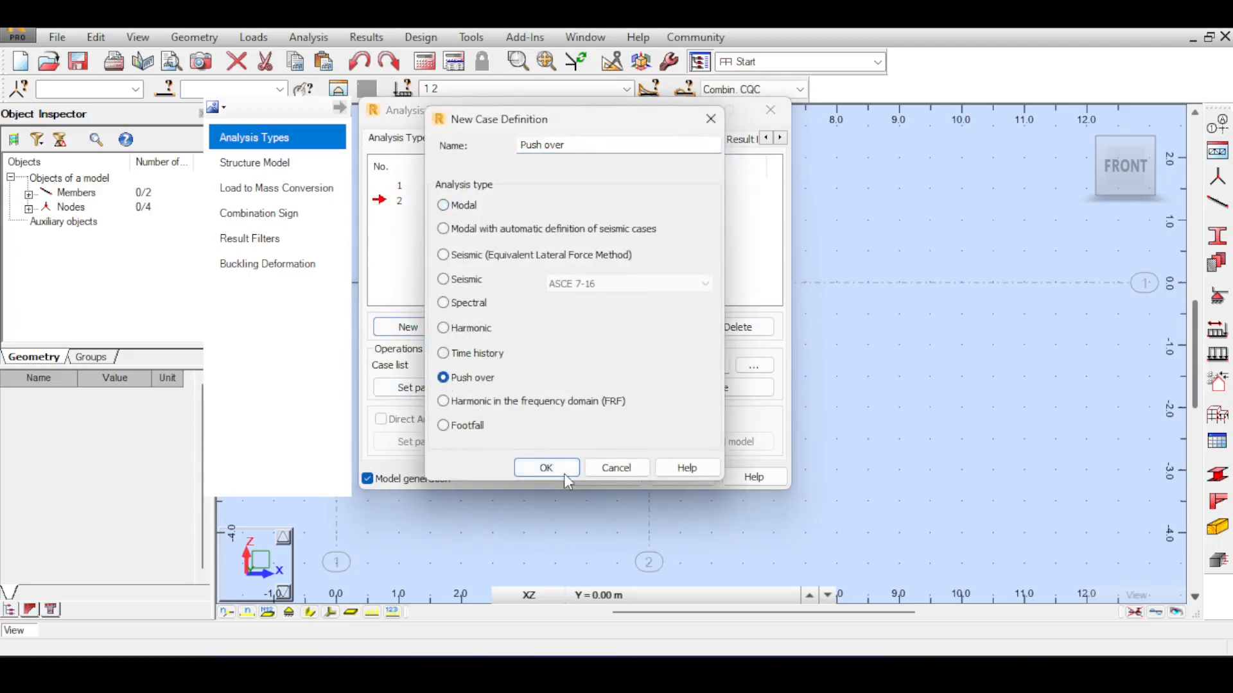
click(558, 469)
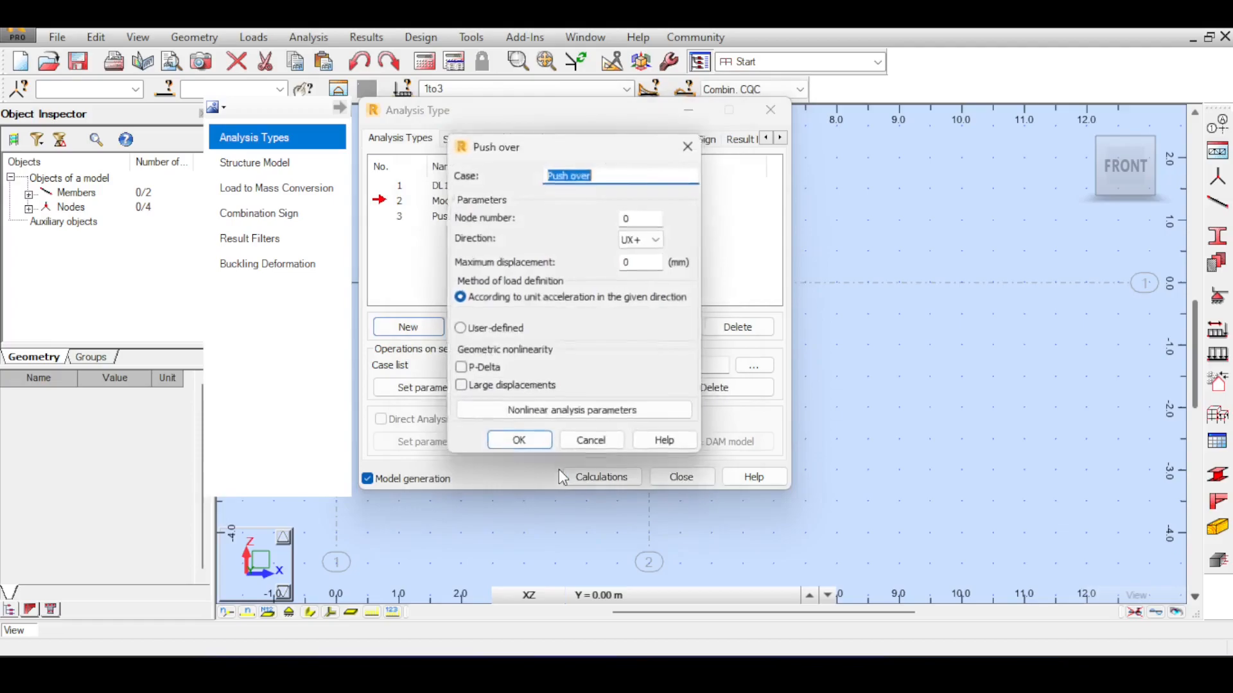
click(585, 444)
Step: Turn on node numbers in the model to identify the node at the beam's free end
drag(458, 125, 1061, 275)
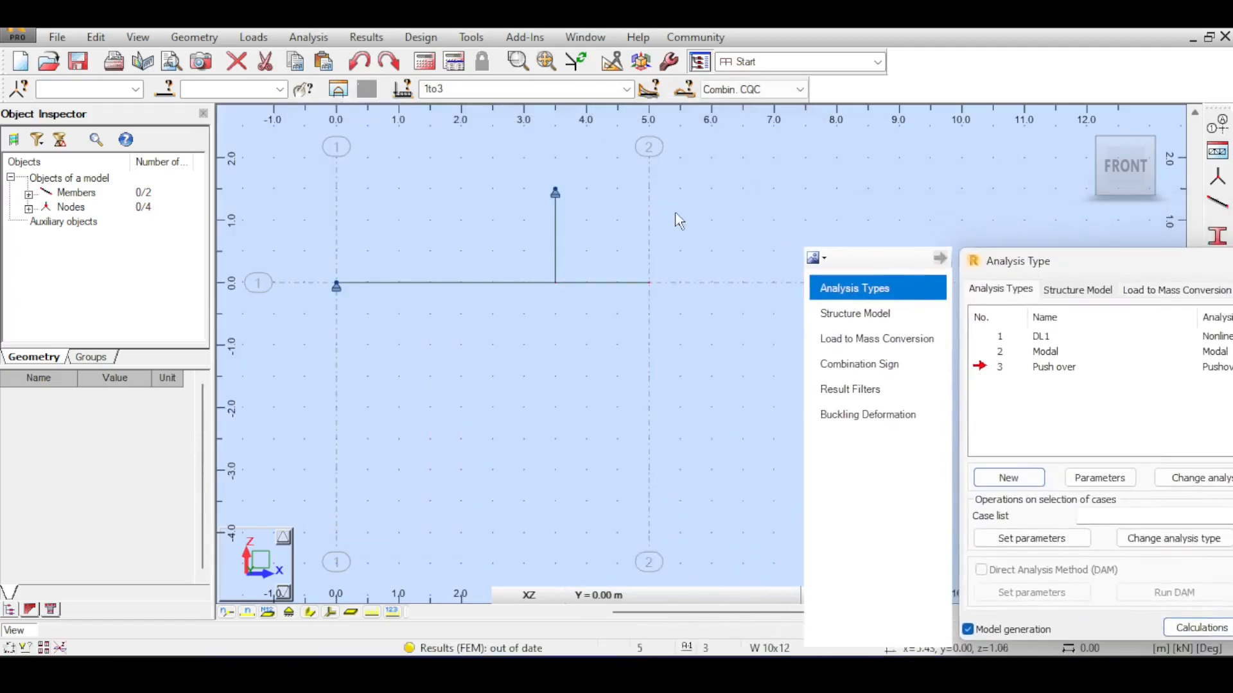
click(226, 612)
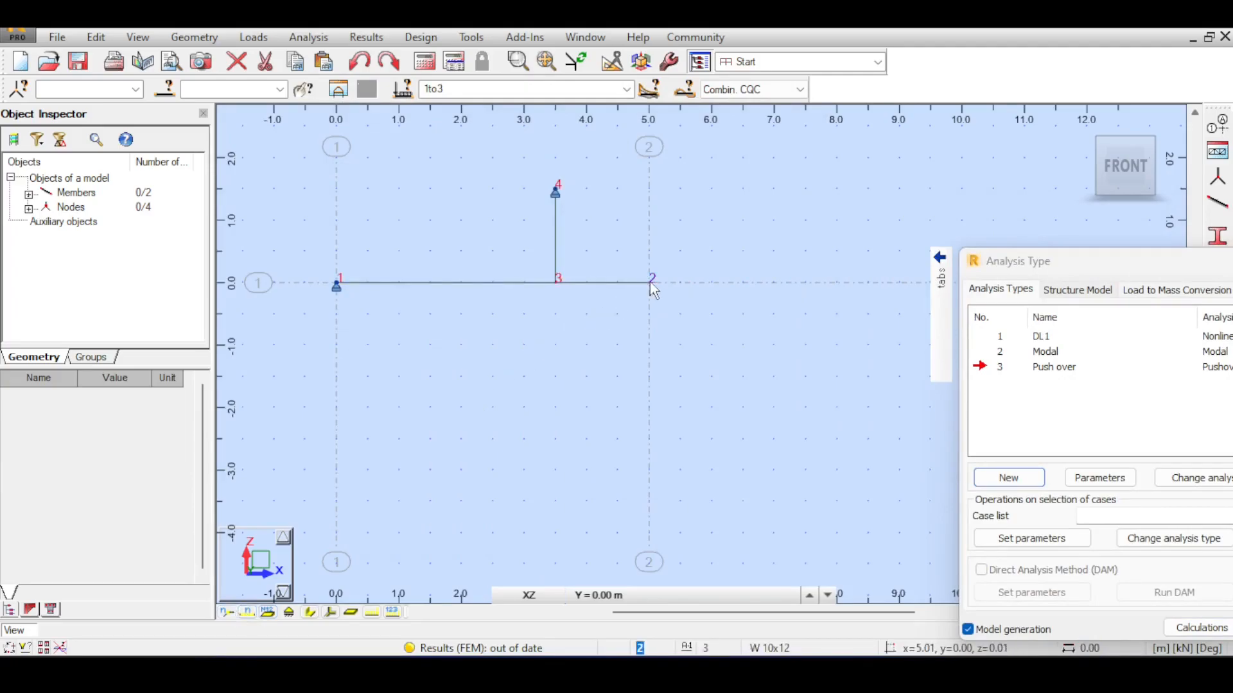
drag(1006, 267, 703, 169)
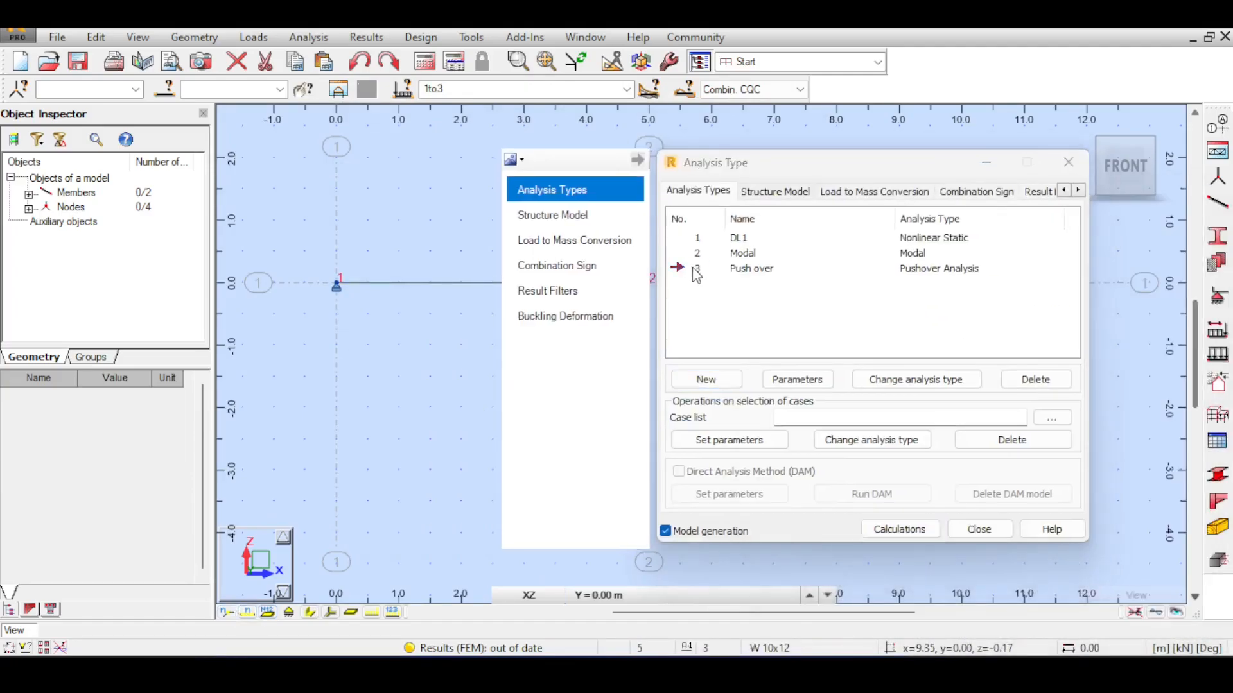
Step: Set the Push over case to control node 2 in the UZ- direction
double_click(710, 269)
click(939, 270)
text(2)
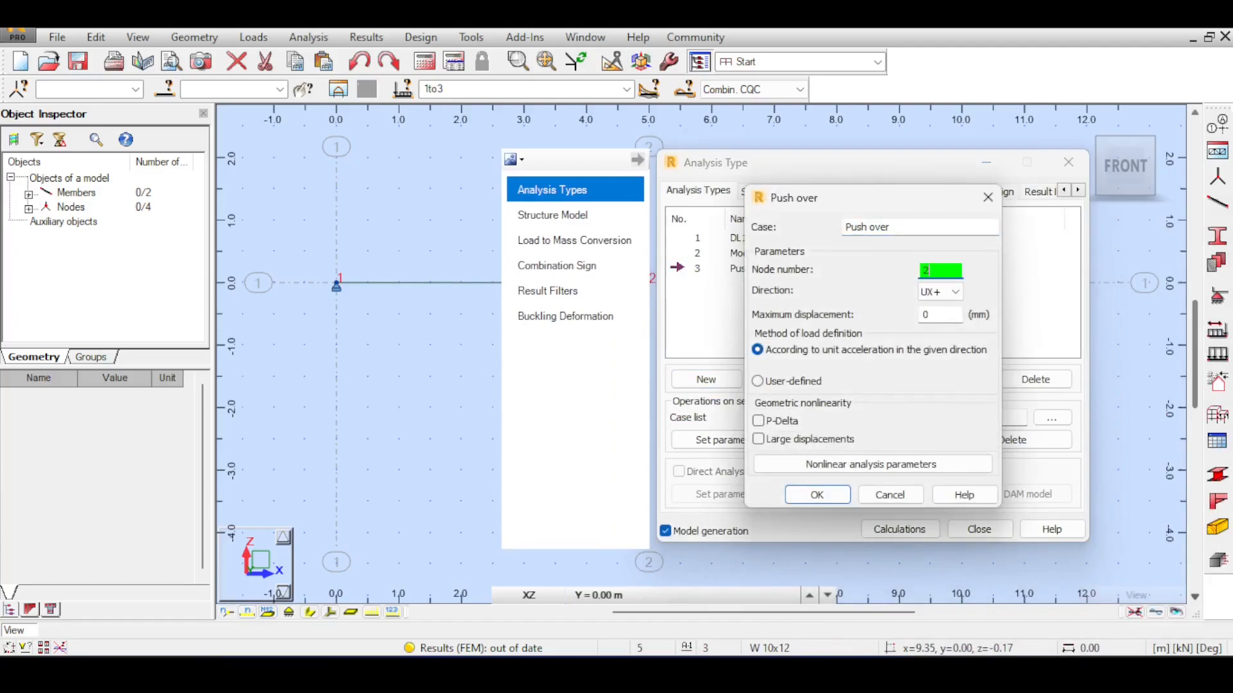
click(942, 292)
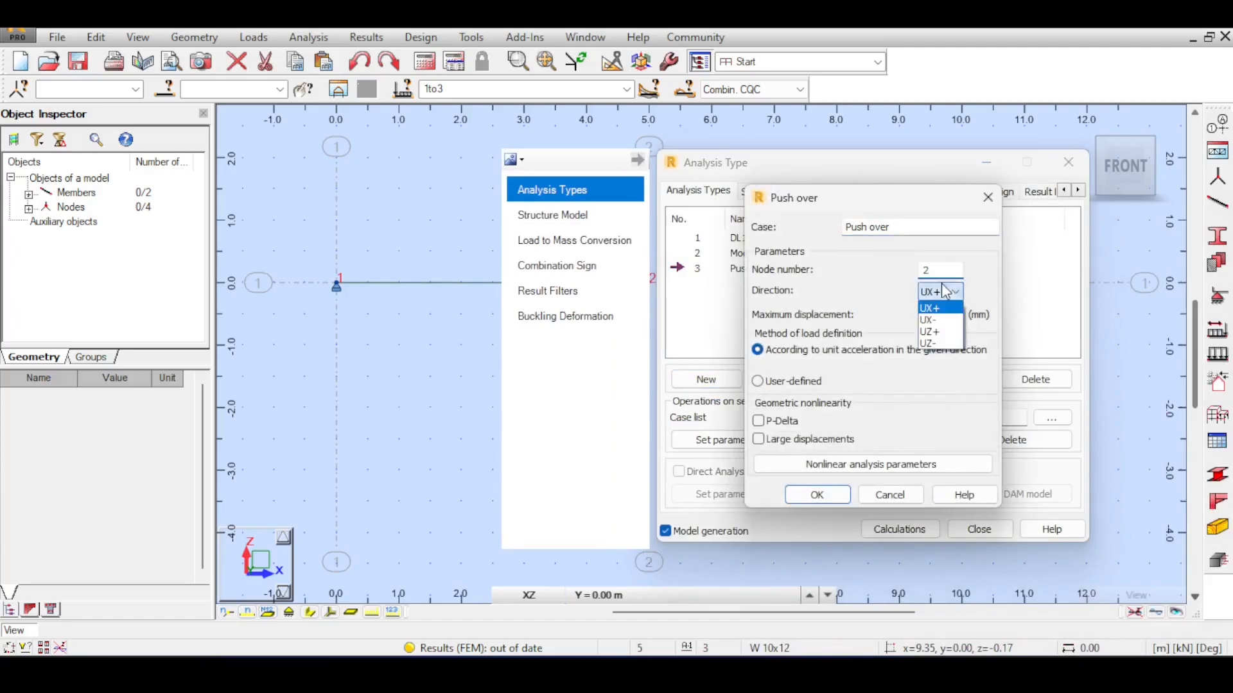
click(937, 344)
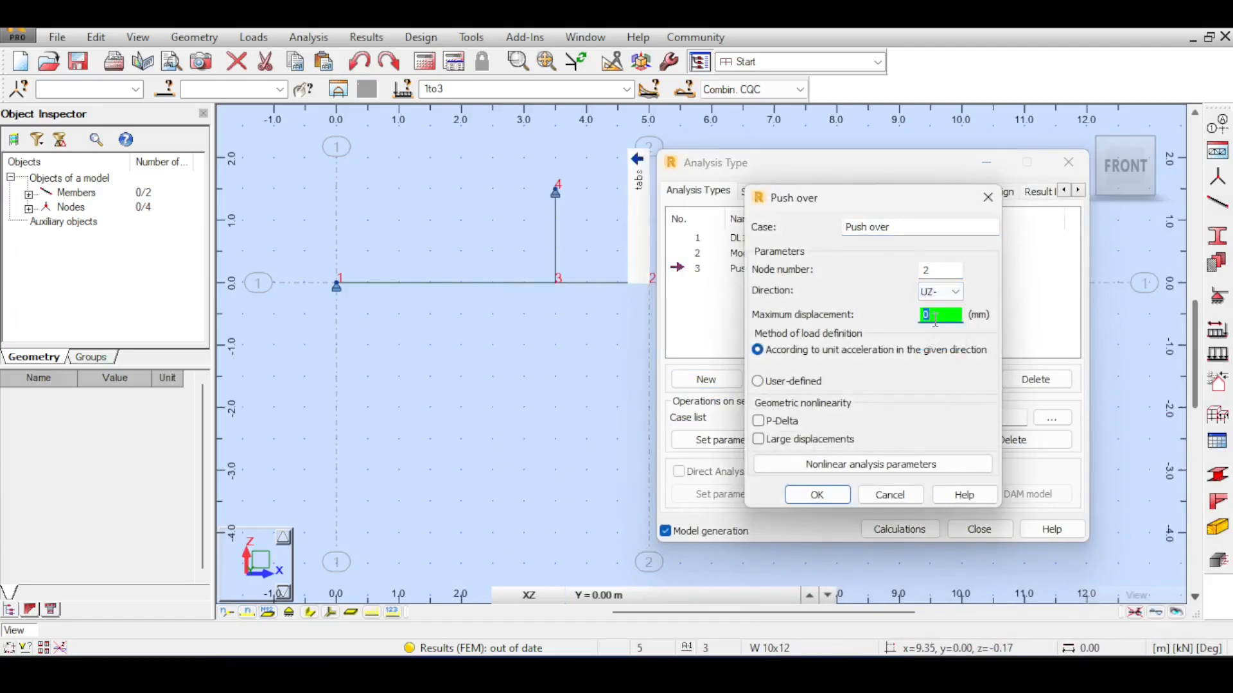
click(817, 496)
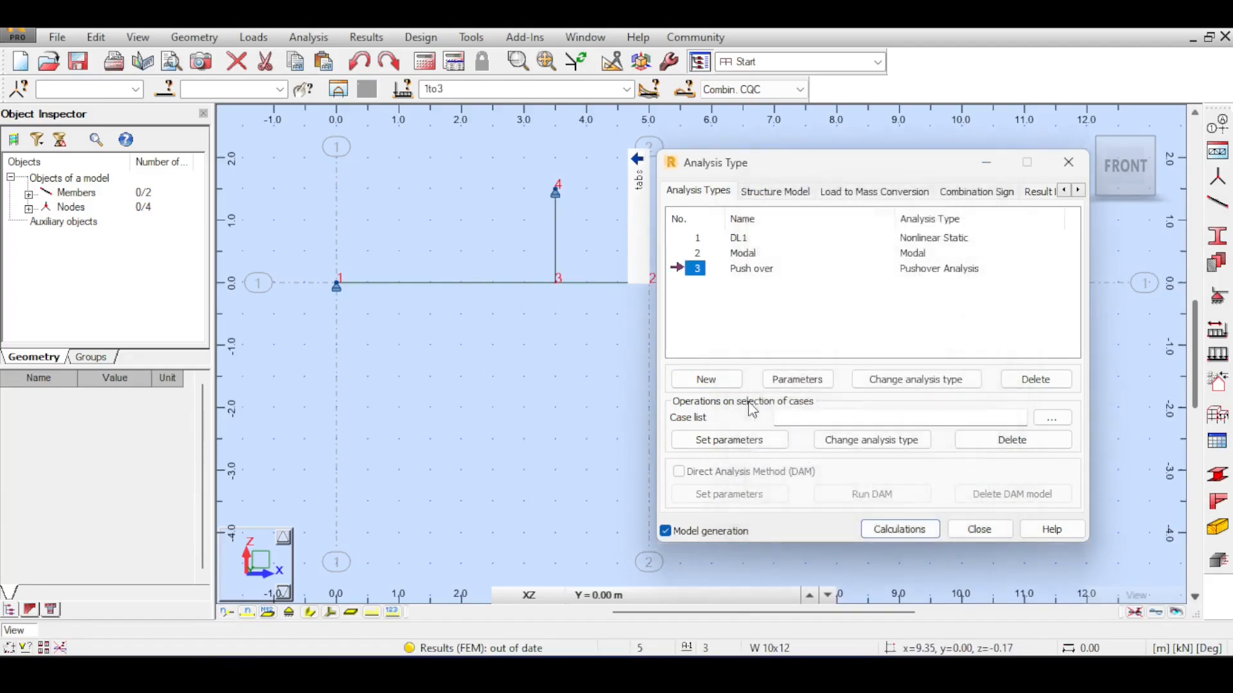
Step: Run the calculations, continuing with the available number of modes, and uncover the model behind the calculation window
click(912, 534)
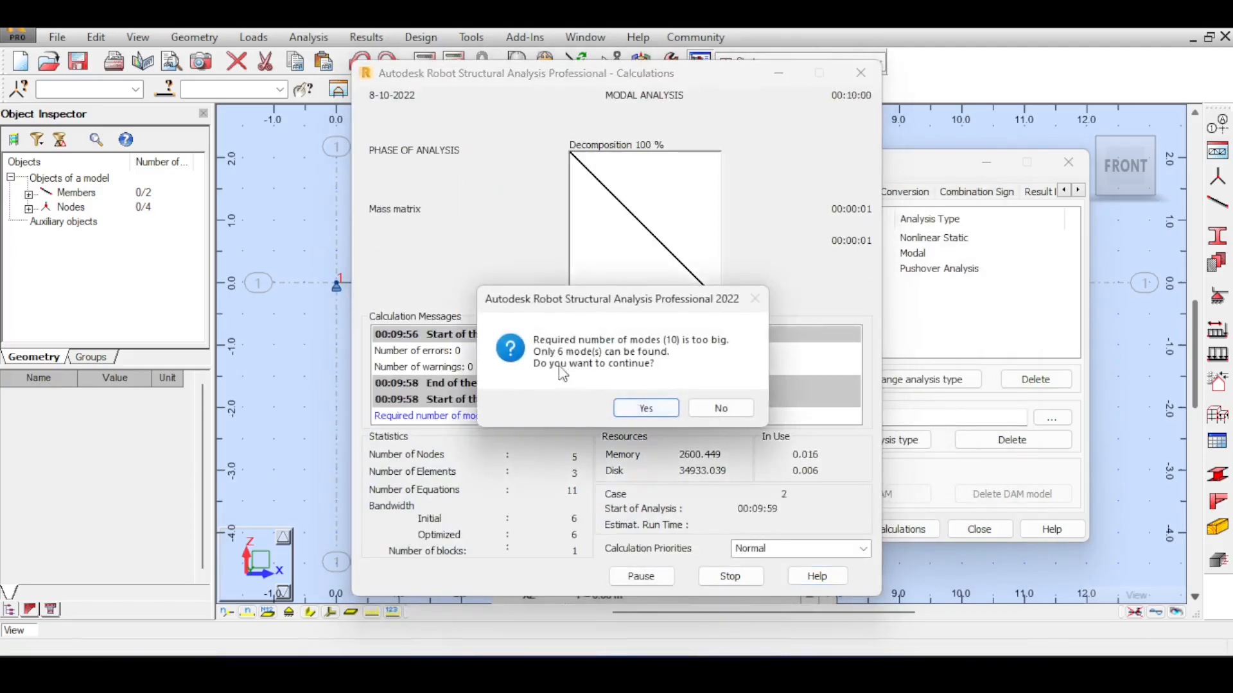
click(645, 408)
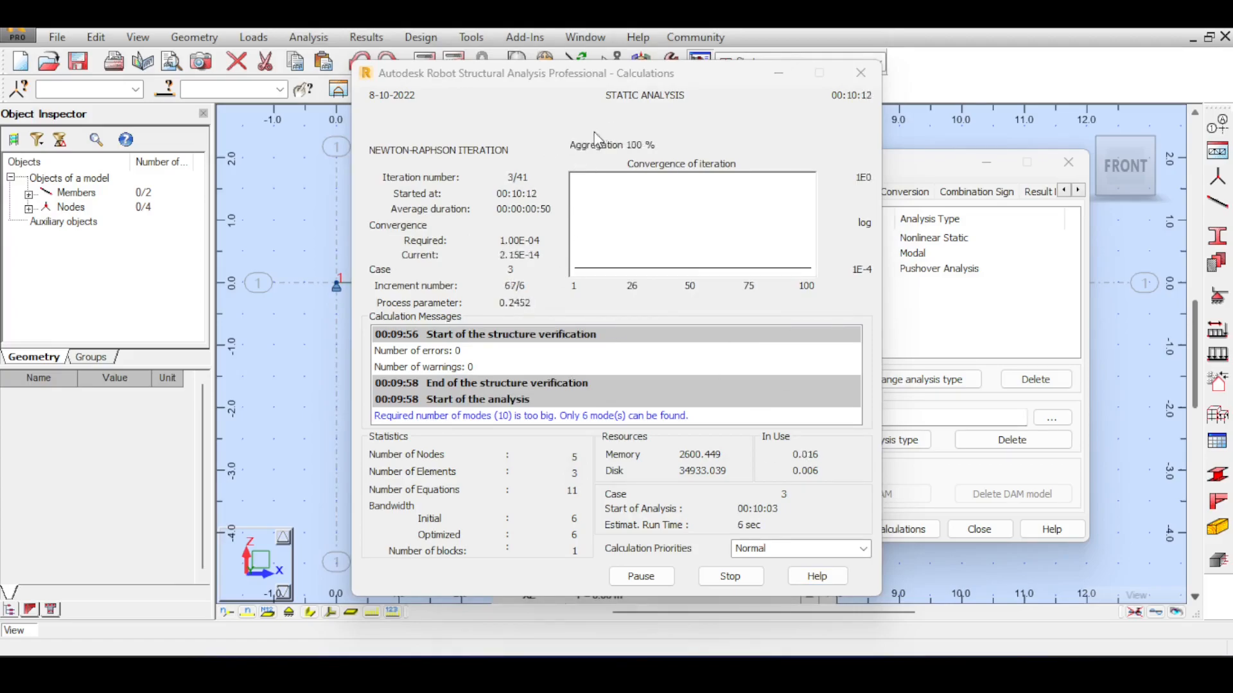
drag(579, 90, 1001, 125)
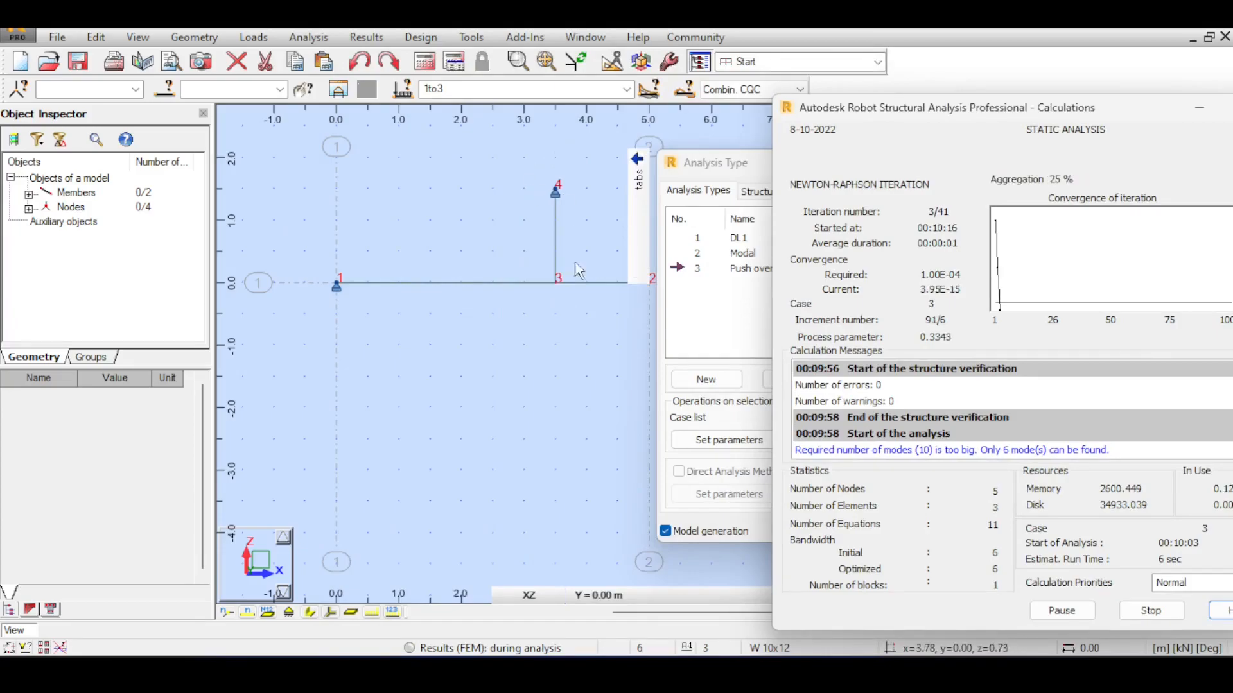
scroll(334, 231, down, 3)
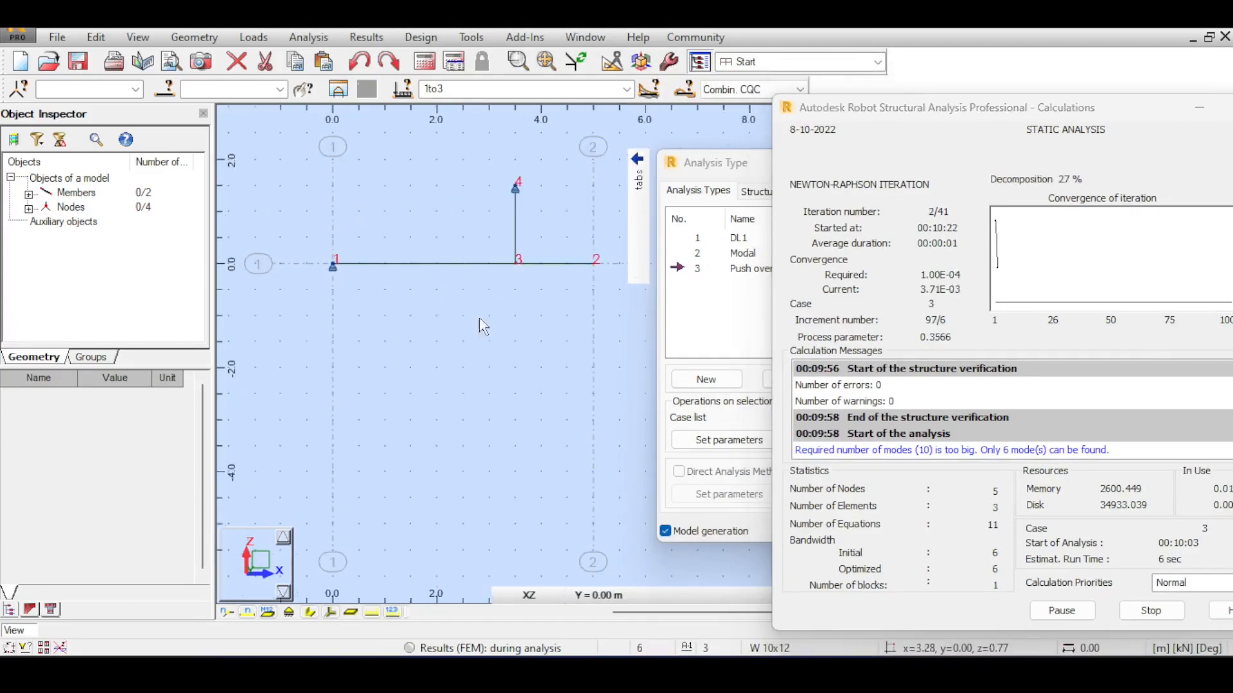
Step: Examine the Steel Fx pushover curve in the Steel Axial Hinge's model definition, and dismiss the calculation messages and hinge dialogs
click(183, 36)
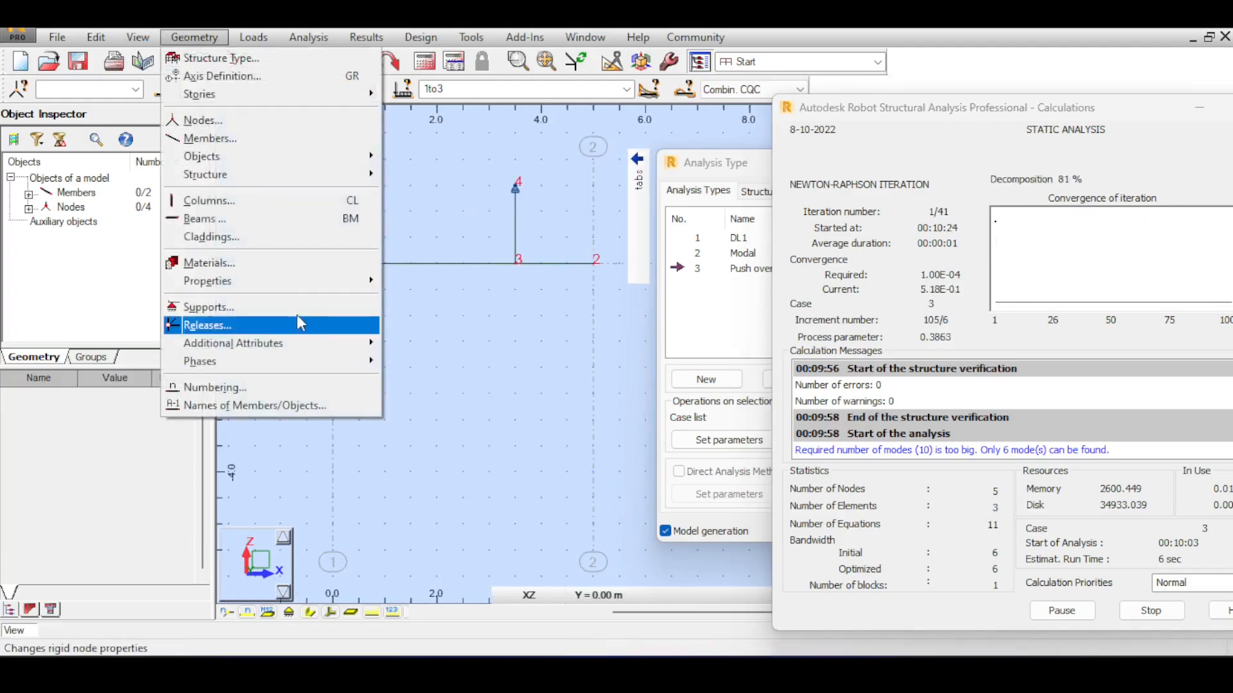
mouse_move(301, 344)
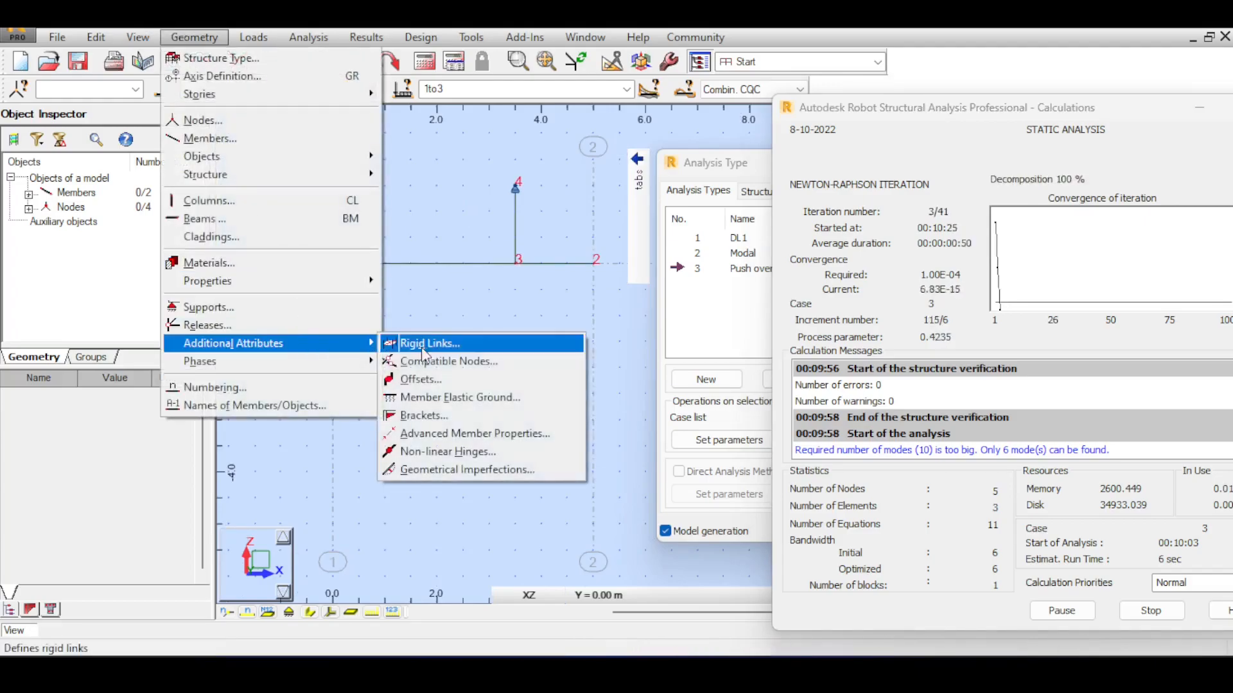
click(437, 453)
drag(1029, 121, 315, 126)
double_click(333, 201)
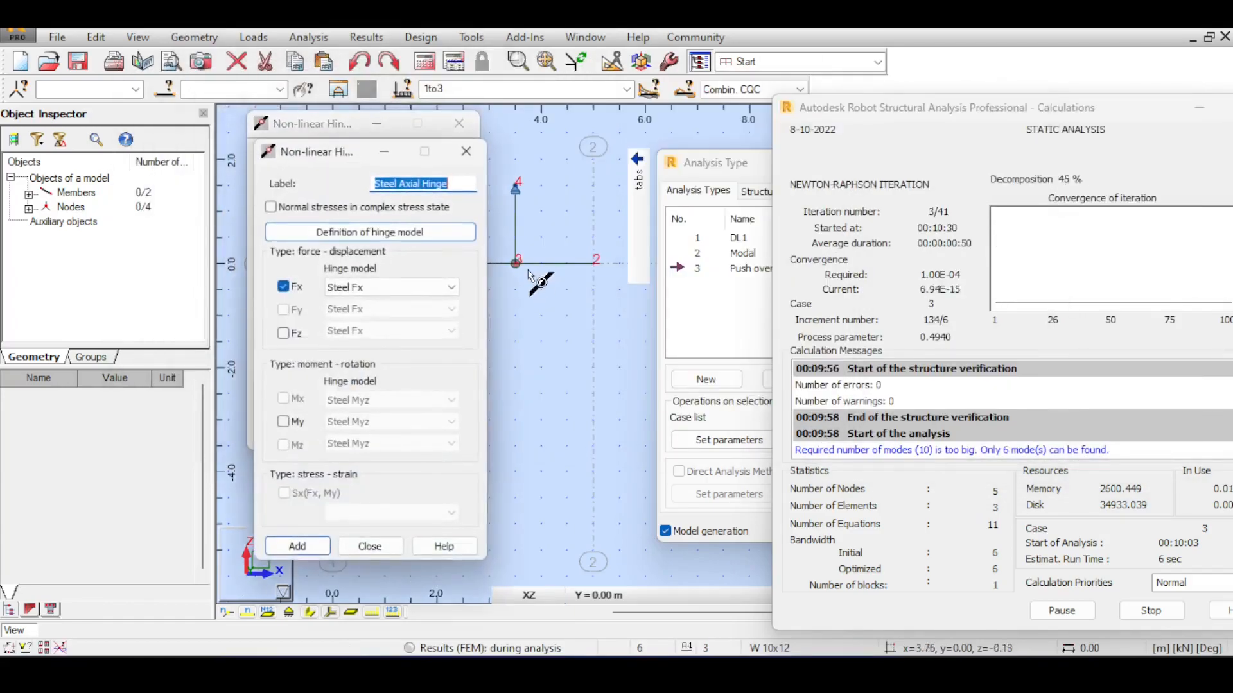
click(369, 231)
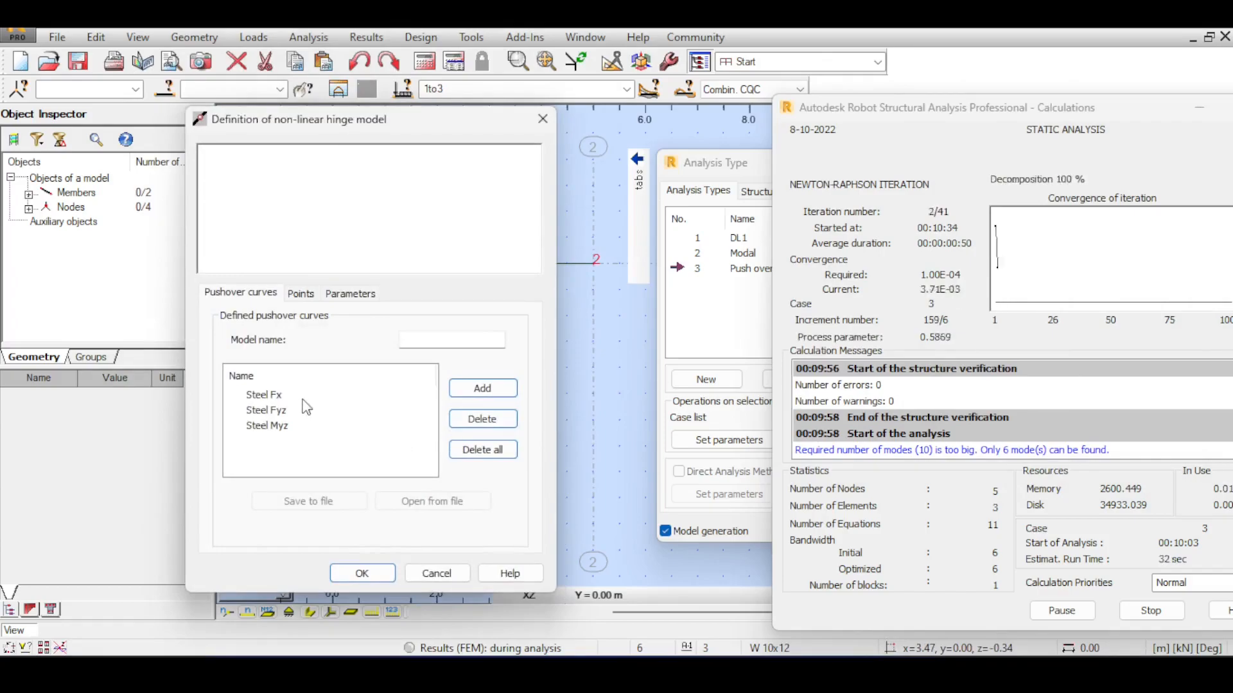
click(265, 396)
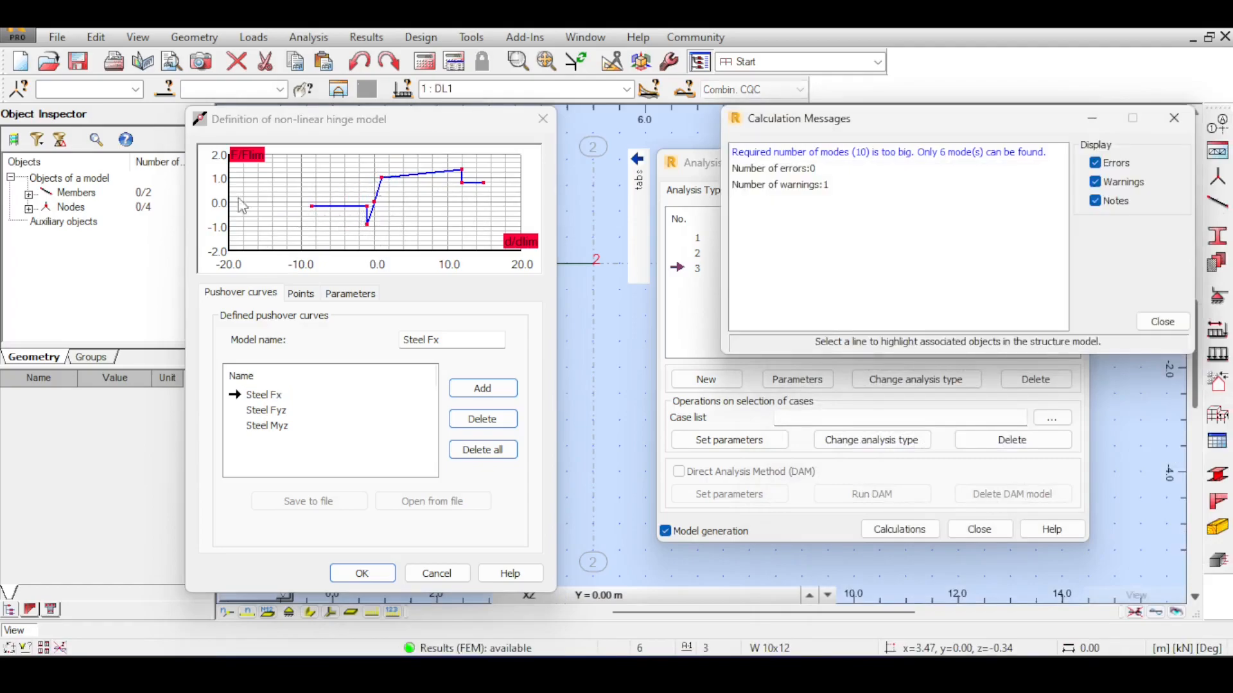
click(1174, 118)
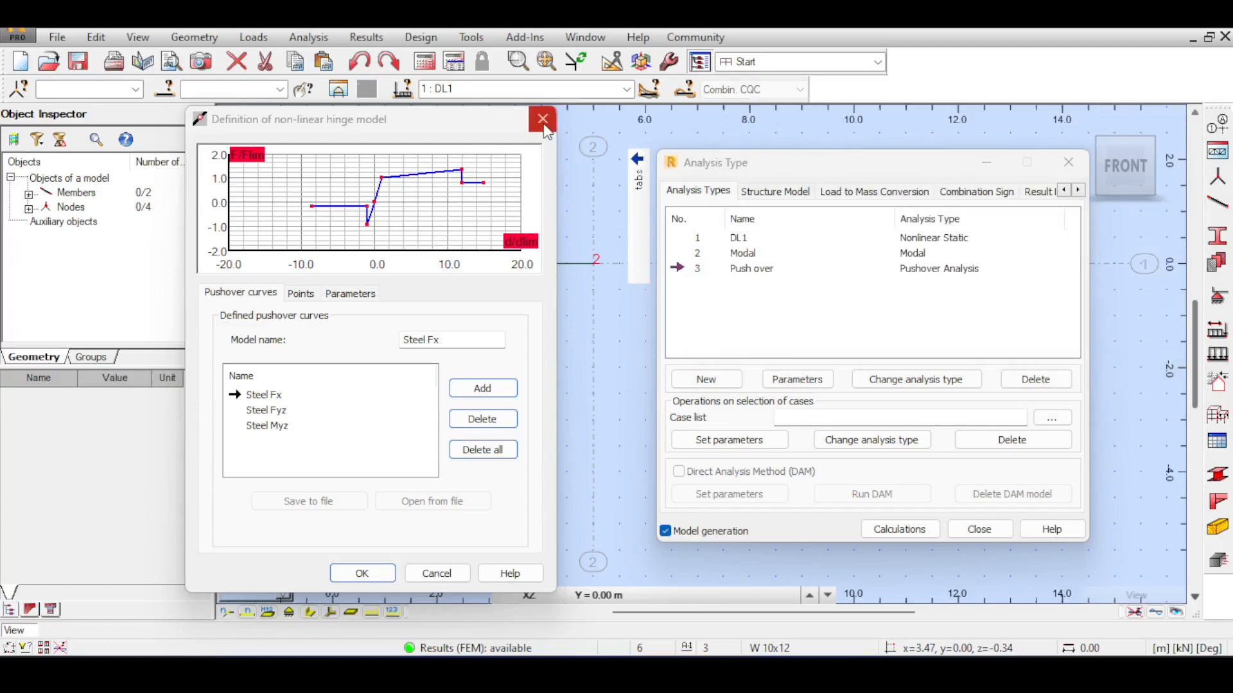
click(541, 127)
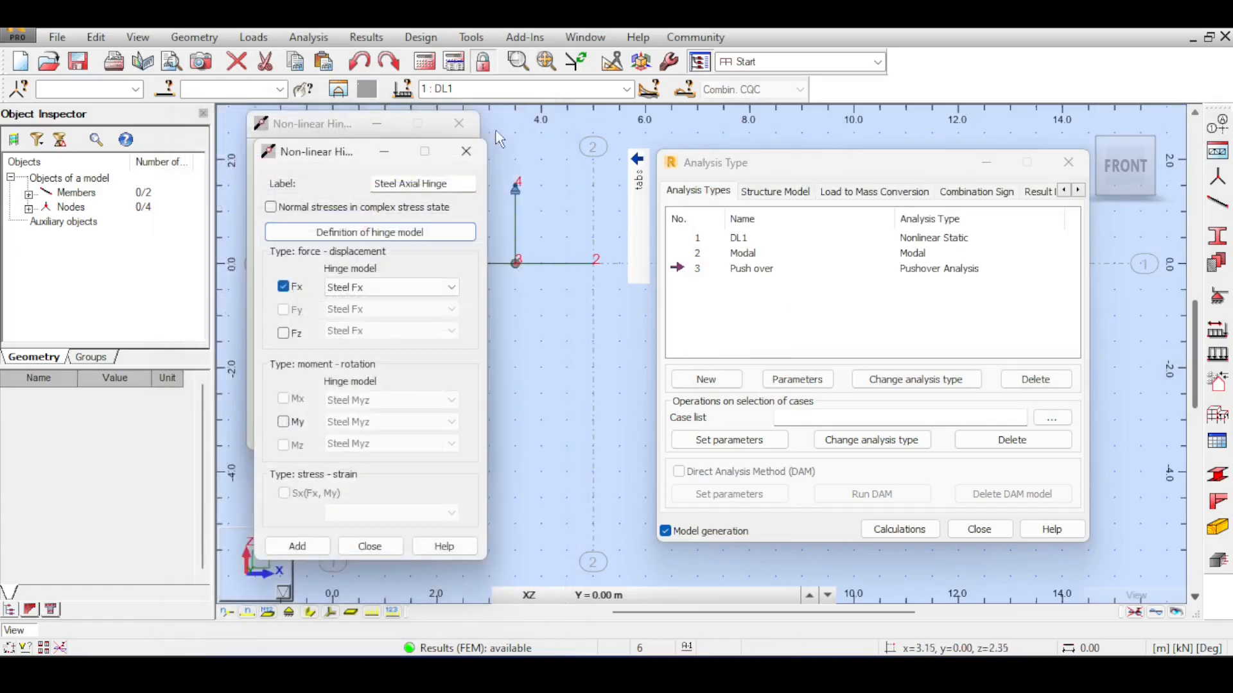
click(466, 152)
click(459, 123)
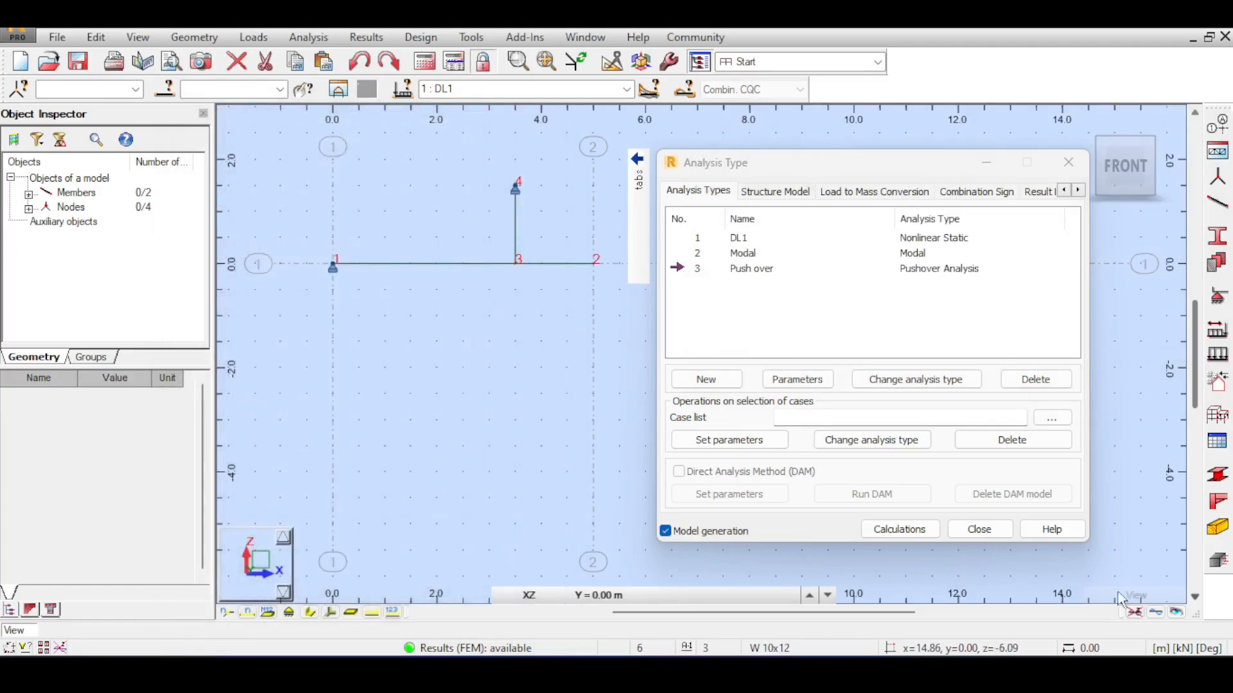
Step: Make Push over the active case and display the Fx force diagram for the members
click(1155, 612)
click(1155, 612)
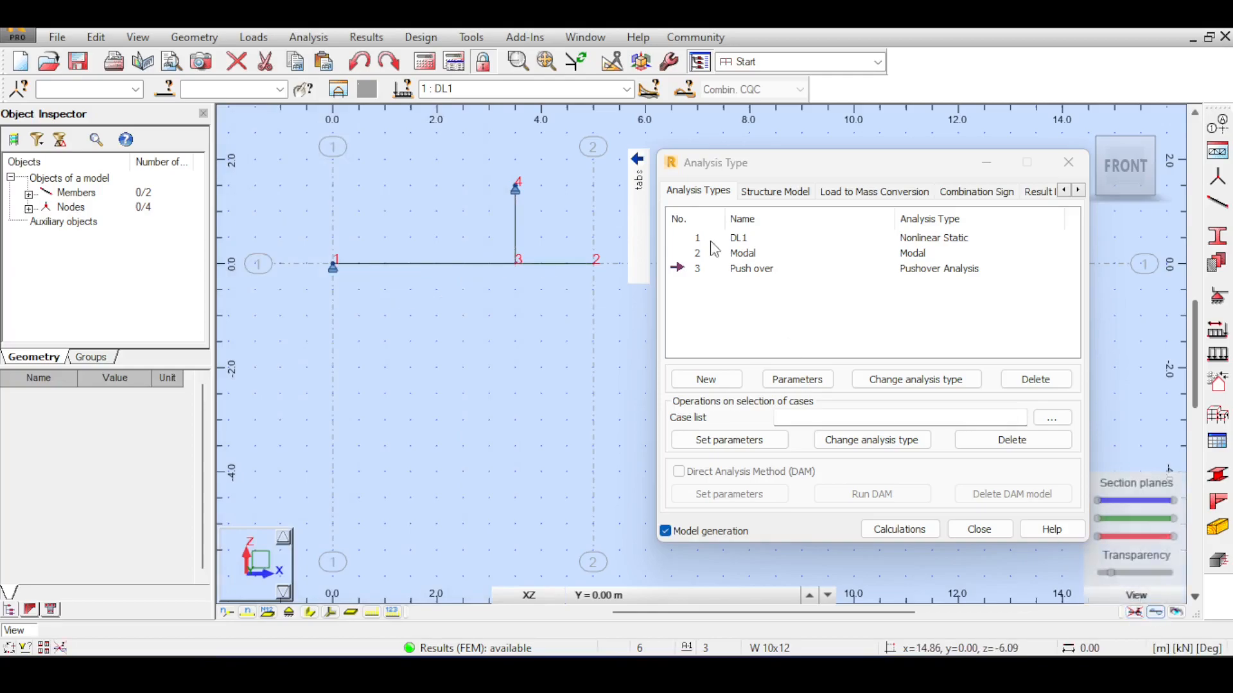
click(626, 89)
click(616, 136)
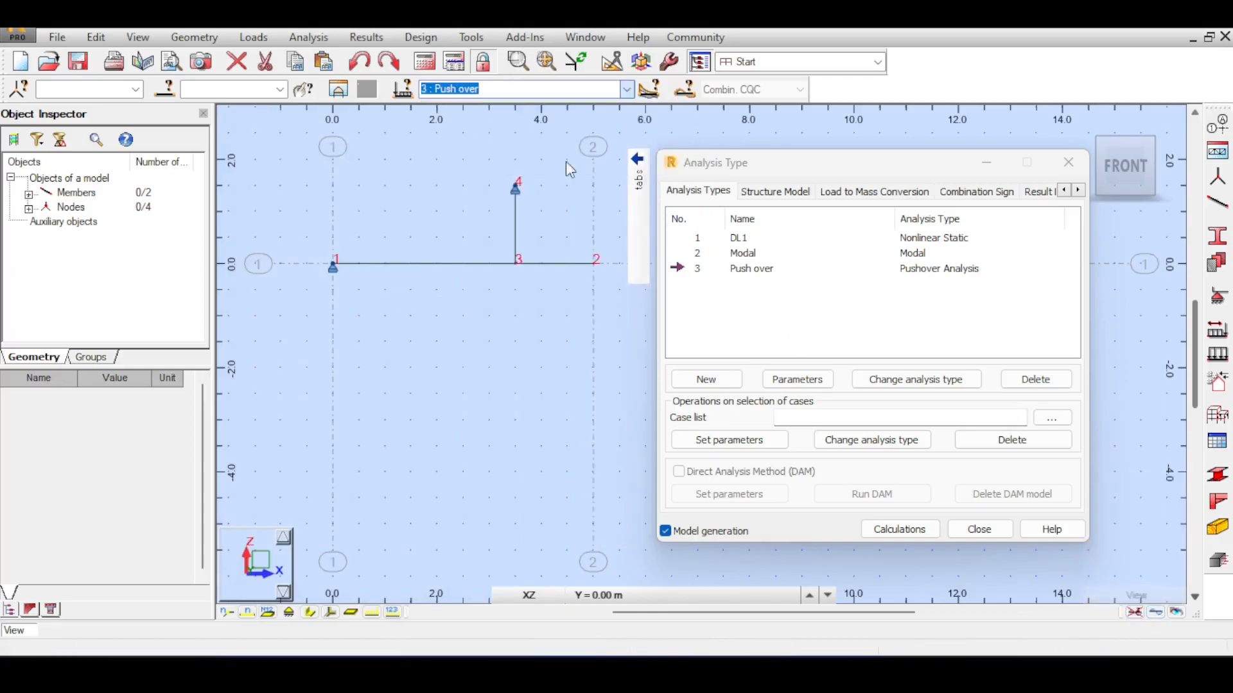
click(347, 40)
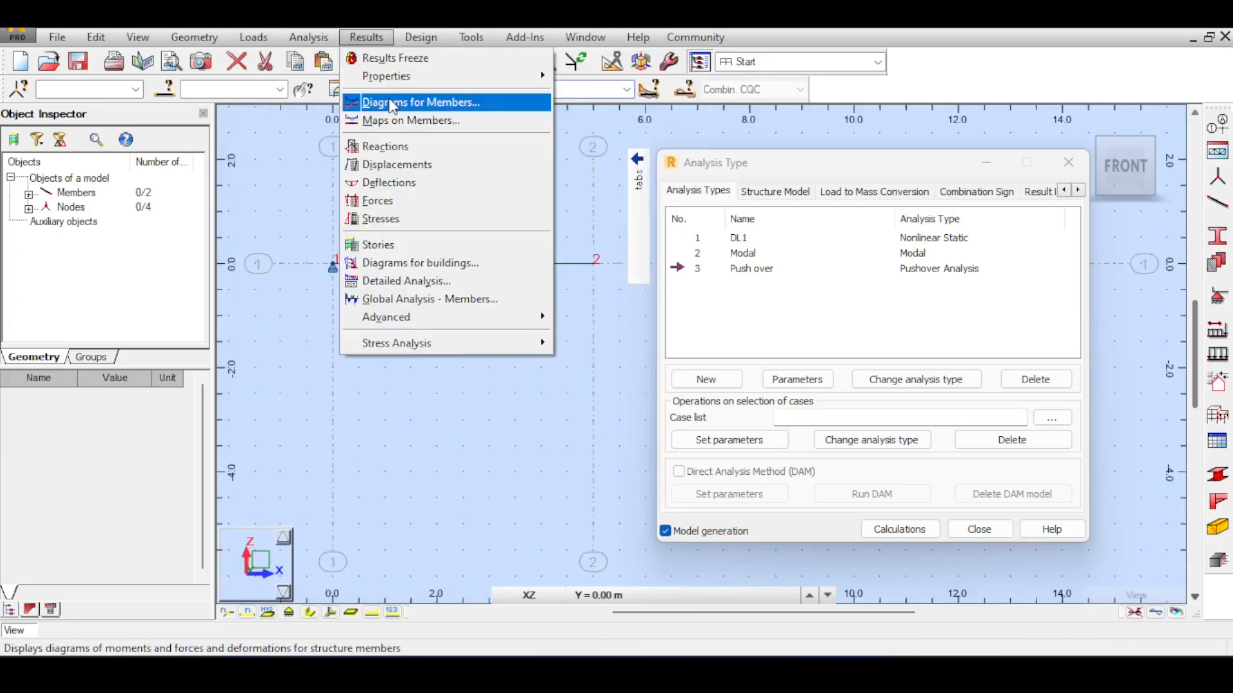
click(391, 103)
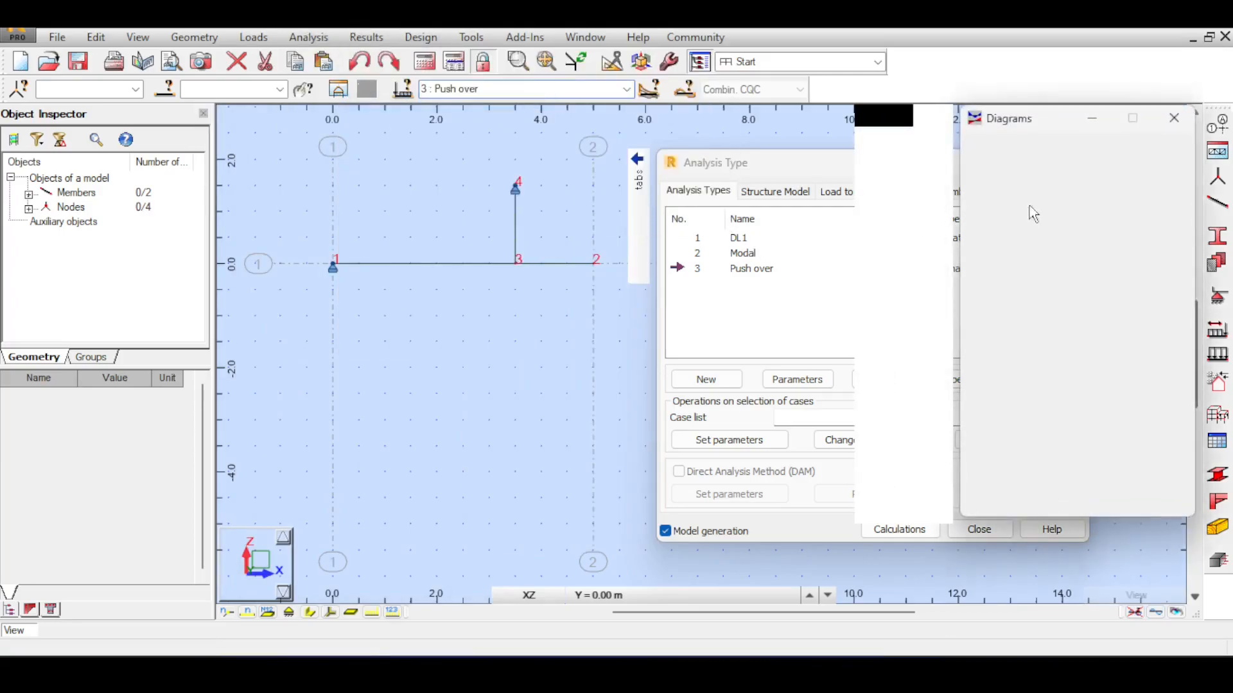
click(1011, 214)
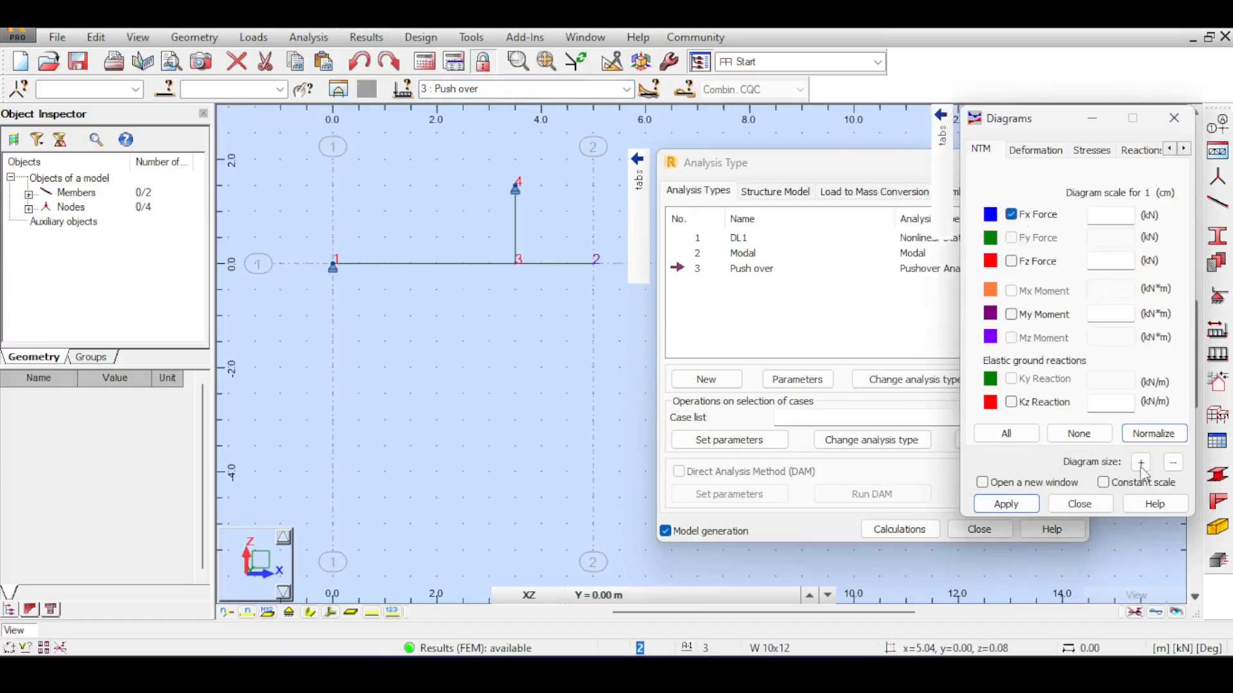
click(1006, 502)
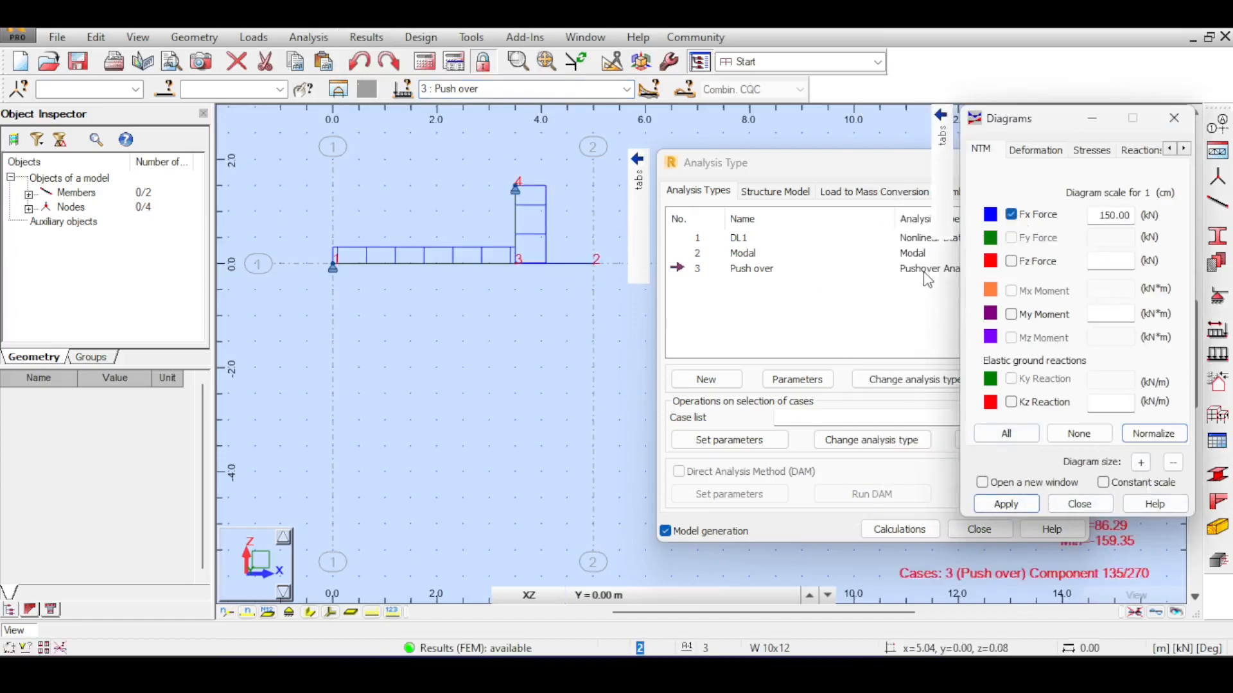
Step: Show the member diagrams with value labels, differentiated positive and negative values, and solid filling
mouse_move(941, 270)
click(899, 272)
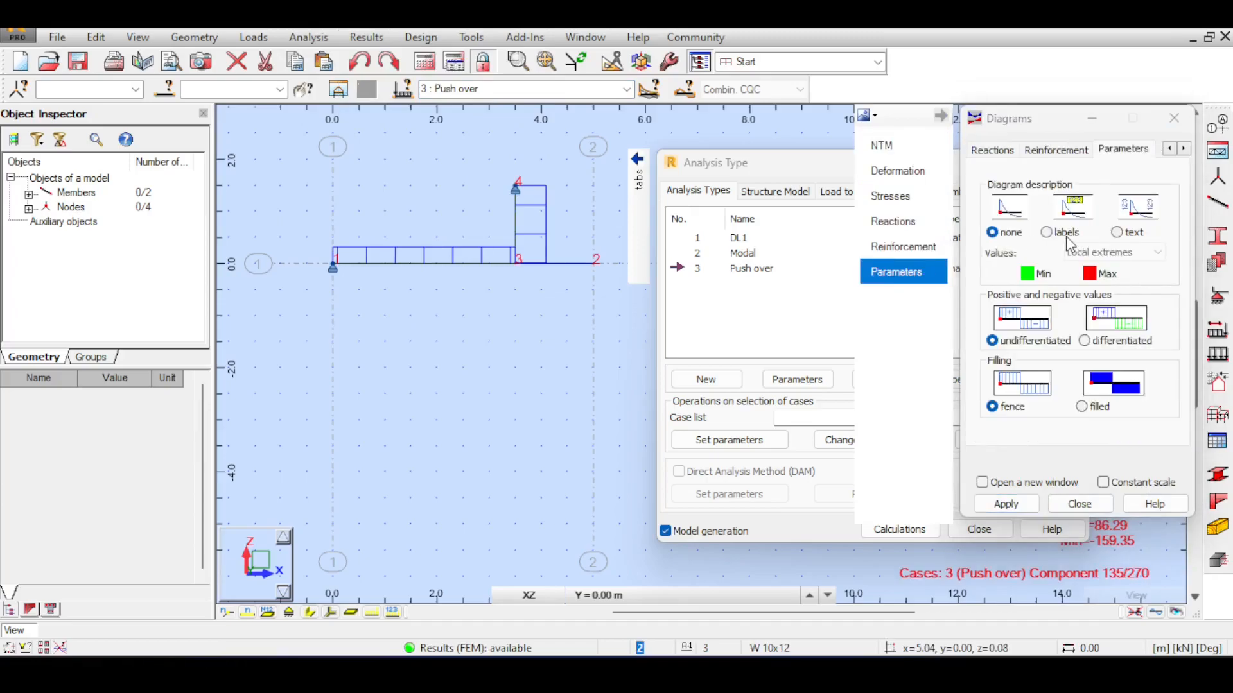
click(1092, 342)
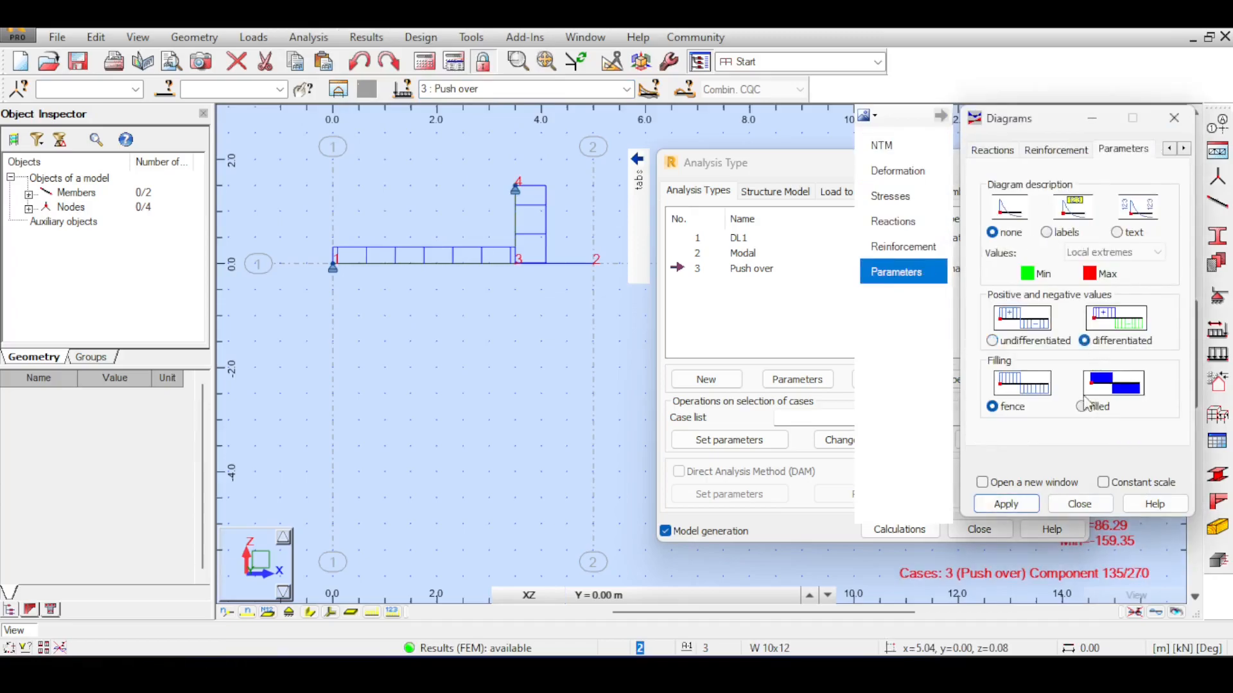
click(1006, 504)
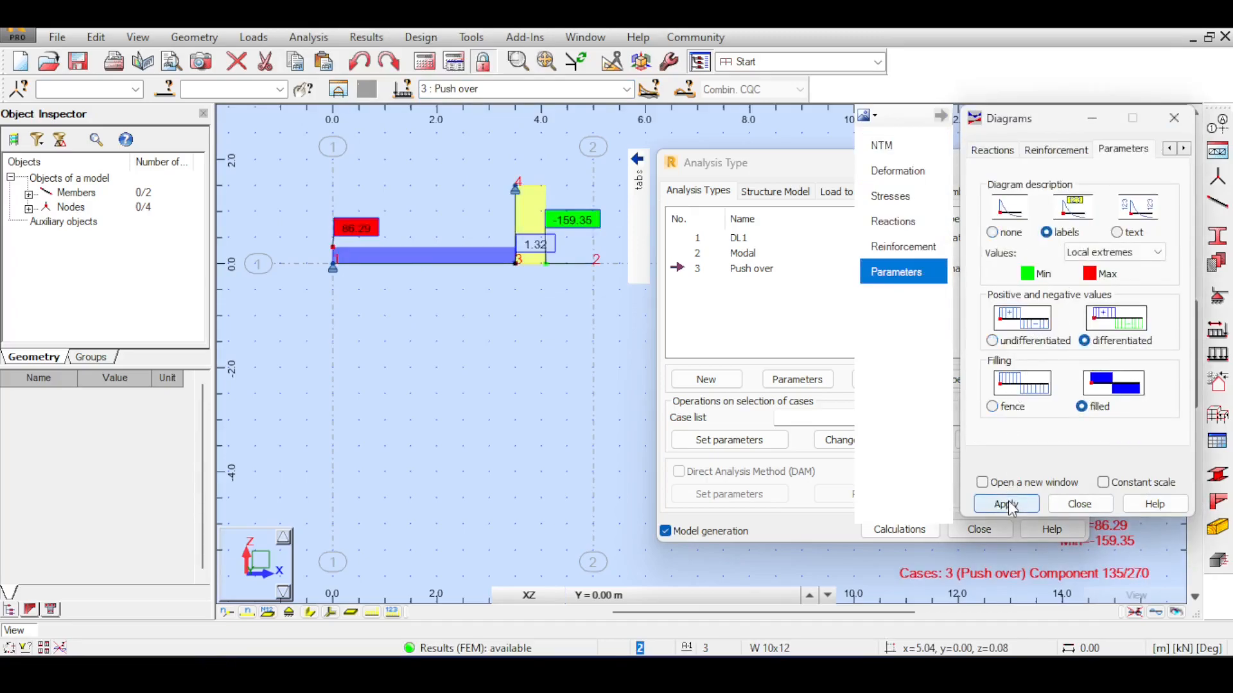
Step: Examine the axial force diagram at Push over component 253 and through the components that follow it
click(647, 88)
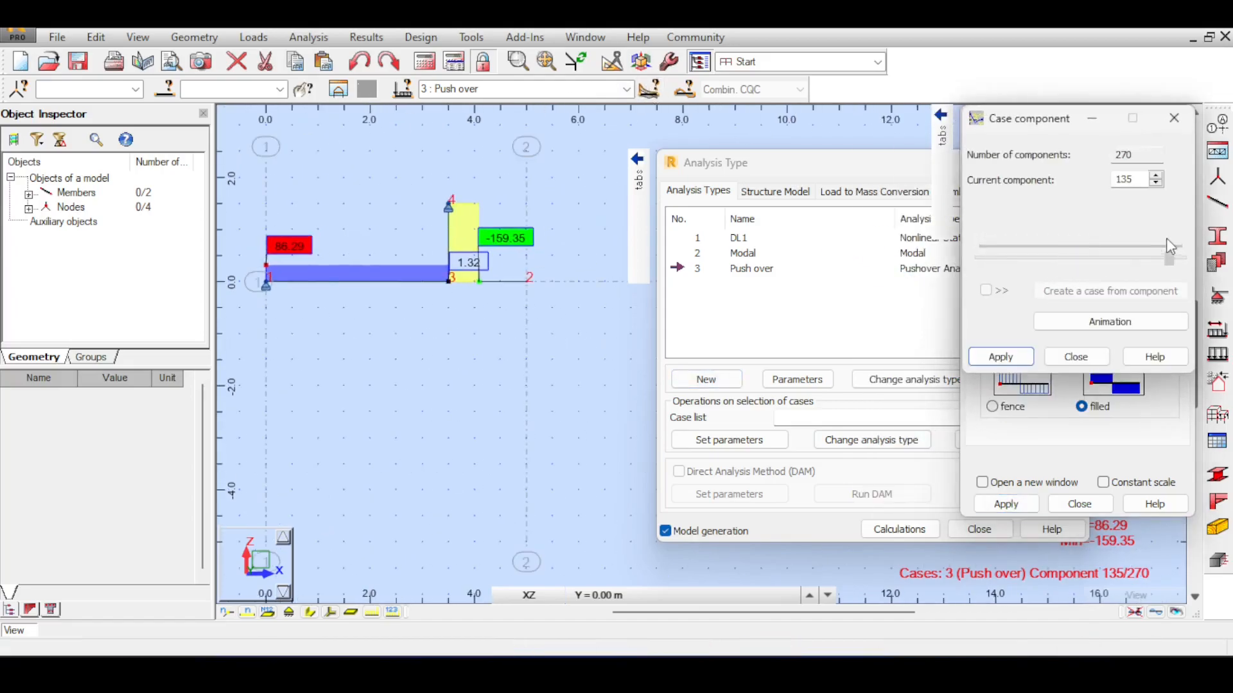
drag(1170, 246, 1172, 245)
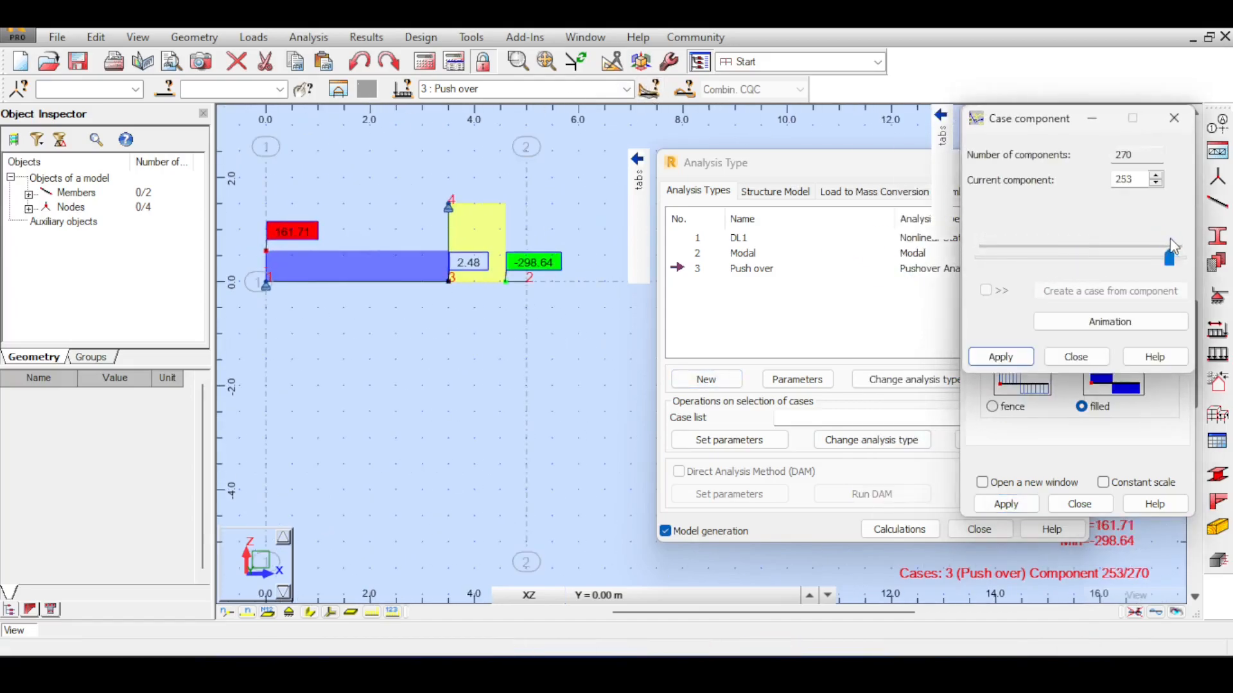
click(1157, 184)
click(1157, 175)
click(1157, 173)
click(1157, 173)
click(1157, 173)
click(1157, 174)
click(1156, 173)
click(1157, 174)
click(1157, 173)
click(1156, 174)
click(1156, 174)
click(1156, 174)
click(1156, 174)
click(1155, 174)
Step: Examine the axial forces from Push over component 1 up to component 9, and close the case component settings
drag(1178, 258, 951, 260)
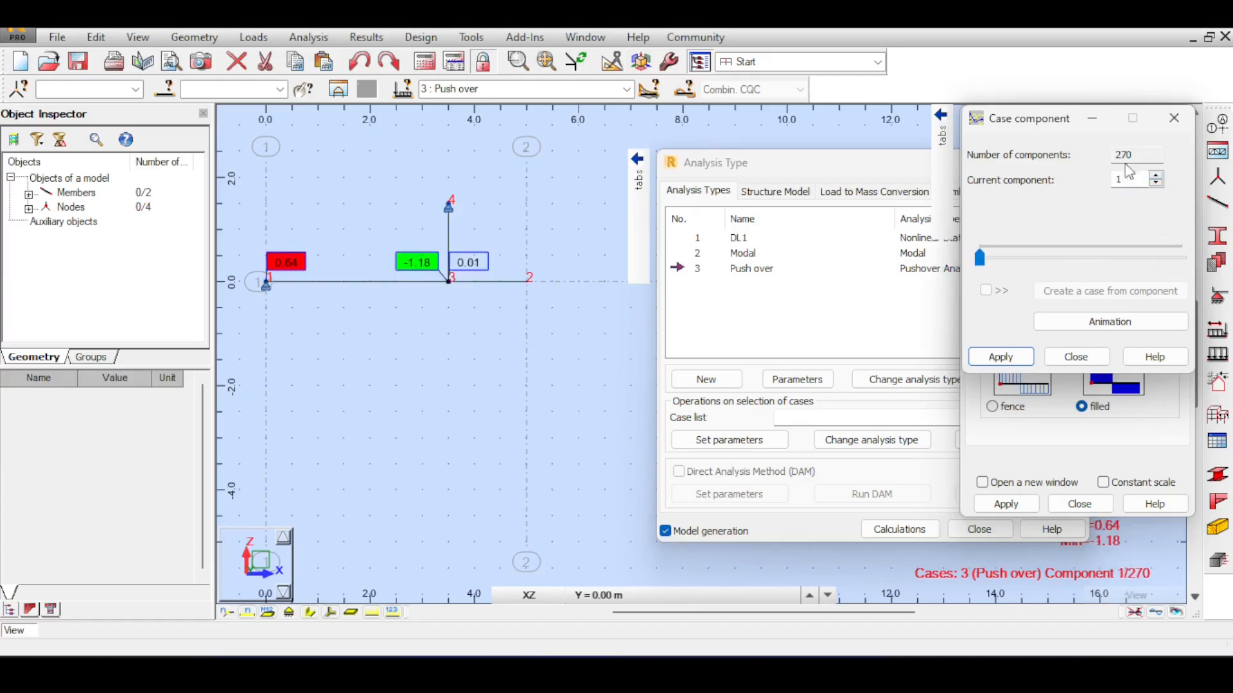
click(1156, 174)
click(1156, 174)
click(1156, 174)
click(1157, 174)
click(1156, 174)
click(1157, 174)
click(1156, 174)
click(1156, 174)
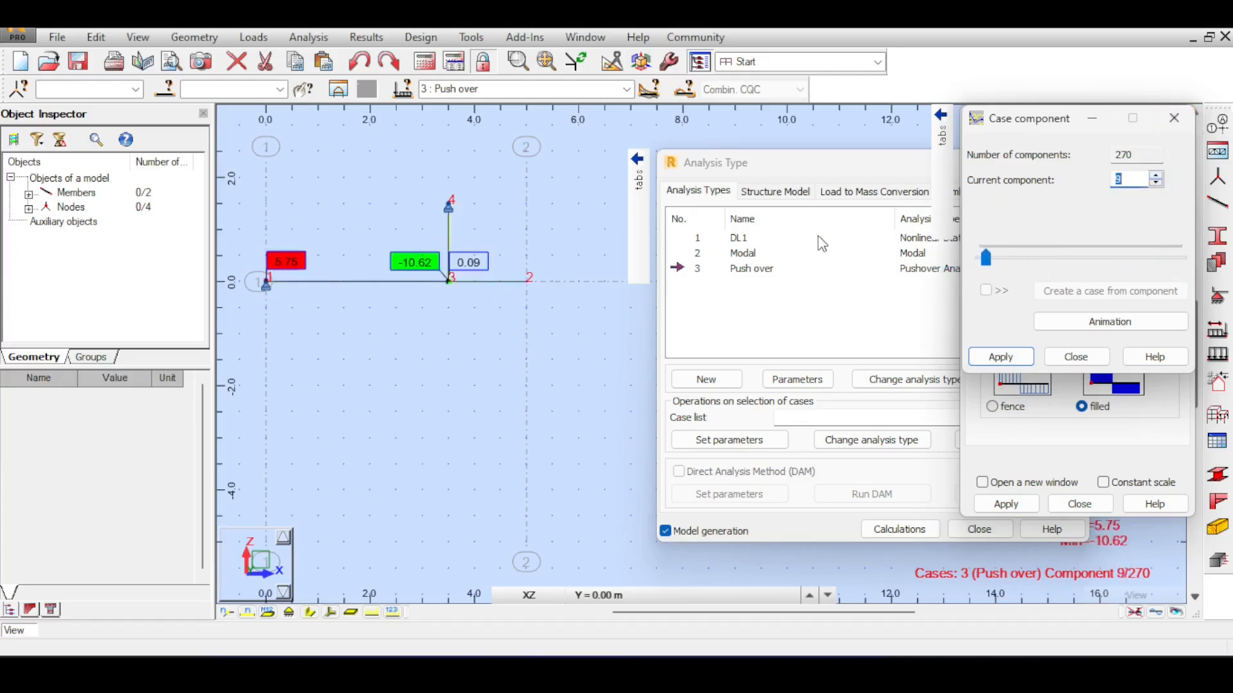
click(1172, 123)
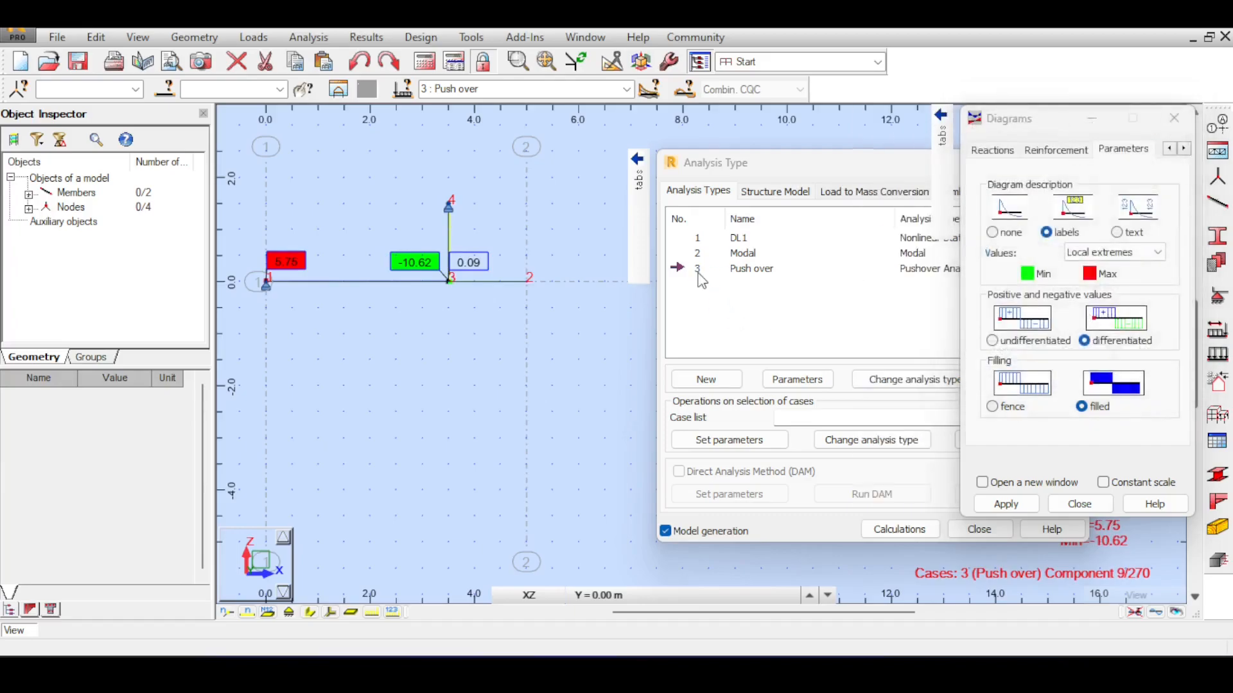
Step: Set the Push over case's maximum displacement to 250 mm, accept the results being reset, and rerun the calculations
double_click(700, 272)
double_click(951, 315)
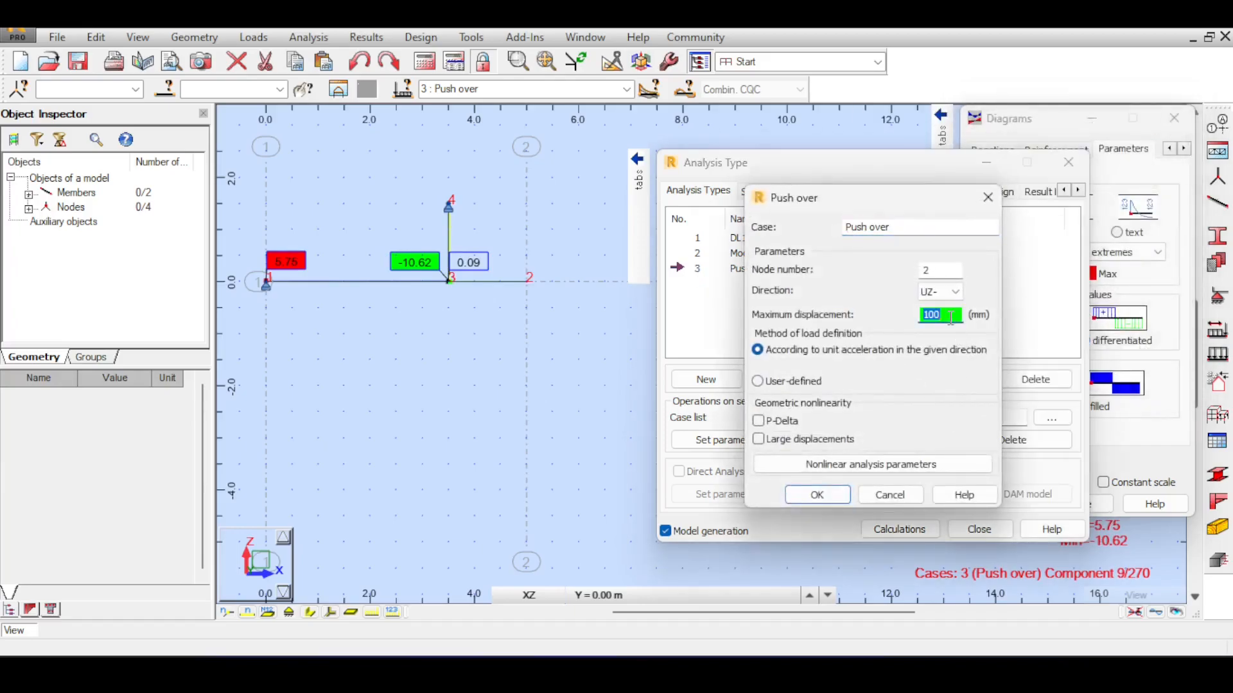
text(250)
click(817, 494)
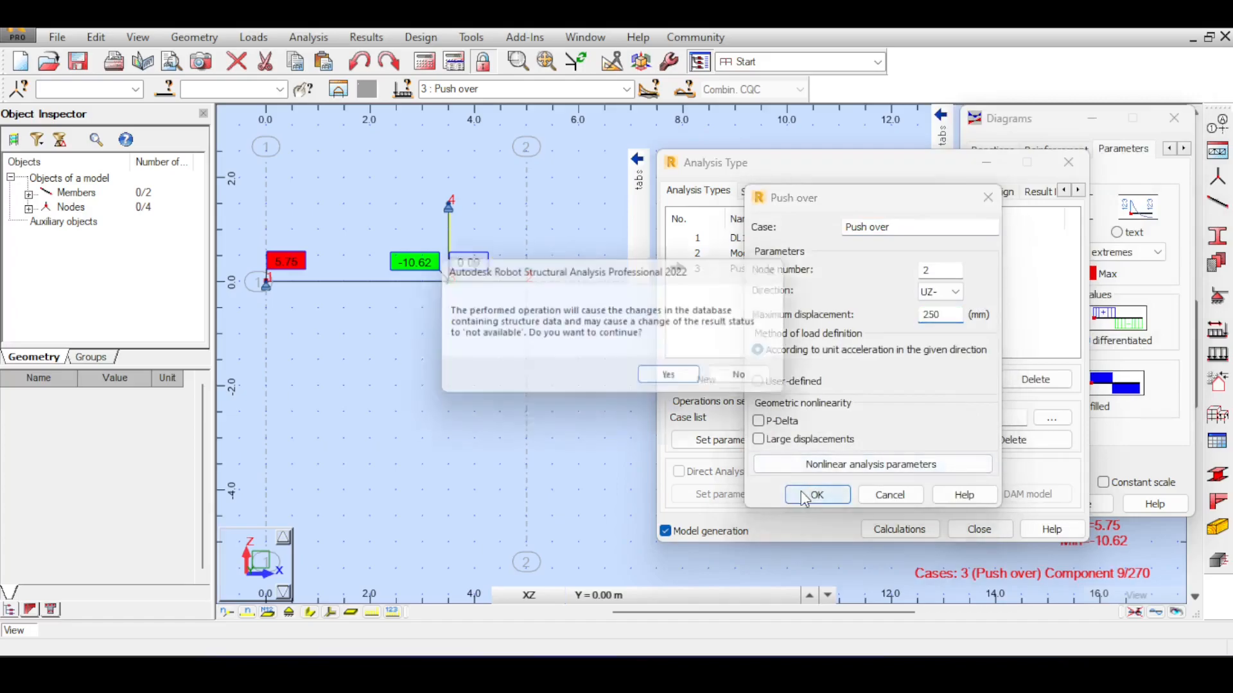
click(693, 378)
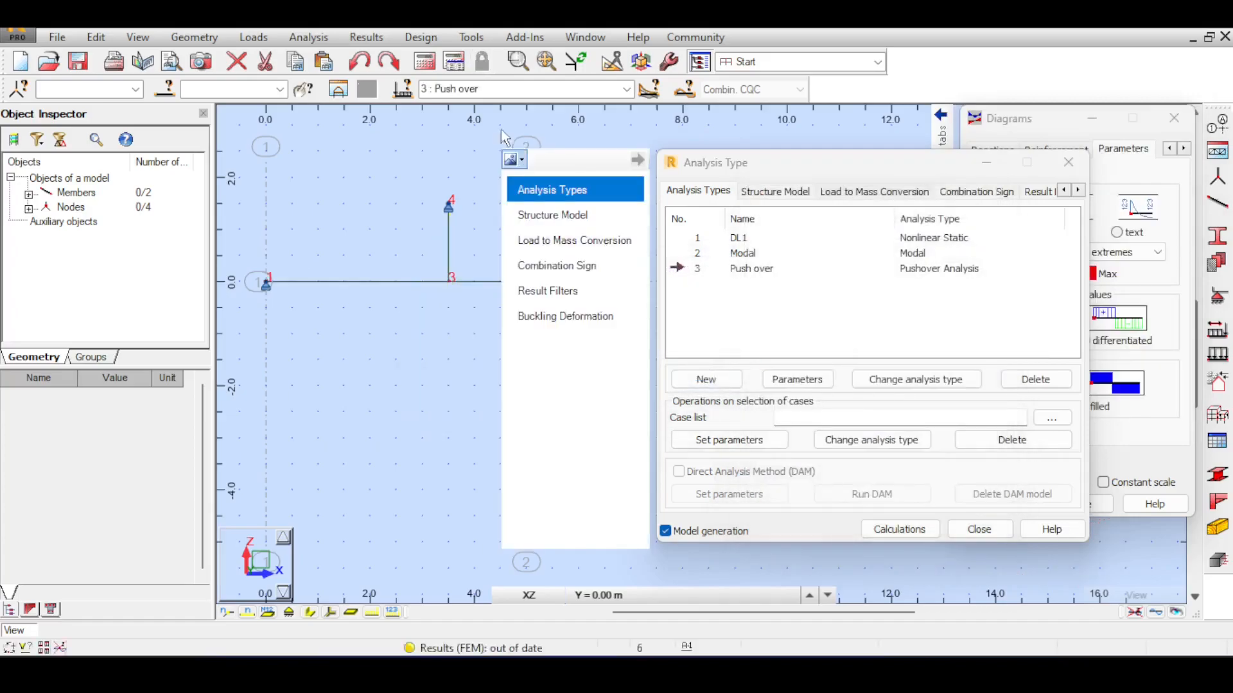
click(900, 529)
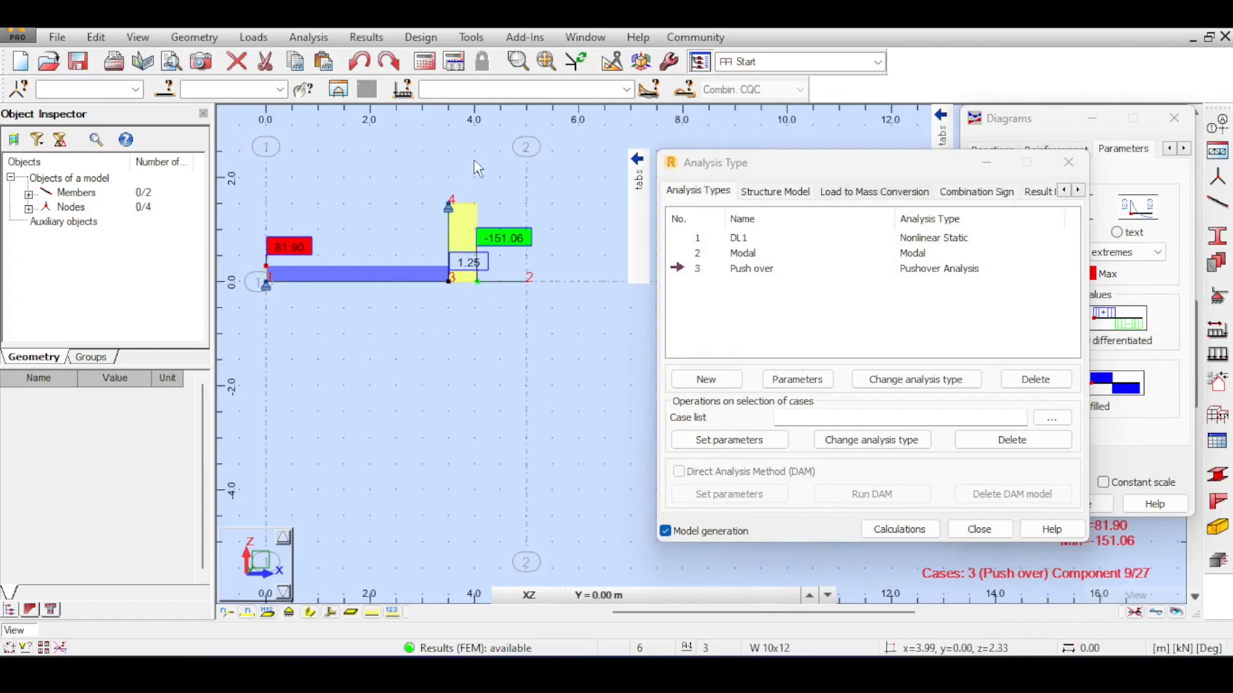
Step: Uncover the case component settings and advance the recalculated Push over results to component 24 and on to component 27
drag(822, 170, 897, 271)
click(649, 90)
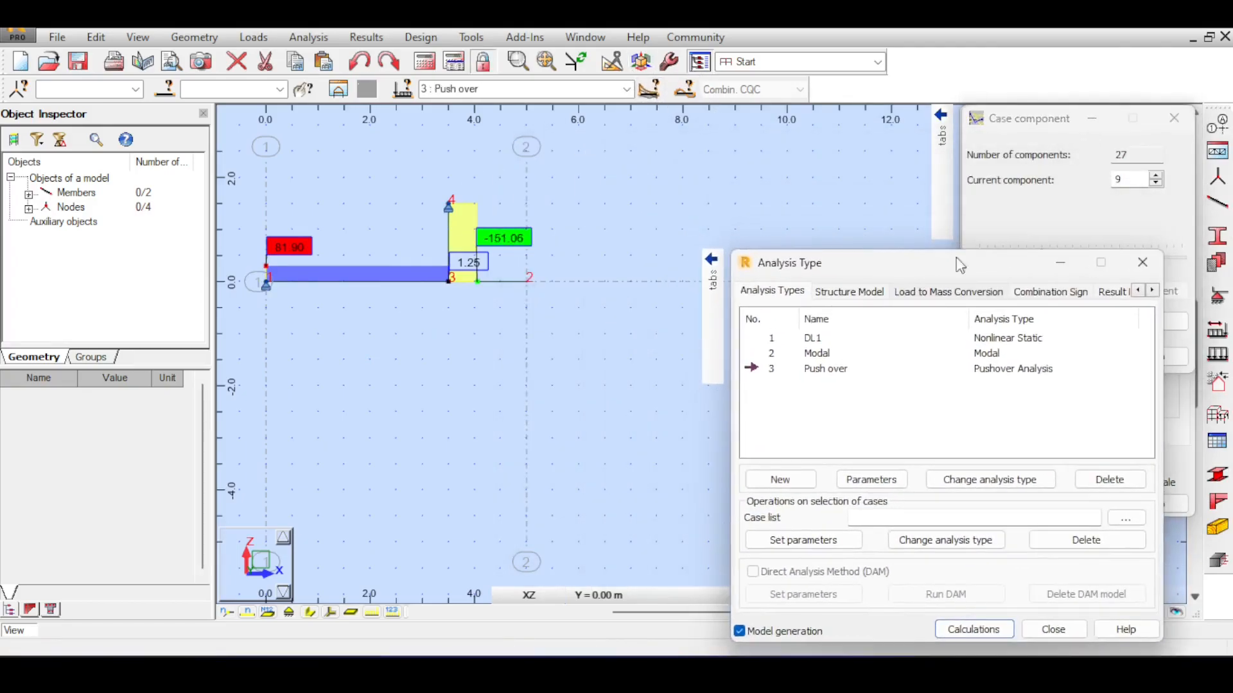
click(1075, 116)
drag(1040, 258, 1158, 258)
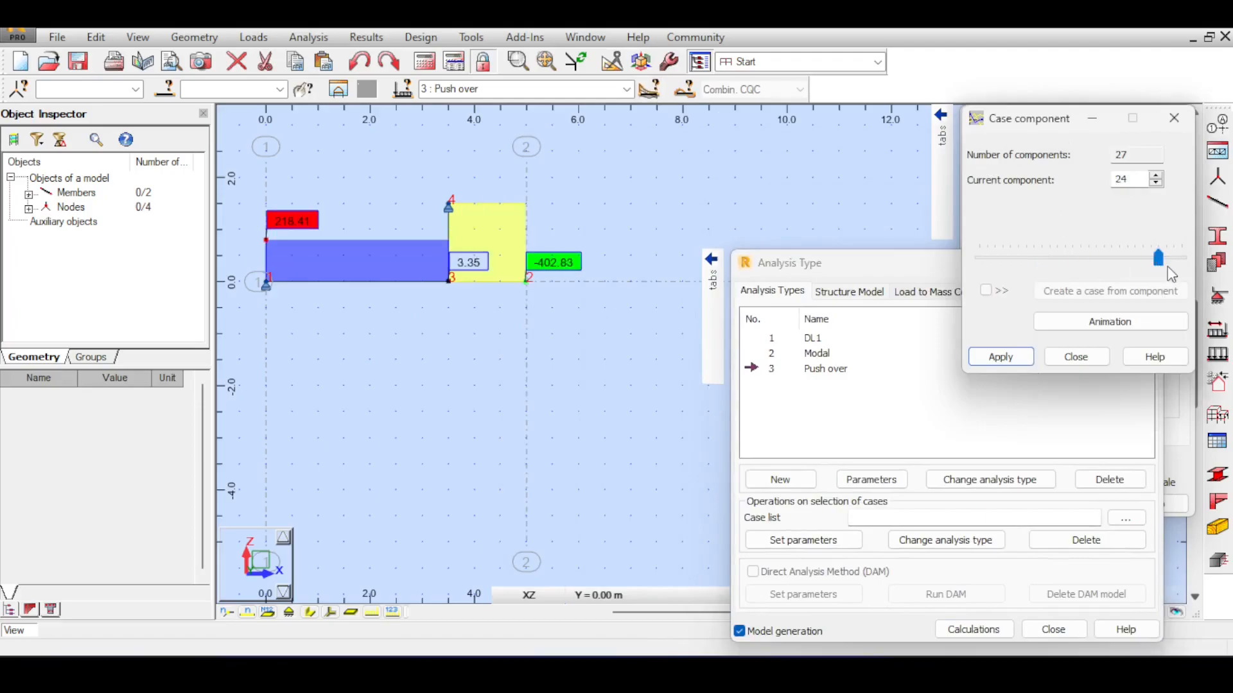
click(1156, 175)
click(1157, 175)
click(1156, 175)
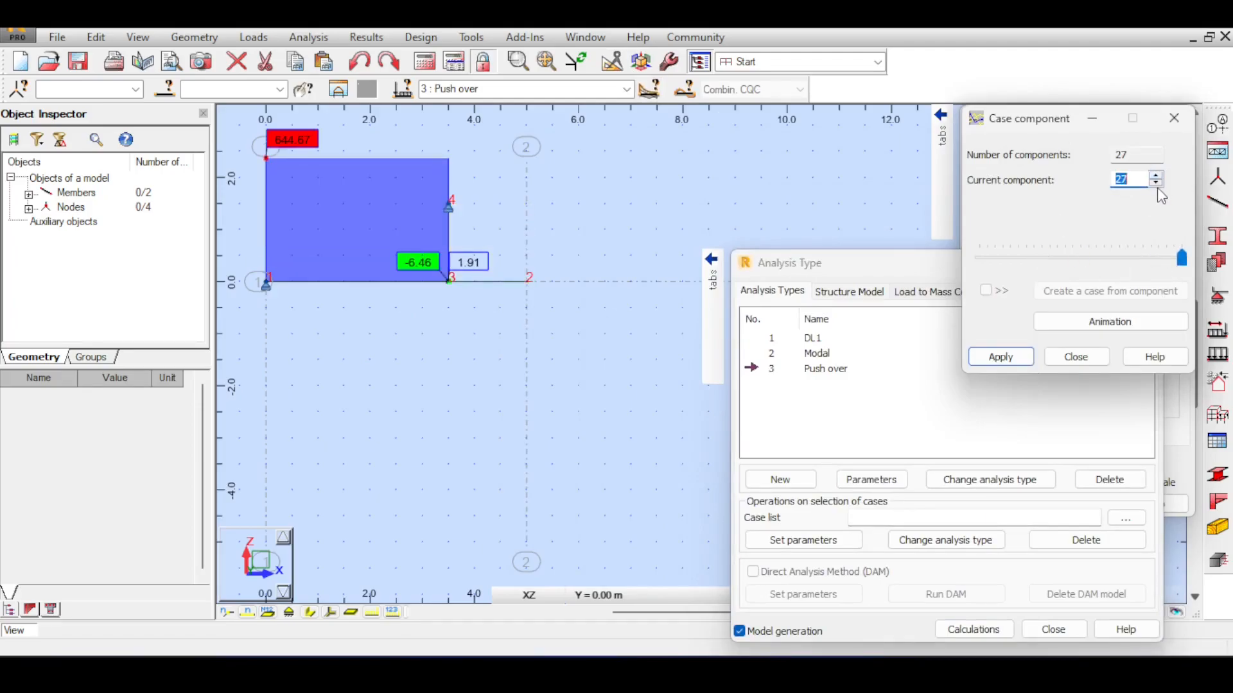
Step: Compare the axial forces at components 26 and 27, and step back through the preceding components
click(1156, 184)
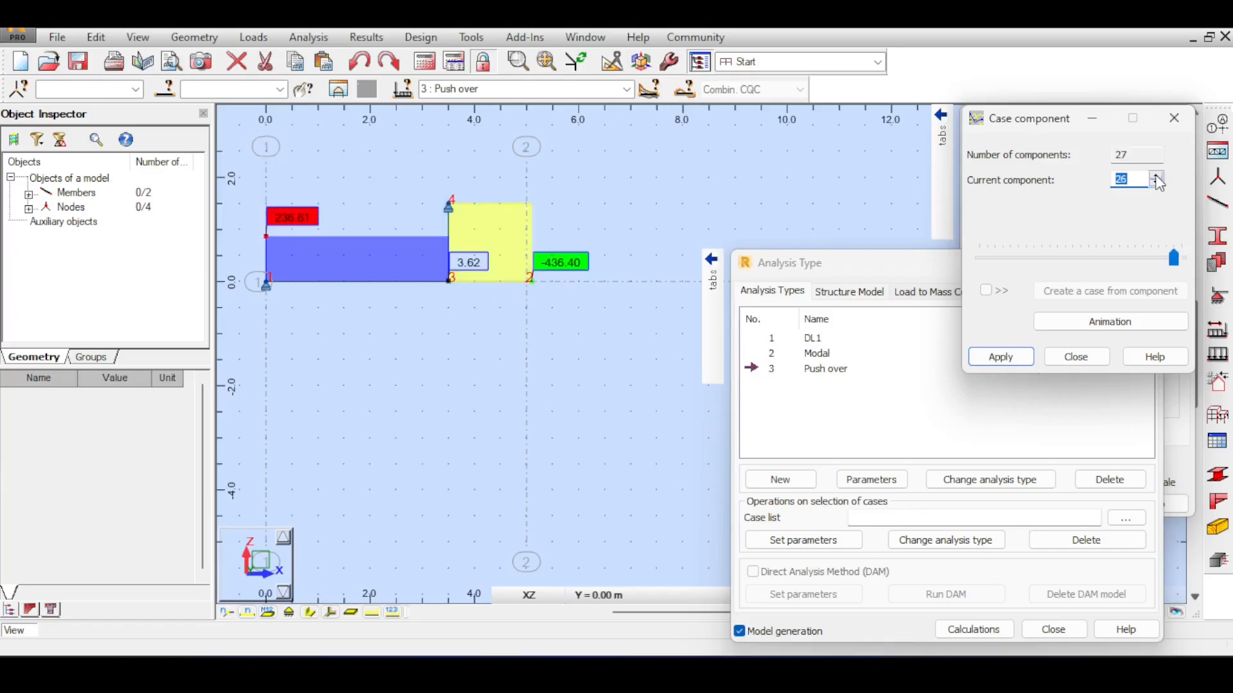
click(1156, 177)
click(1156, 185)
click(1154, 184)
click(1154, 183)
click(1155, 183)
click(1155, 184)
click(1155, 183)
click(1154, 184)
click(1154, 184)
Step: Return the Push over results to component 1 and examine the axial forces one component at a time up to component 15
click(995, 257)
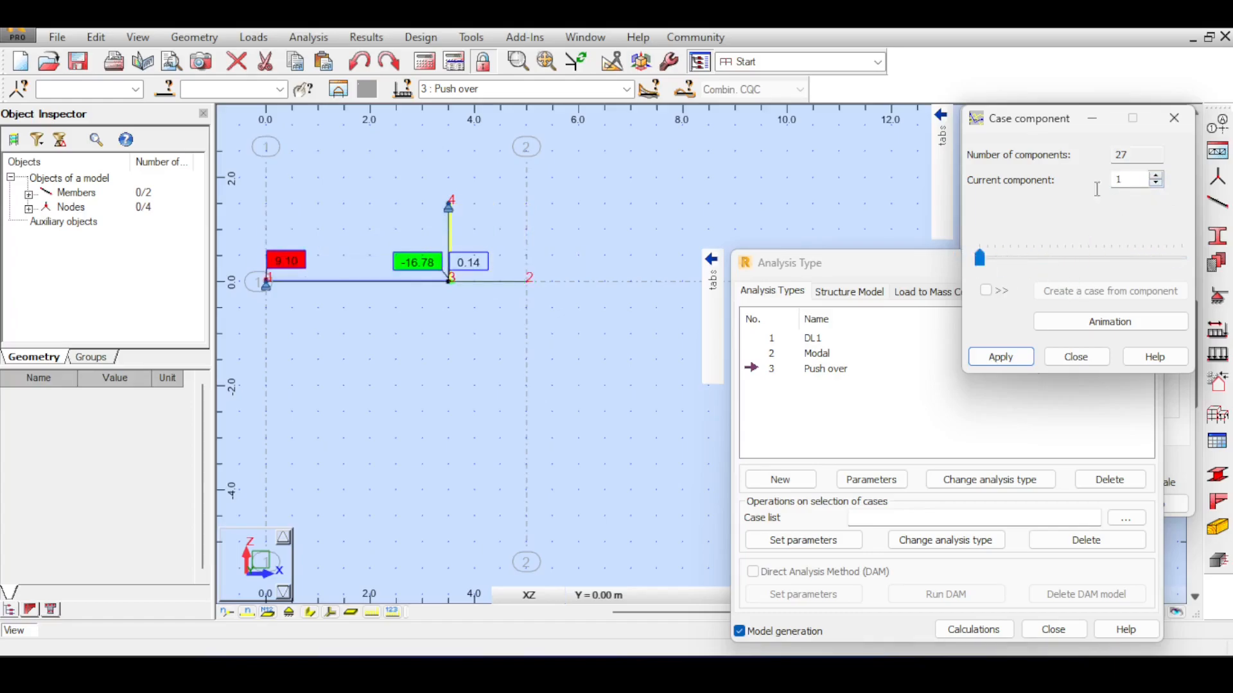
click(1156, 175)
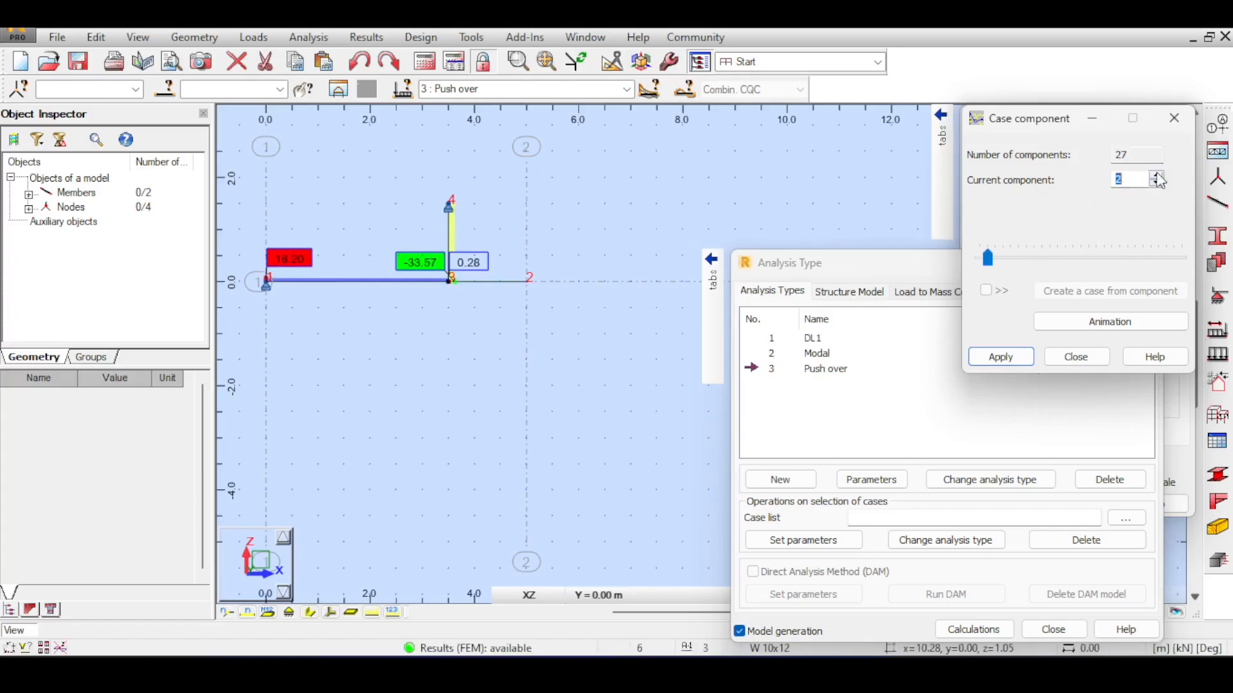
click(1156, 175)
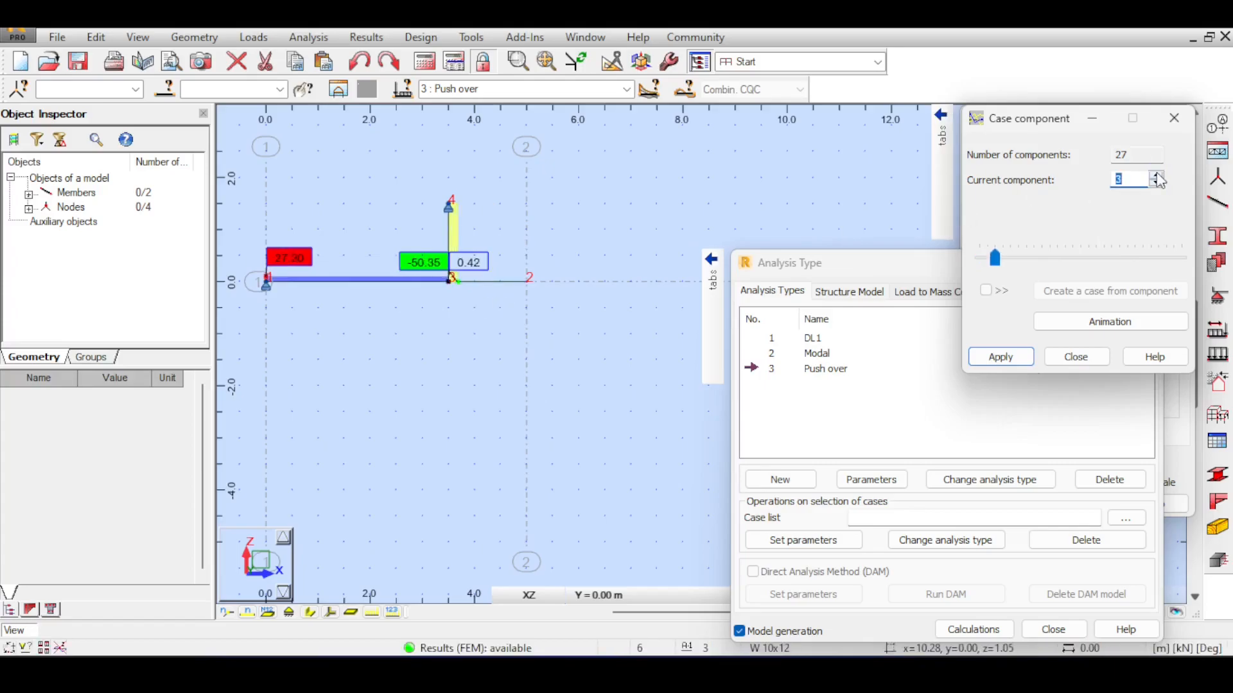
click(1156, 175)
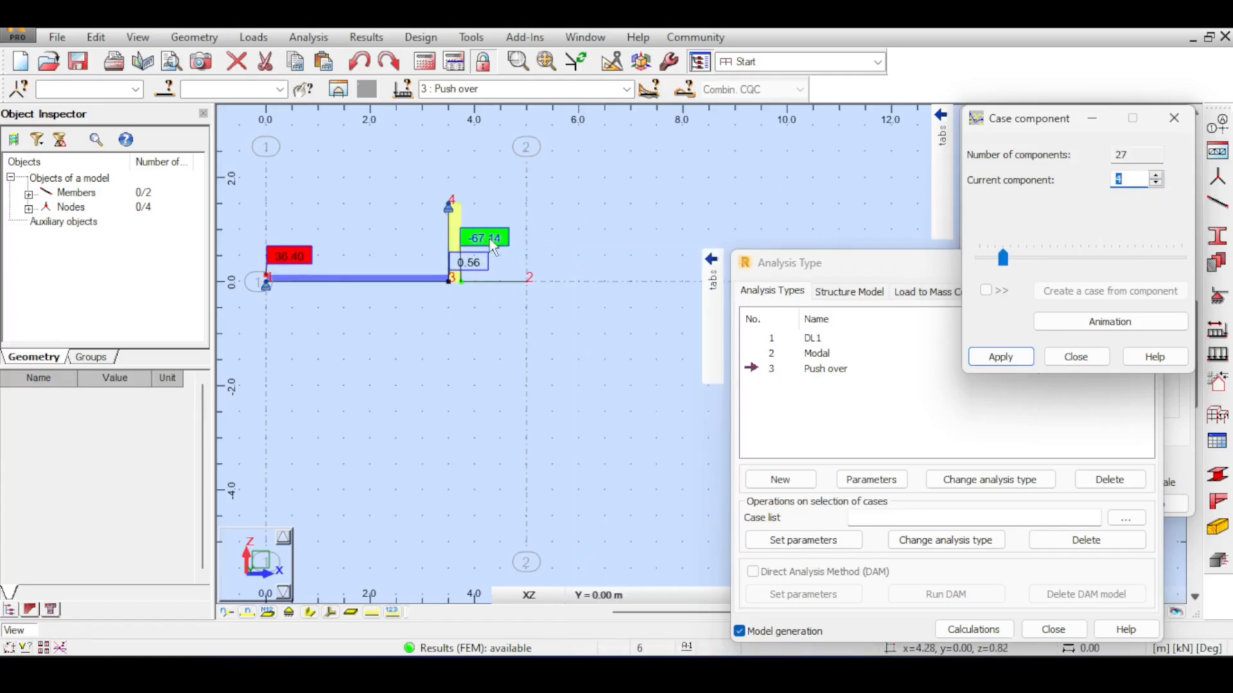
click(1156, 175)
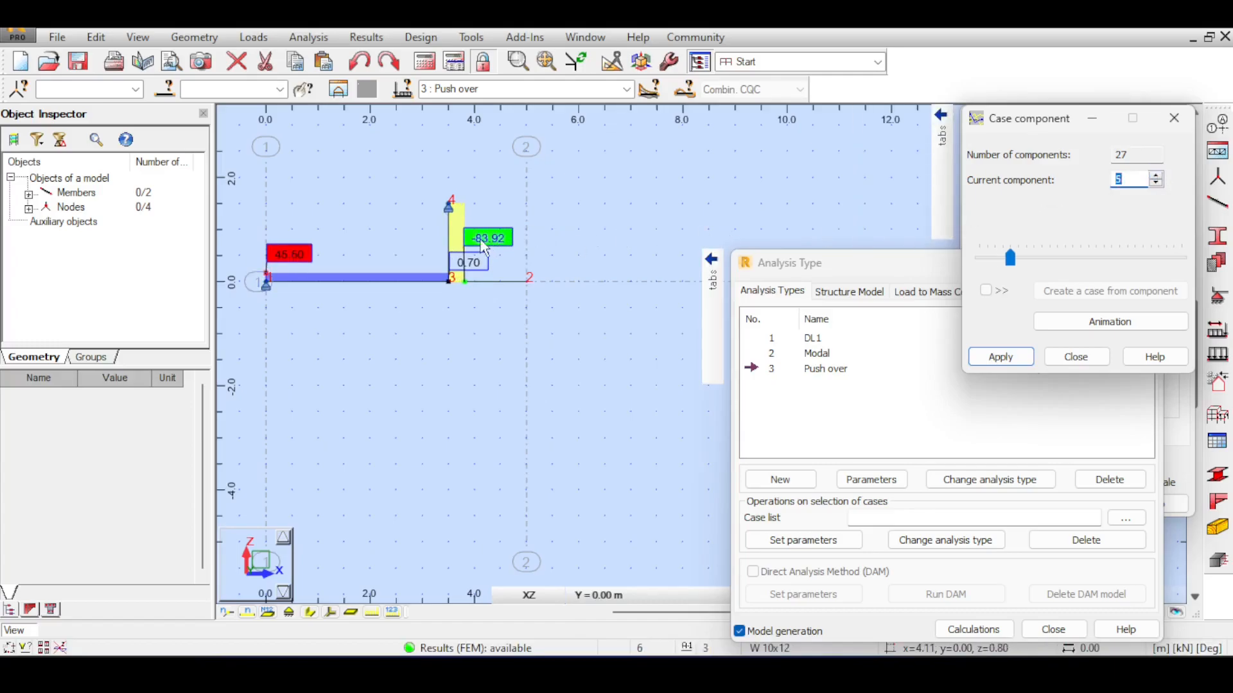
click(1156, 175)
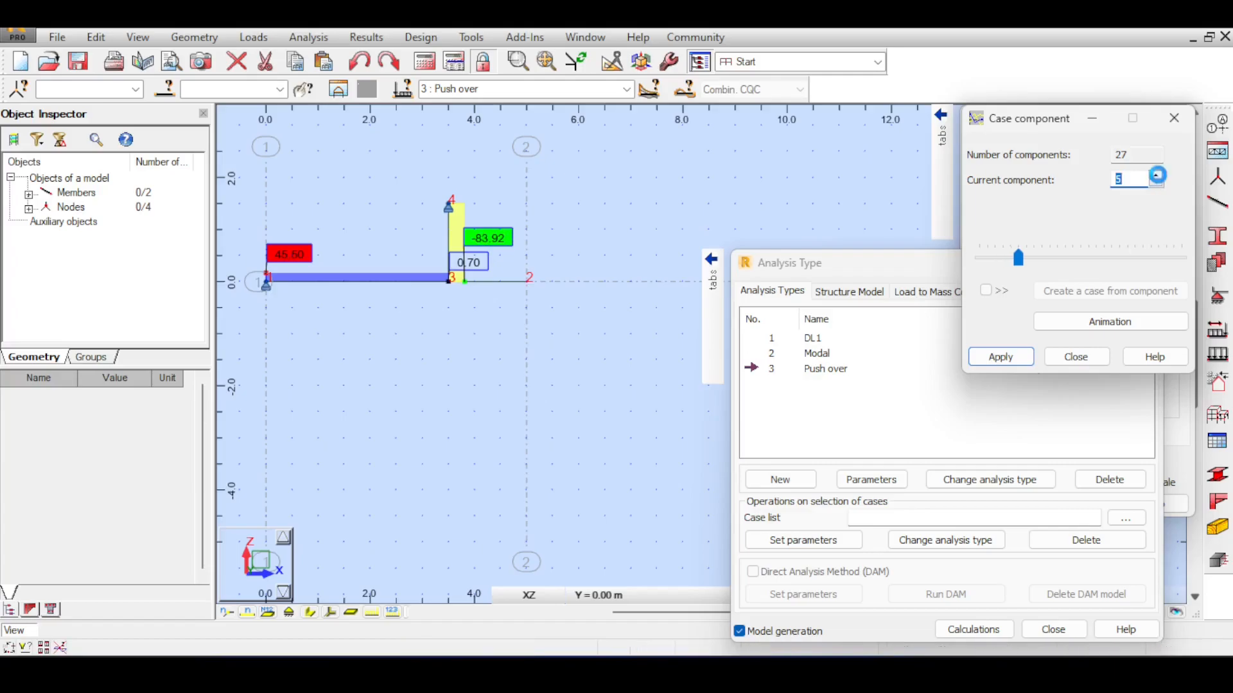
click(1158, 176)
click(1158, 176)
click(1157, 176)
click(1157, 176)
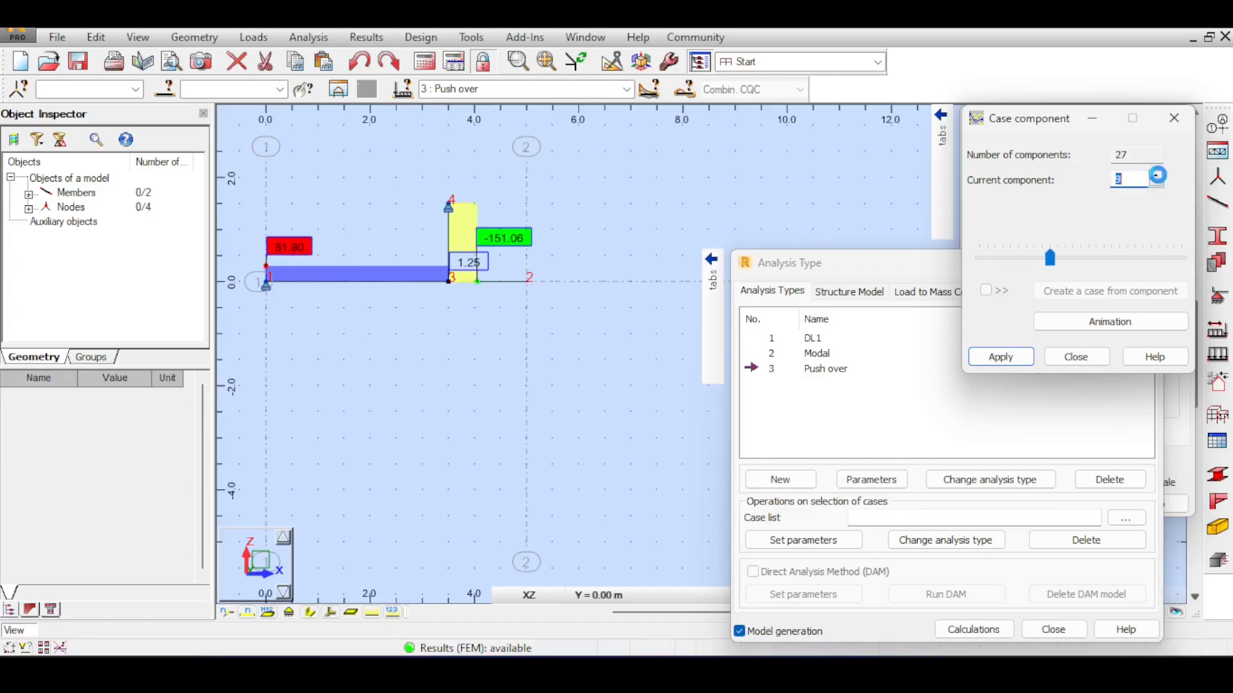
click(1157, 176)
click(1158, 176)
click(1157, 176)
click(1157, 176)
click(1157, 176)
Step: Advance the Push over results to component 25, then compare the axial forces at components 26 and 27
click(1163, 263)
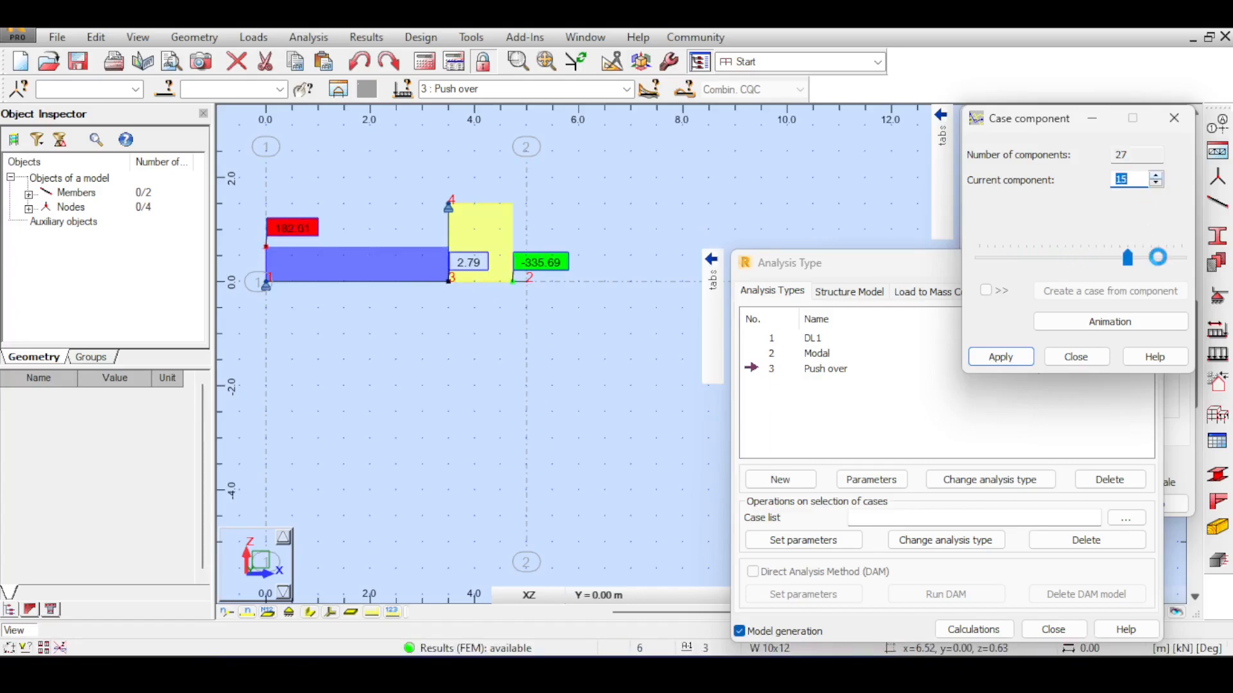
click(1173, 260)
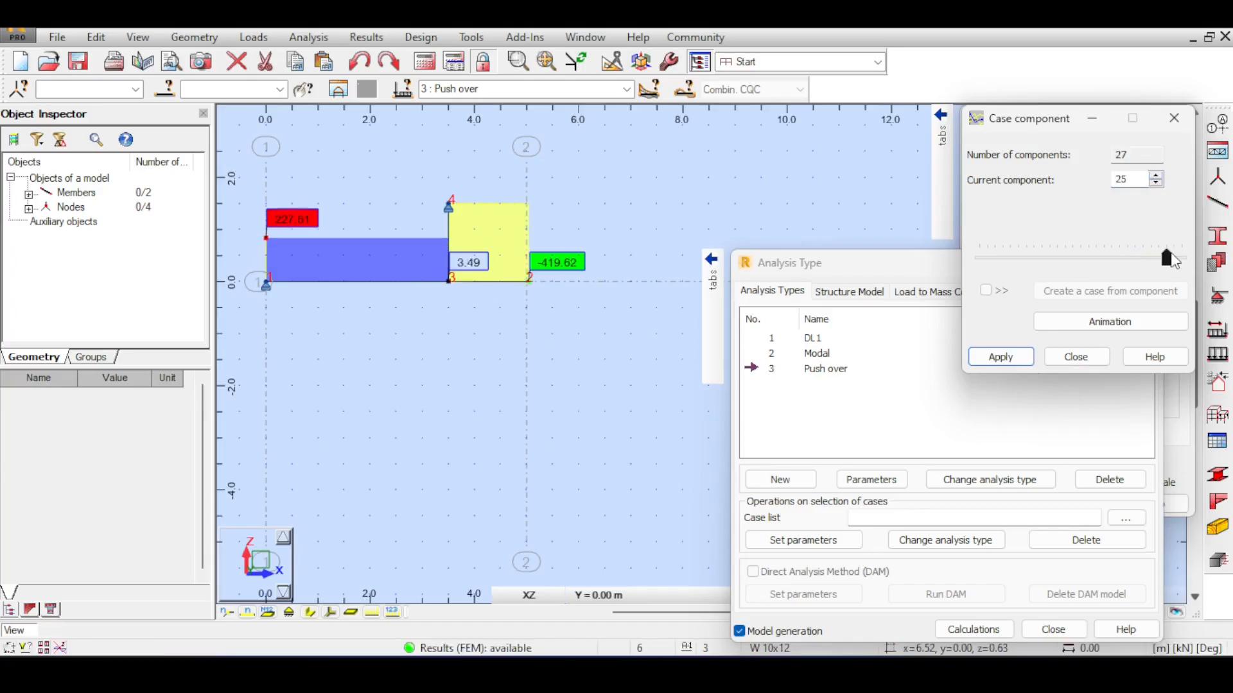
click(1158, 173)
click(1157, 173)
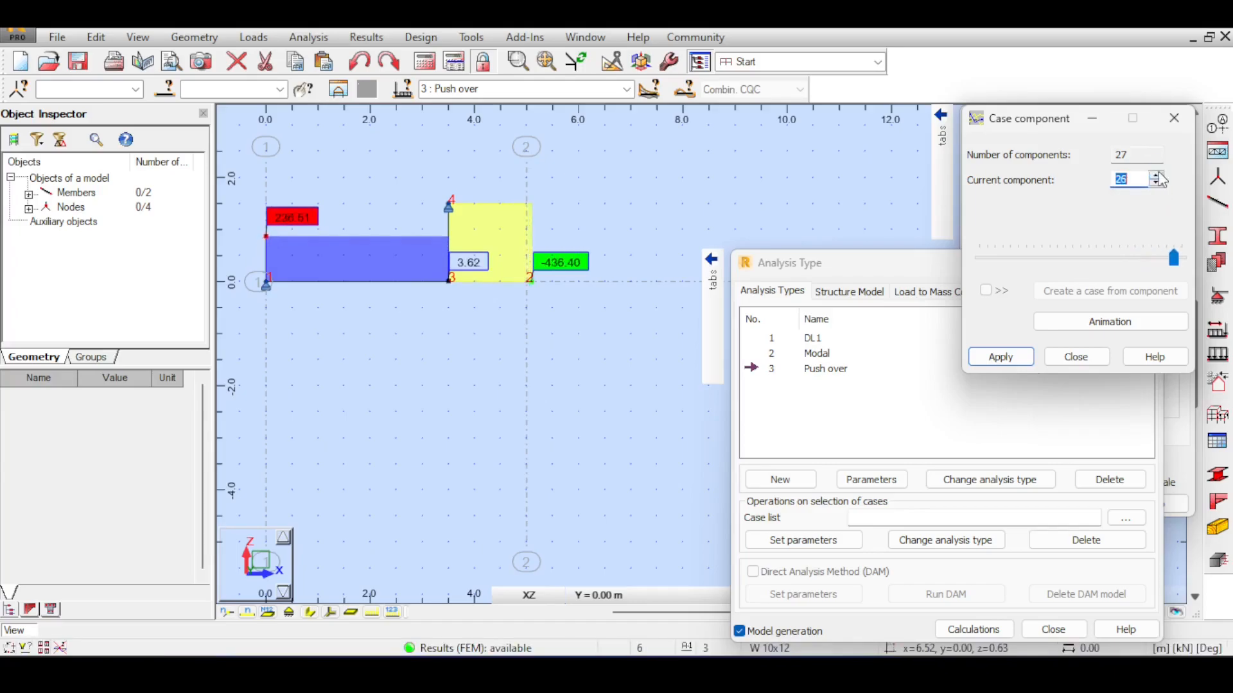
click(1157, 174)
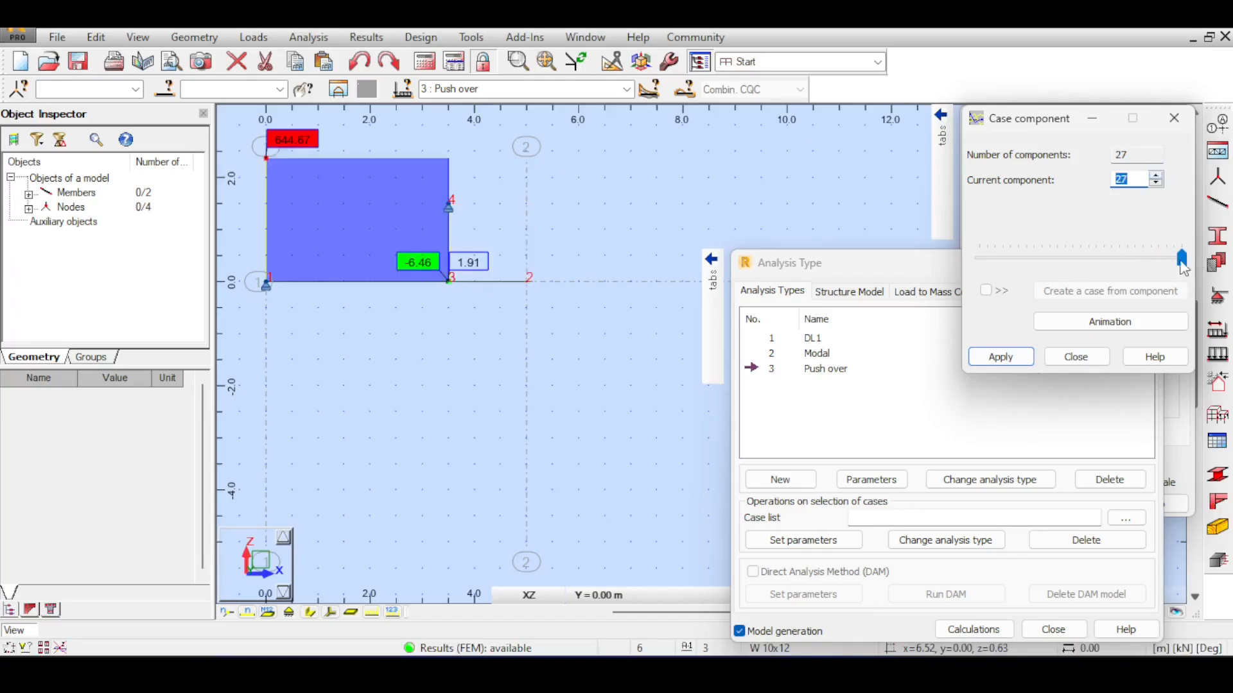
click(1181, 257)
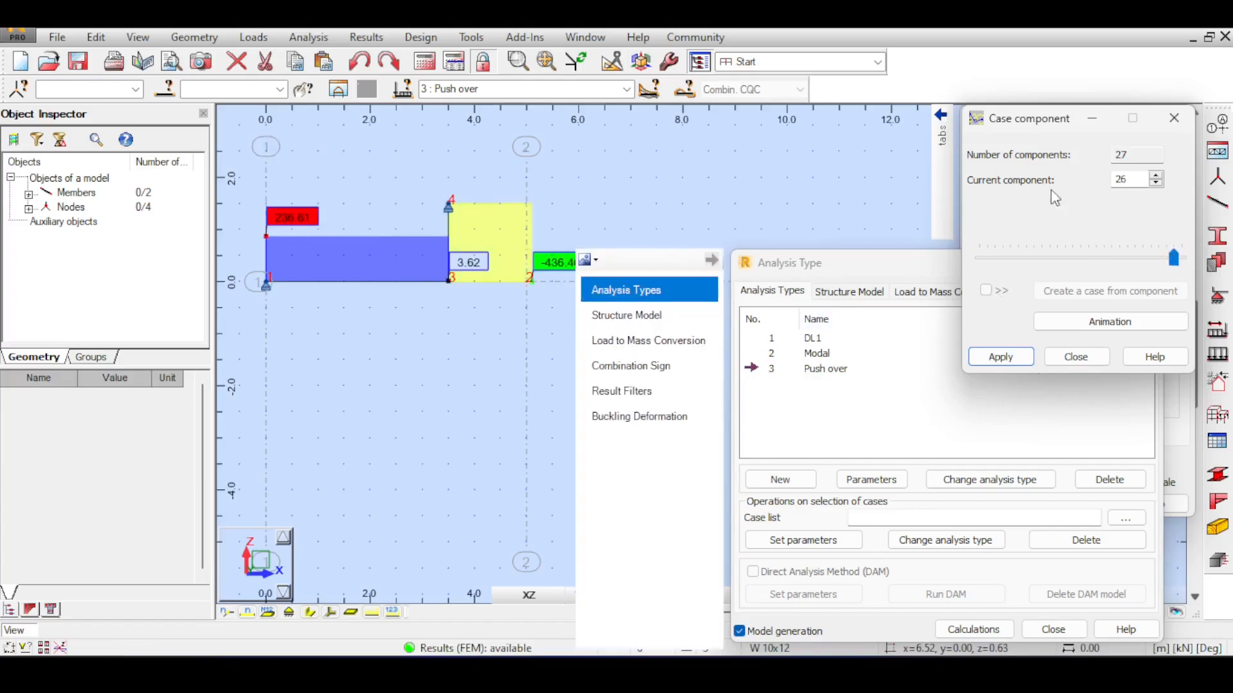
Step: Set the Push over case's maximum displacement to 300 mm, accept the change of result status, and rerun the calculations
click(910, 153)
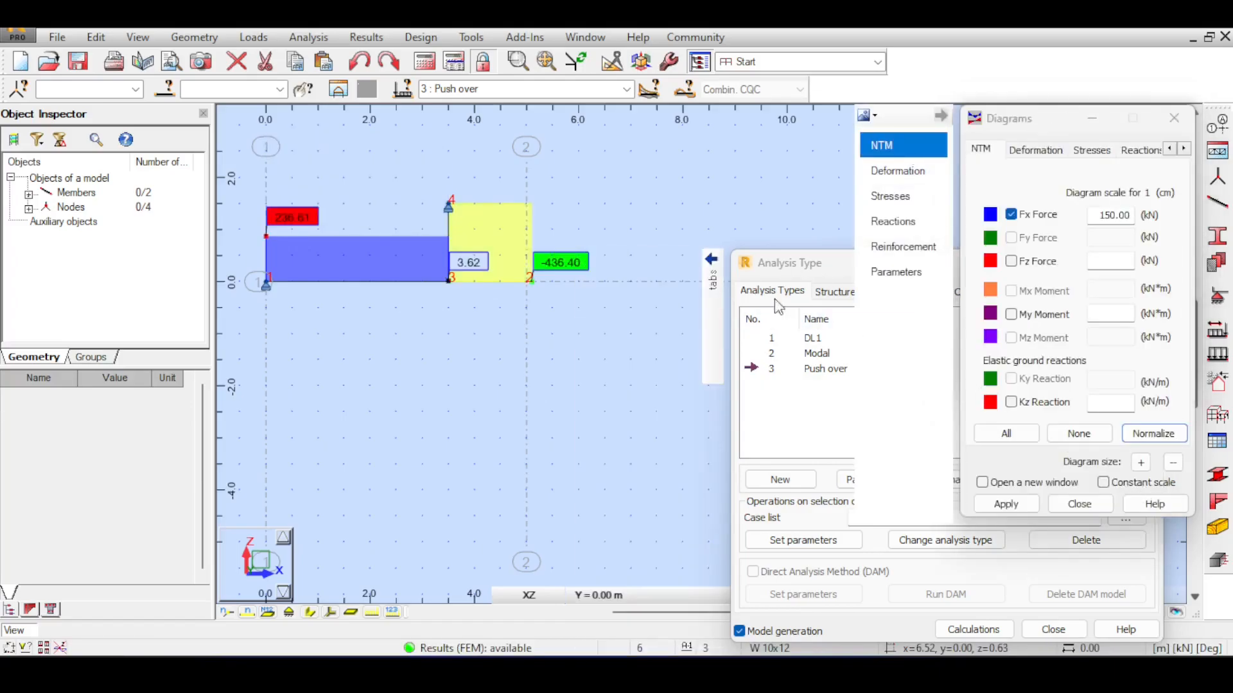
double_click(775, 368)
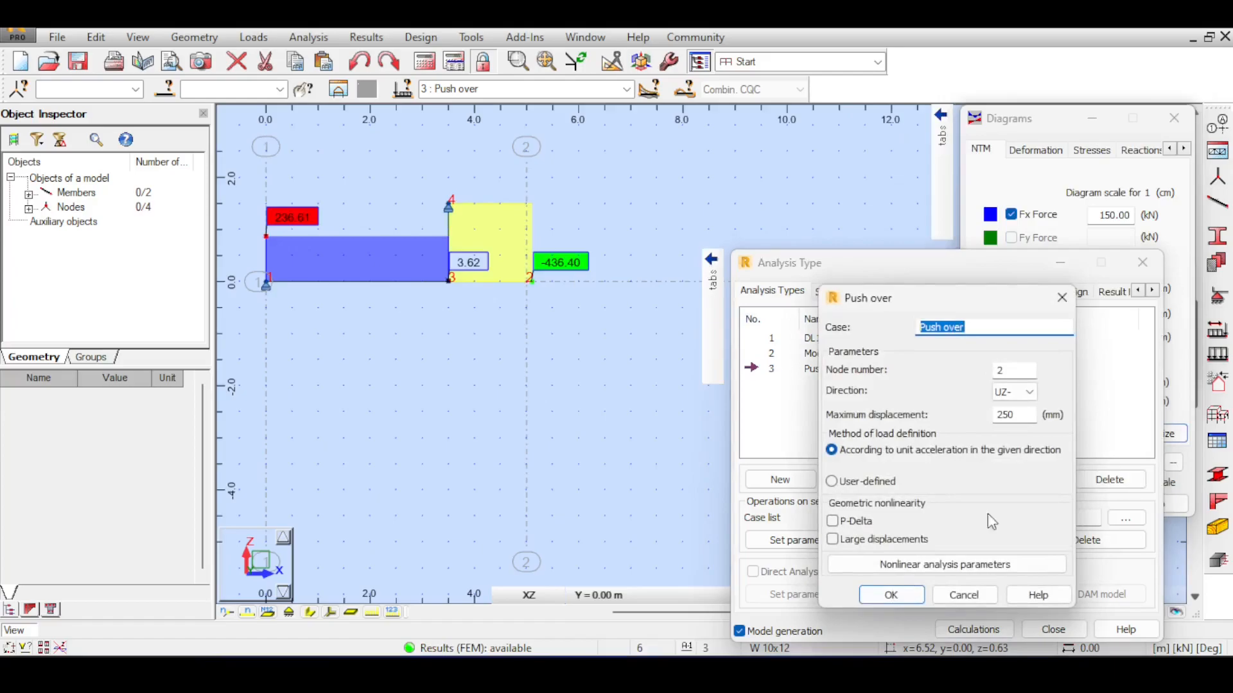
double_click(1013, 414)
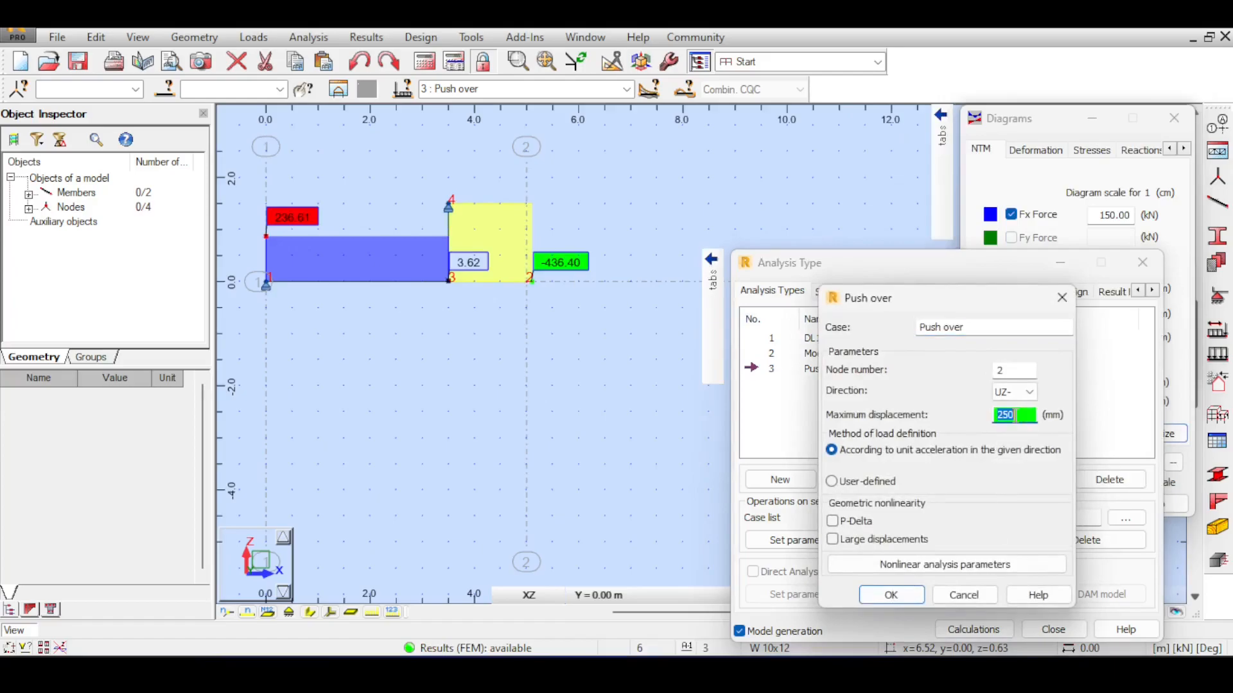
click(892, 594)
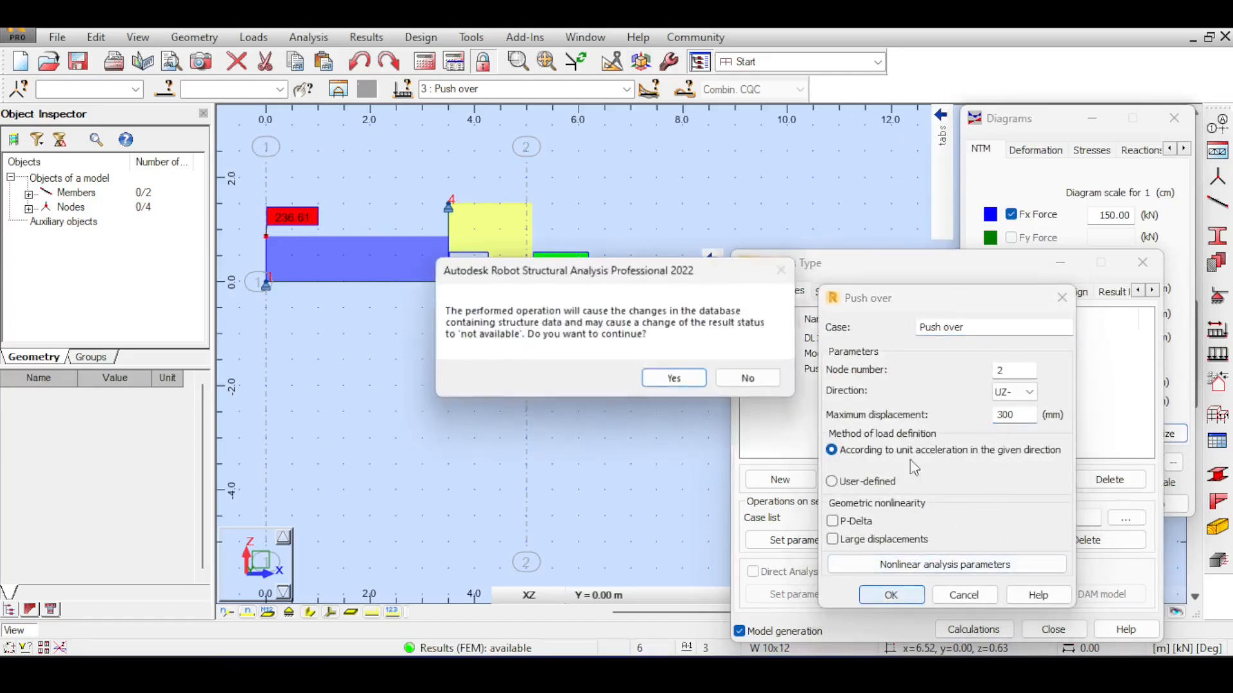
click(679, 387)
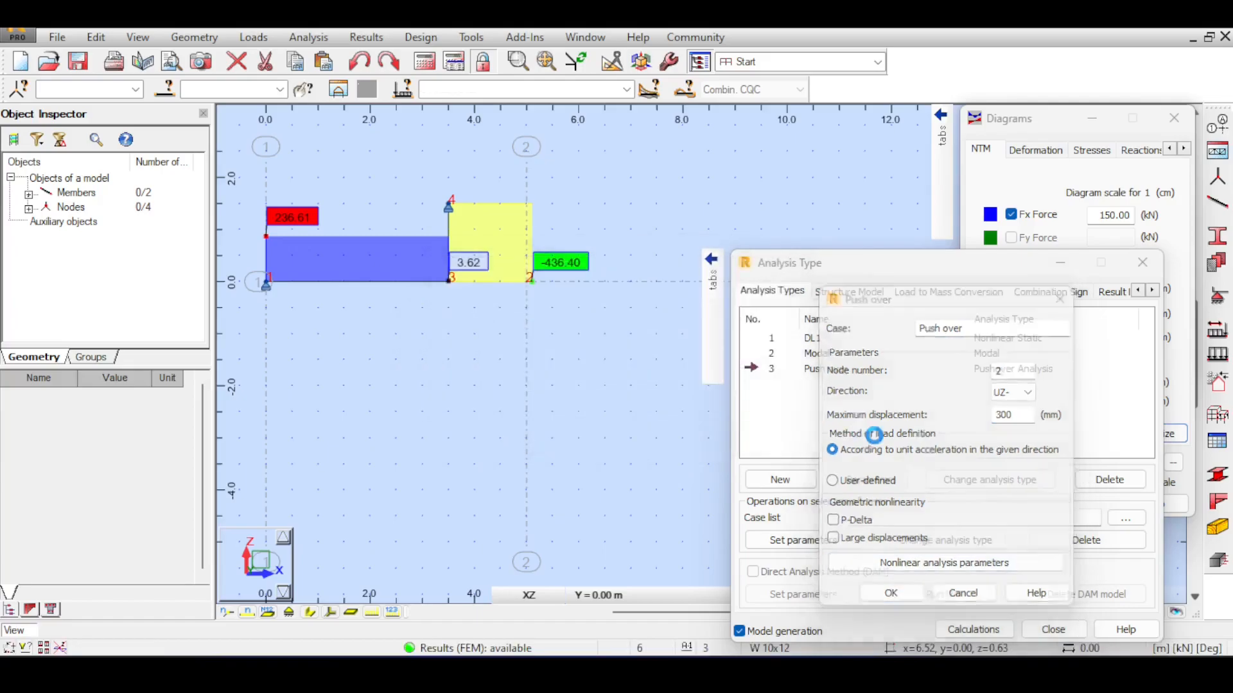
click(965, 626)
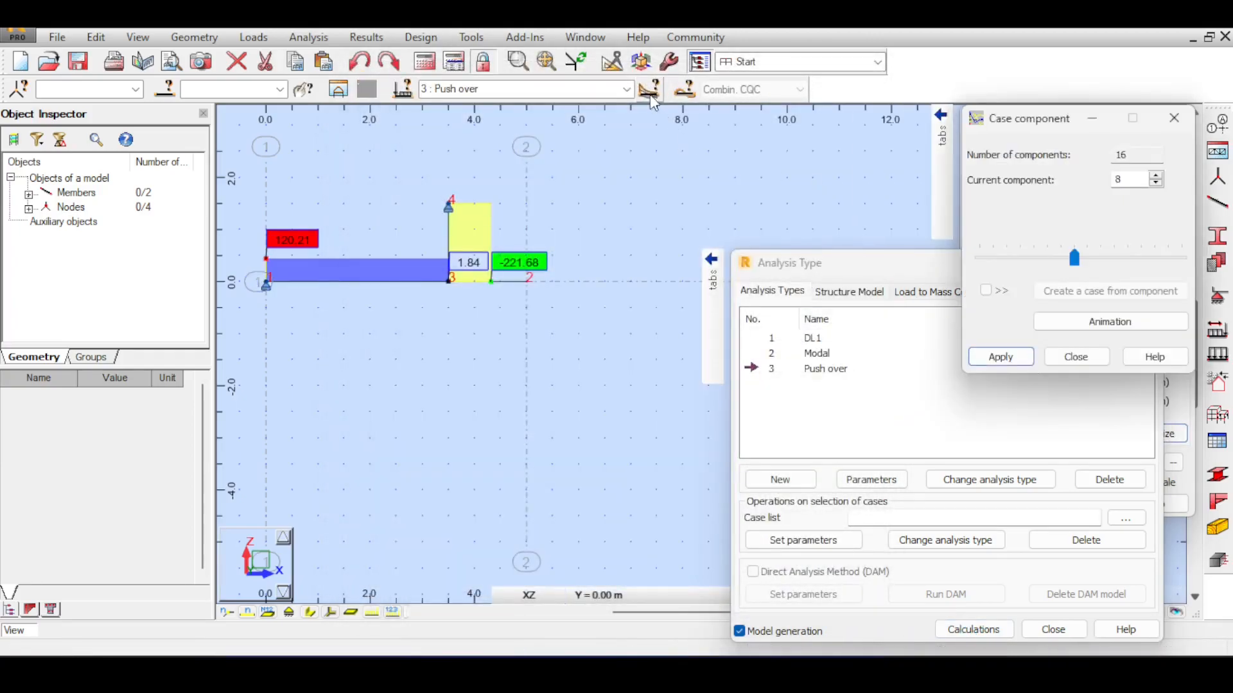
Step: Advance the recalculated Push over results from component 8 to component 16, checking the axial forces
click(1155, 175)
click(1156, 176)
click(1155, 175)
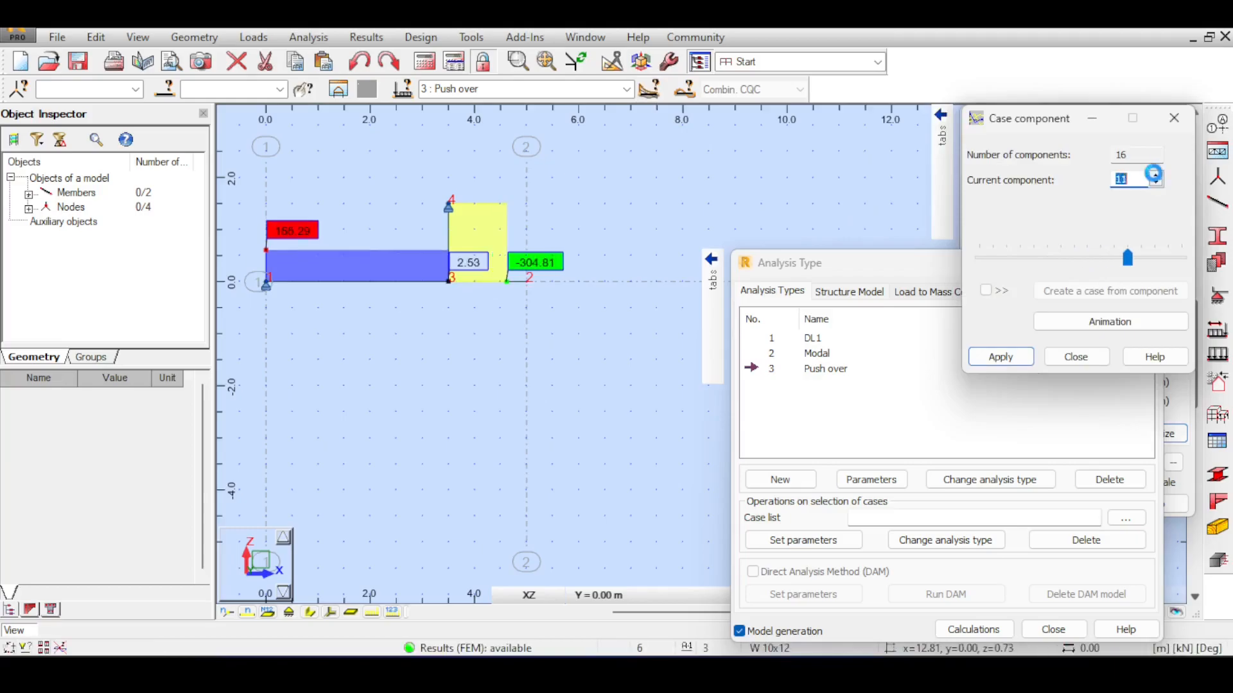
click(1155, 175)
click(1155, 175)
click(1156, 176)
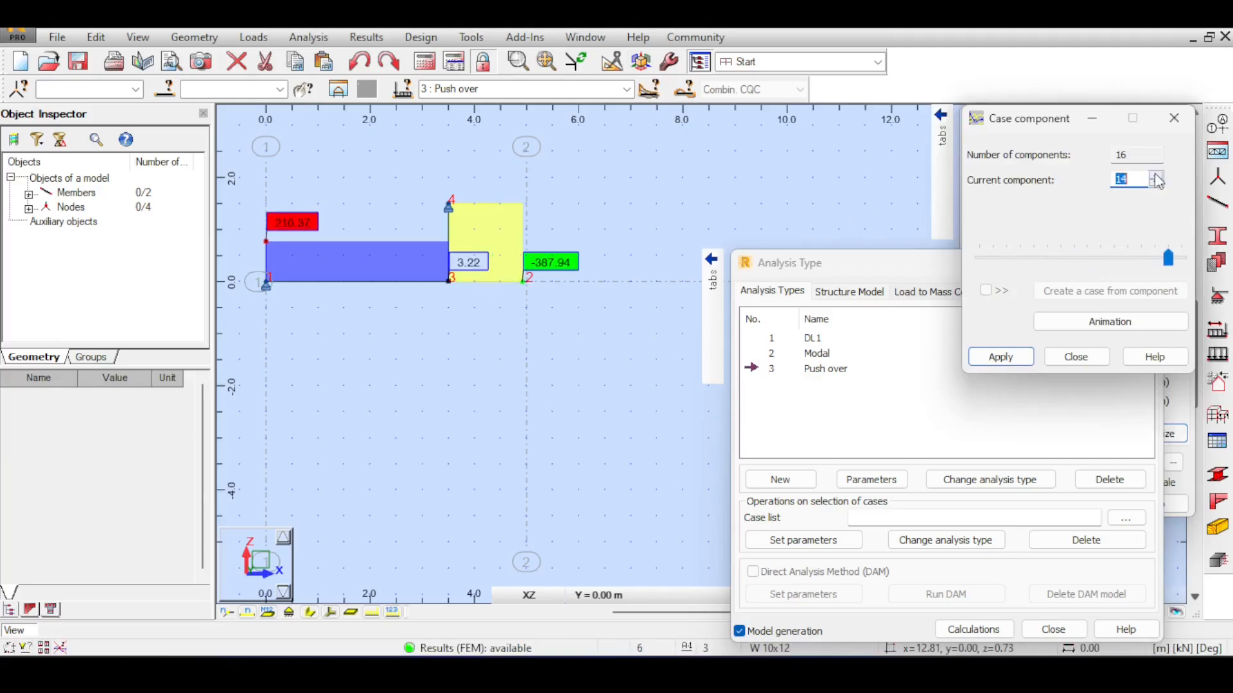
click(1155, 175)
click(1155, 175)
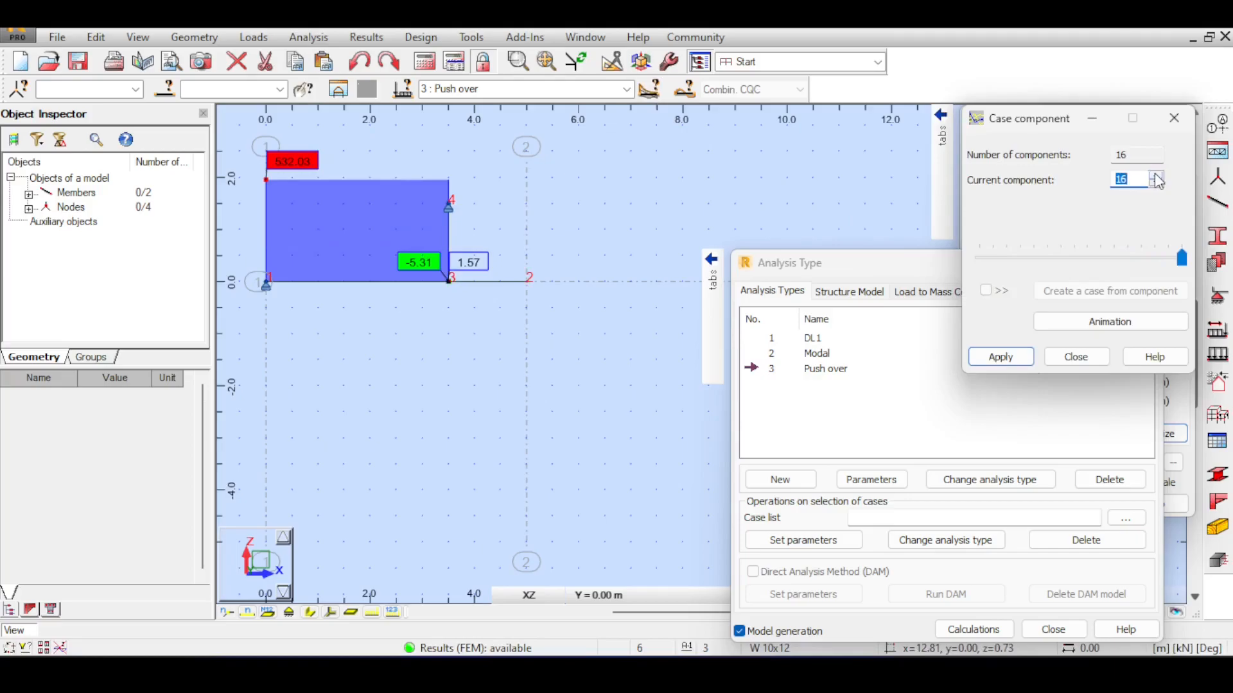
Step: Step back to component 15 and return to component 16 to compare their axial forces
click(1156, 186)
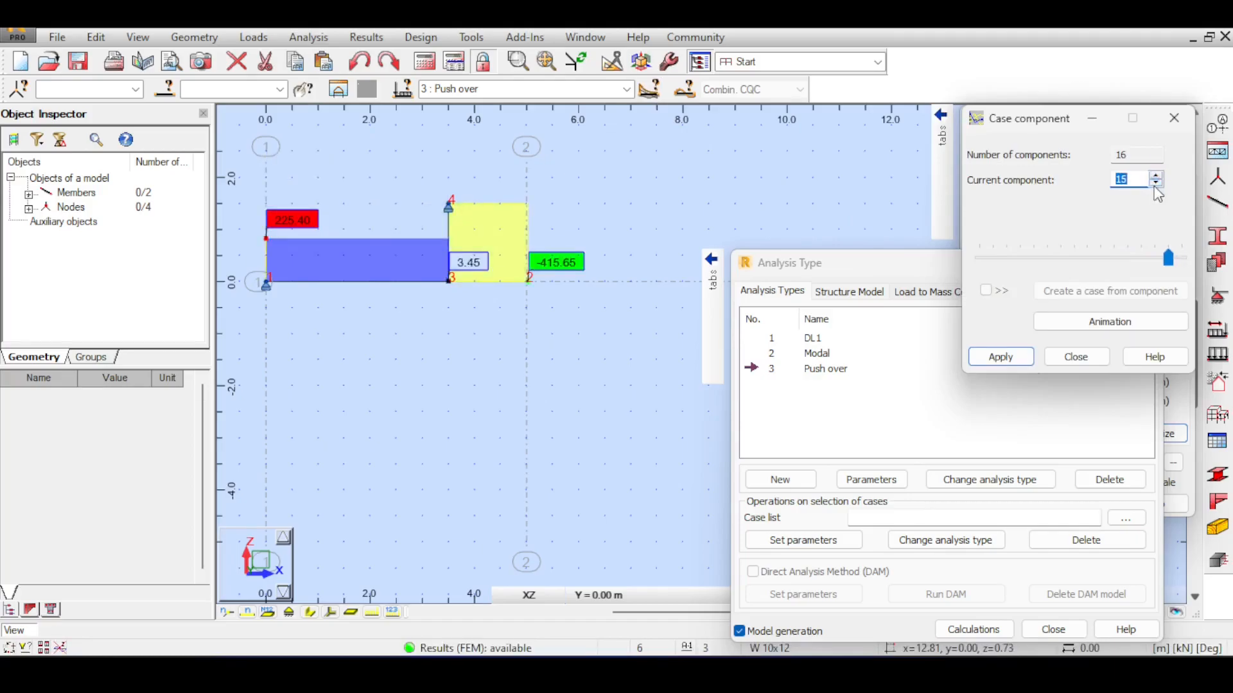
drag(1168, 258, 1182, 263)
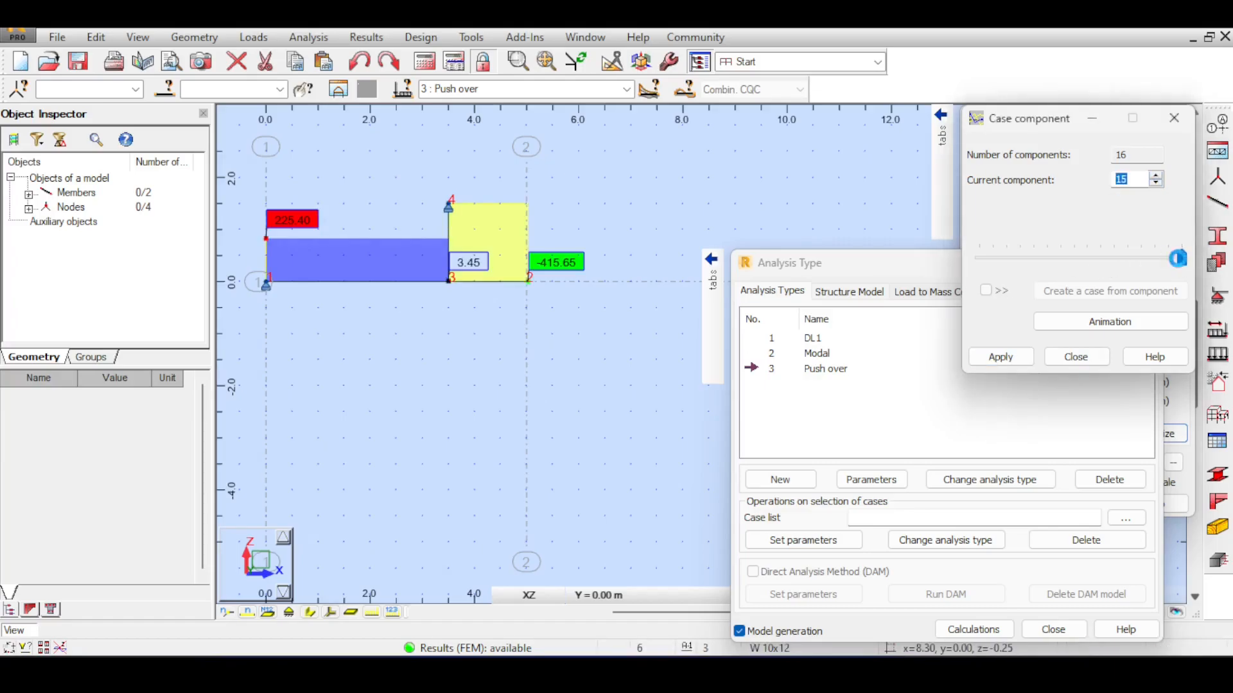
click(709, 261)
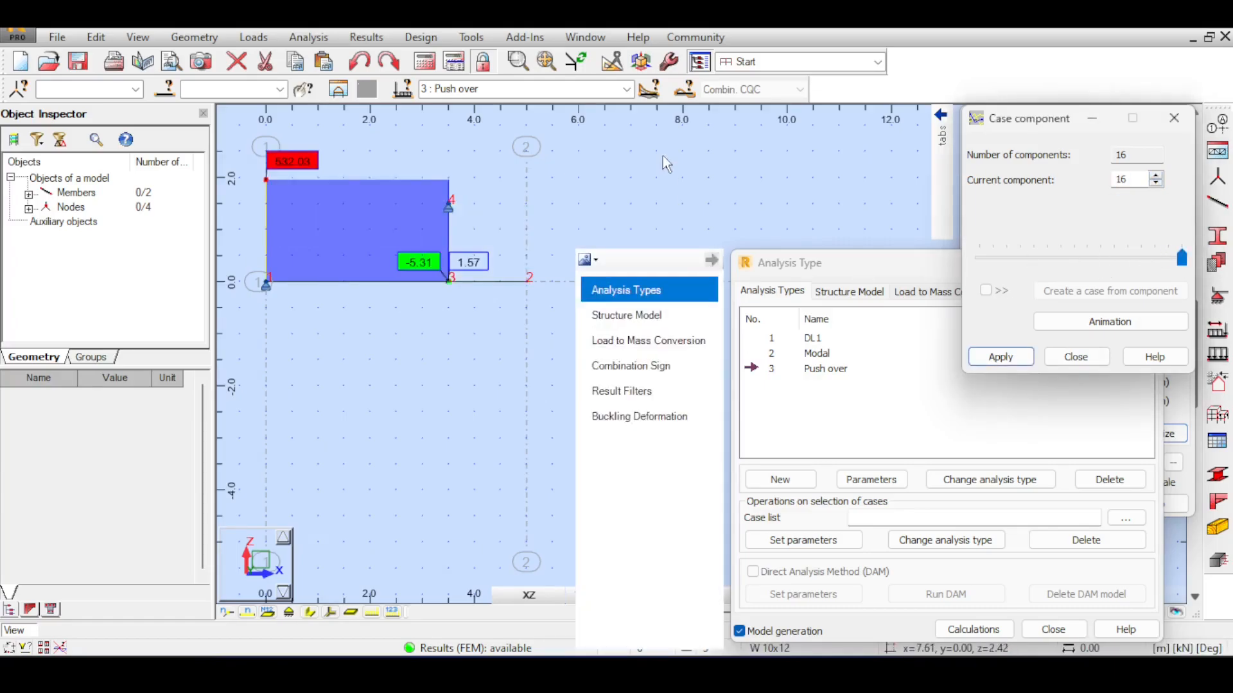
Step: Examine the component 16 axial force diagram and its value labels around node 3, where the vertical member meets the beam
scroll(661, 158, down, 2)
middle_drag(732, 164, 696, 166)
middle_drag(483, 198, 512, 268)
scroll(512, 269, up, 5)
scroll(509, 266, down, 5)
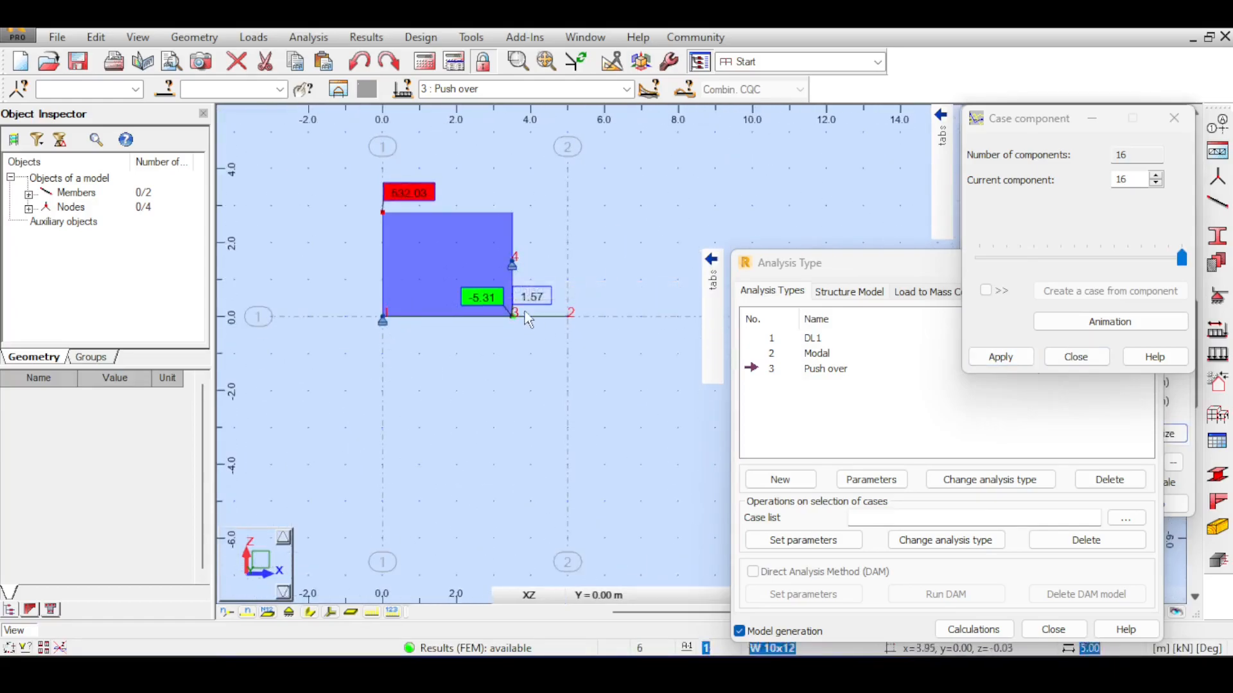
scroll(521, 308, up, 9)
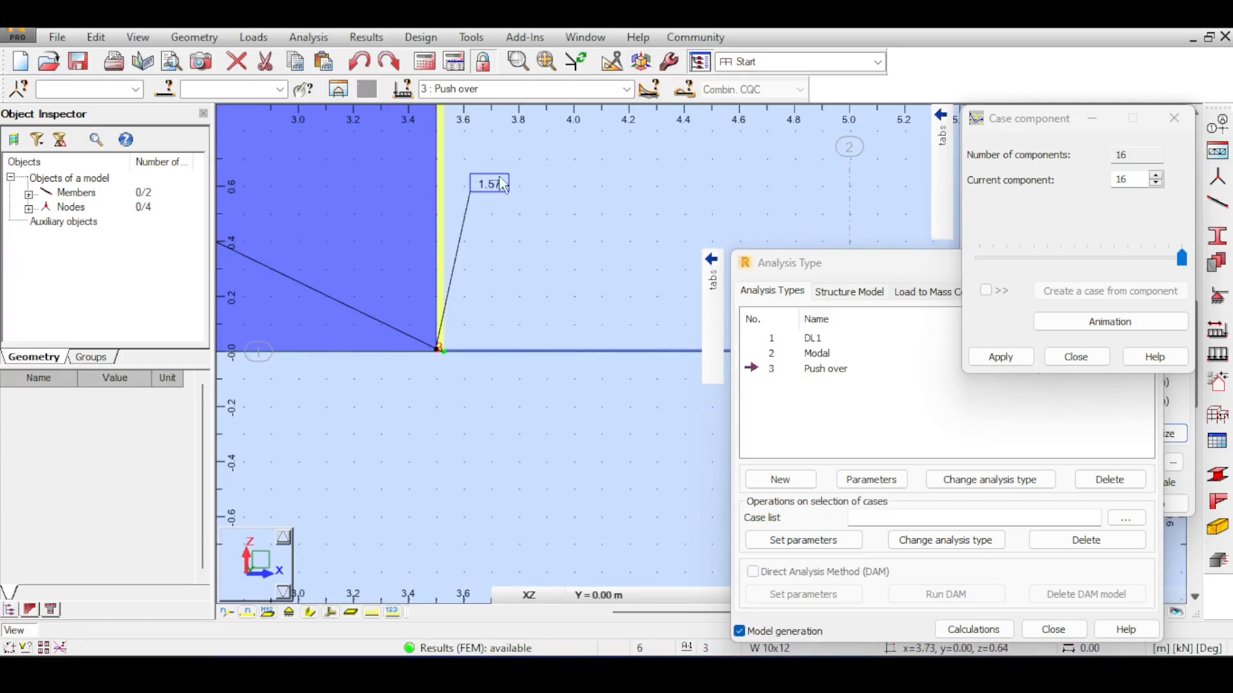
scroll(503, 185, down, 2)
scroll(509, 191, down, 2)
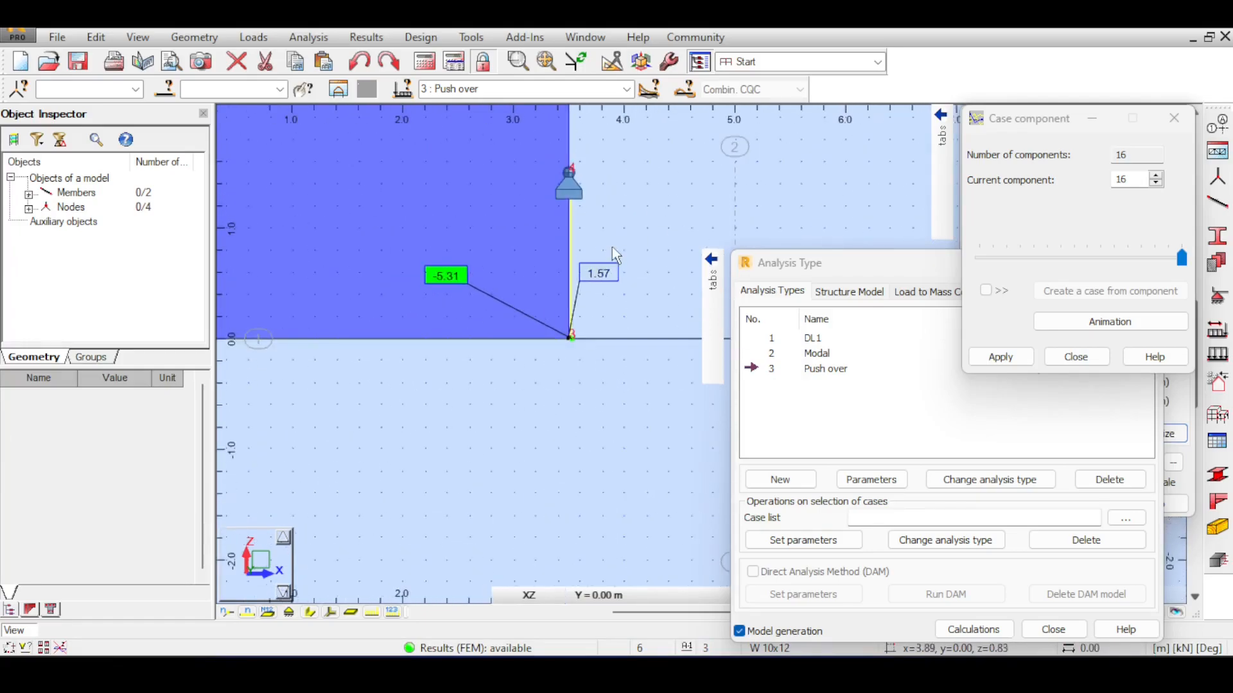
scroll(610, 246, down, 4)
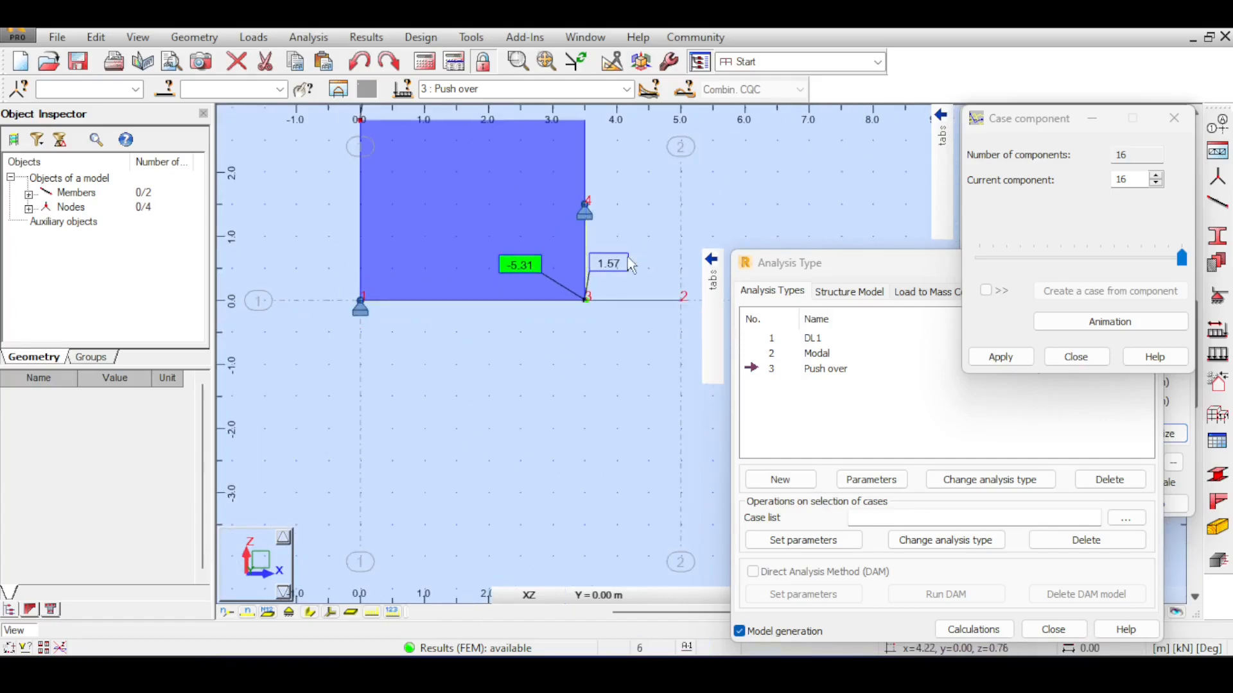
scroll(621, 265, down, 1)
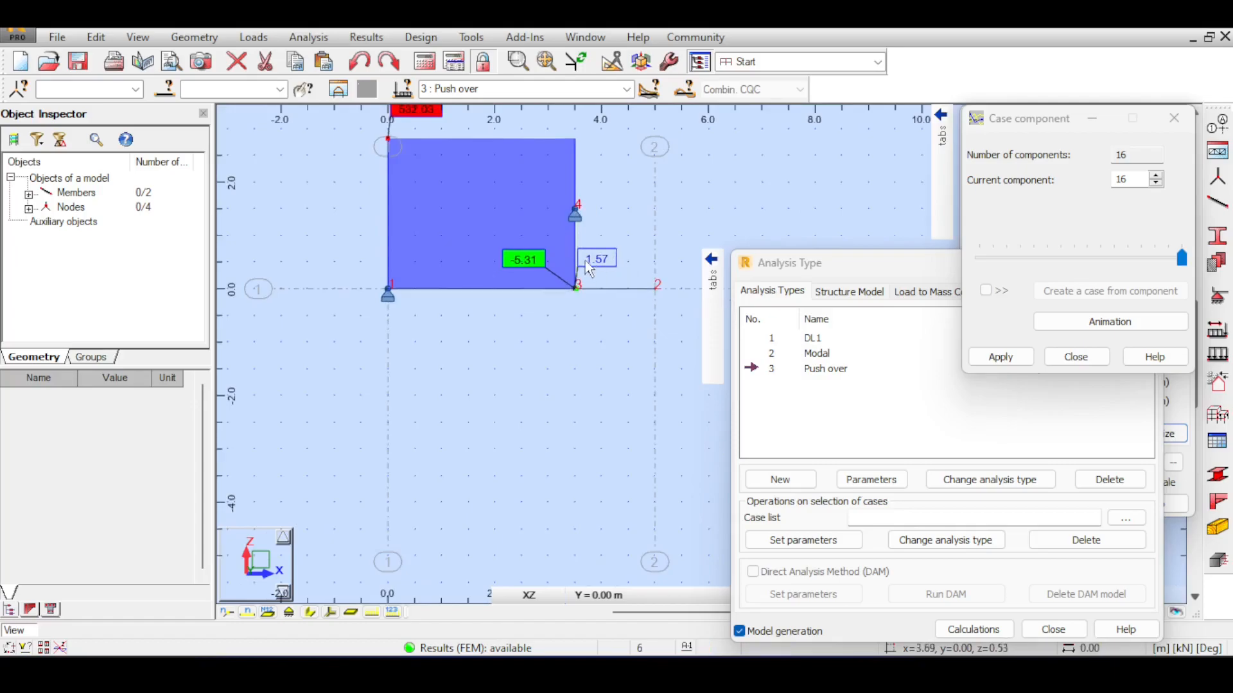
Step: Move the Analysis Type and Case component windows aside and clear the Diagrams window to uncover the result legend for component 16
drag(885, 262, 756, 218)
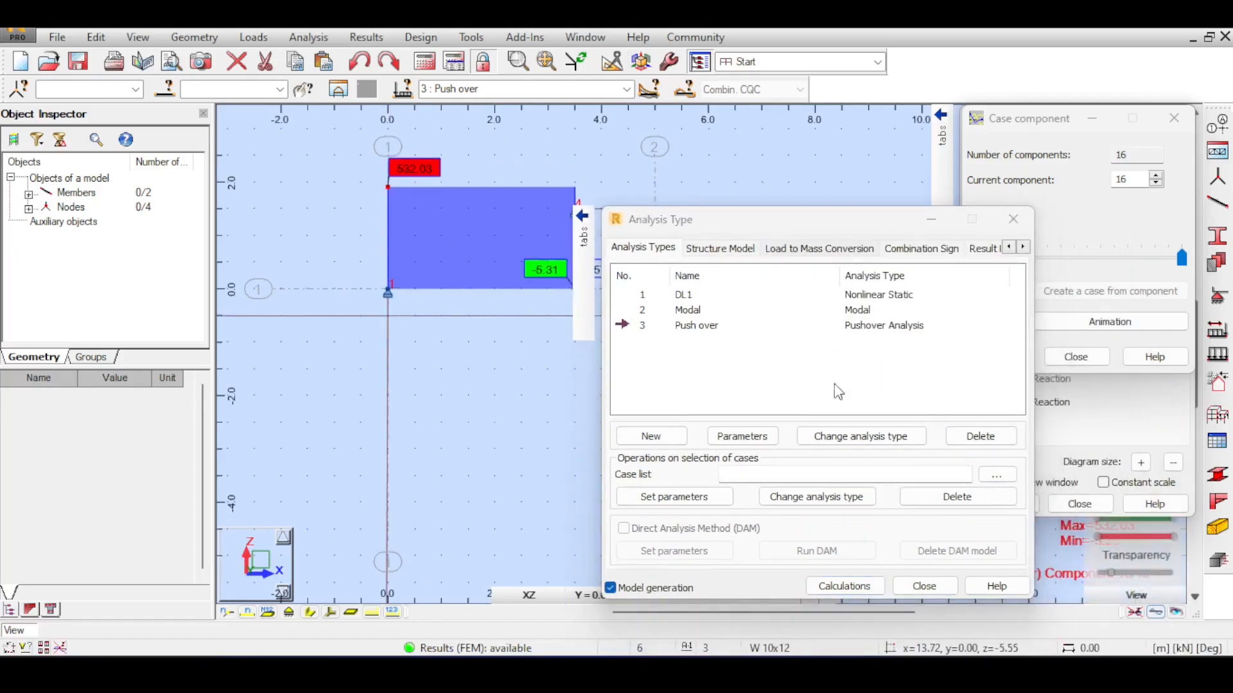
drag(726, 219, 995, 237)
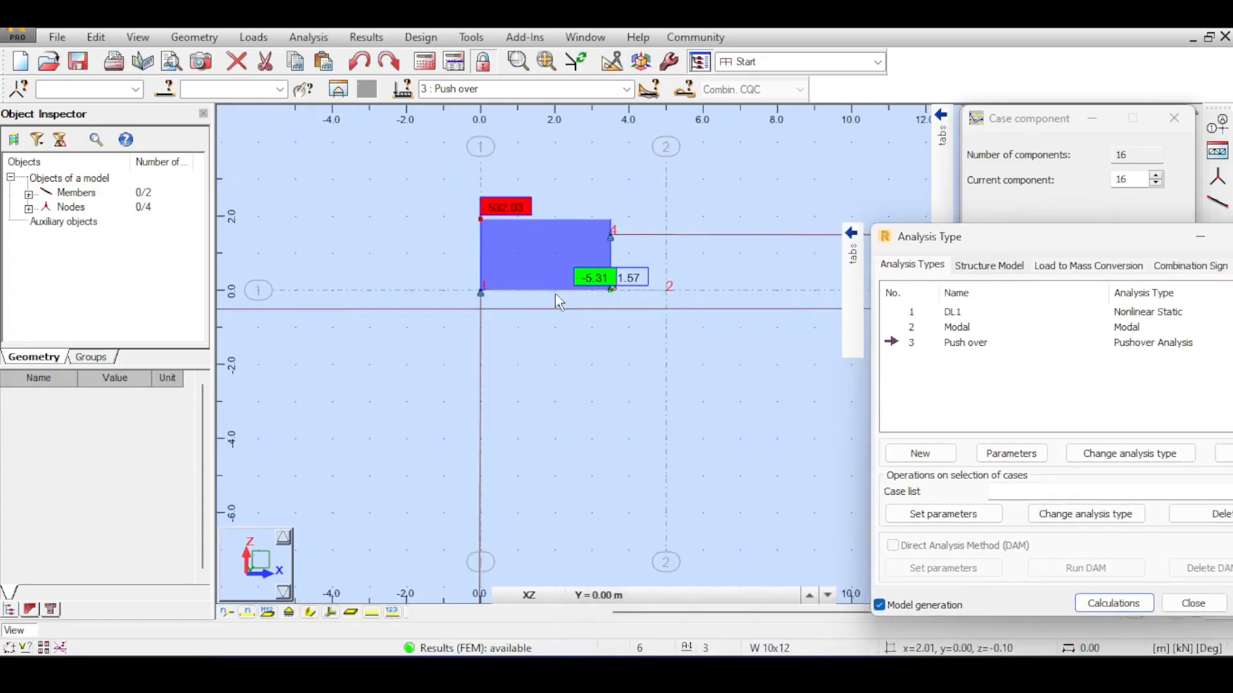
drag(1012, 238, 774, 176)
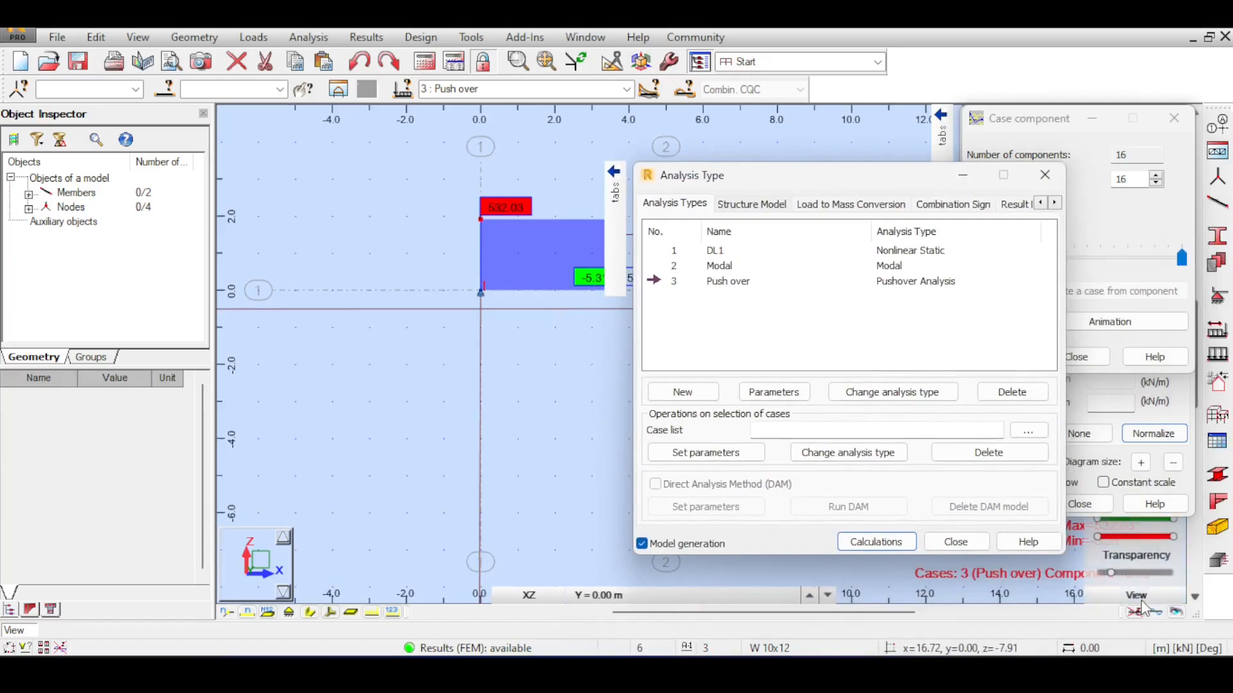
drag(1084, 129, 775, 137)
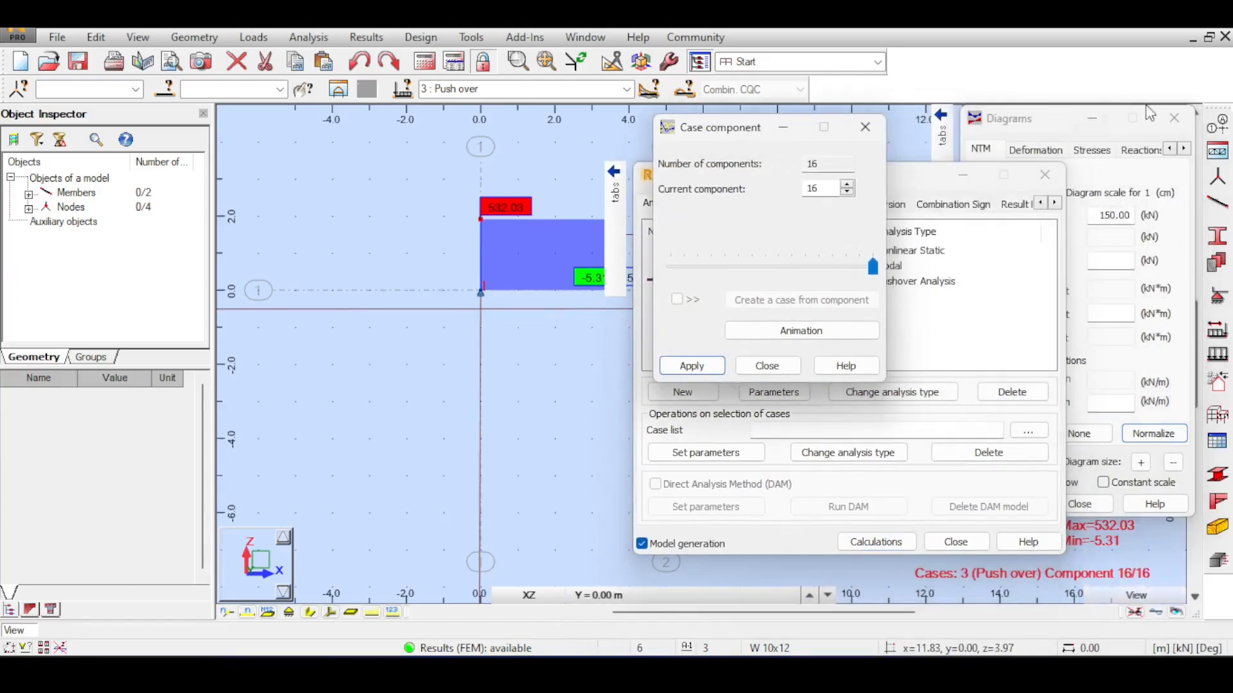
click(1110, 521)
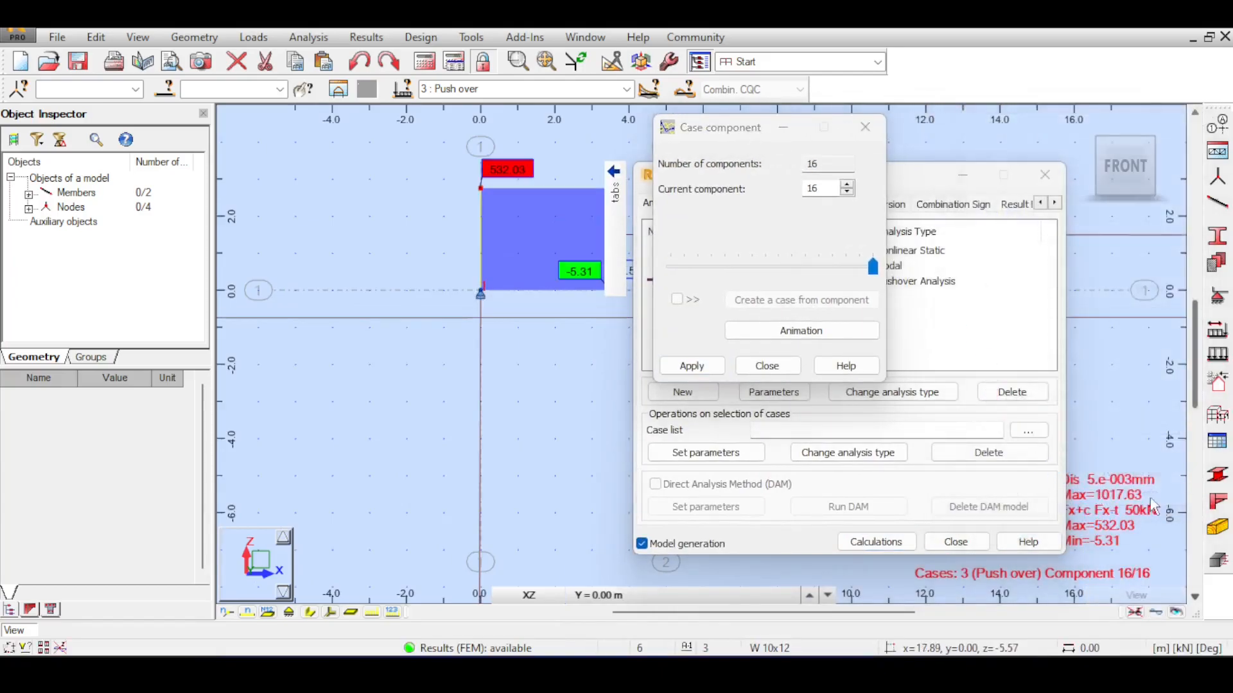
drag(920, 176, 708, 181)
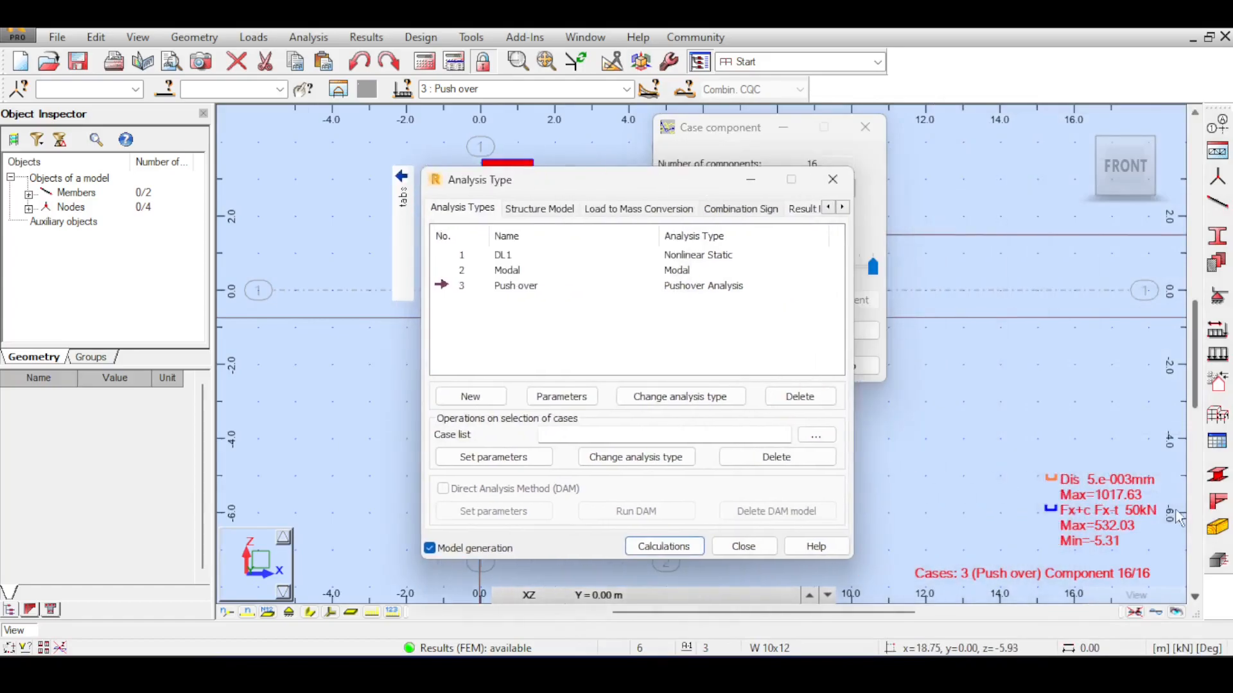
Step: Close the Analysis Type and Case component windows and display the whole two-member frame with its supports in a 3D view
click(833, 179)
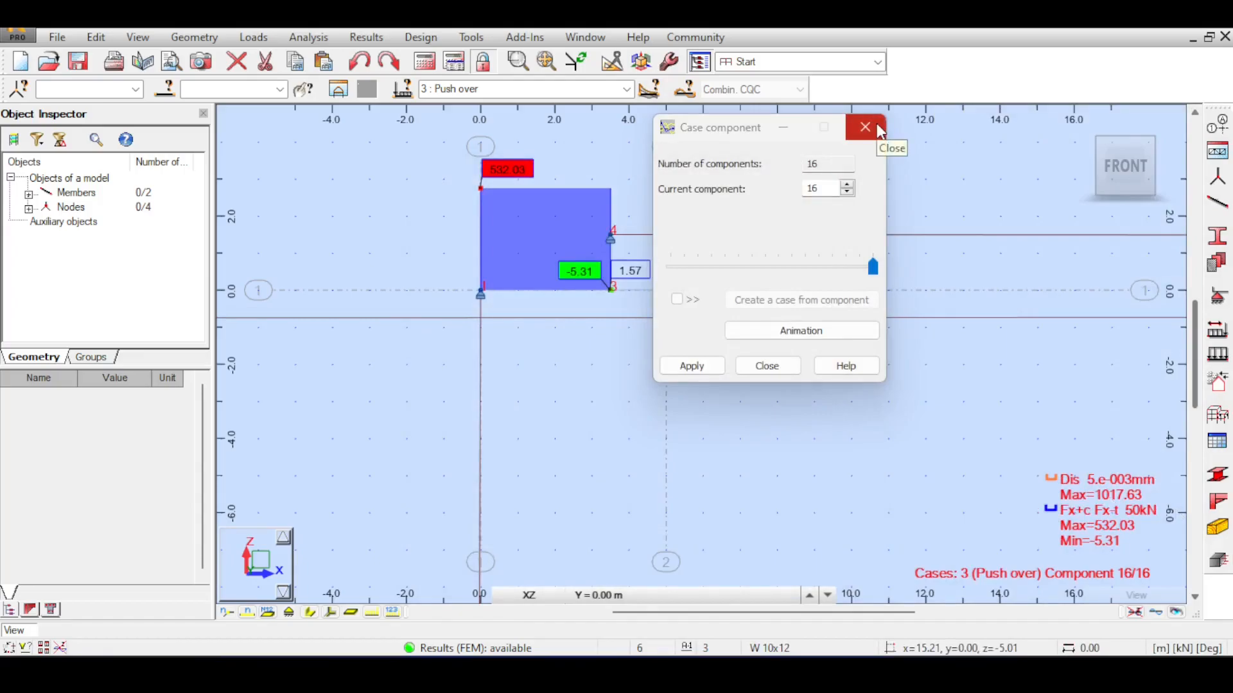
click(879, 129)
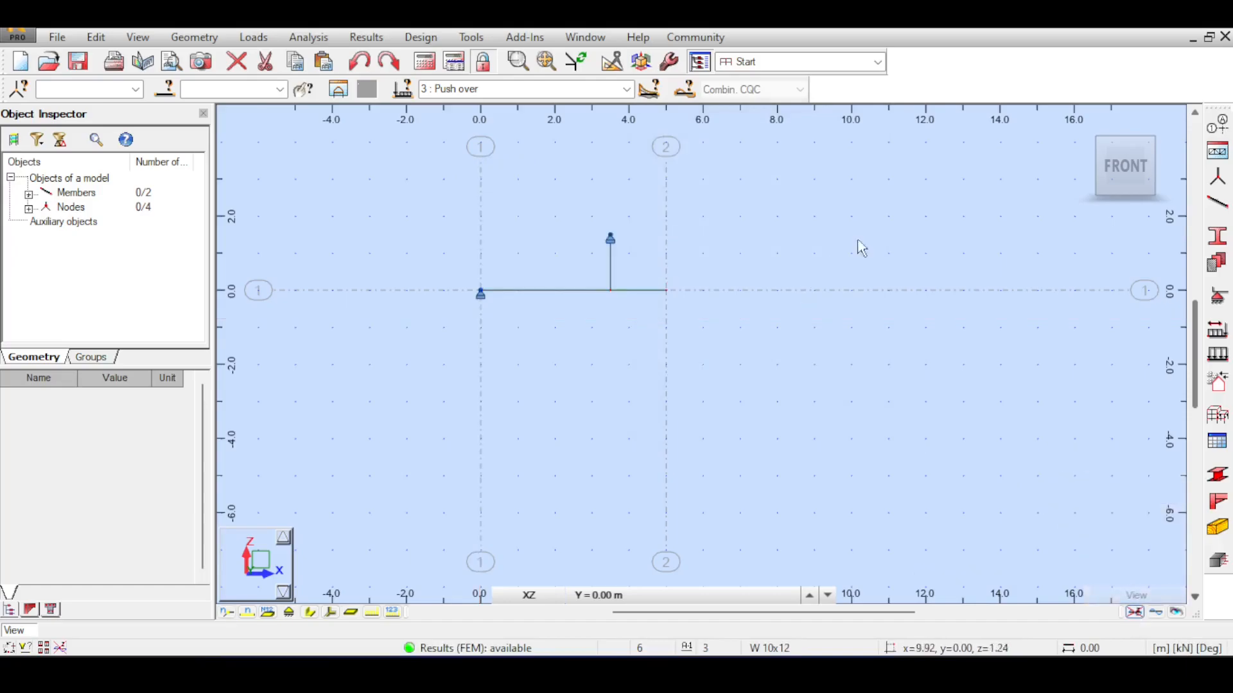
click(1083, 123)
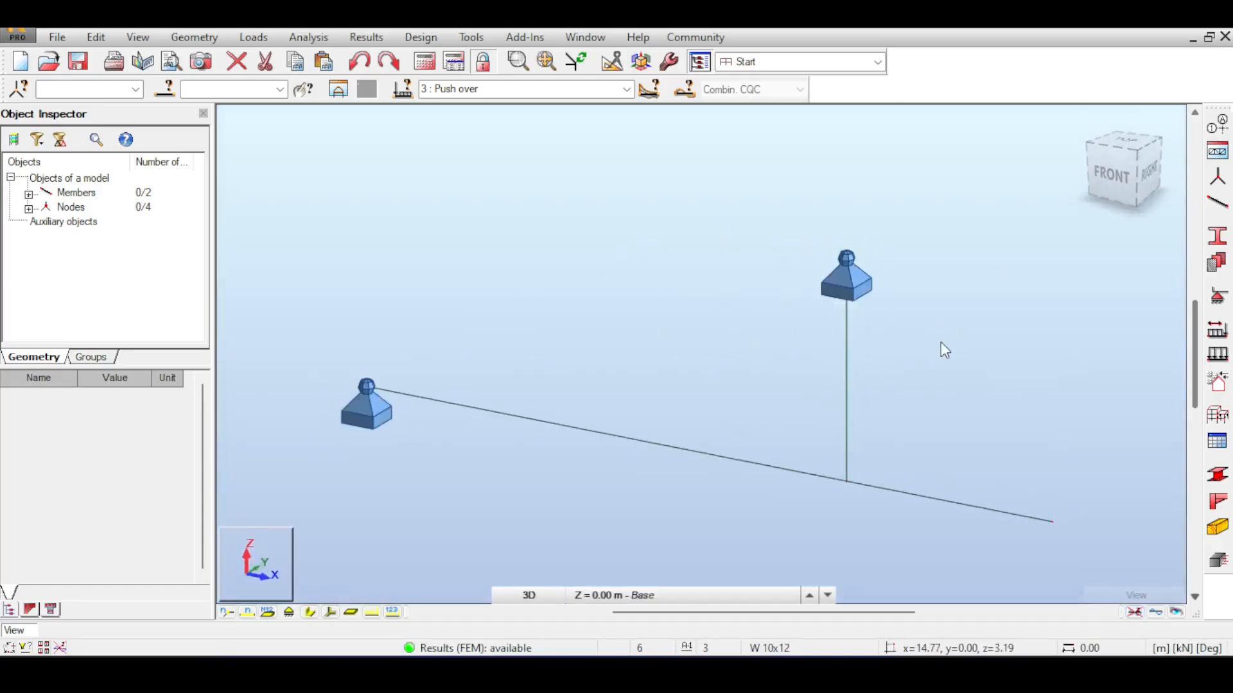
shift+middle_drag(941, 341, 941, 341)
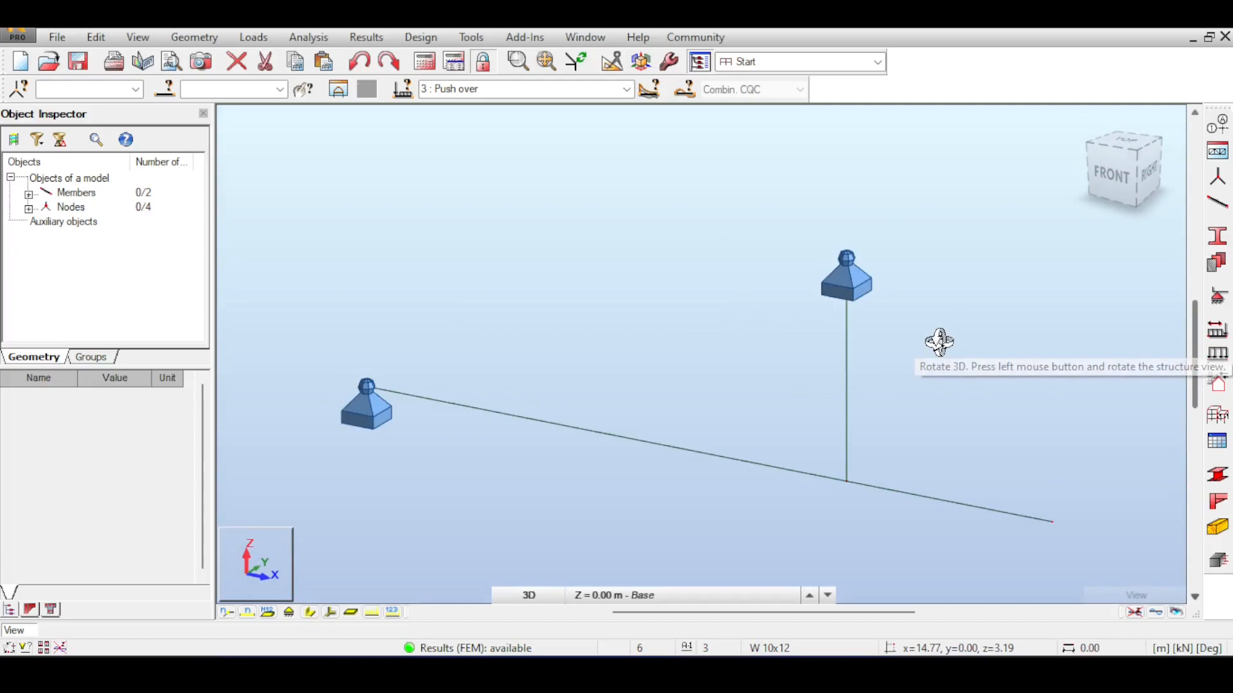
scroll(939, 342, down, 3)
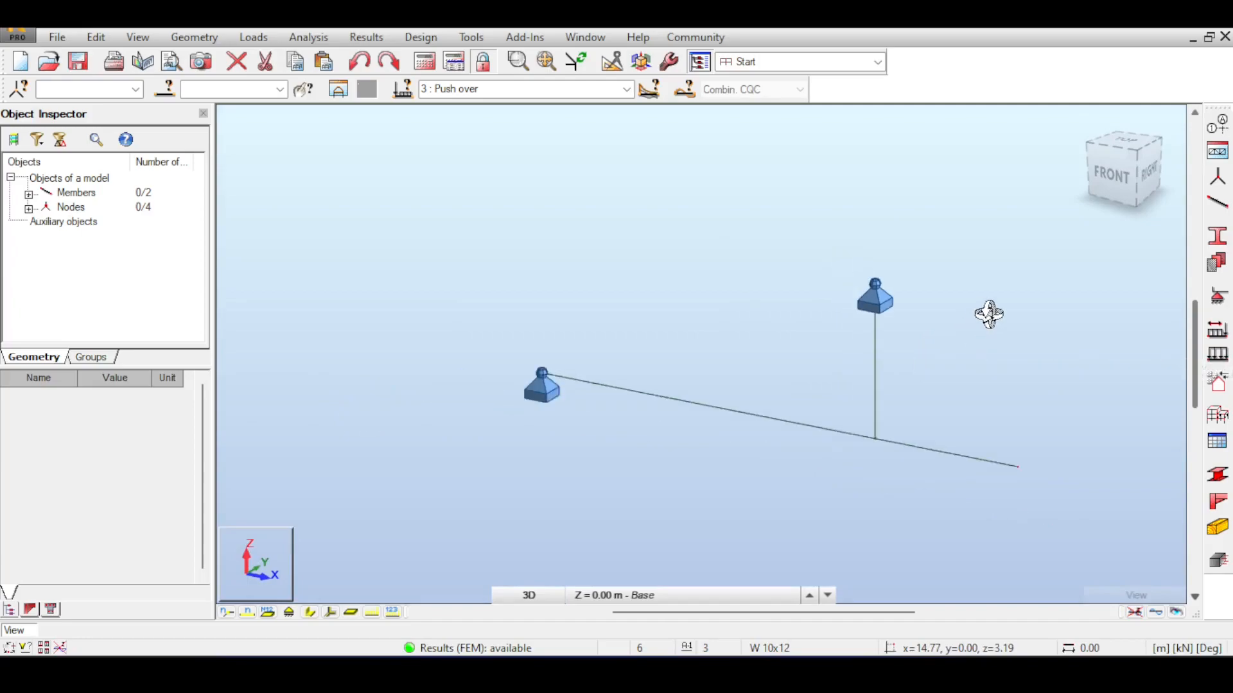
middle_drag(985, 311, 903, 287)
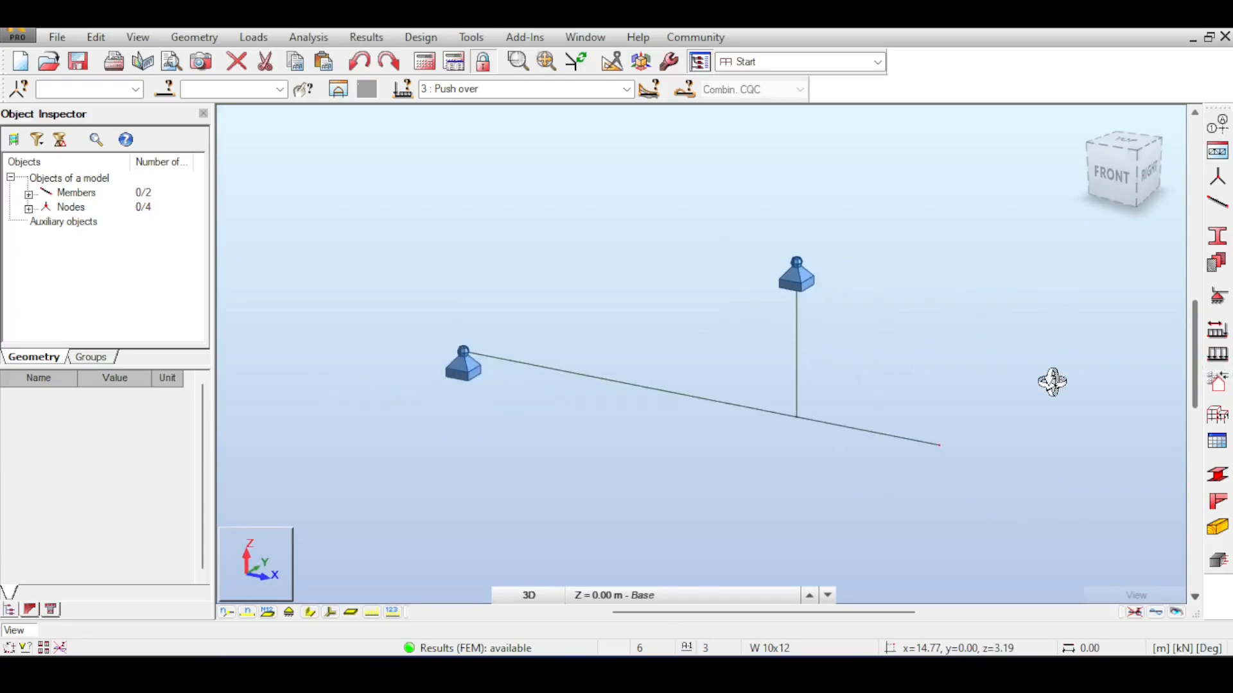